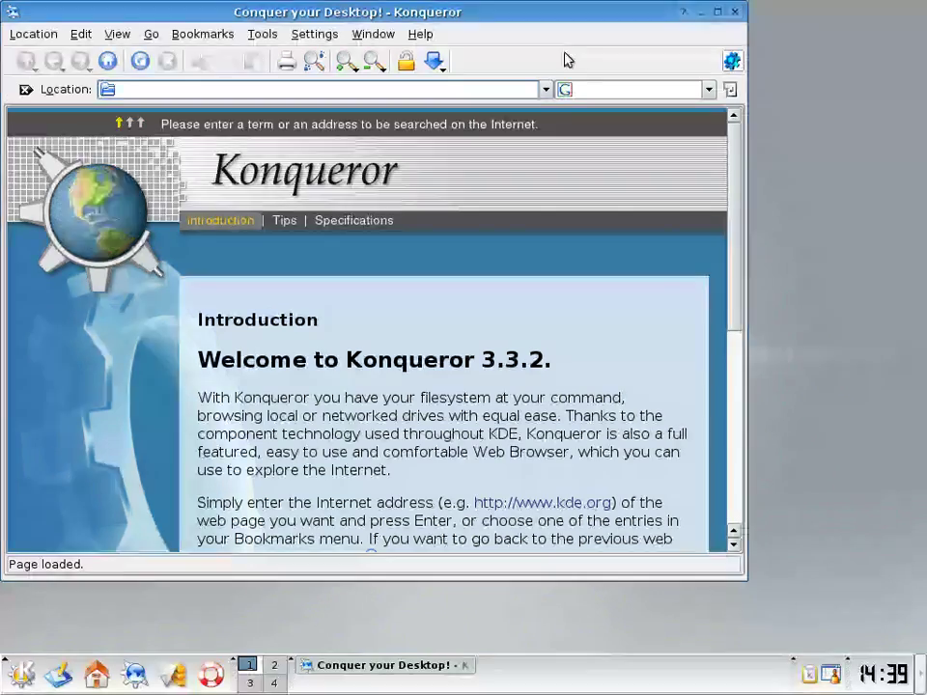
- Move the browser window away from the screen corner, load google.com and enlarge the window slightly
drag(512, 11, 601, 46)
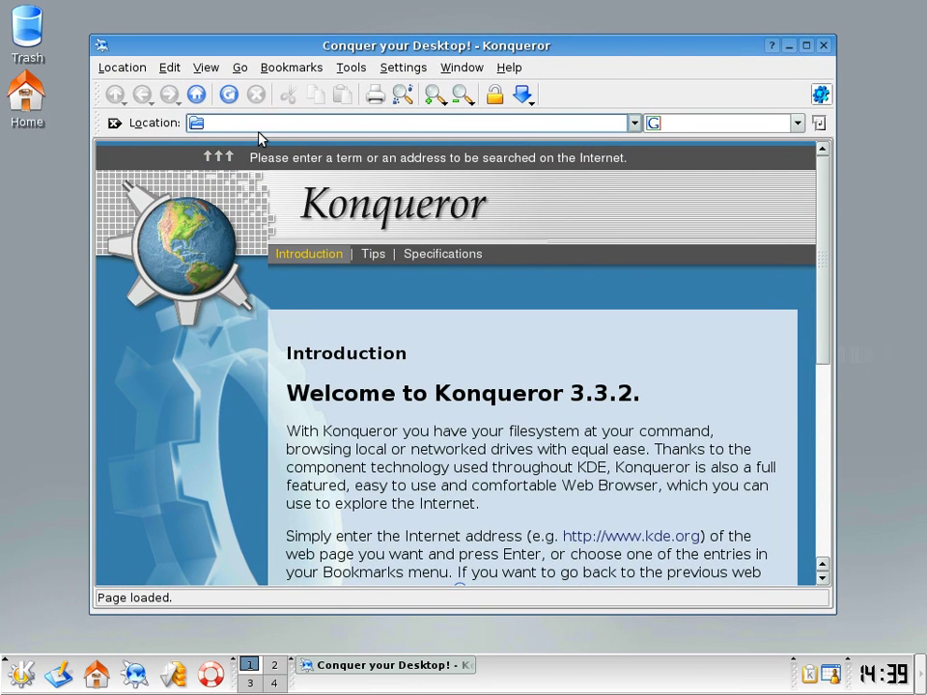
text(google)
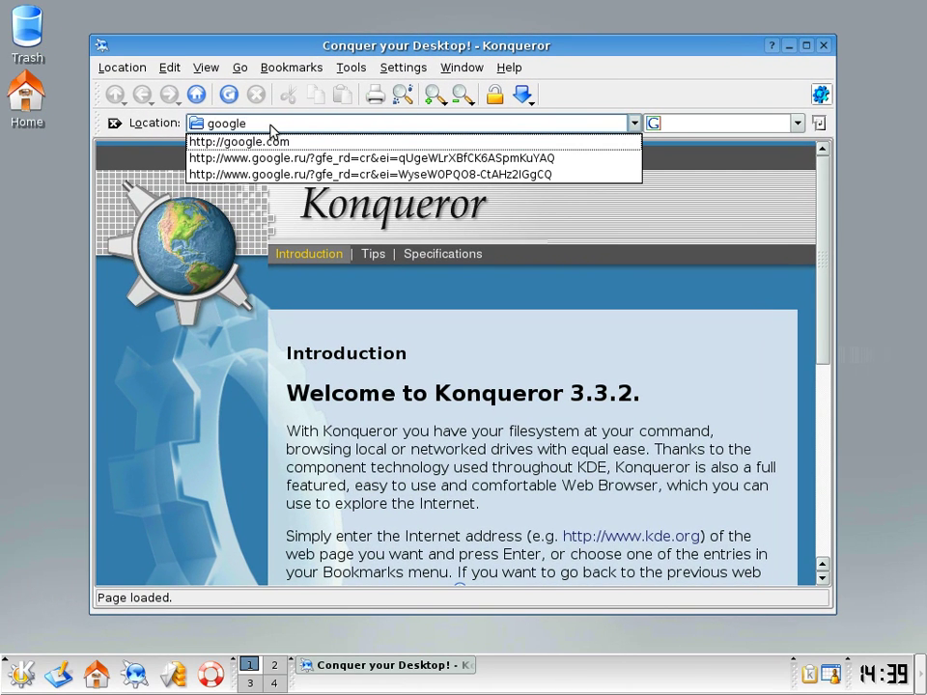
key(Down)
key(Return)
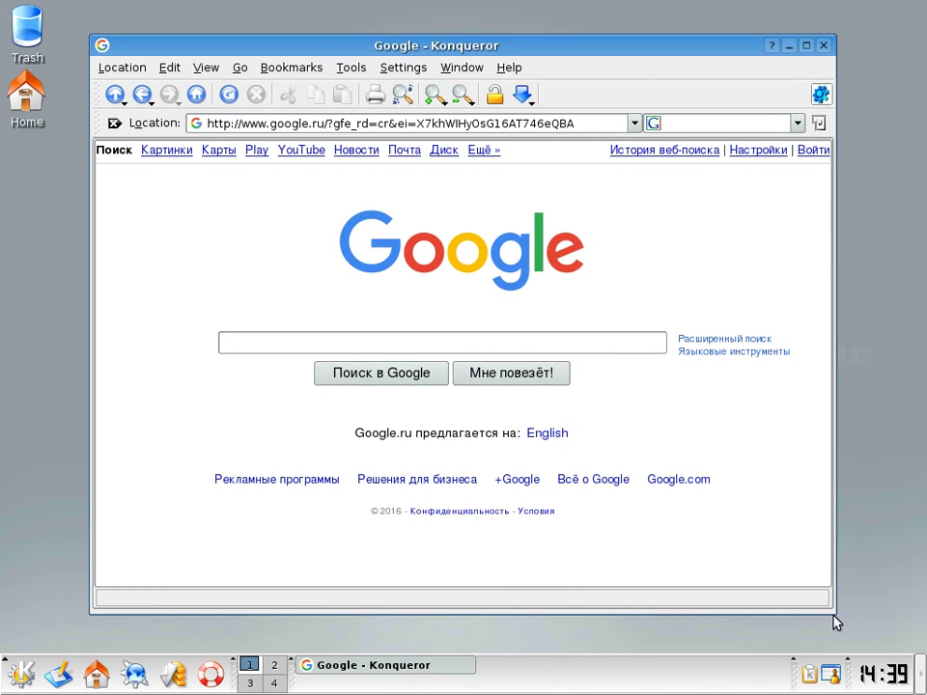
drag(833, 614, 872, 633)
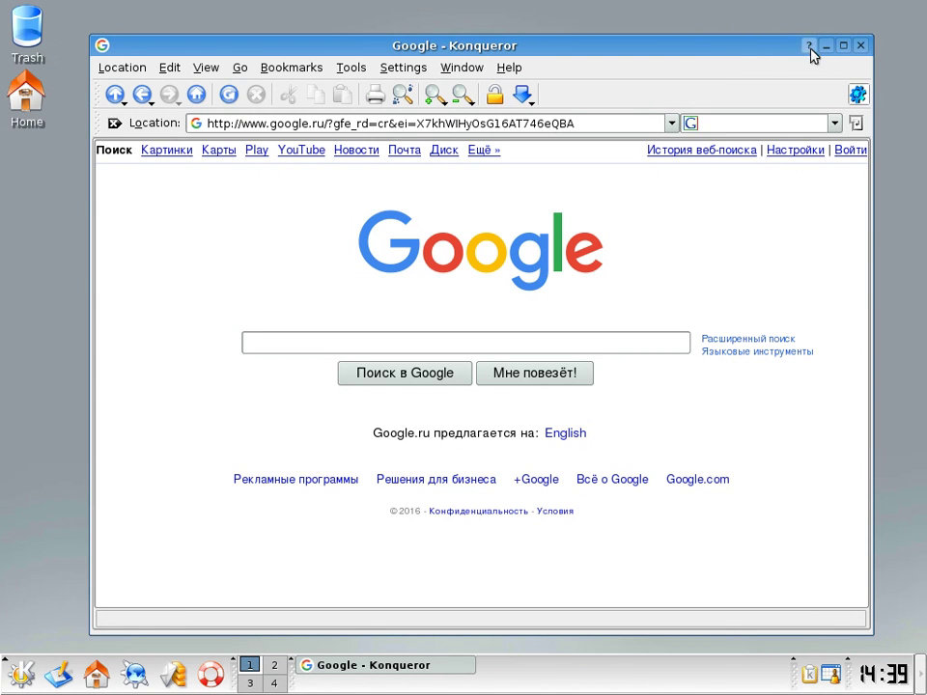
- Open the local root directory file:/ in a new tab
key(ctrl+shift+n)
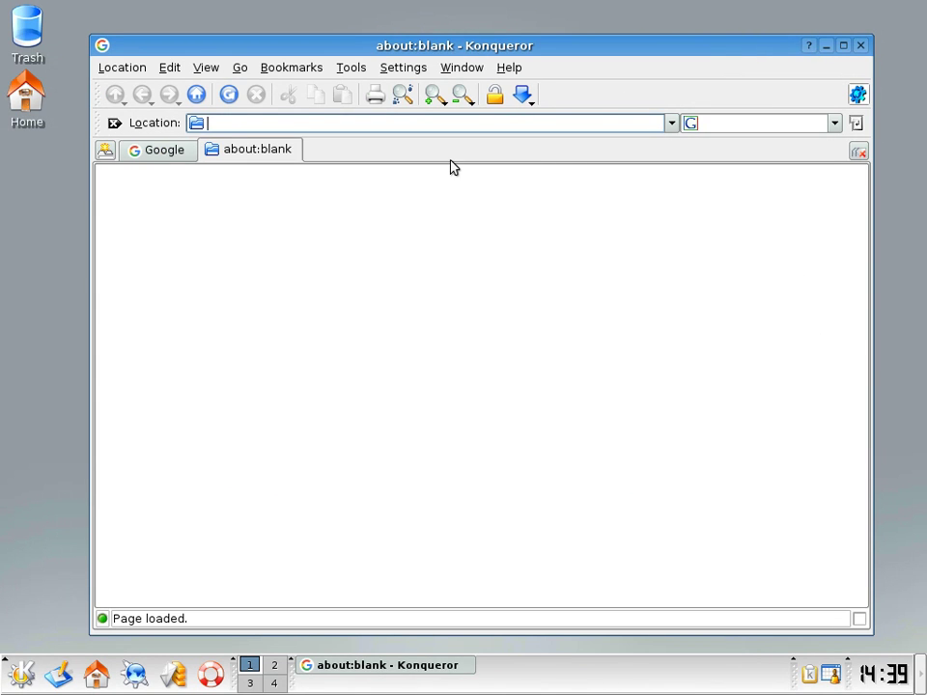
text(file:/)
key(Return)
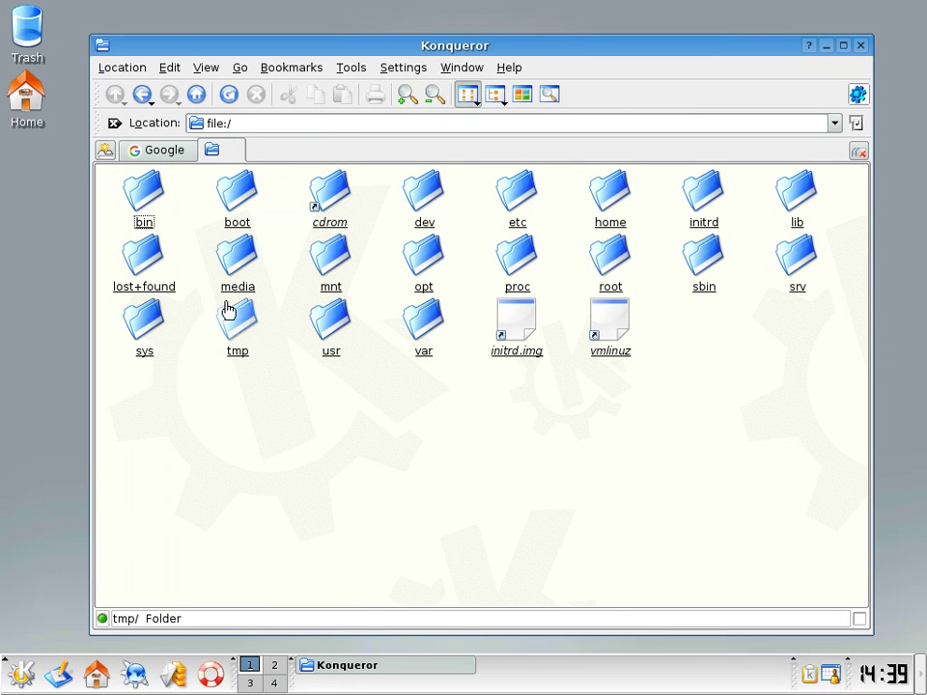
- Load ftp://ftp.debian.org in another new tab and open its debian folder
double_click(279, 155)
text(ftp:)
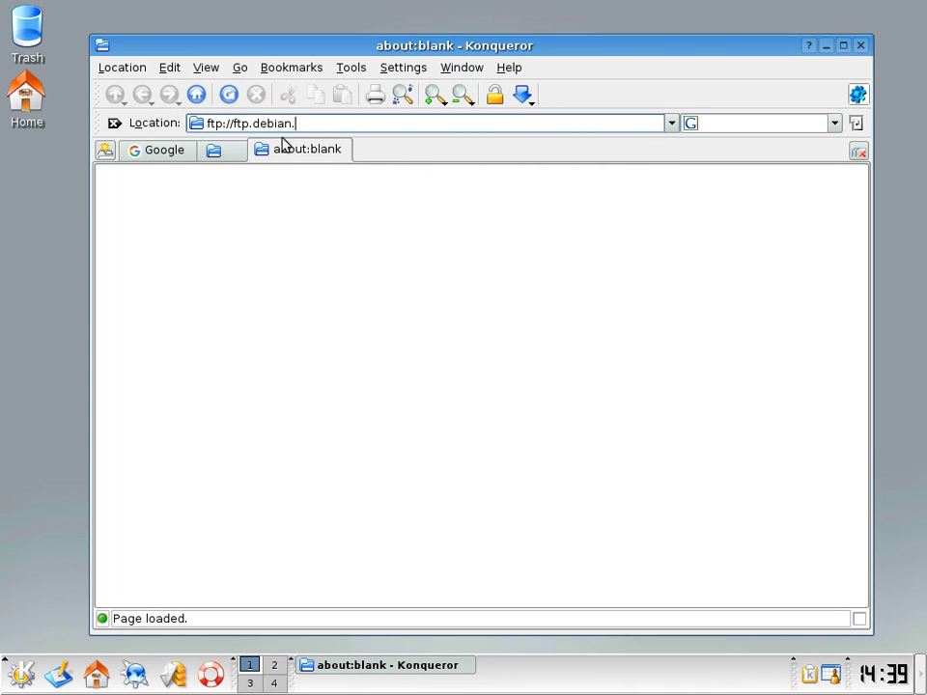
text(//ftp.debian.org)
key(Return)
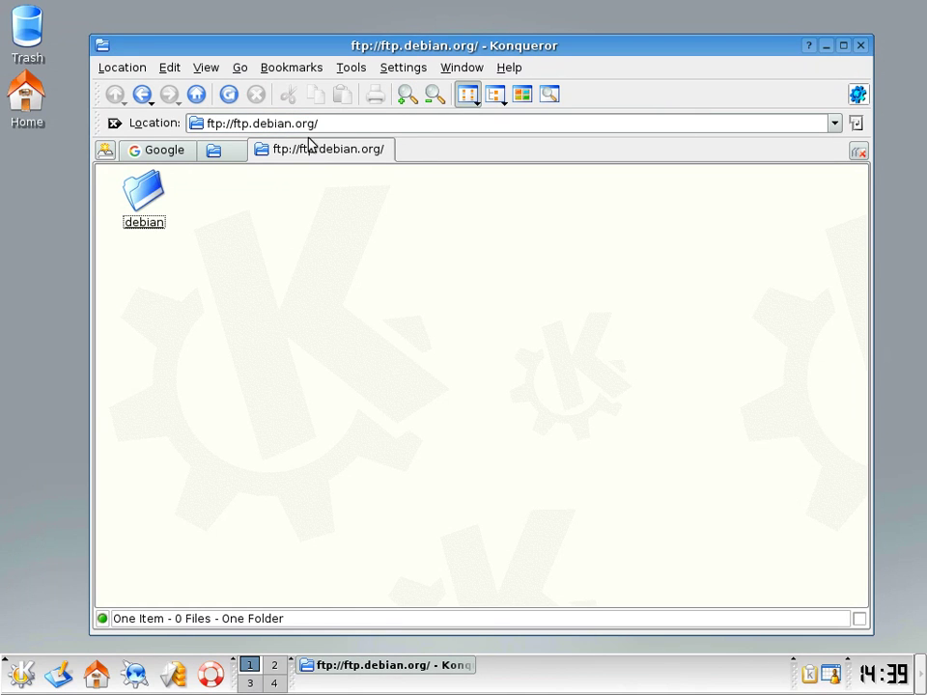
click(145, 197)
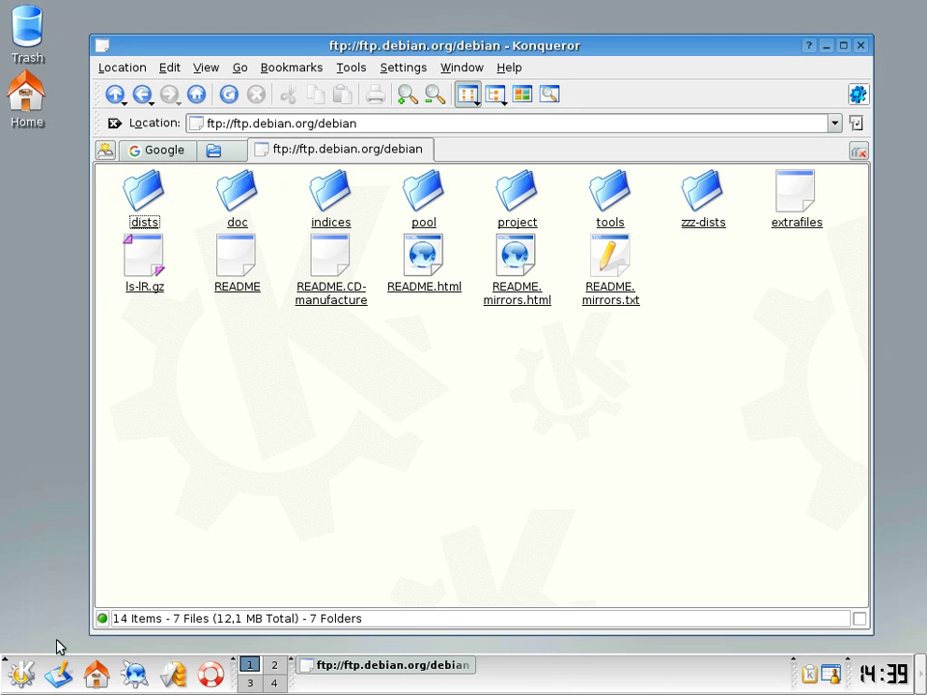
- Open the home folder in a new window and quit the multi-tab FTP window, suppressing further quit confirmations
click(87, 674)
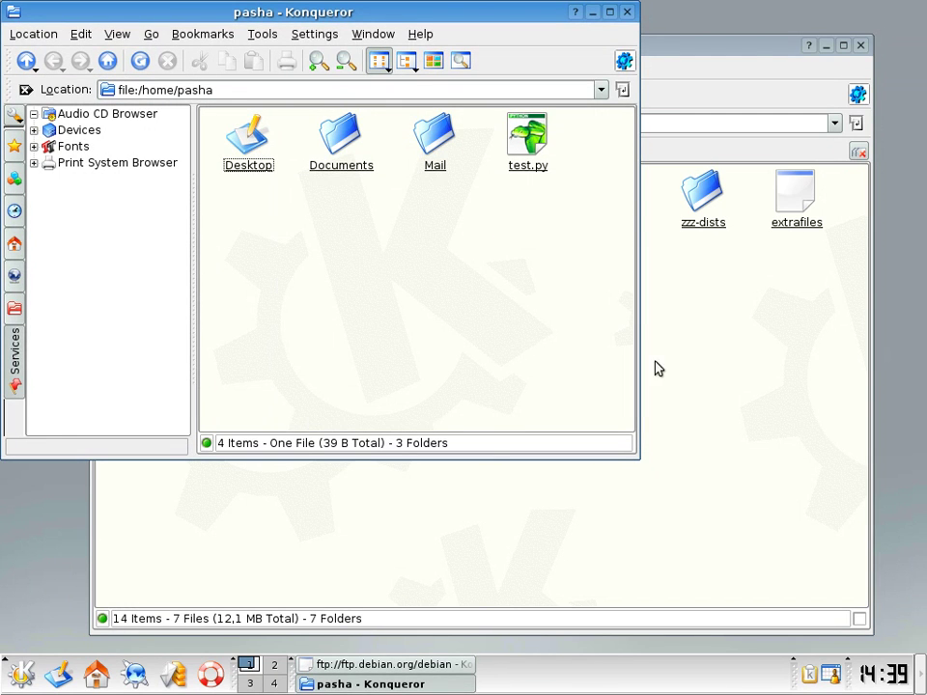
click(860, 46)
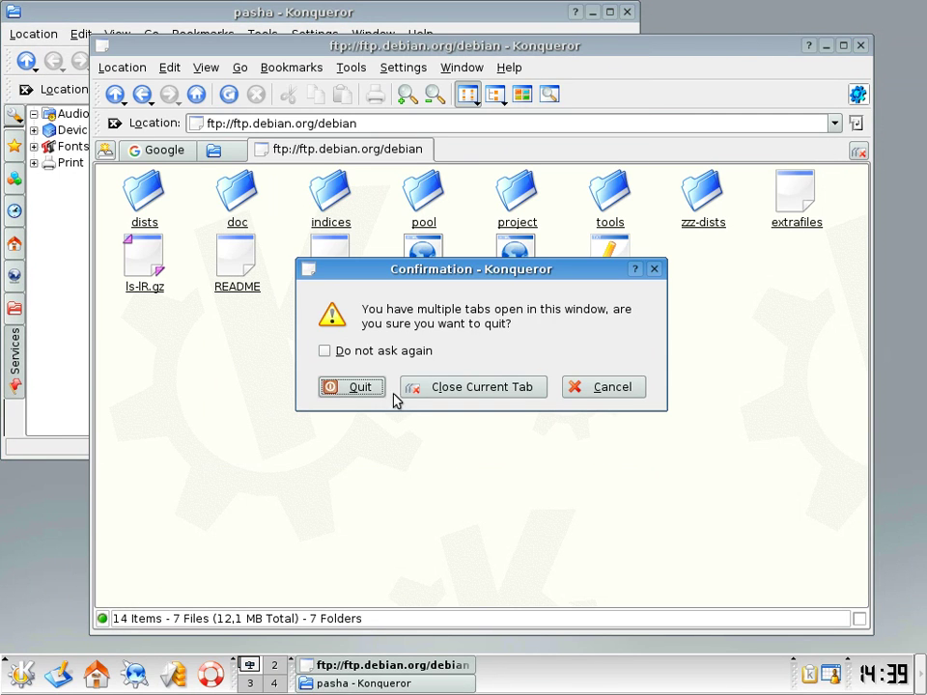
click(378, 352)
click(368, 389)
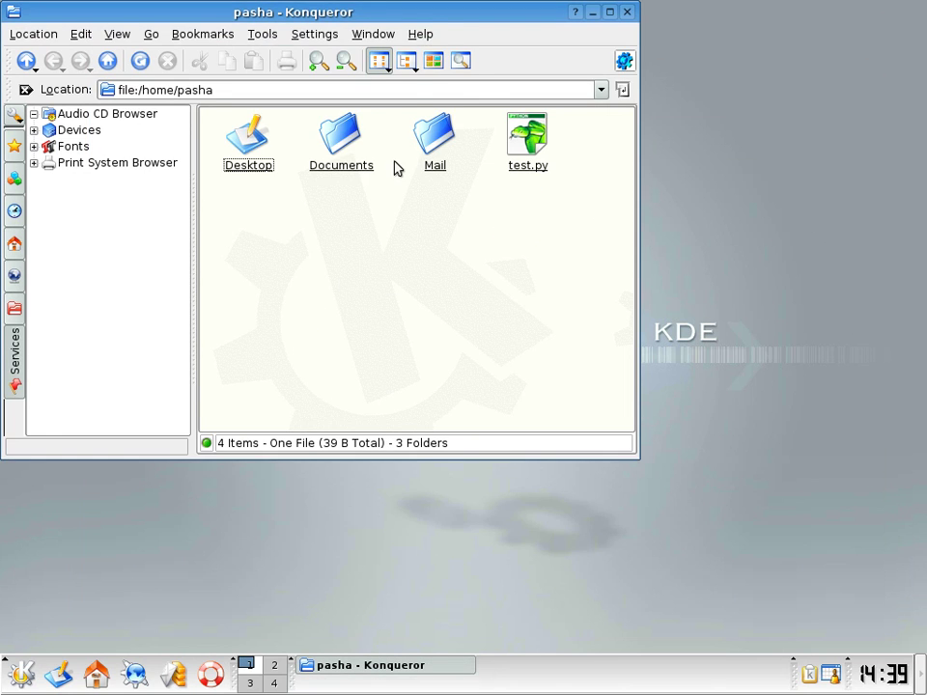
- Move the home folder window towards the desktop's centre, and open and close a terminal for that folder
drag(436, 21, 543, 116)
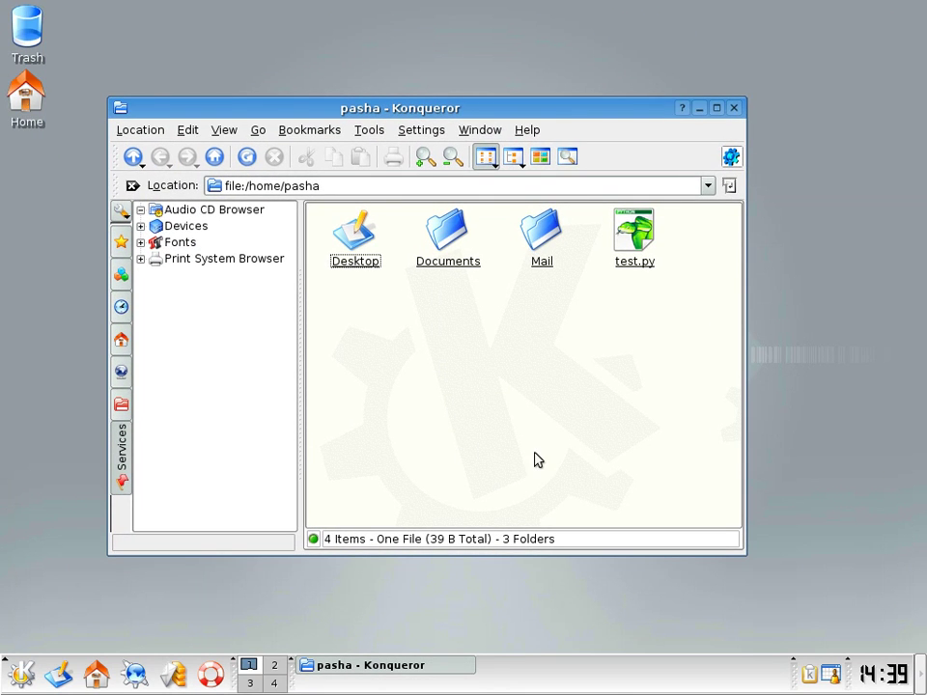
key(F4)
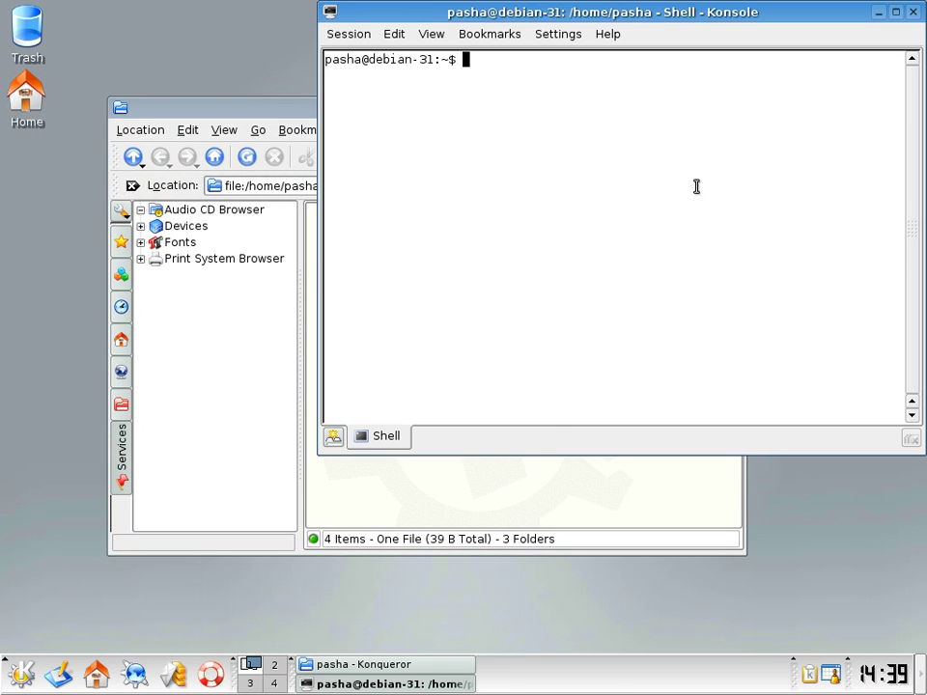
click(912, 11)
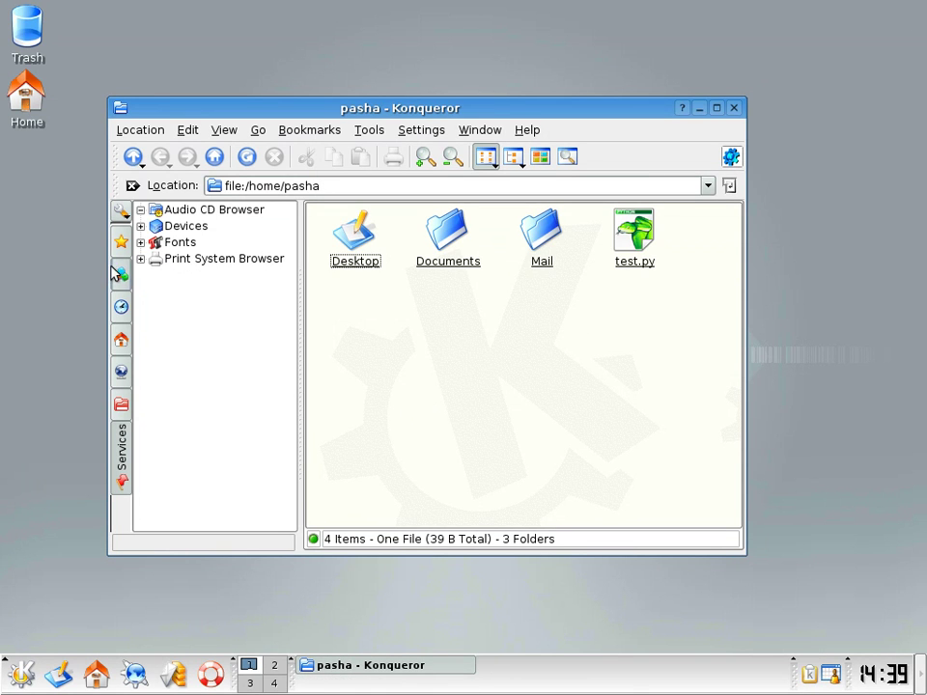
- Expand Fonts in the services tree and view the Personal fonts folder
click(142, 243)
click(162, 243)
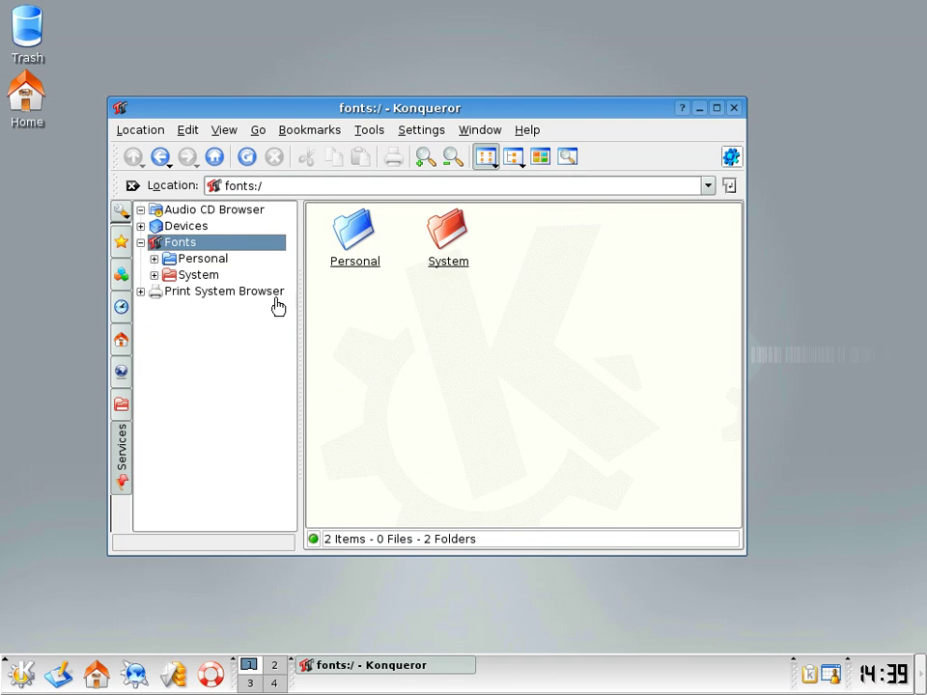
click(357, 233)
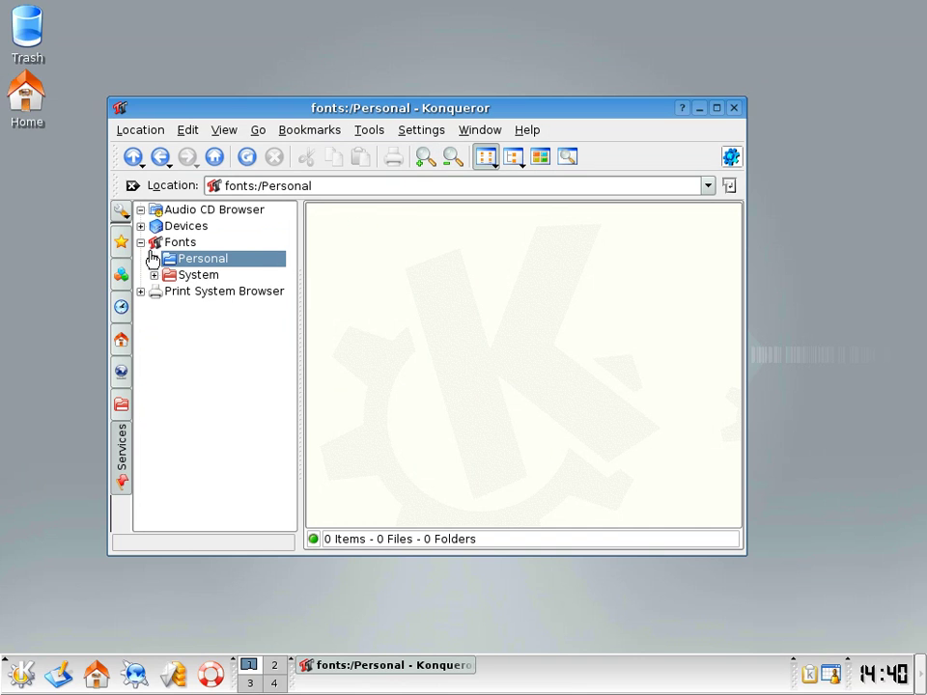
- Open a second home folder window, view the CD-ROM's contents under Devices and return to the device list
click(25, 109)
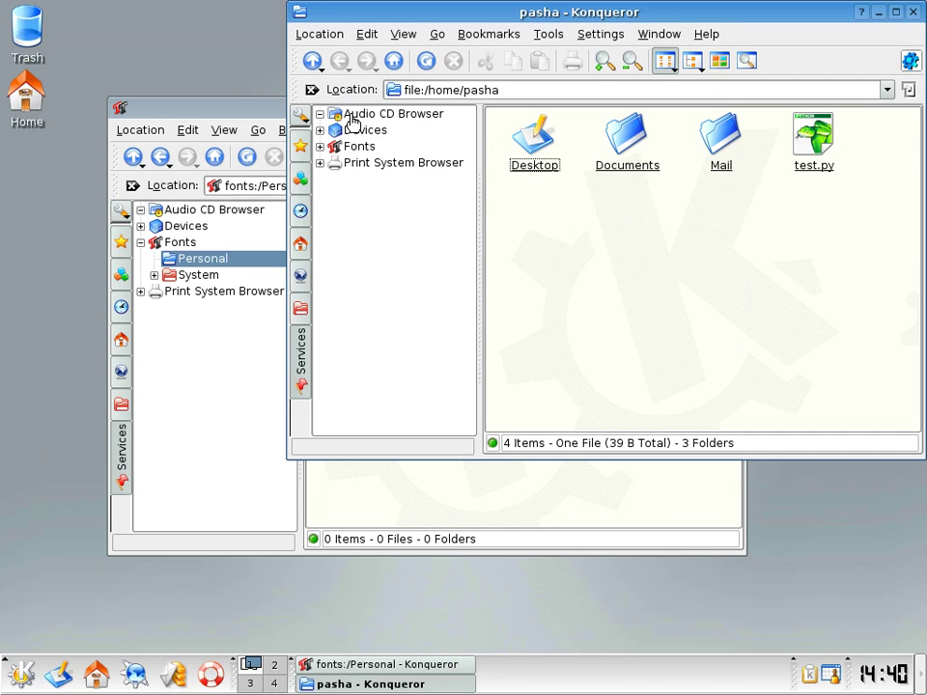
click(366, 134)
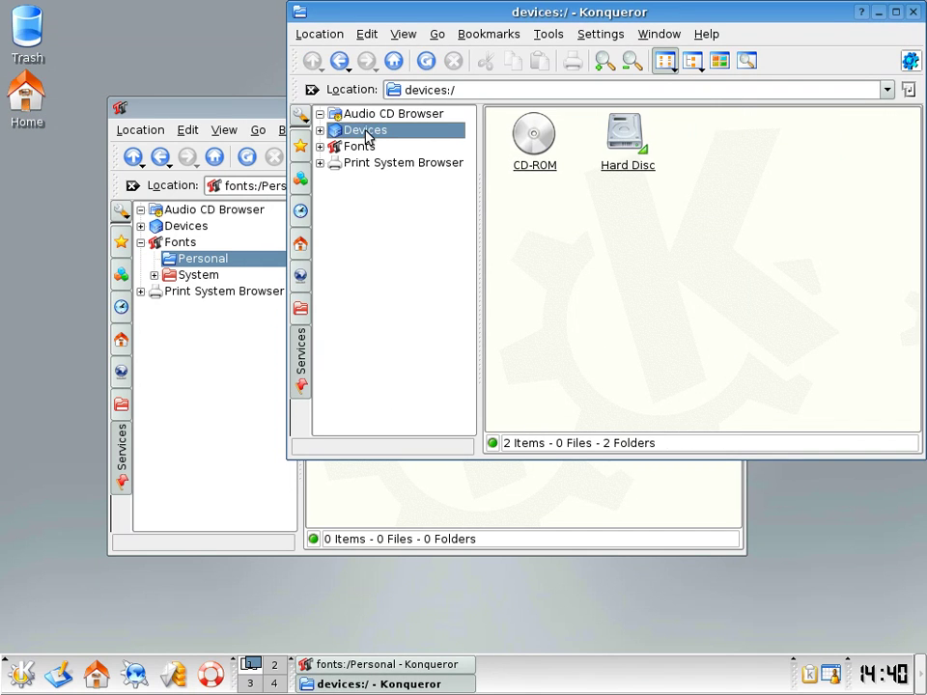
click(551, 140)
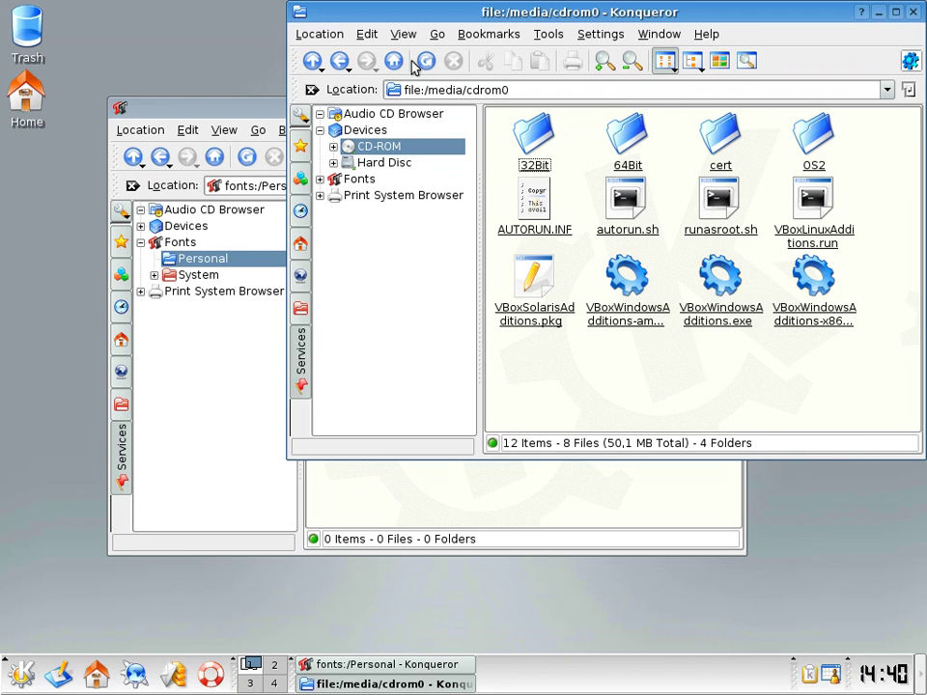
click(313, 62)
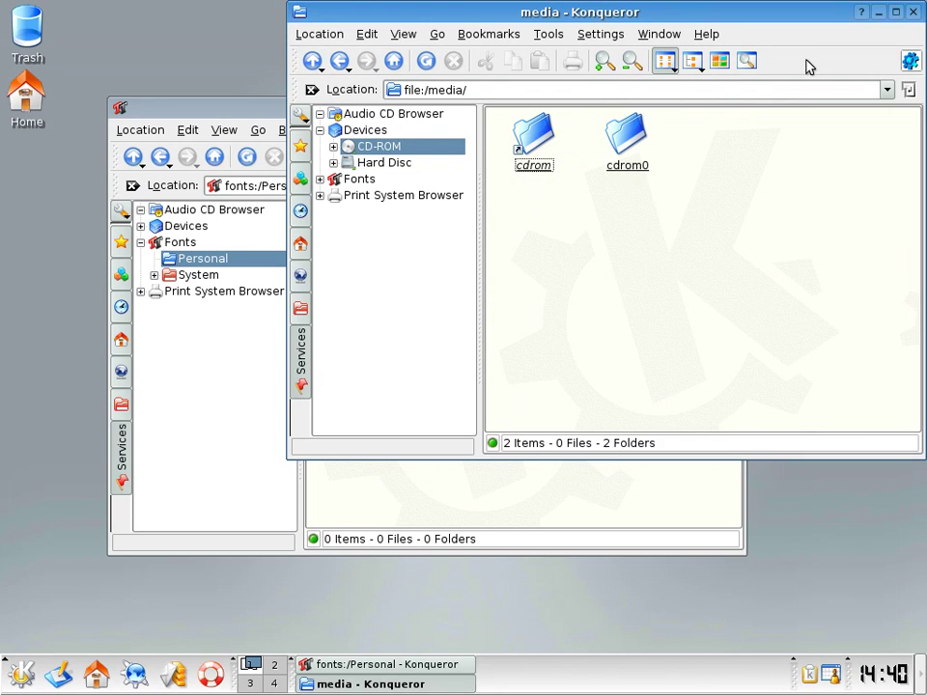
click(347, 62)
click(340, 62)
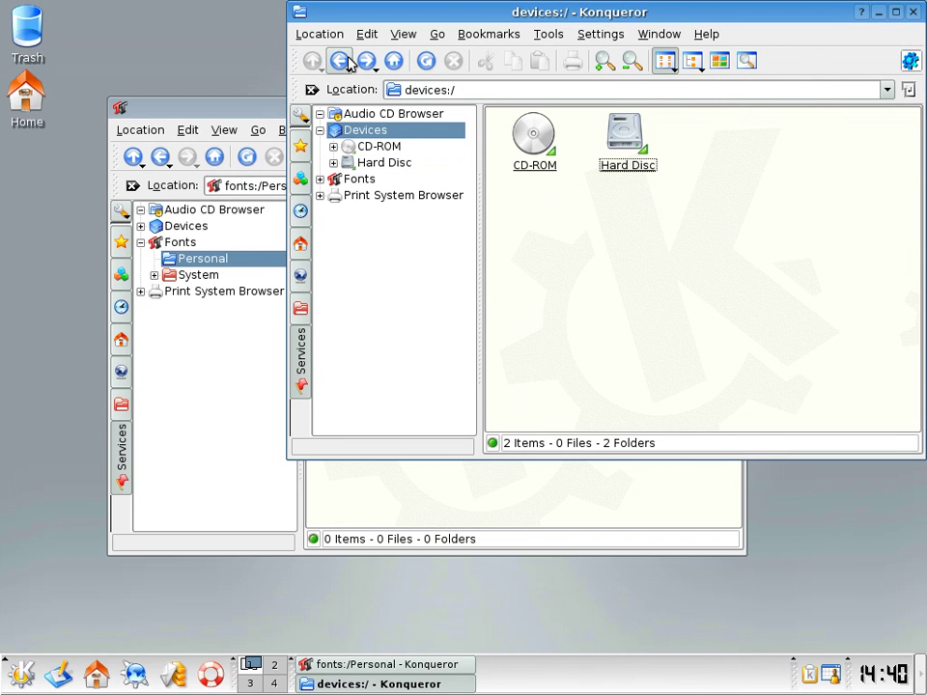
- Look through the Hard Disc's root folder and close both file manager windows
click(622, 140)
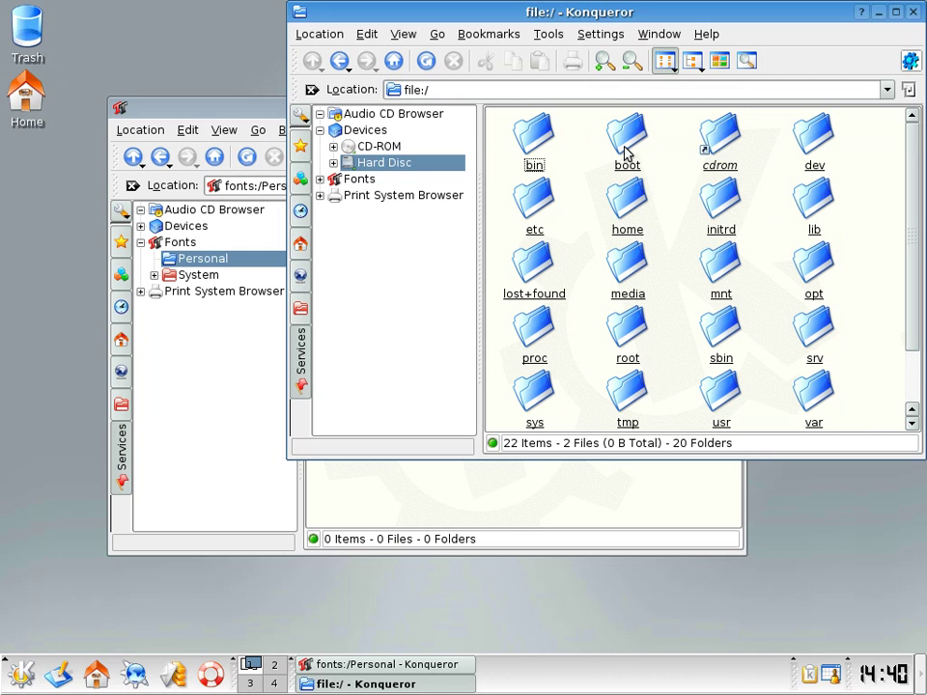
scroll(625, 153, down, 2)
scroll(626, 155, up, 2)
click(913, 12)
click(734, 108)
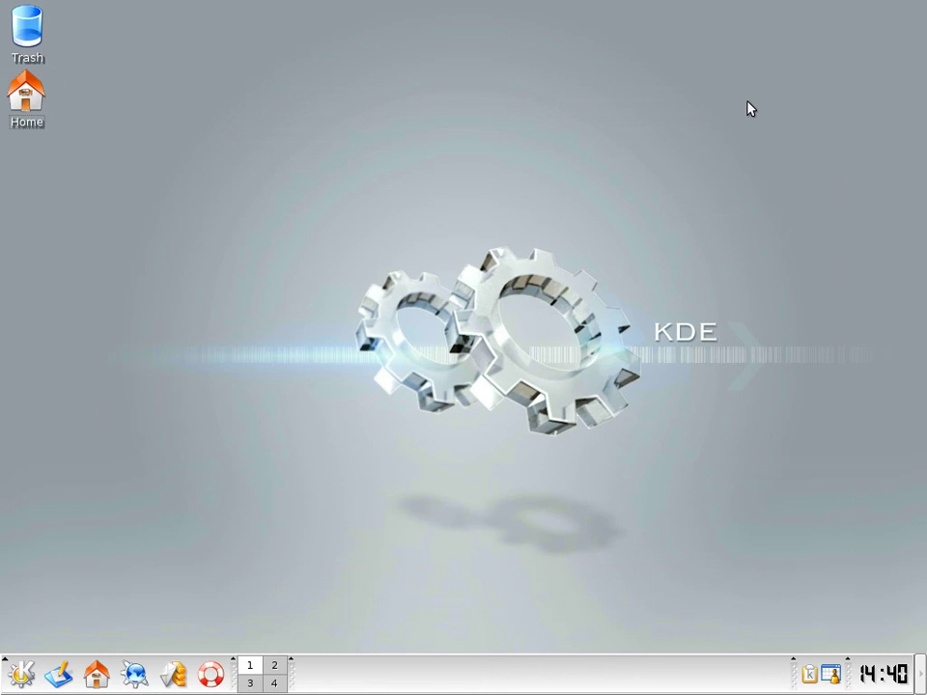
- Open the KDE Help Center, read through the KWeather applet handbook and close the help window
click(210, 674)
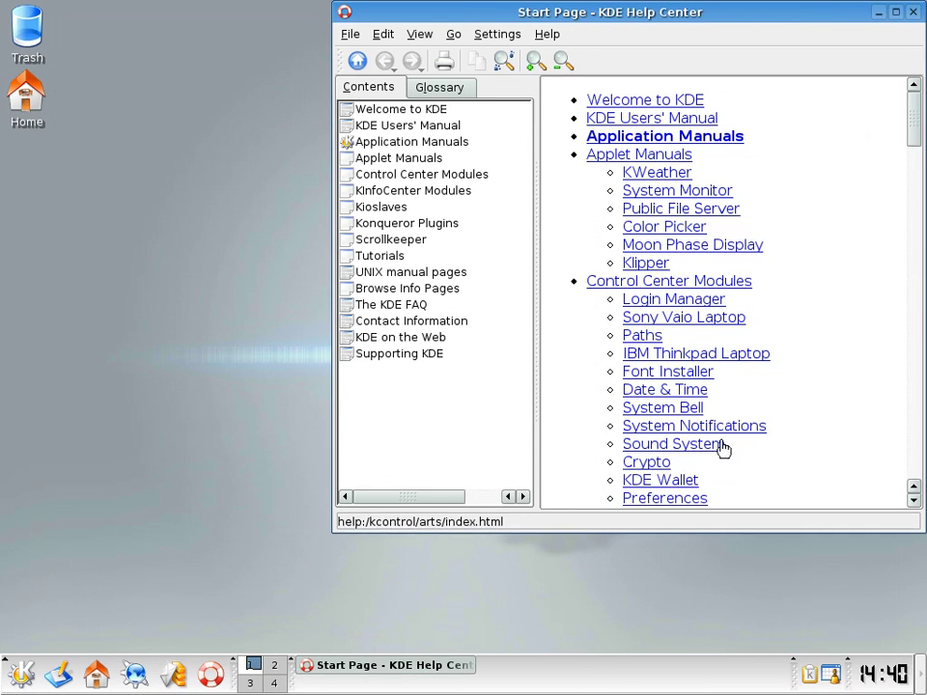
drag(722, 447, 695, 473)
scroll(480, 205, down, 1)
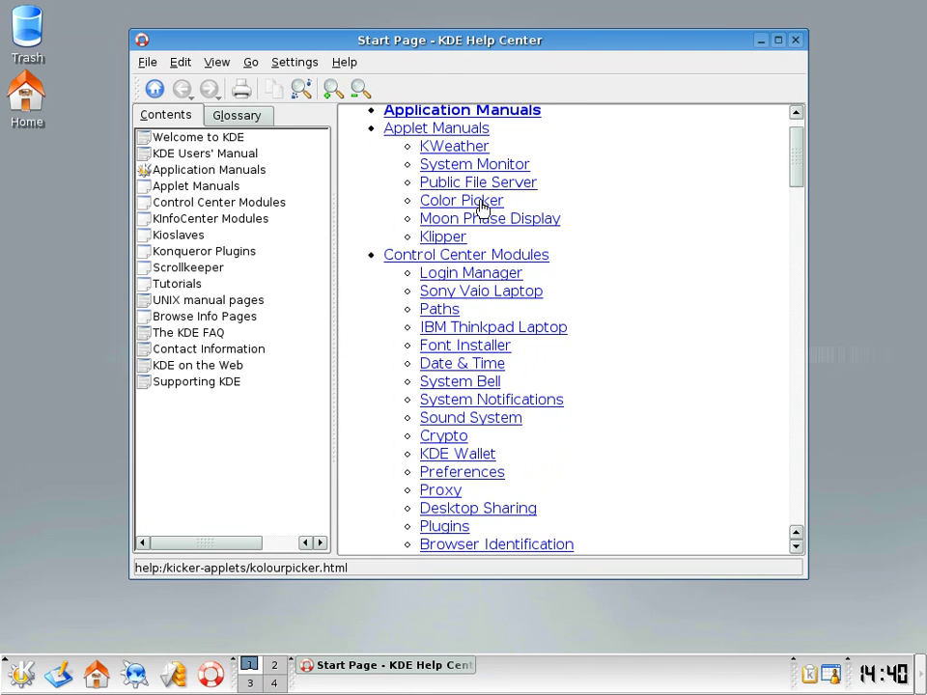
click(470, 149)
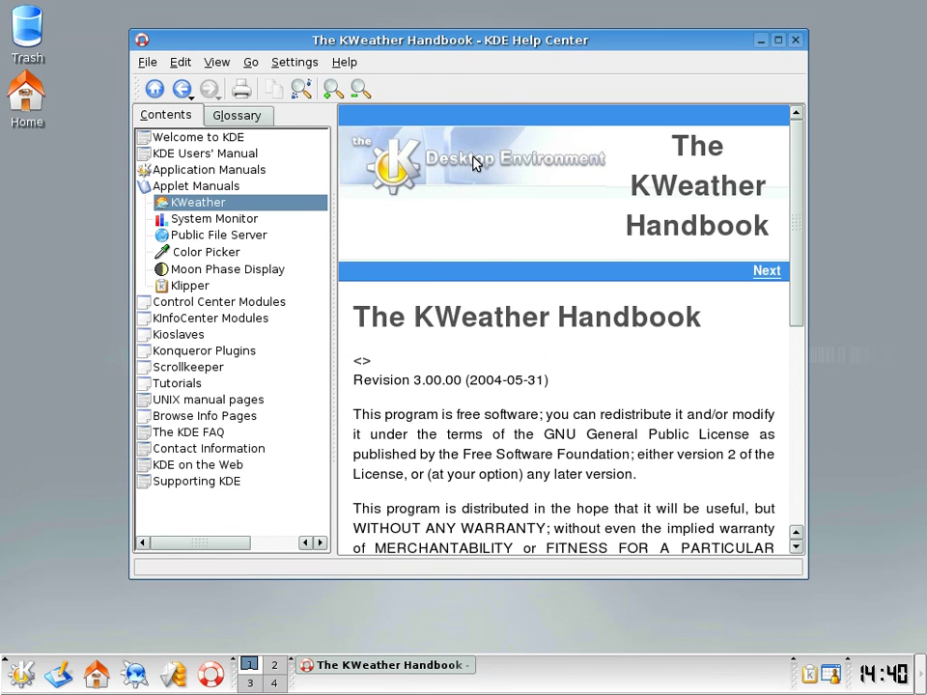
scroll(531, 323, down, 3)
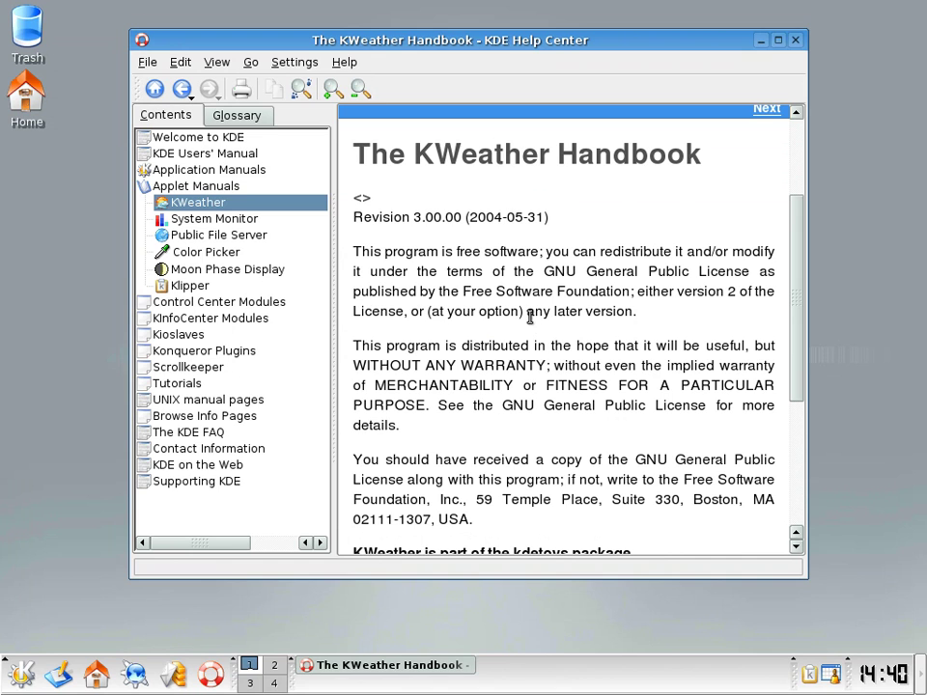
scroll(532, 321, down, 3)
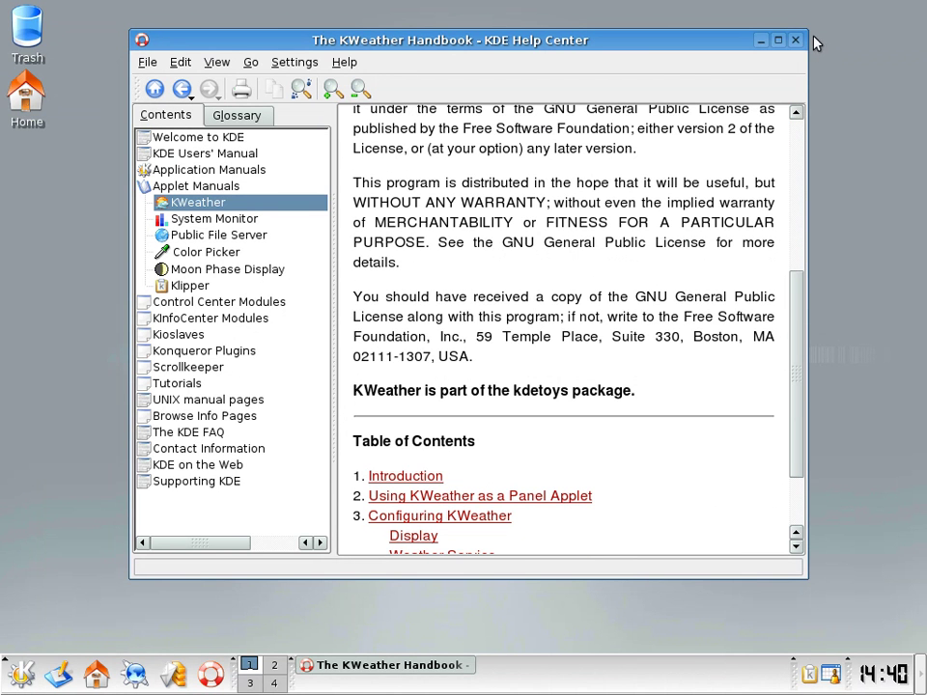
click(797, 40)
- Open the Bookmark Editor from the desktop, reposition its window and close it
right_click(397, 181)
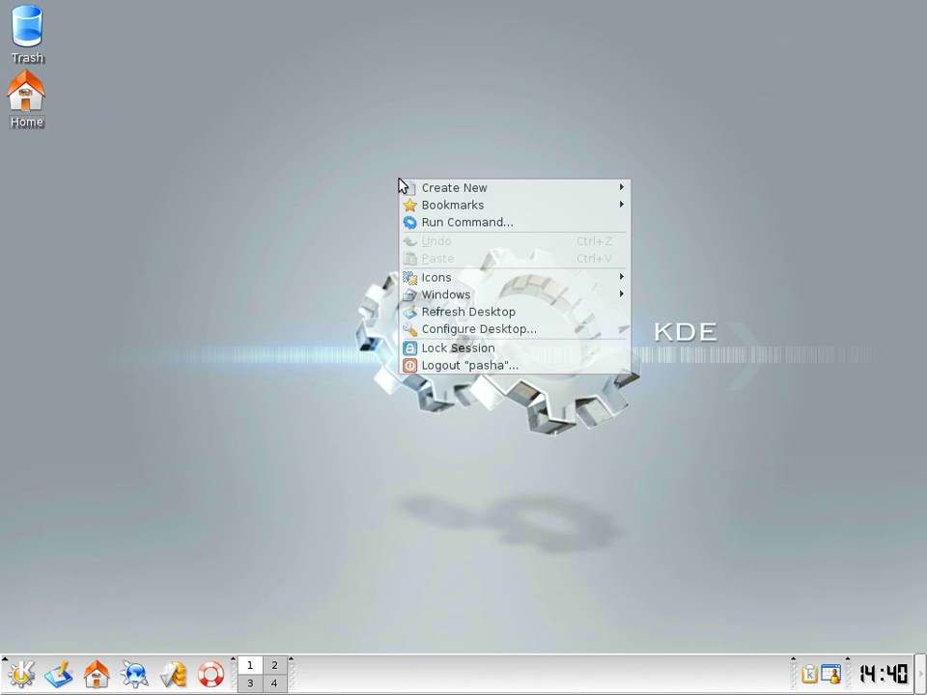
mouse_move(432, 194)
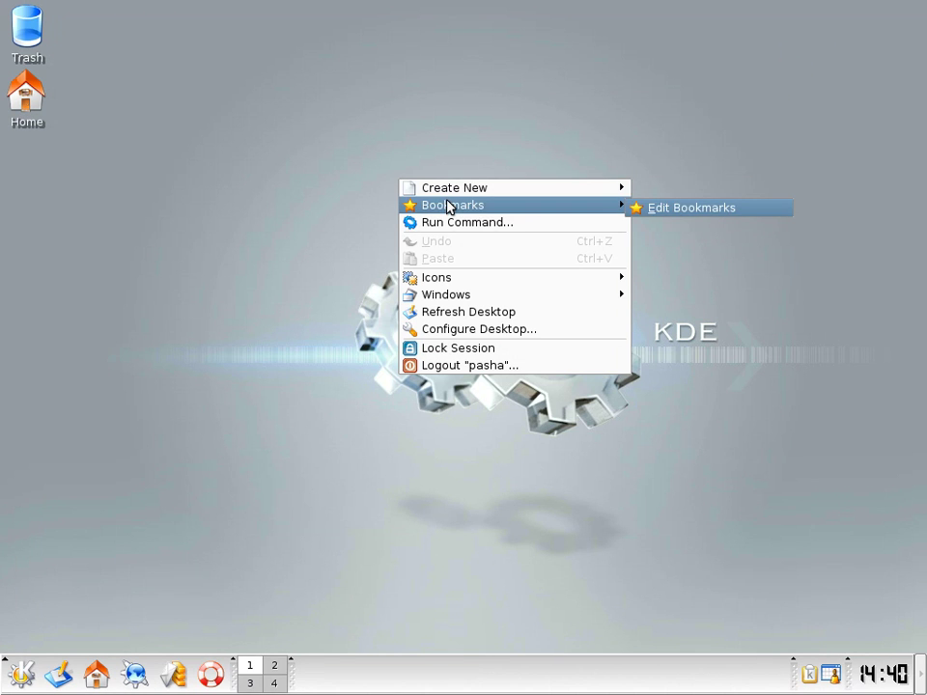
click(640, 207)
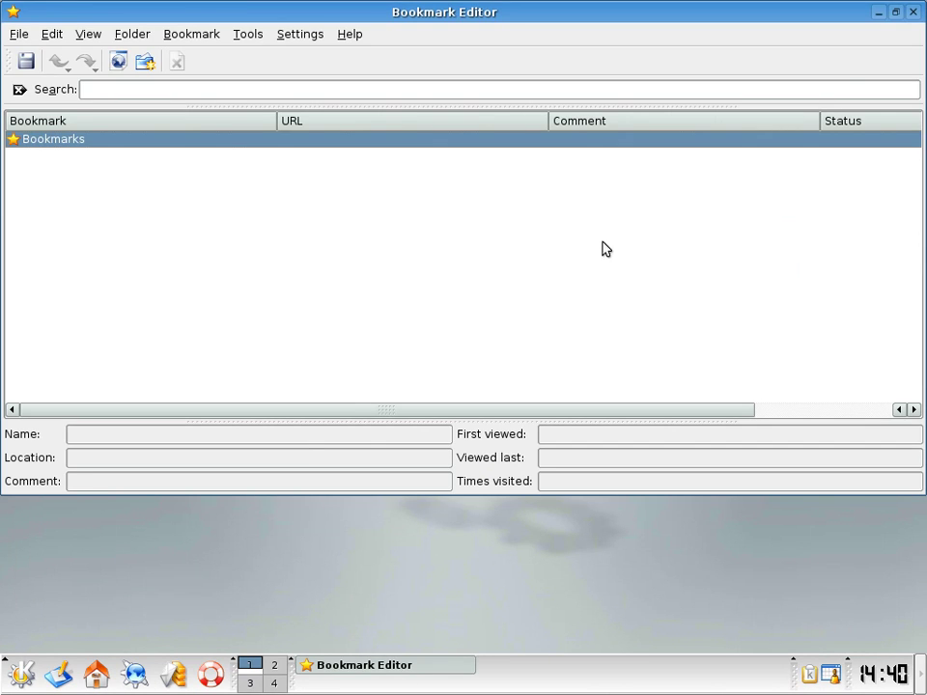
drag(709, 293, 487, 375)
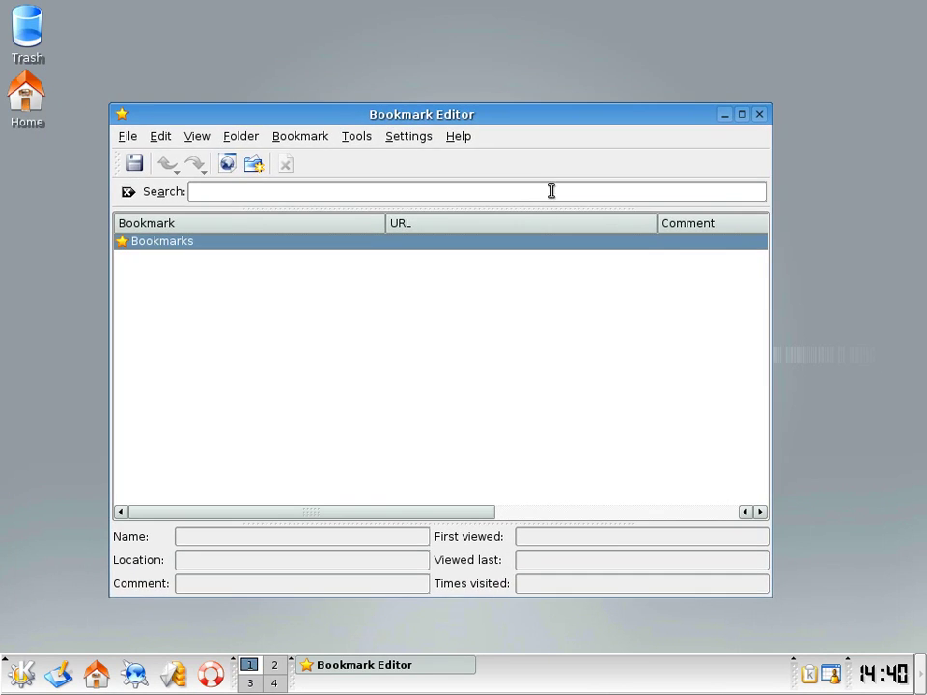
click(759, 114)
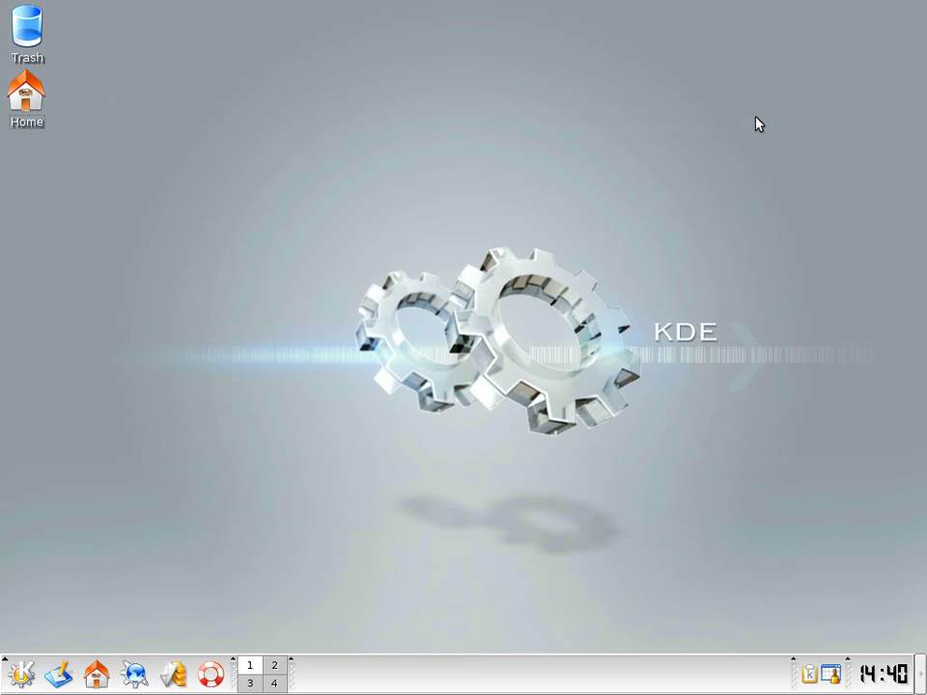
- Add the Menu applet to the panel and remove it again
right_click(597, 681)
mouse_move(618, 618)
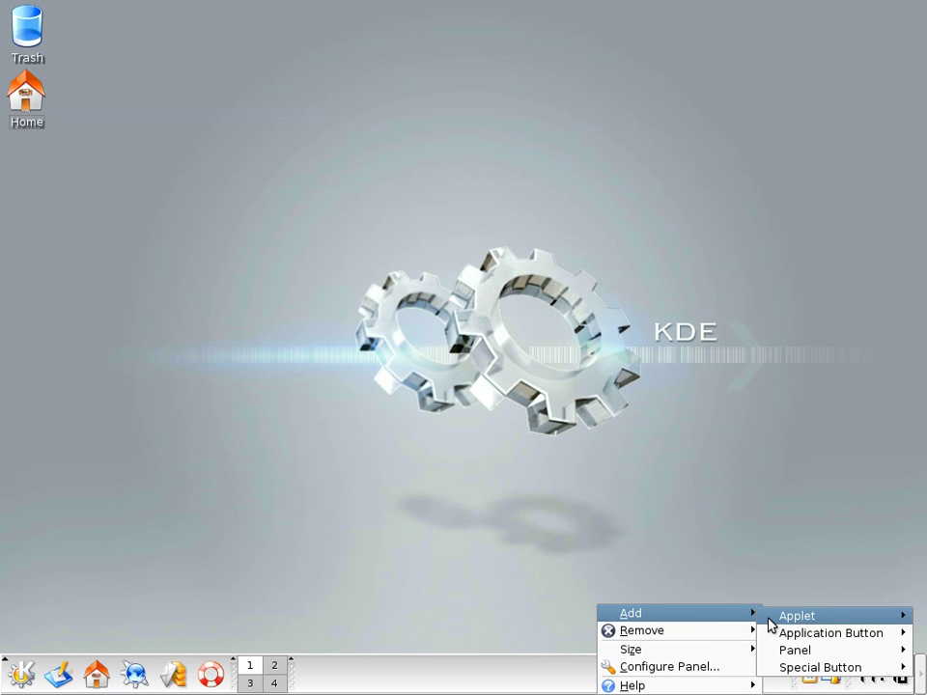
mouse_move(775, 621)
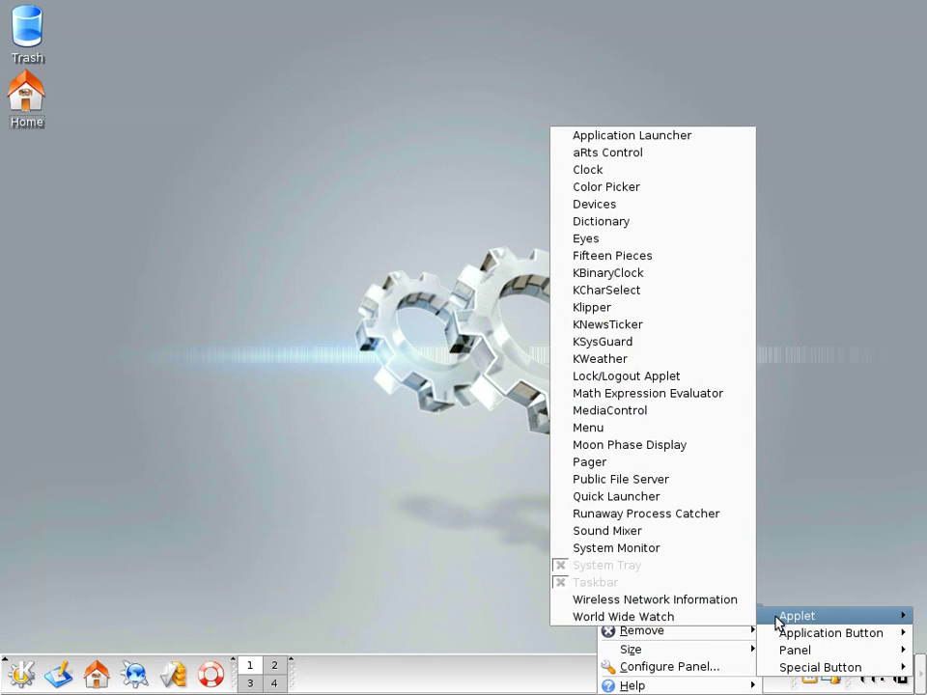
click(684, 433)
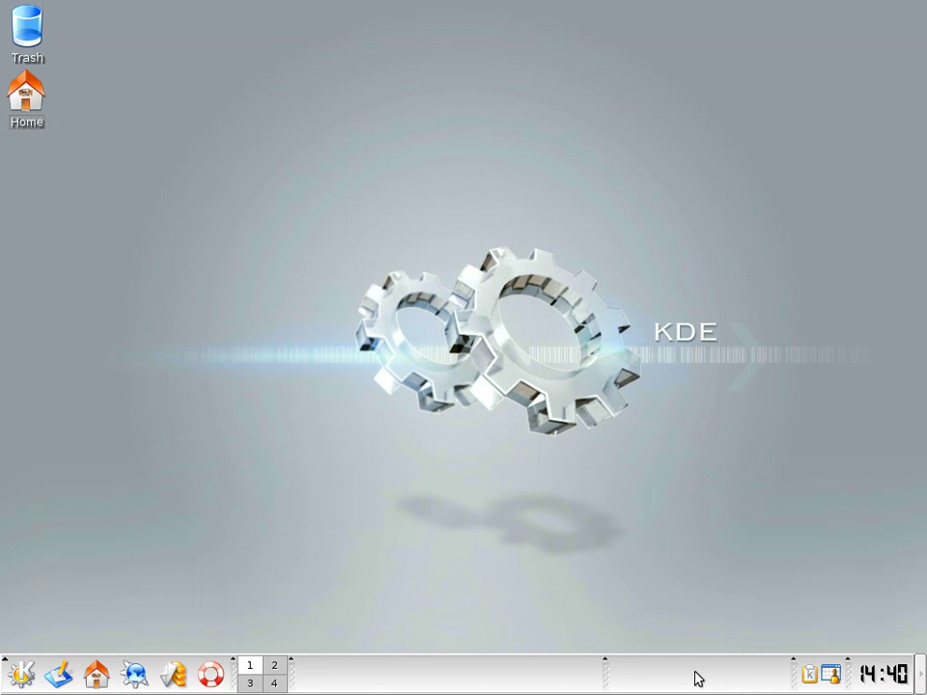
right_click(609, 681)
click(650, 626)
- Add the KWeather applet to the panel and bring up its configuration
right_click(651, 666)
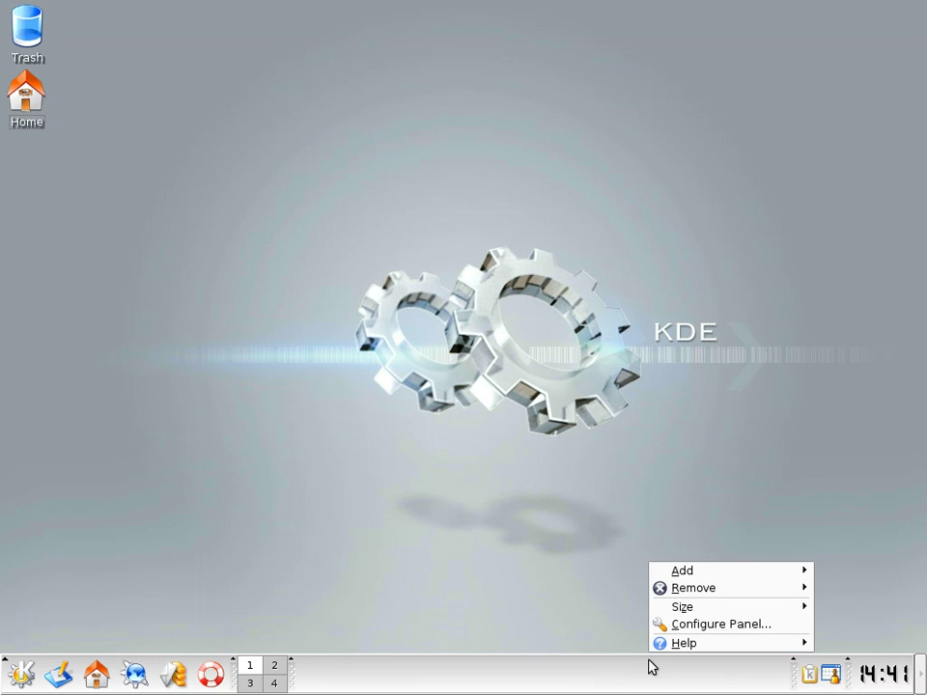
mouse_move(731, 575)
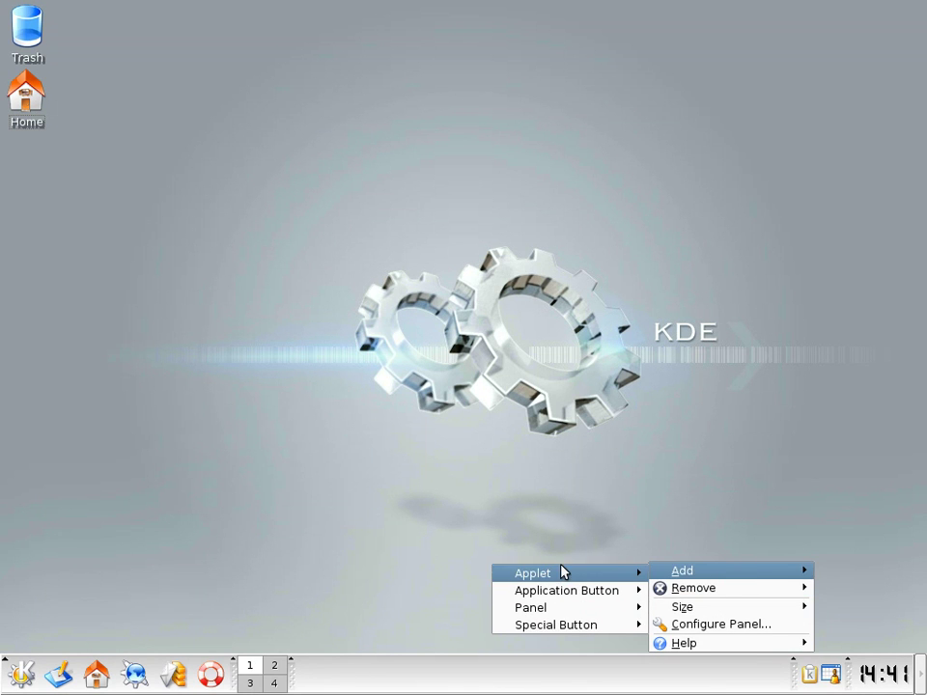
mouse_move(562, 572)
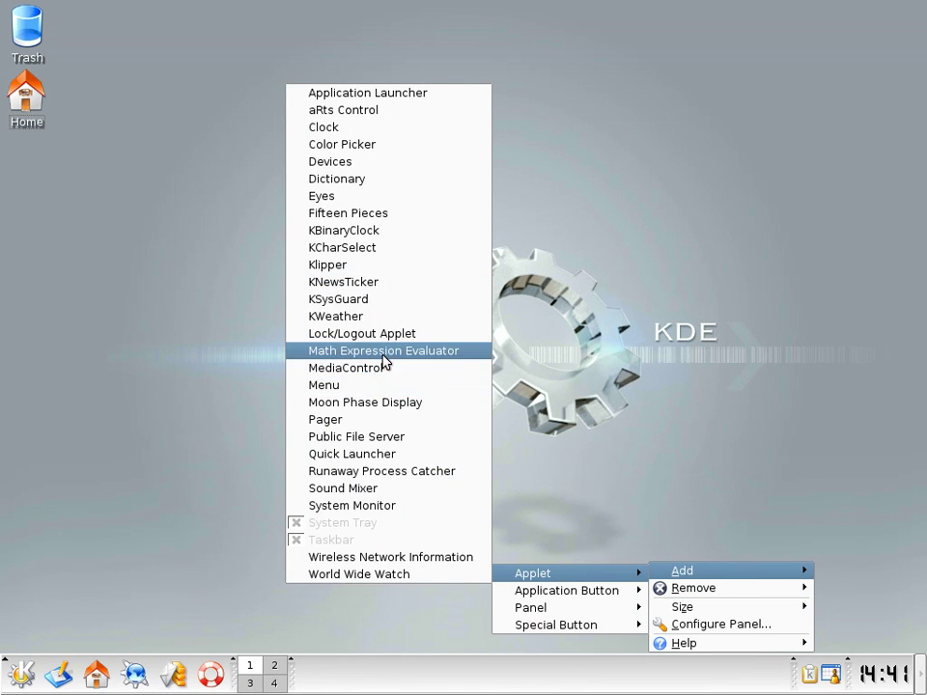
click(403, 317)
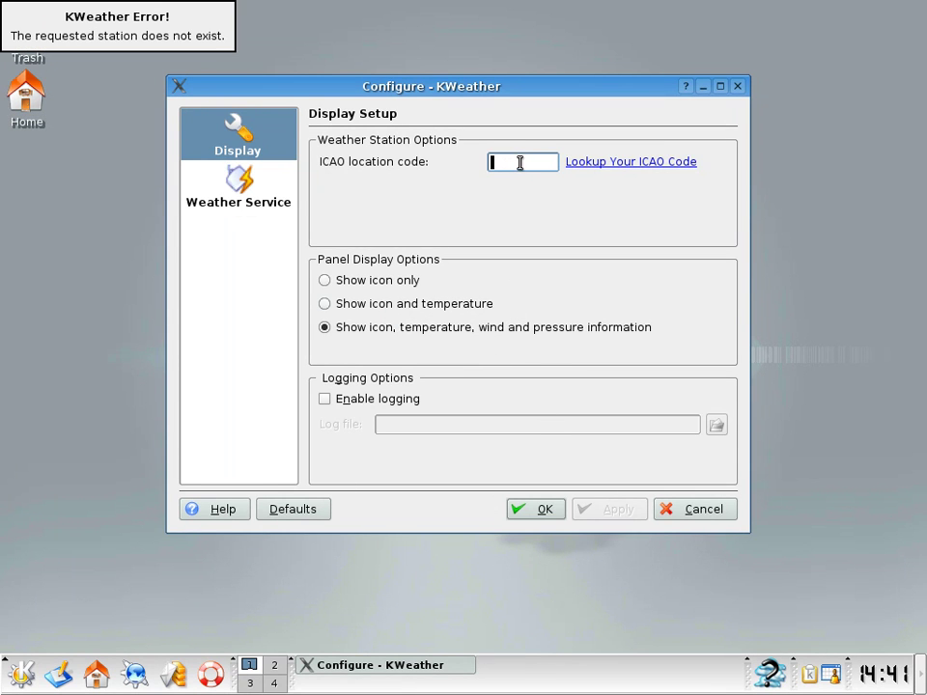
- Follow the ICAO code lookup to the National Weather Service site, search it for "moskow", read the results and close the browser
click(604, 163)
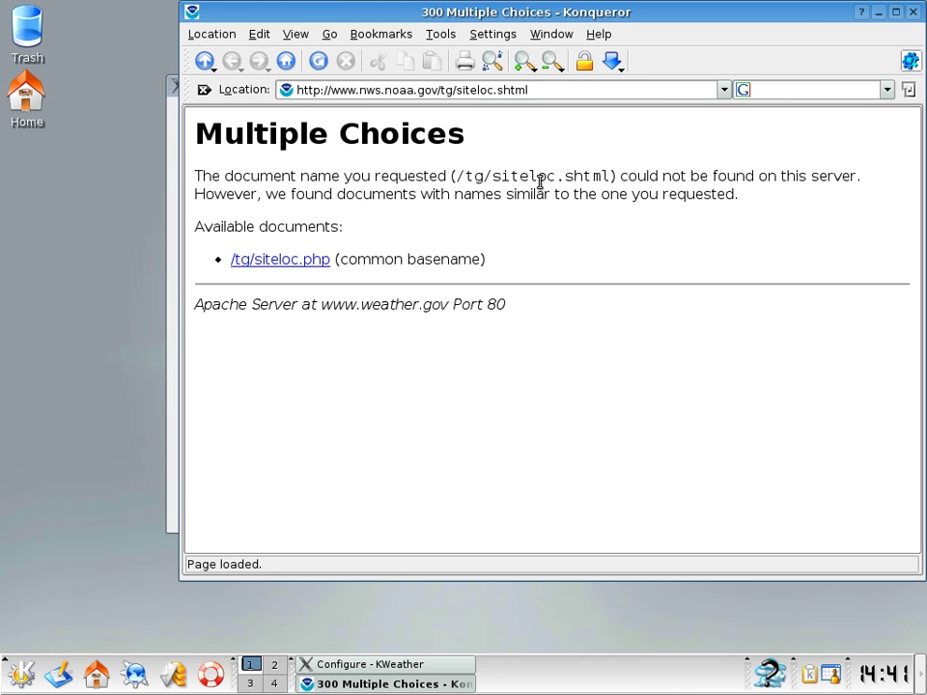
click(289, 262)
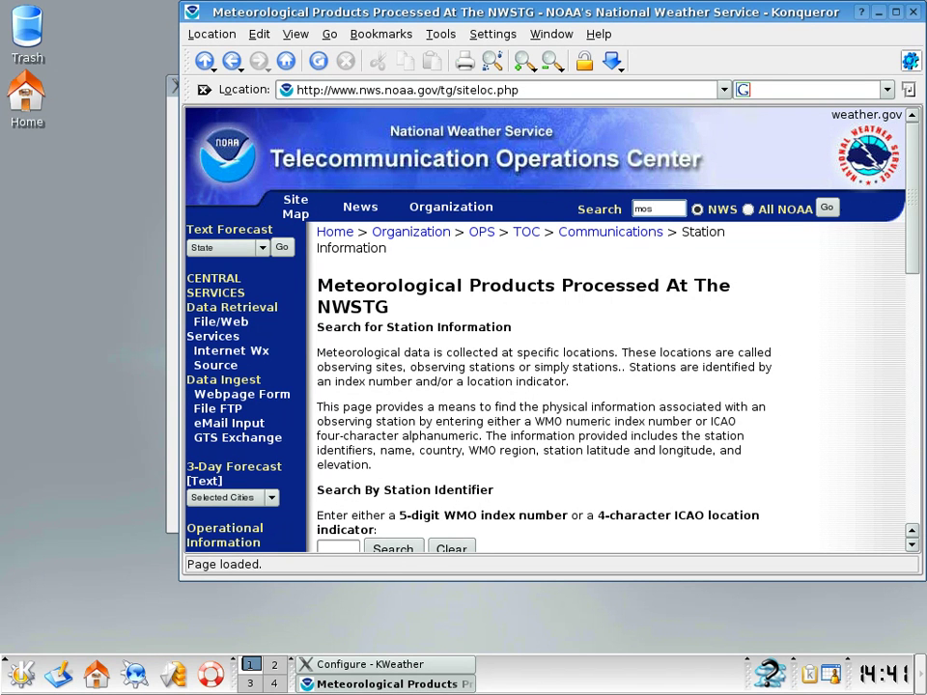
key(Return)
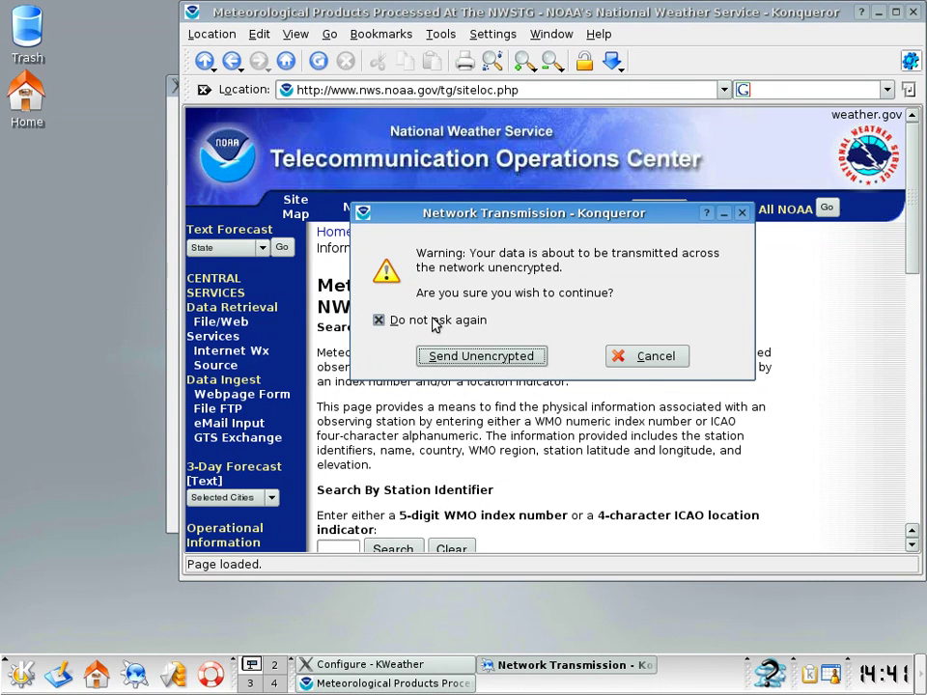
click(428, 356)
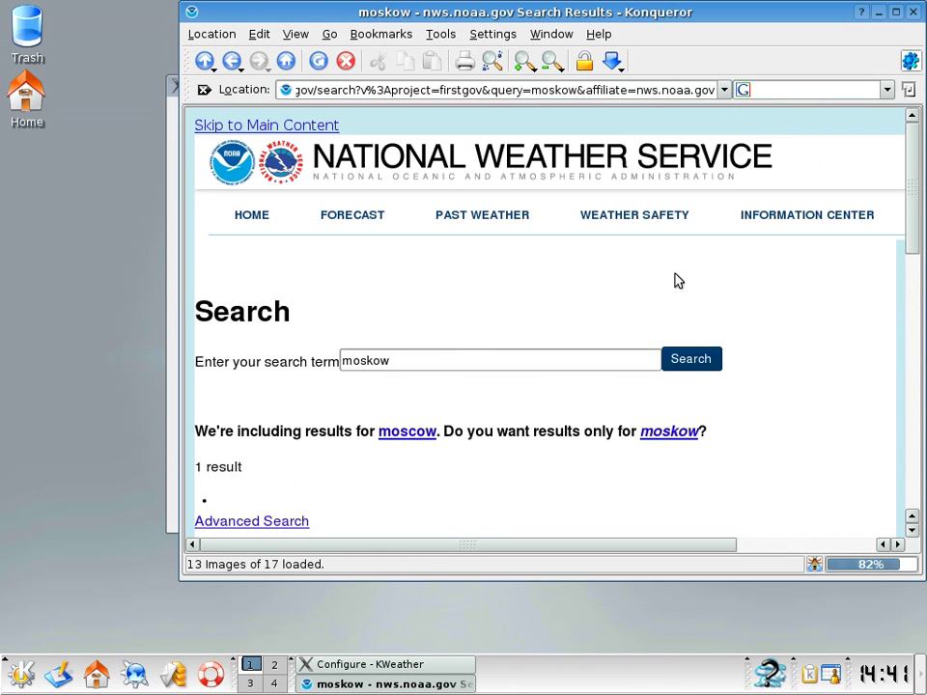
scroll(676, 280, down, 5)
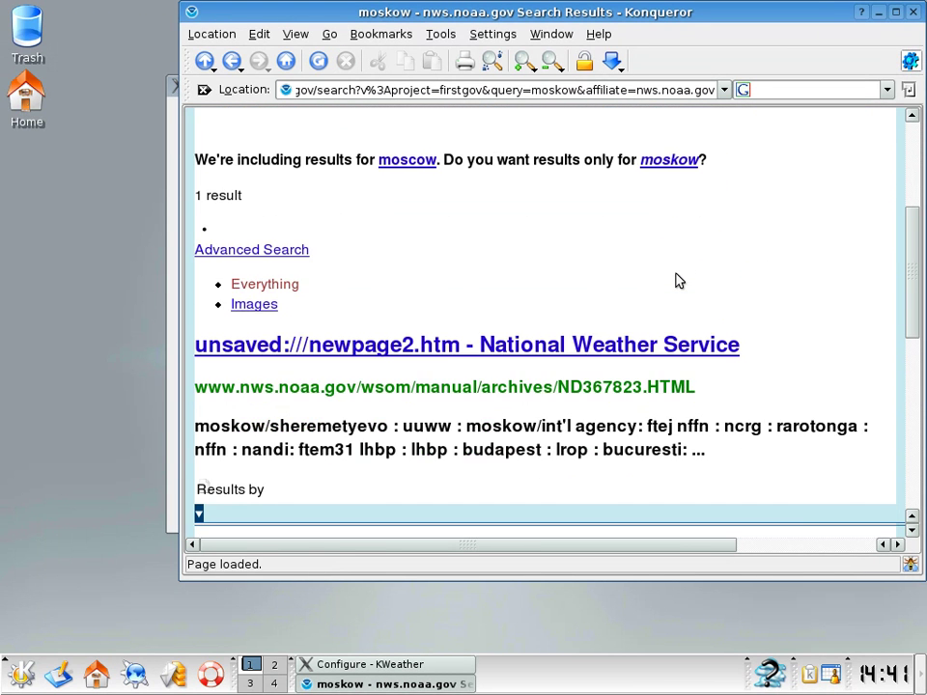
scroll(676, 280, down, 3)
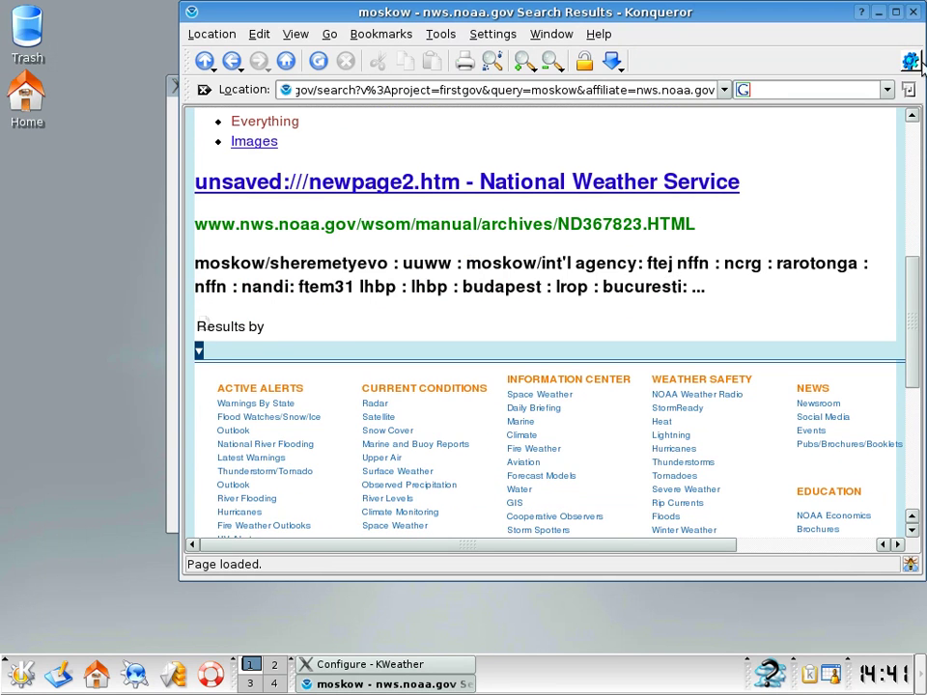
click(913, 12)
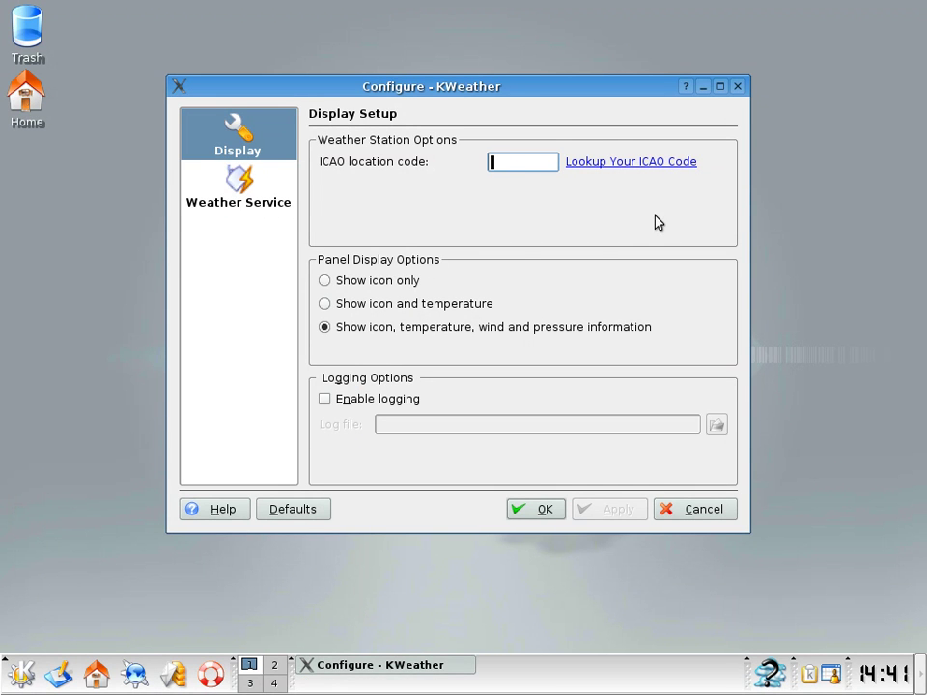
- View the available stations in the Weather Service settings and close the KWeather configuration
click(243, 185)
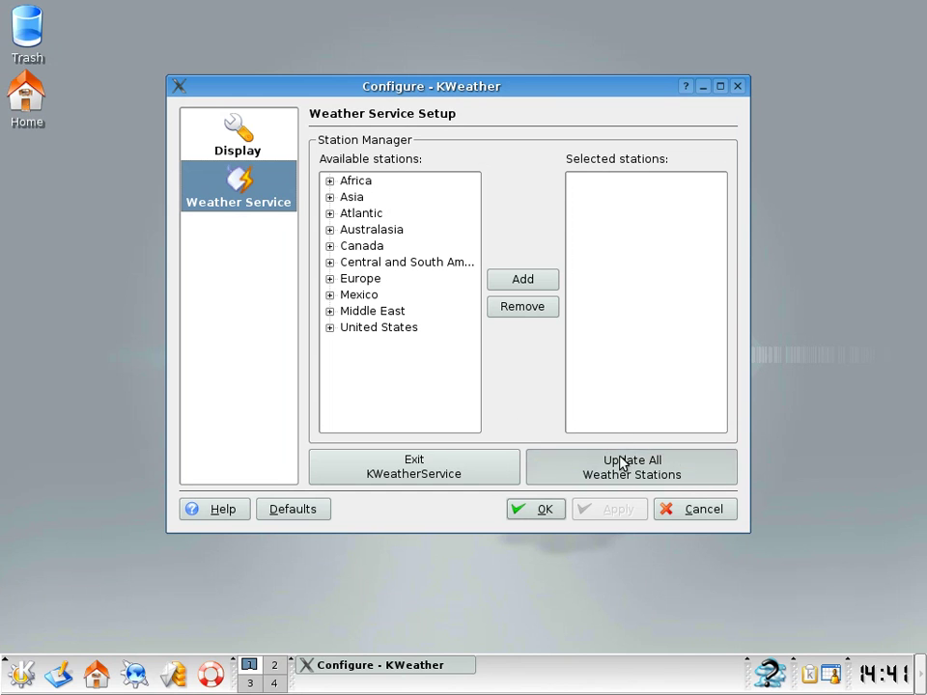
click(737, 88)
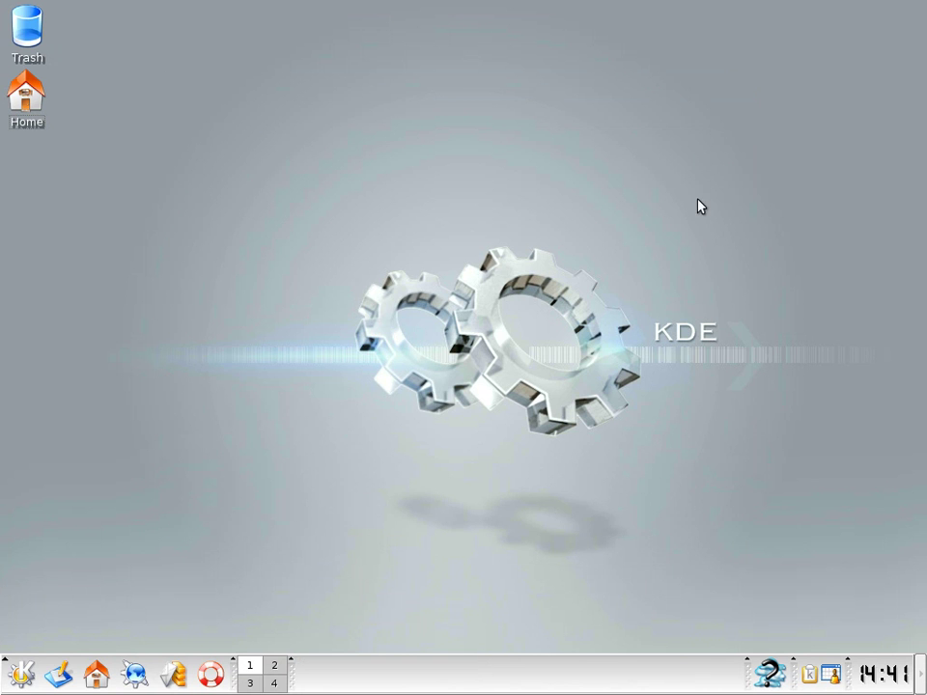
- Open the KWeather weather report, request an immediate weather update and close the report
click(770, 685)
right_click(769, 686)
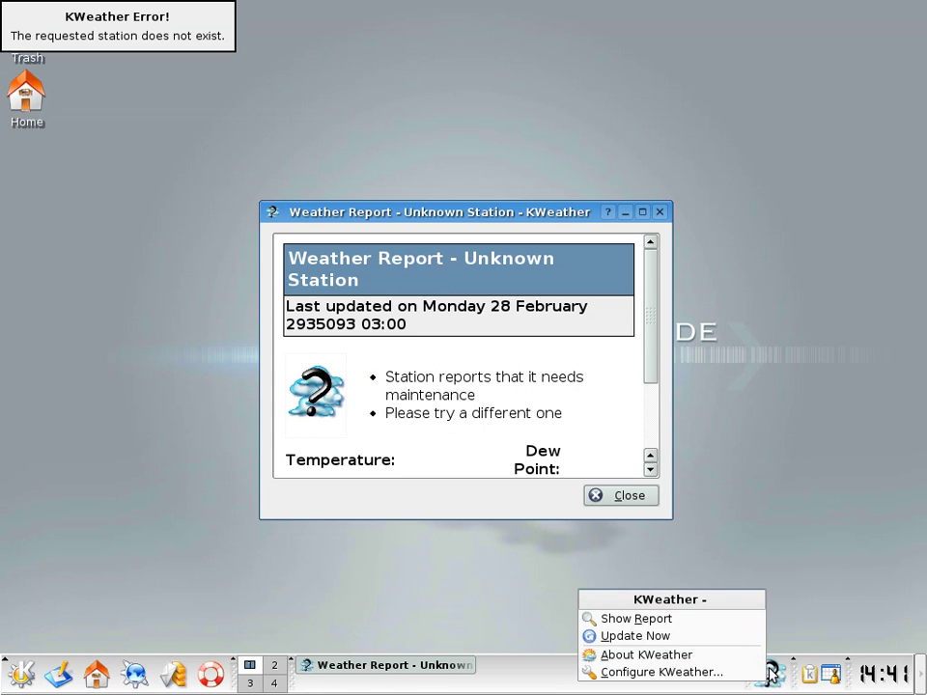
click(731, 638)
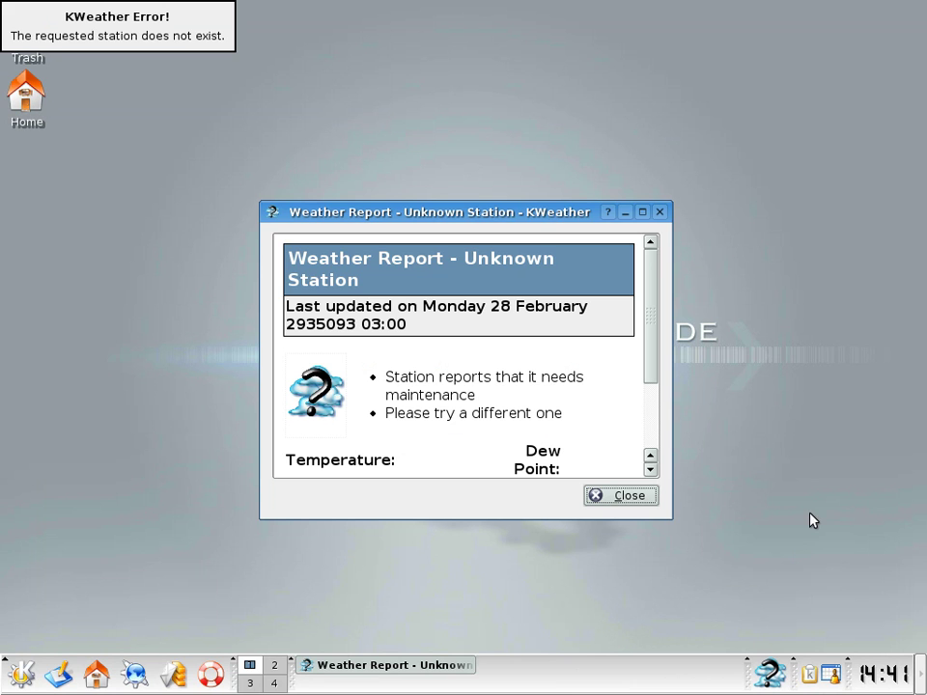
click(618, 496)
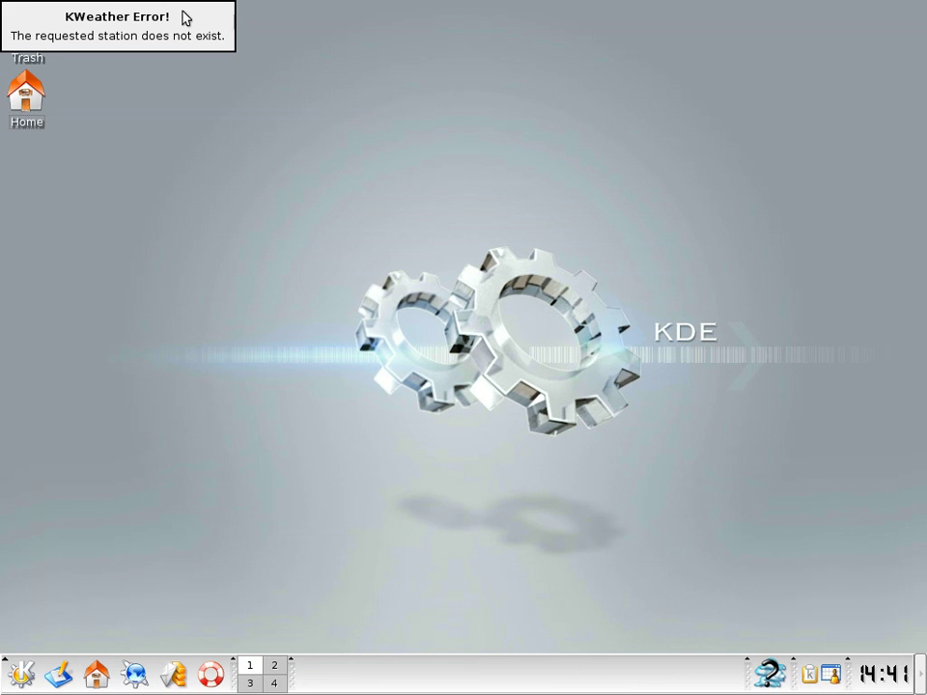
- Reopen the weather report to read through it, close it and remove the KWeather applet from the panel
click(770, 673)
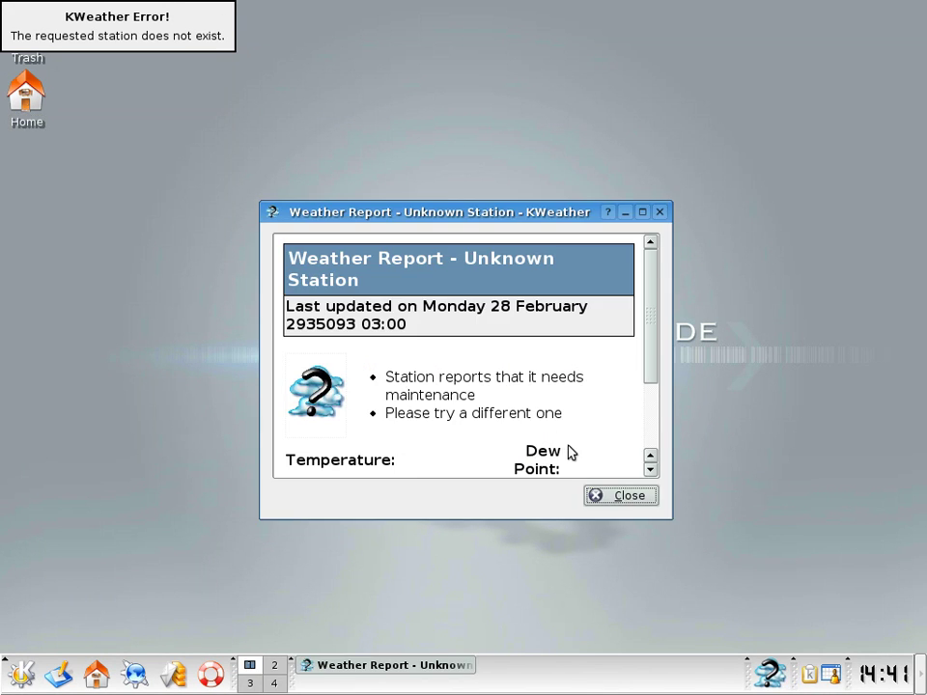
scroll(609, 388, down, 3)
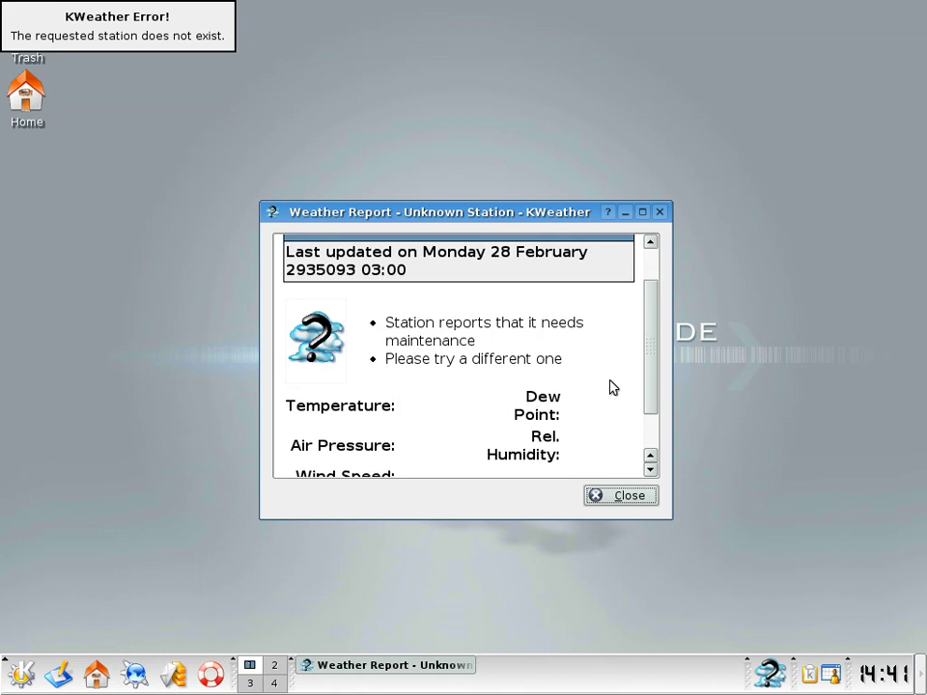
click(630, 501)
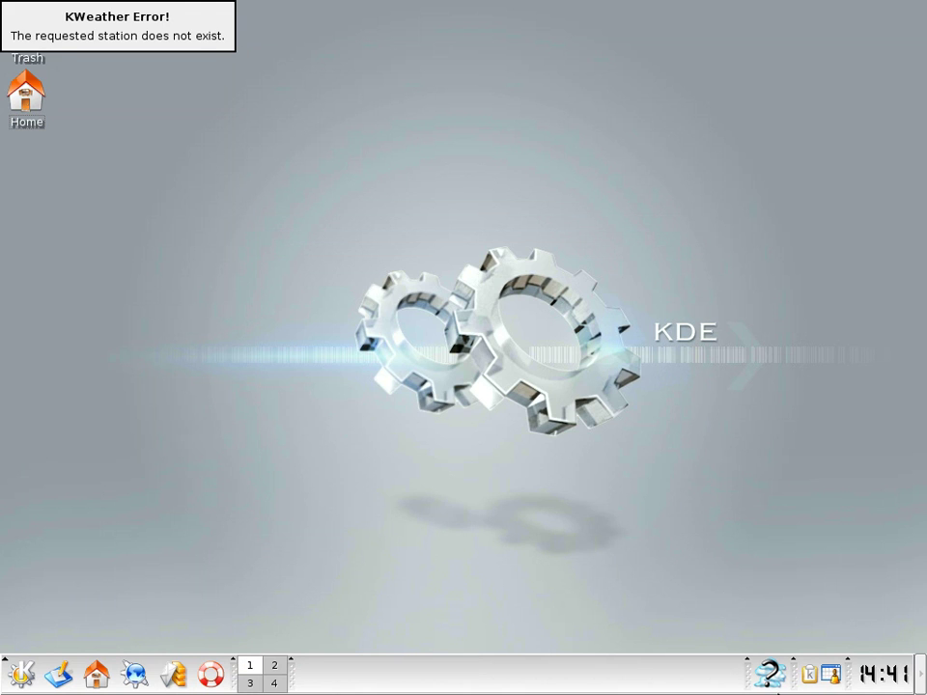
right_click(754, 676)
click(786, 624)
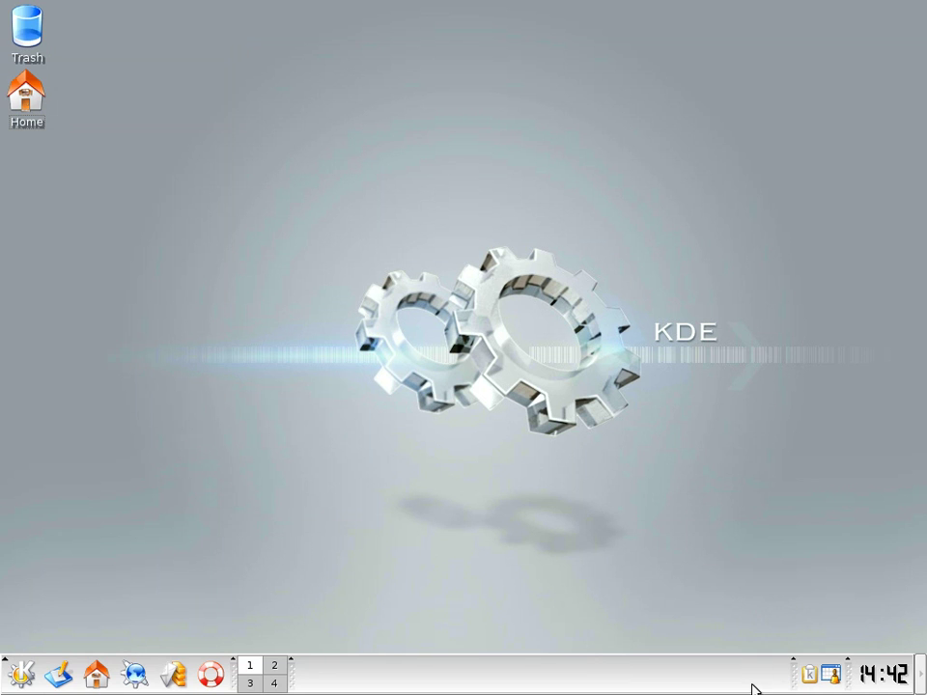
- Look through the addable panel types and add the Preferences special button to the panel
right_click(753, 683)
mouse_move(813, 577)
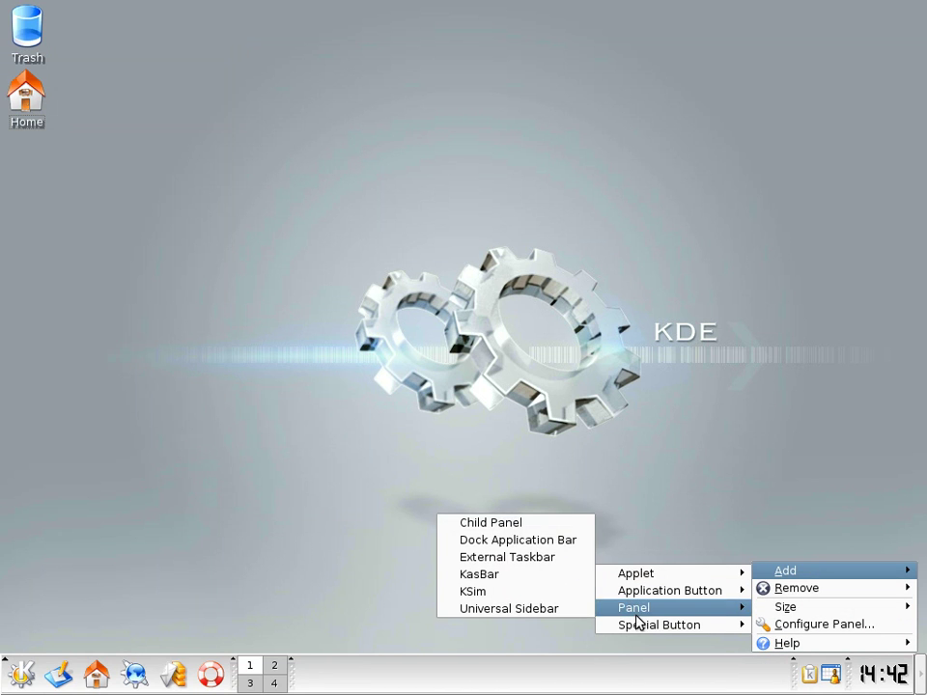
mouse_move(635, 625)
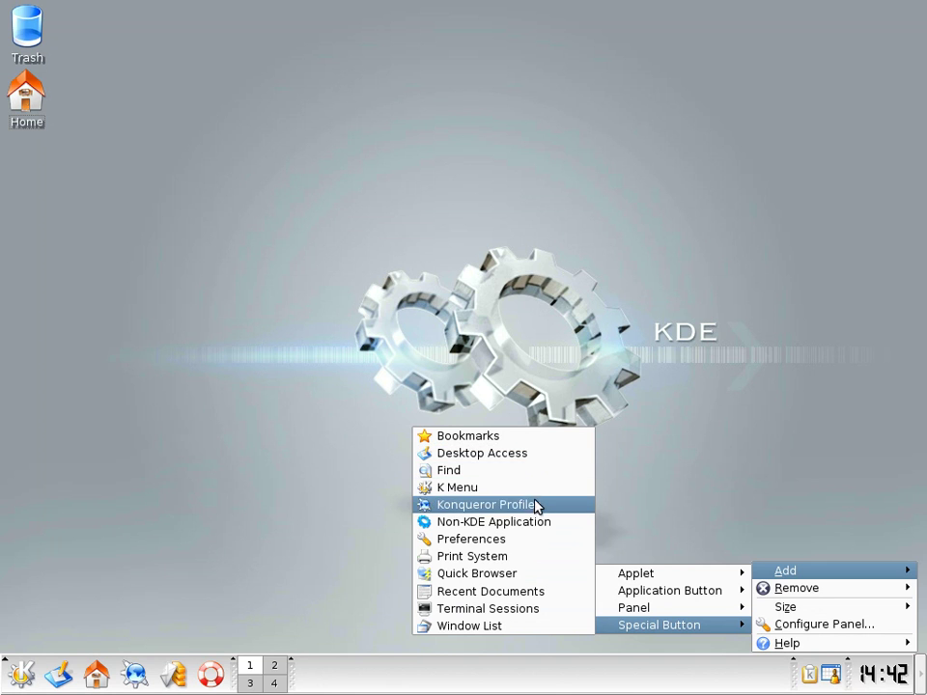
click(534, 539)
- Open the Control Center from the Preferences button, reposition its window and show the Background settings under Appearance & Themes
click(762, 674)
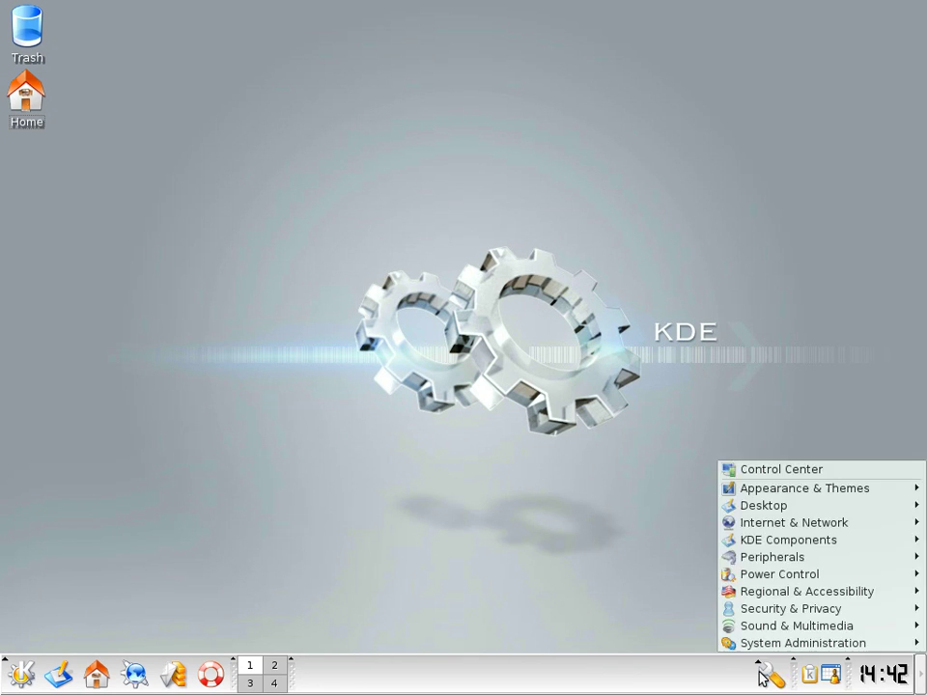
click(776, 469)
drag(391, 24, 518, 84)
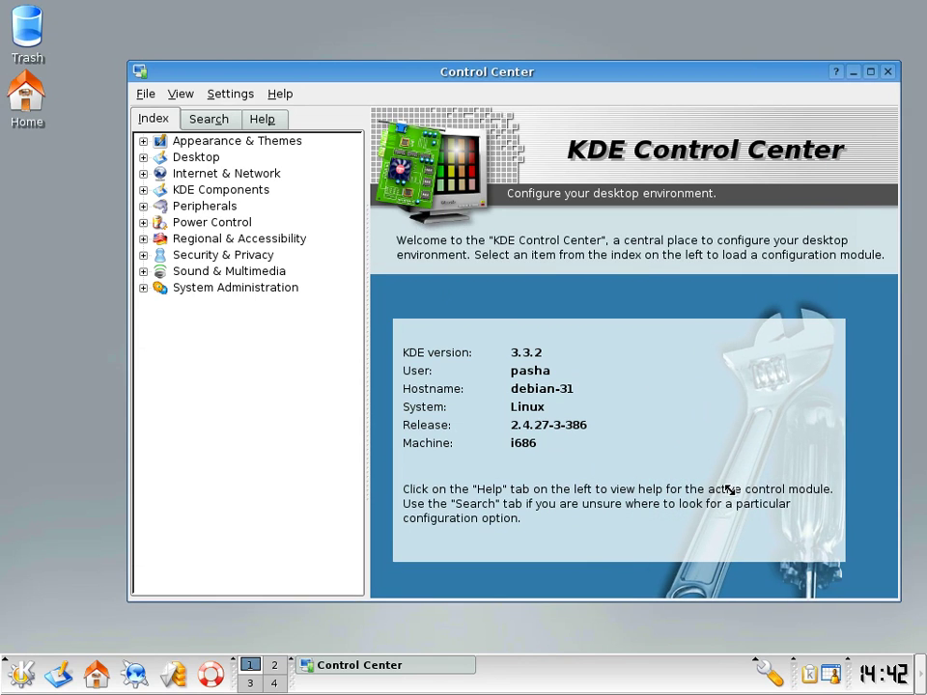
click(143, 141)
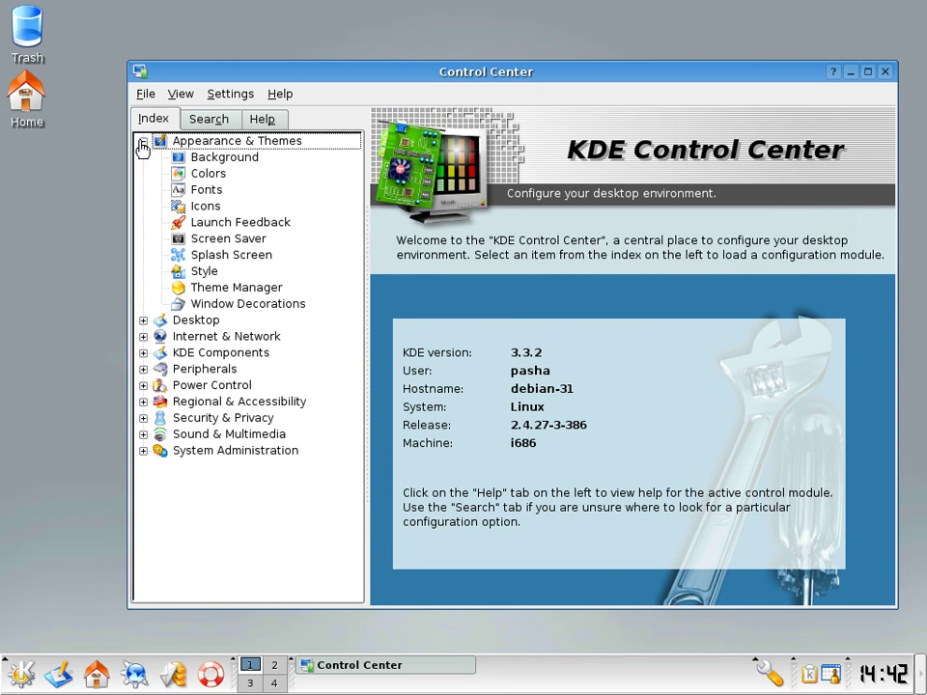
click(208, 157)
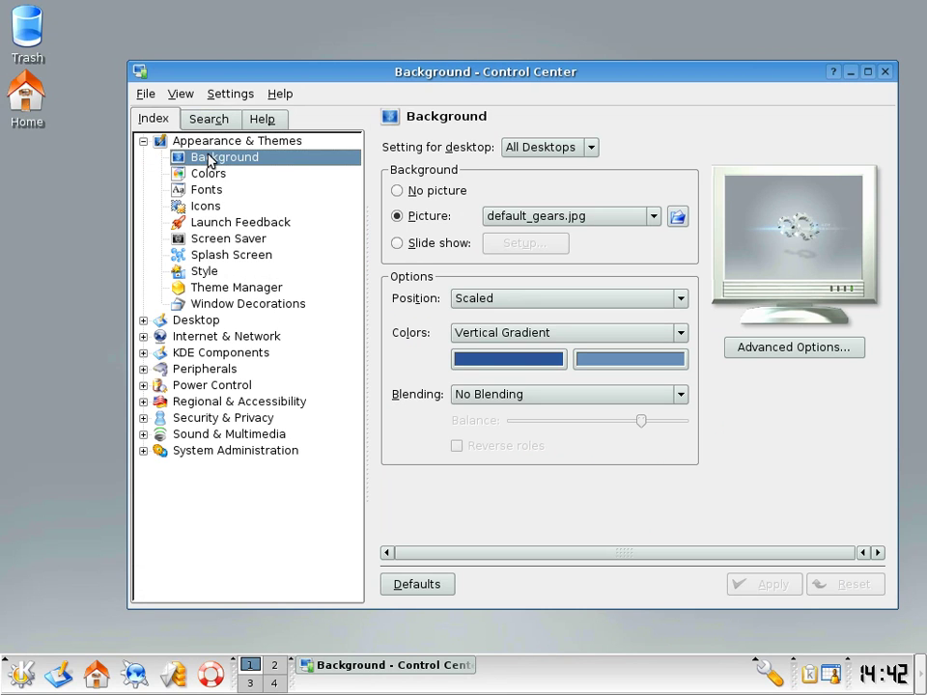
- Preview the Triple Gears and Whirling Spirit background pictures, ending back on default_gears.jpg
click(614, 221)
click(566, 285)
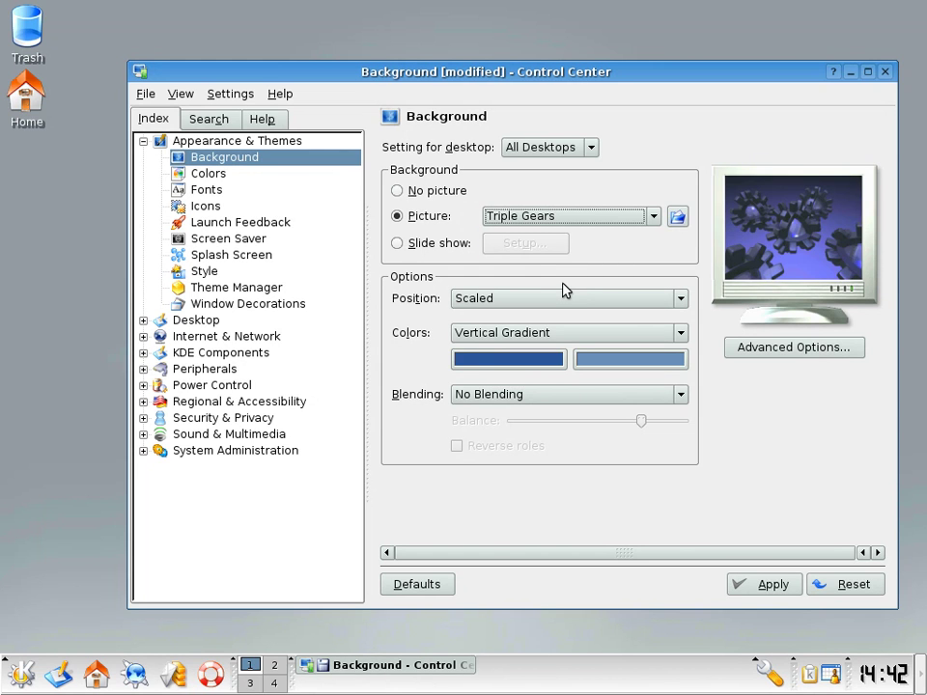
scroll(568, 218, down, 1)
scroll(567, 224, down, 3)
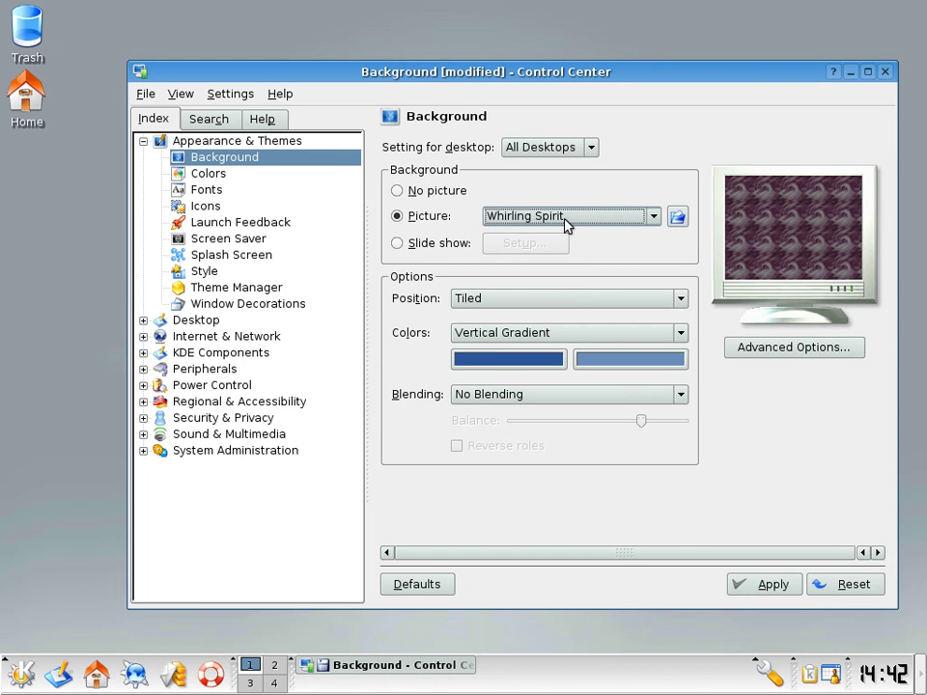
scroll(567, 224, down, 1)
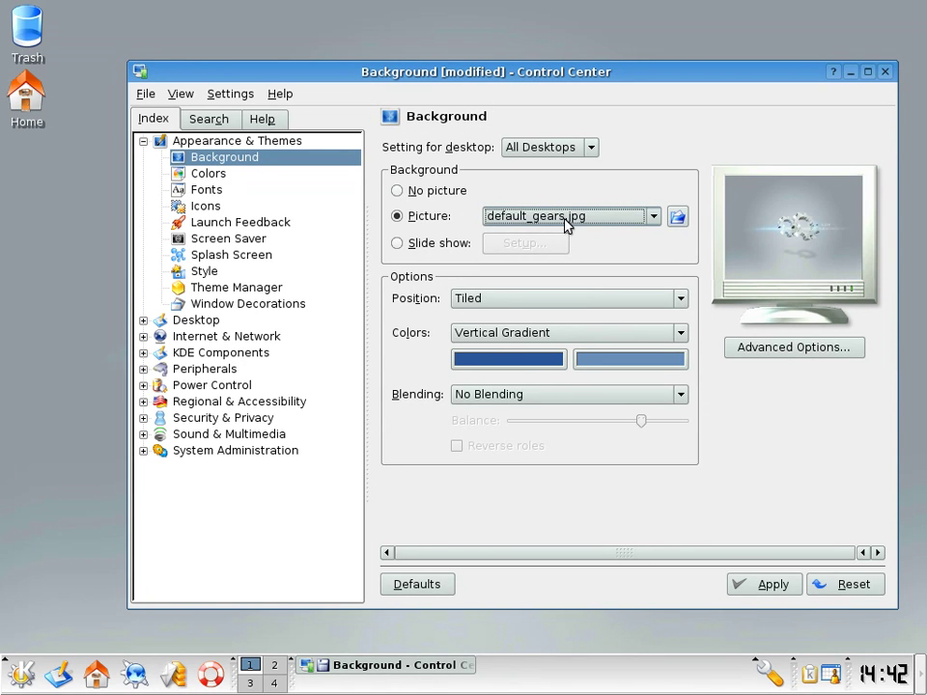
- Apply the Blue Blend picture as the background for all desktops and move the window to look at it
click(567, 224)
scroll(578, 257, up, 5)
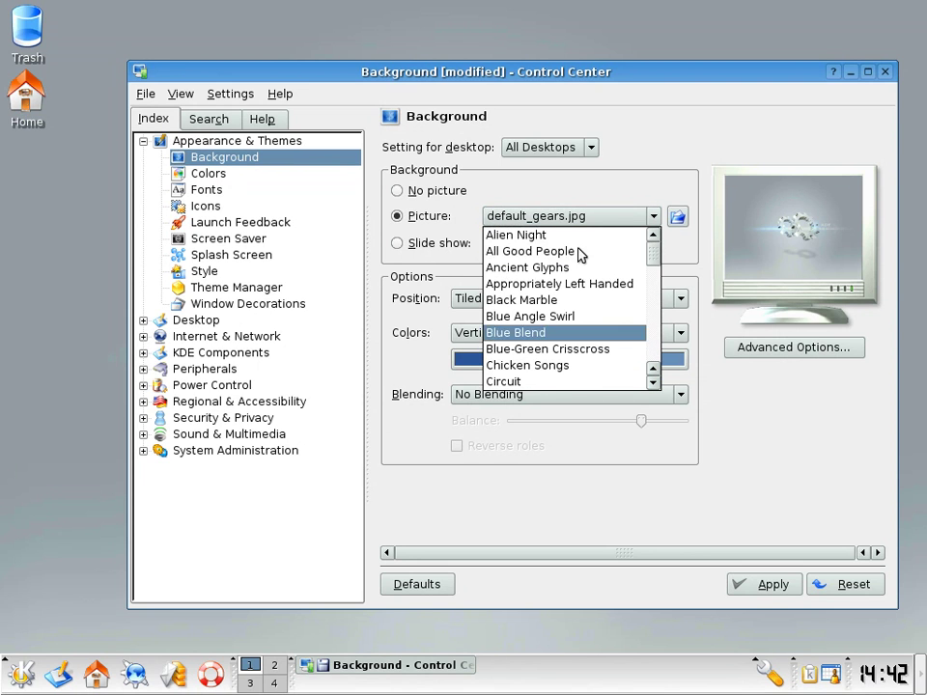
click(582, 235)
scroll(590, 223, down, 4)
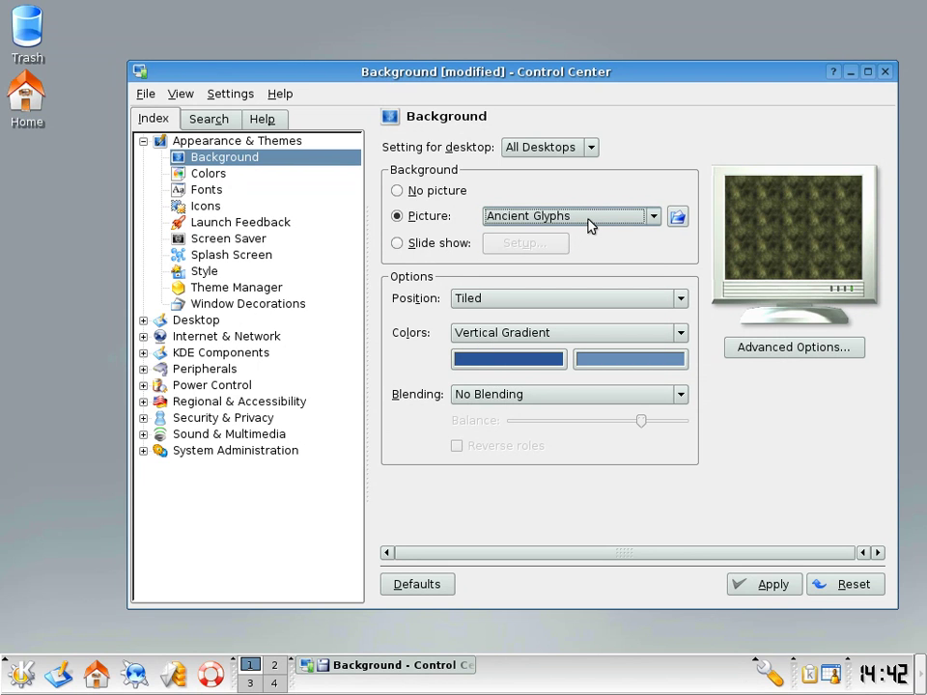
scroll(590, 226, down, 2)
scroll(590, 226, up, 1)
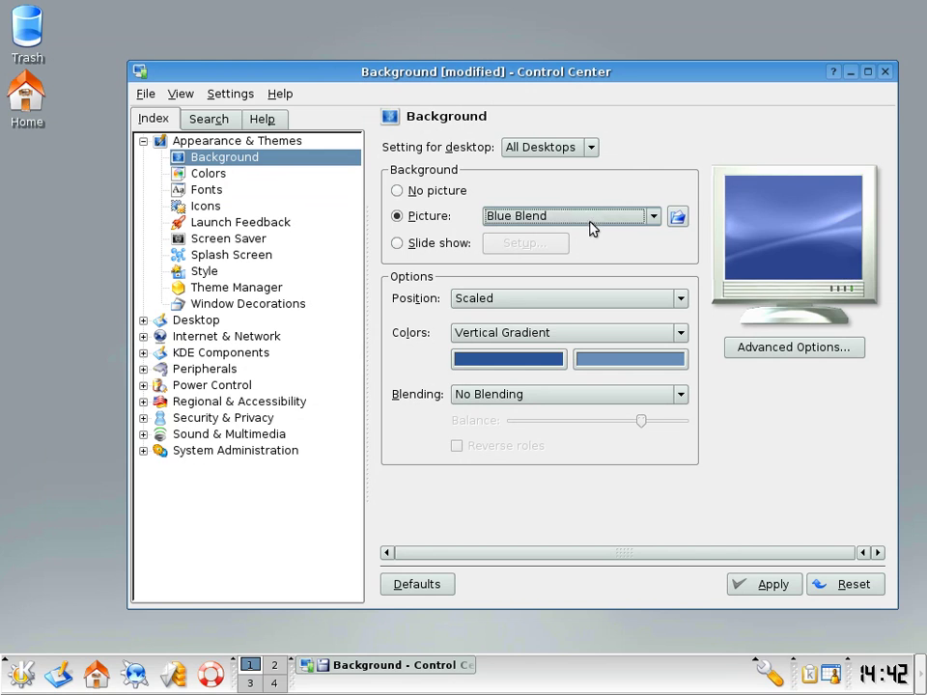
click(769, 585)
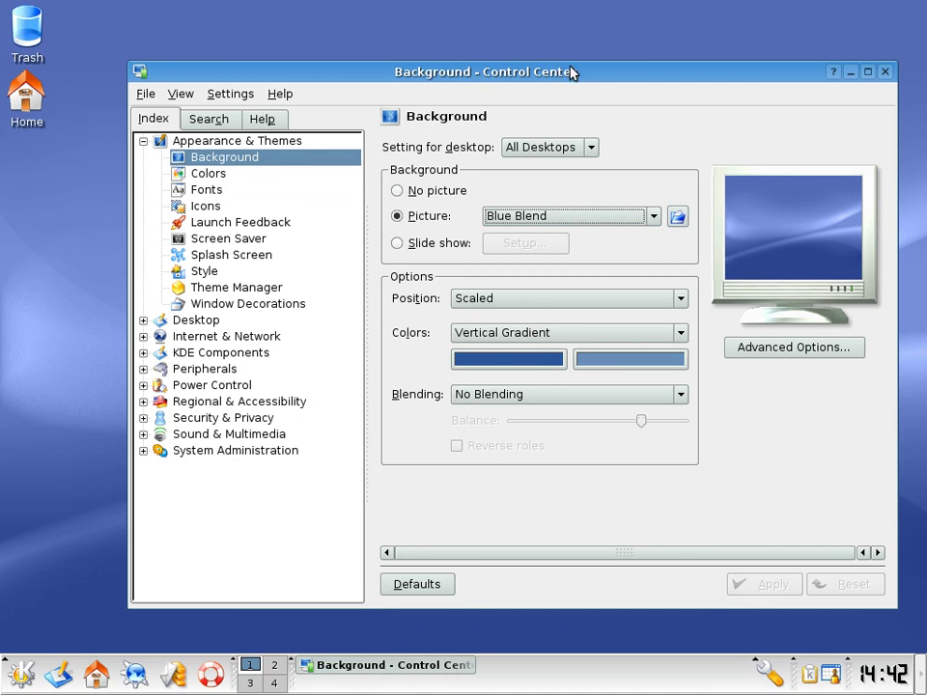
drag(572, 74, 547, 55)
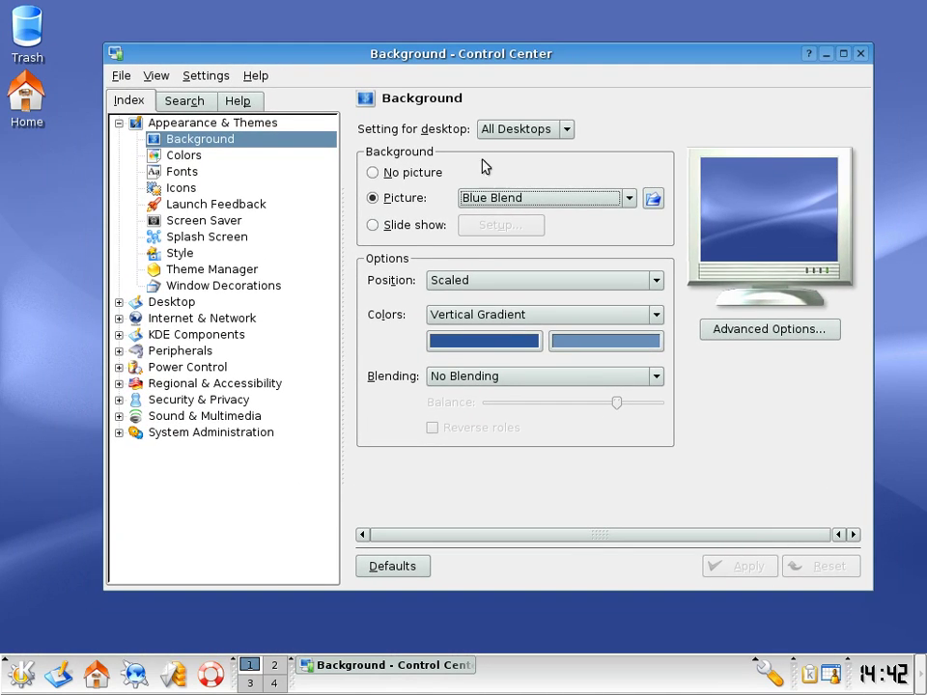
- Apply the Dasding picture as the background for all desktops
click(518, 203)
click(514, 299)
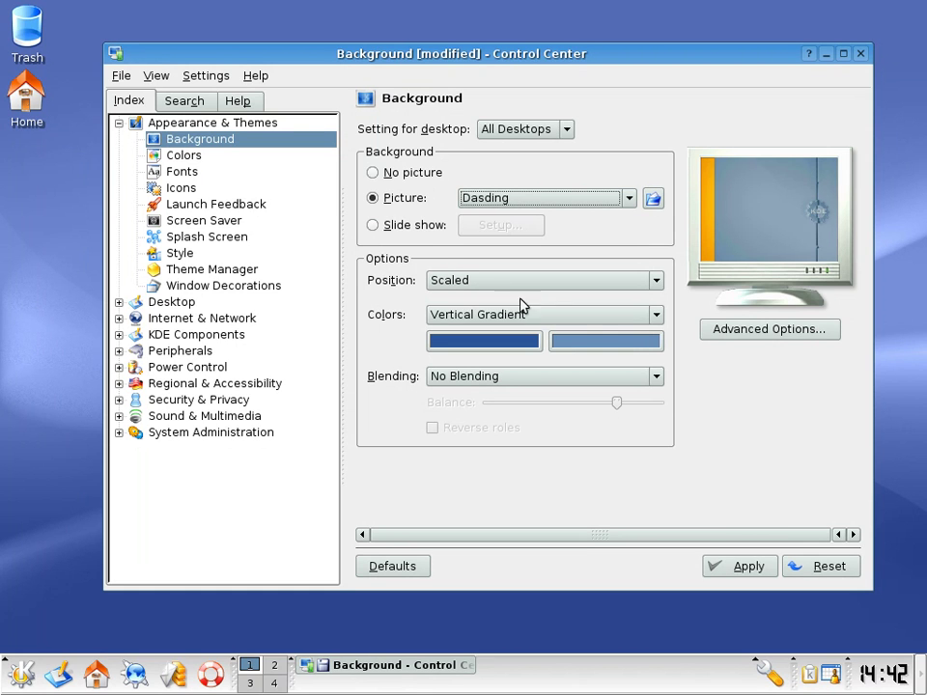
click(744, 571)
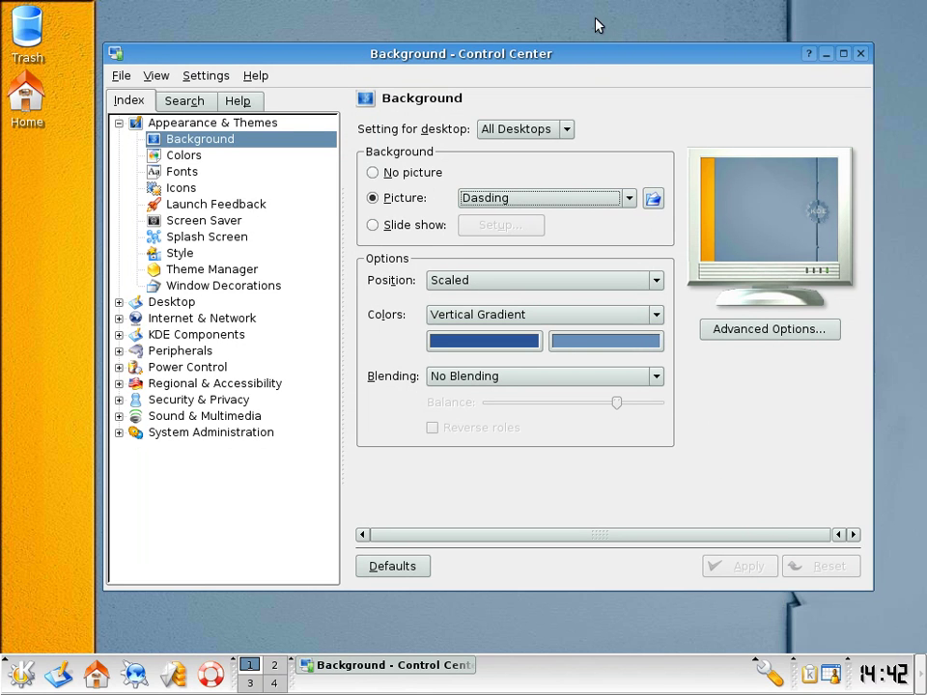
- Move the window aside and apply the Default Gears picture as the background for all desktops
drag(584, 60, 560, 79)
scroll(540, 224, down, 1)
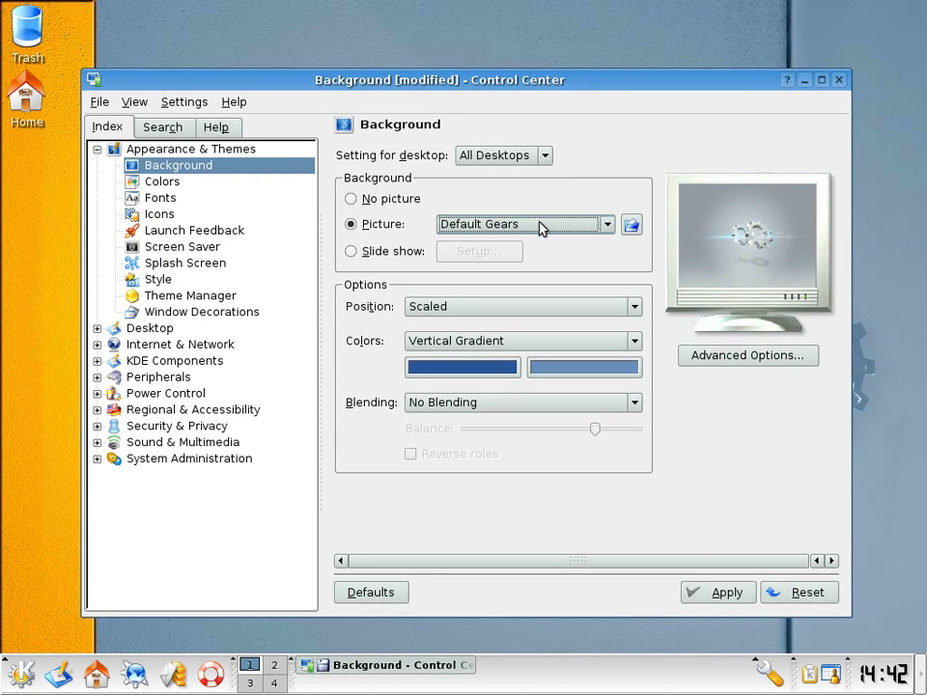
click(712, 597)
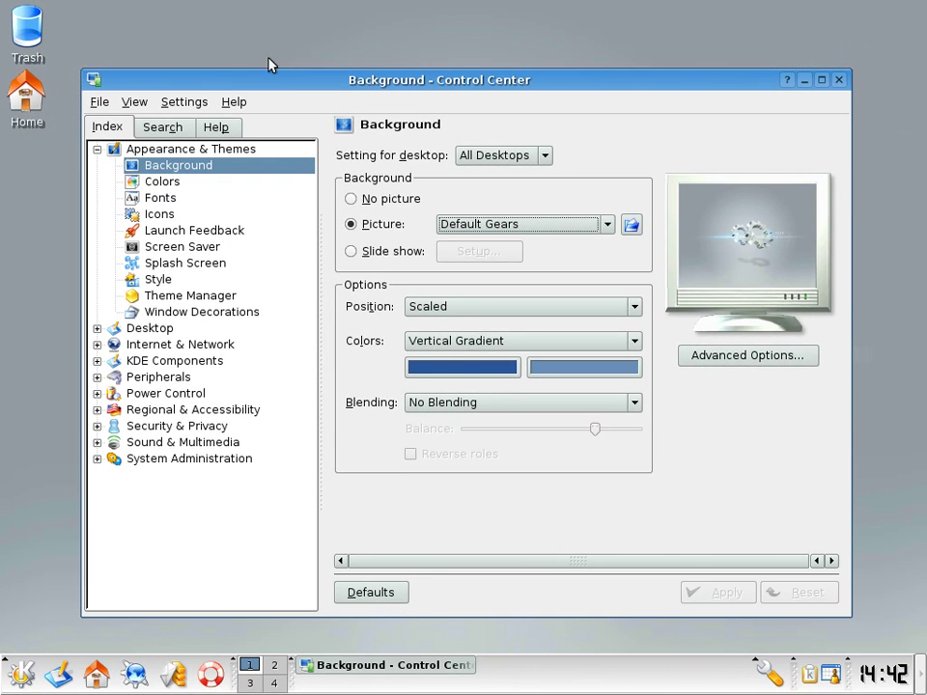
- Look over the Colors and Fonts settings and open the Icons settings
click(164, 183)
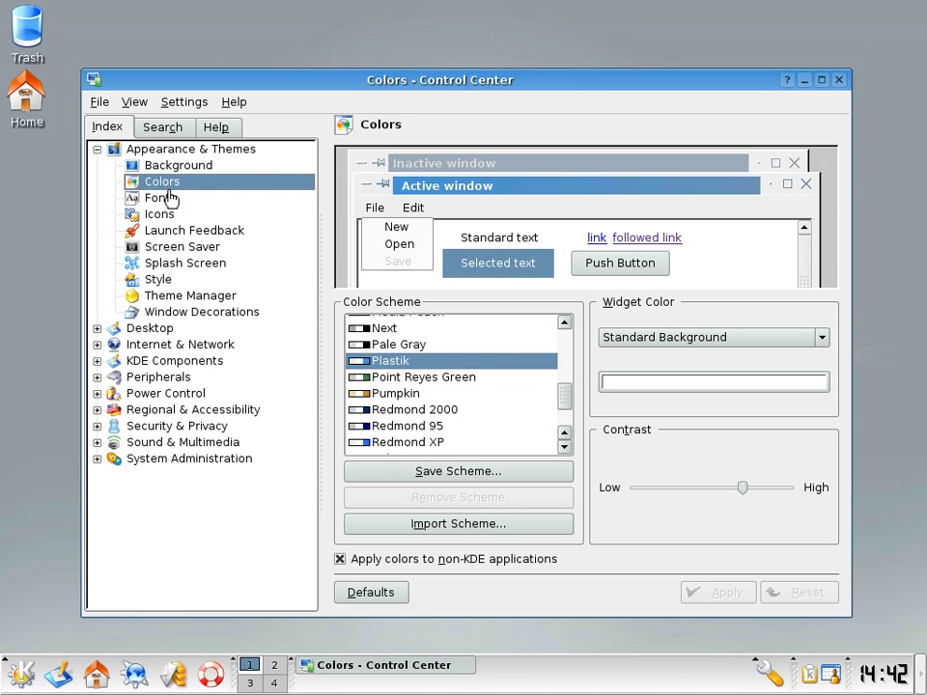
click(197, 202)
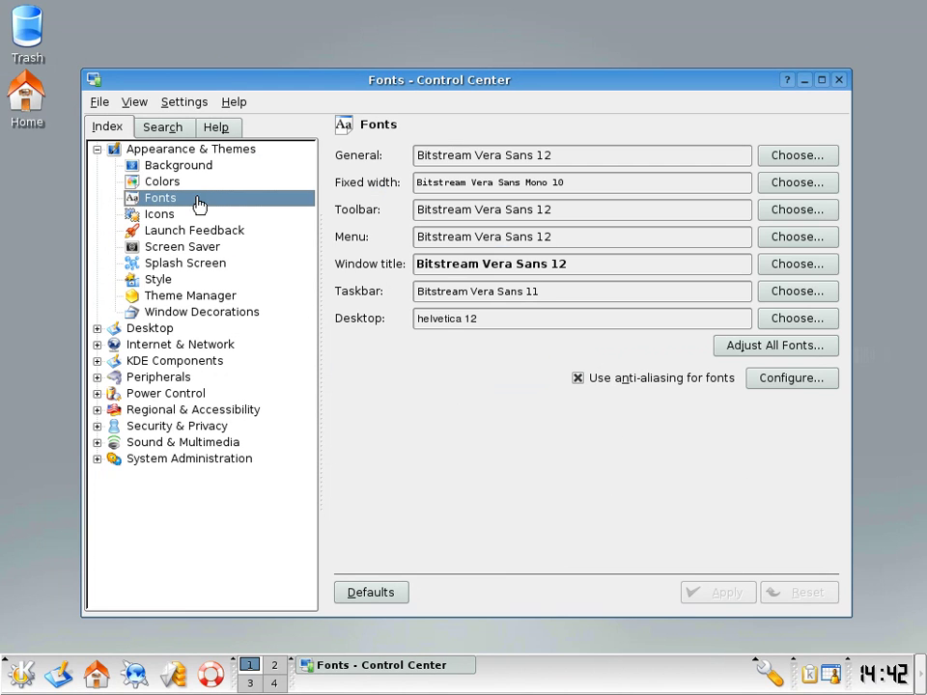
click(196, 213)
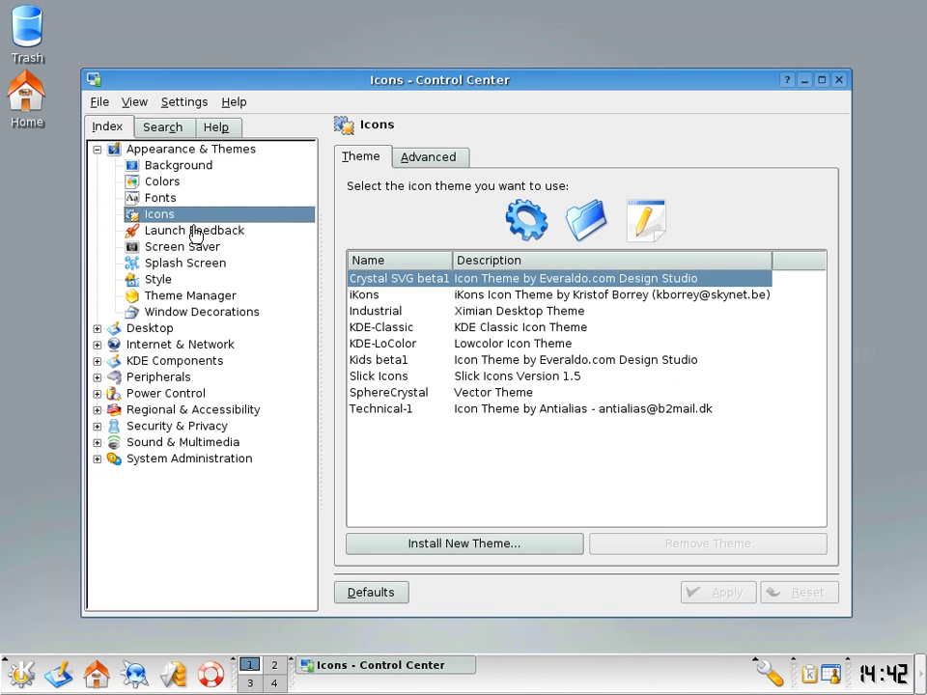
- Preview the icon themes one by one from iKons through SphereCrystal
click(365, 294)
click(376, 311)
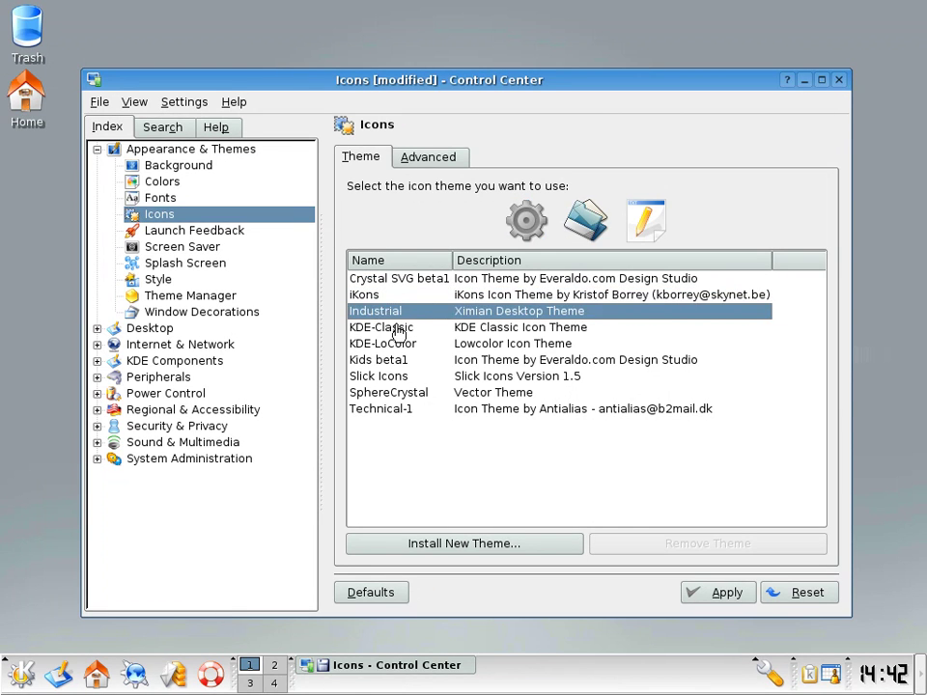
click(398, 329)
click(406, 345)
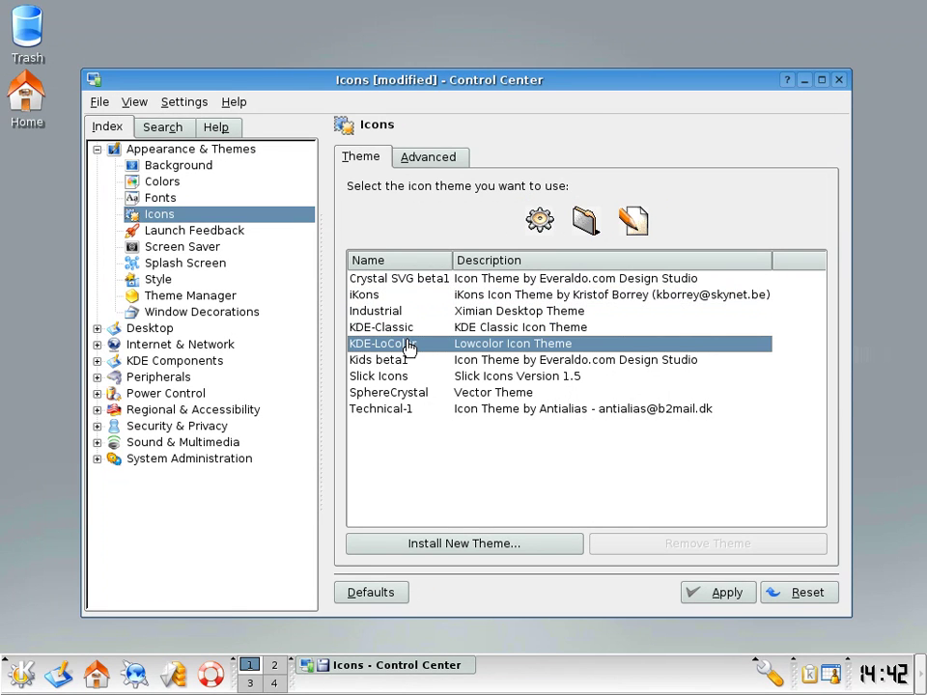
click(418, 361)
click(420, 377)
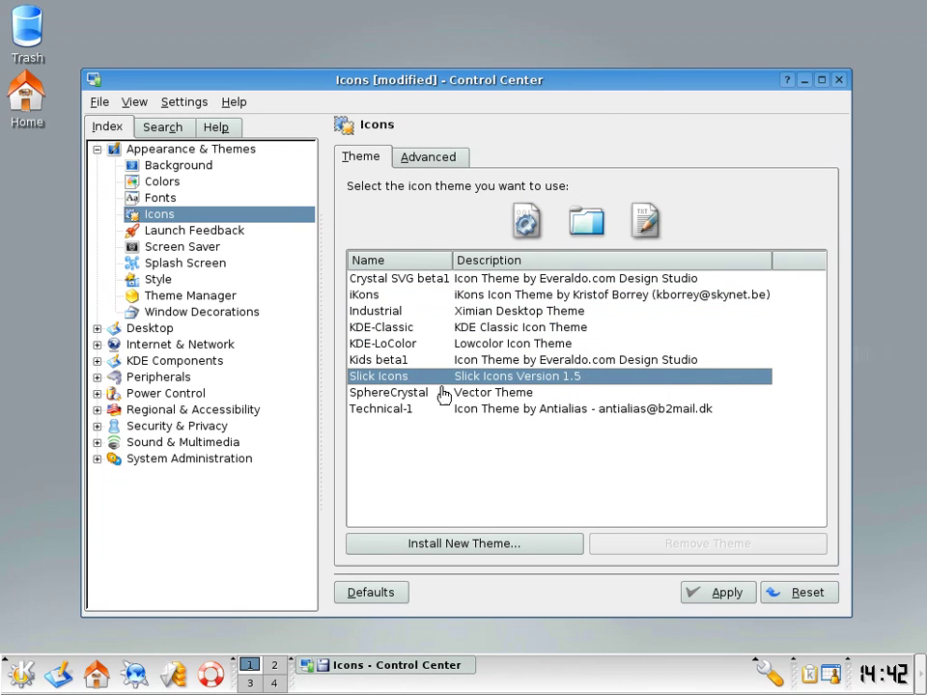
click(454, 395)
- Apply the Technical-1 icon theme and check its icons in the application launcher menu
click(447, 412)
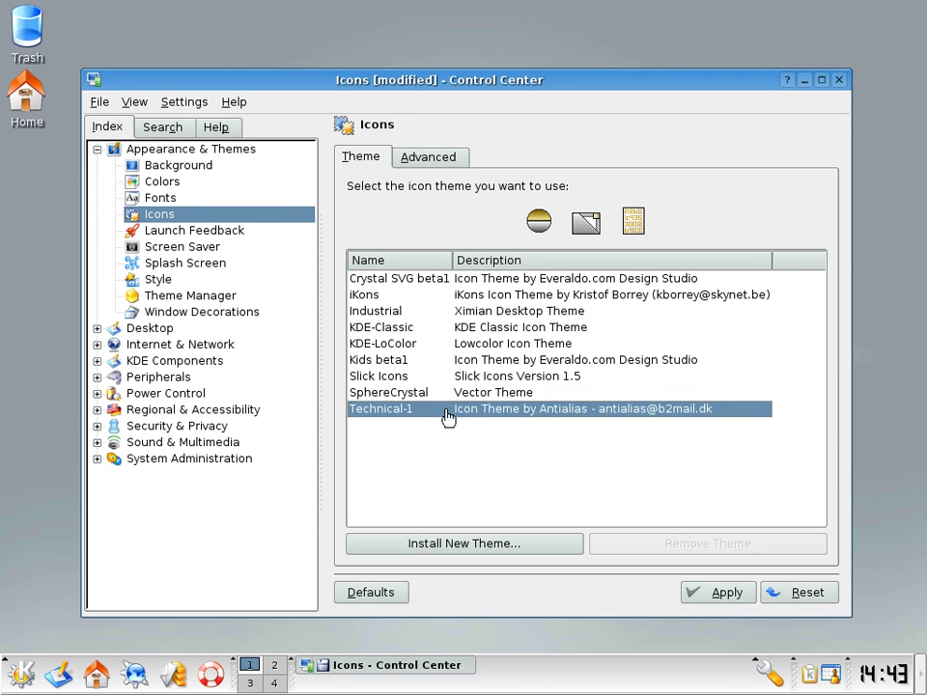
click(711, 593)
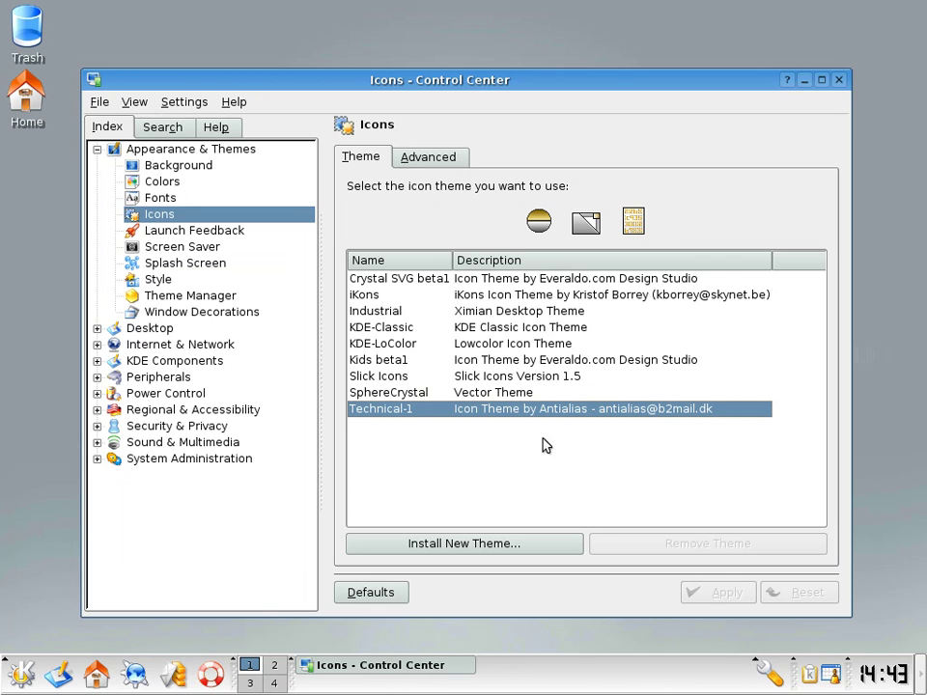
click(14, 683)
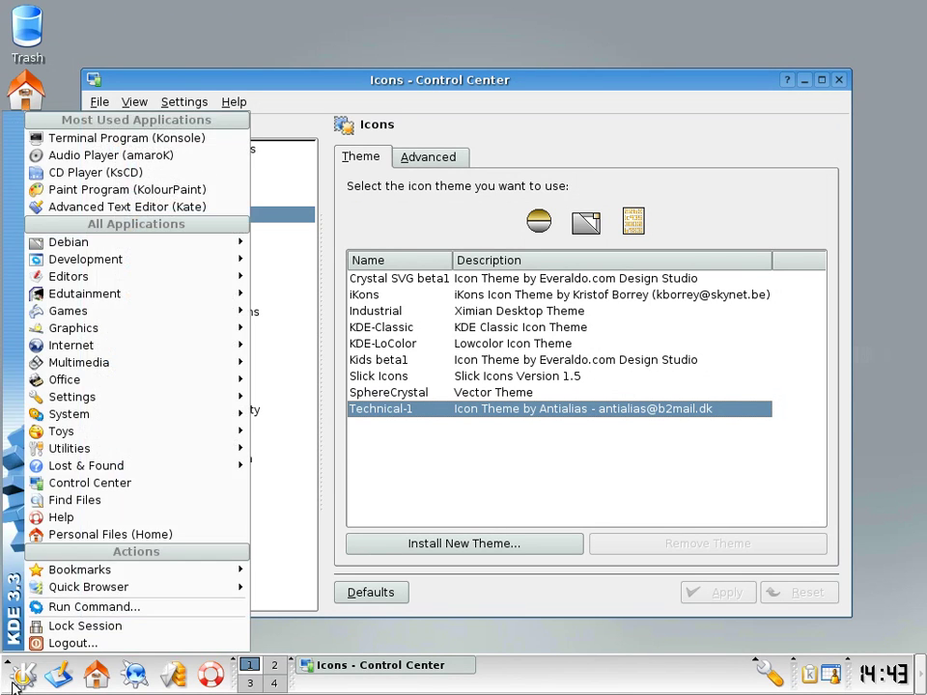
click(13, 683)
- Apply the KDE-Classic and iKons icon themes in turn, finishing with Crystal SVG beta1
click(492, 328)
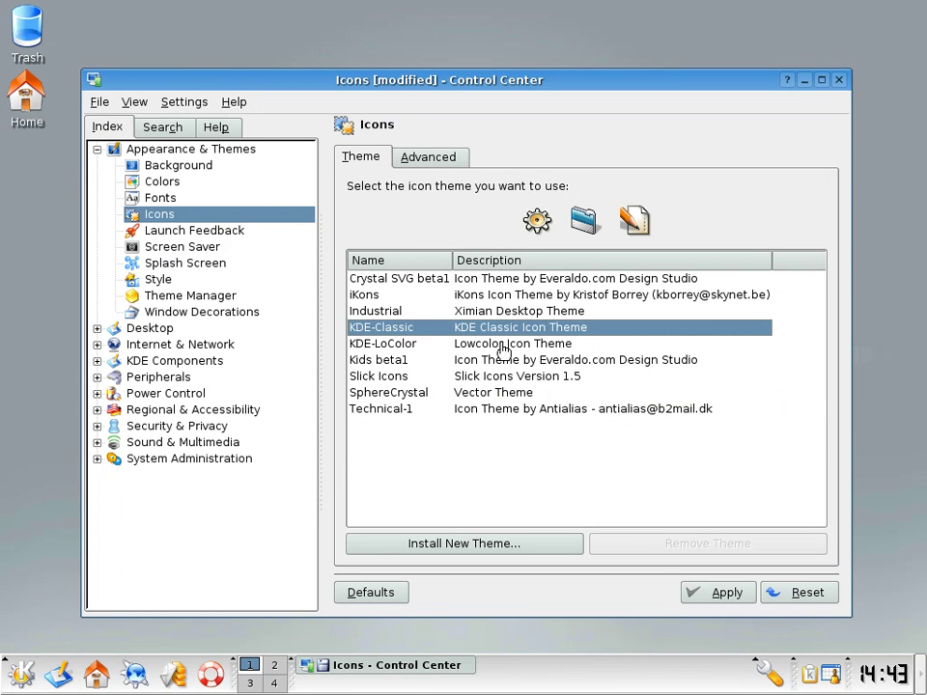
click(694, 594)
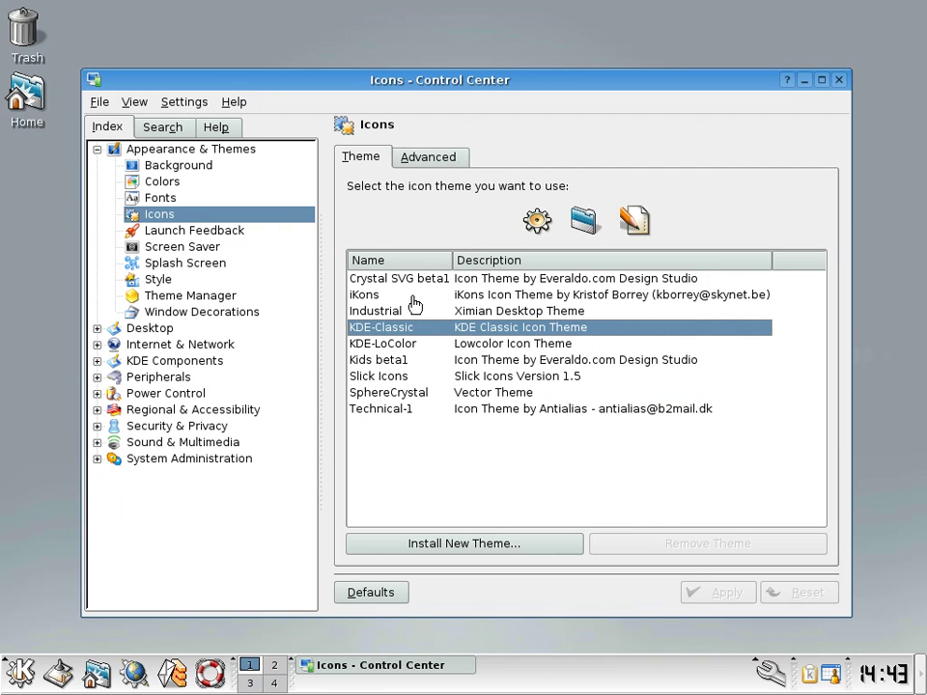
click(413, 296)
click(726, 594)
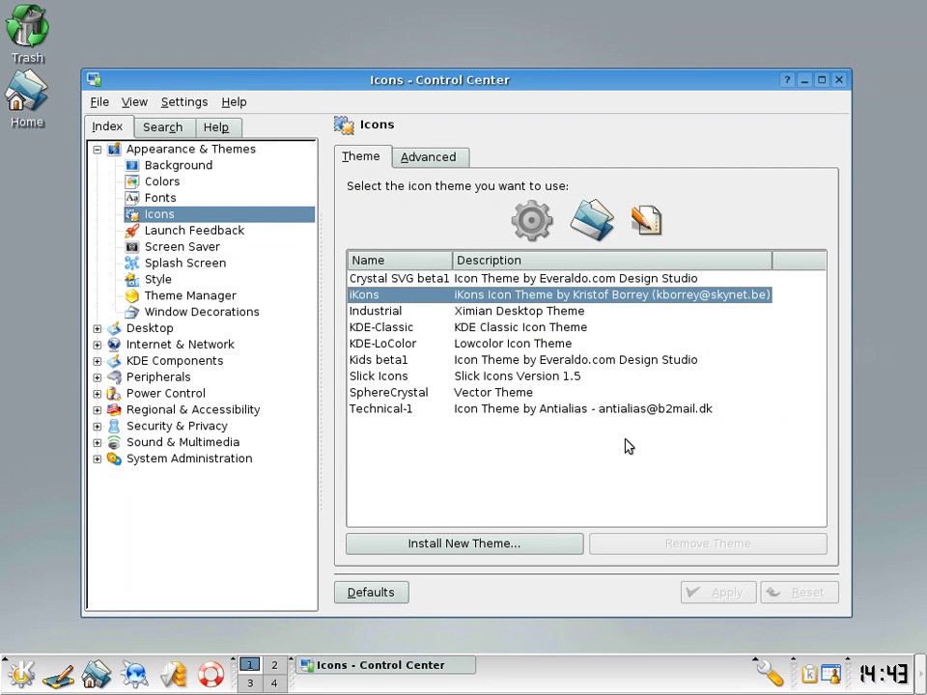
click(436, 279)
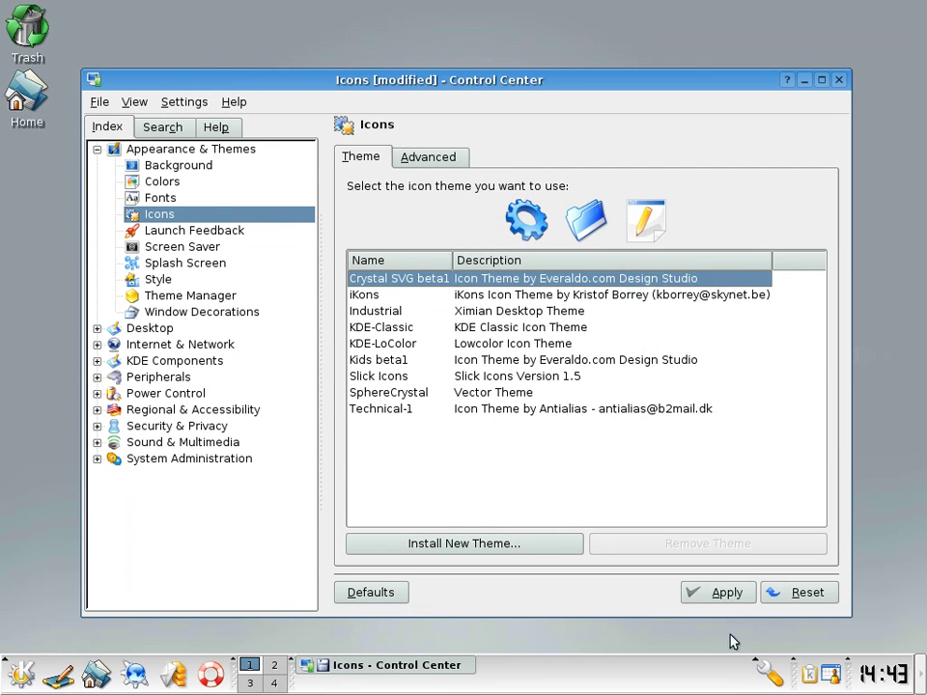
click(726, 592)
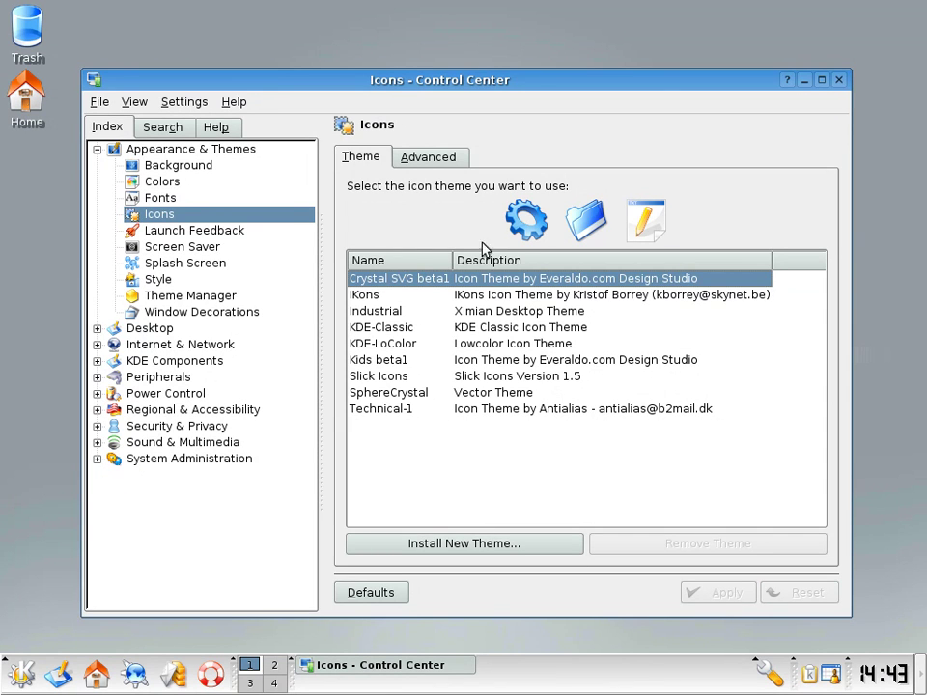
- Look over the advanced icon options and the Launch Feedback settings, and open the Screen Saver settings
click(446, 159)
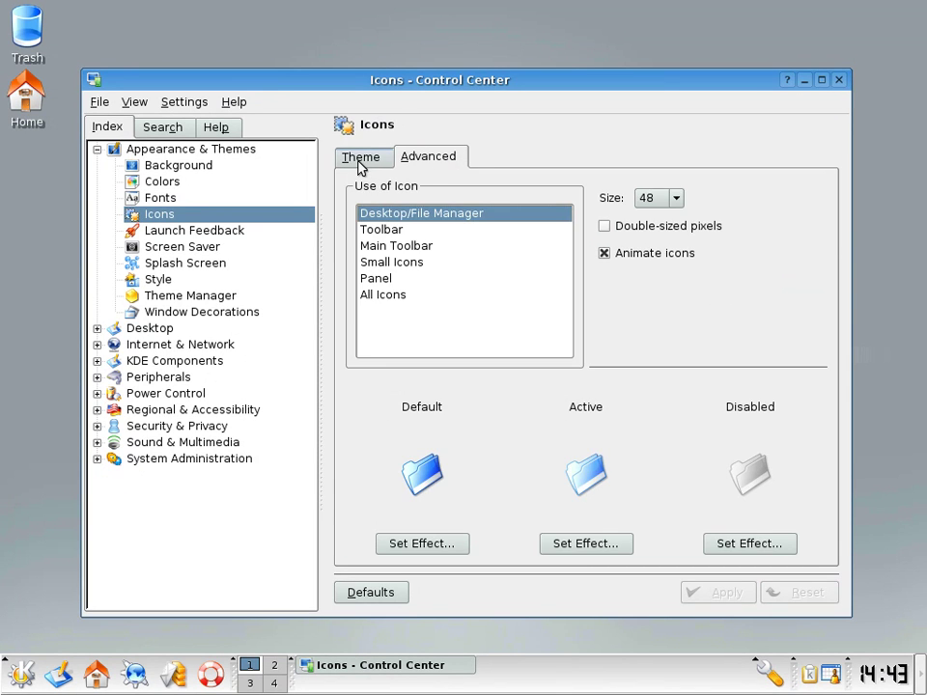
click(200, 233)
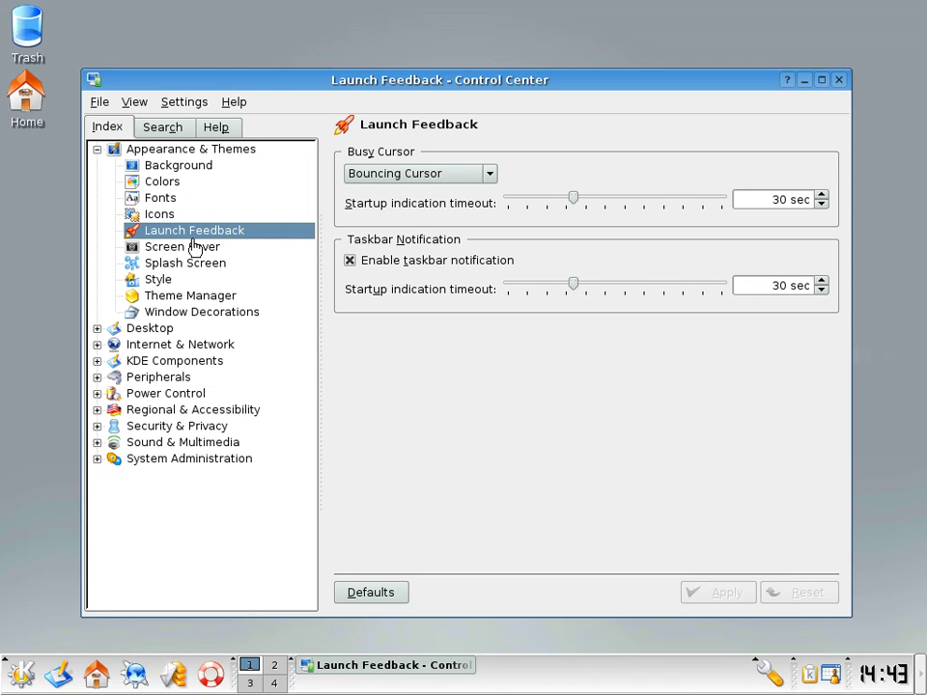
click(198, 250)
click(201, 264)
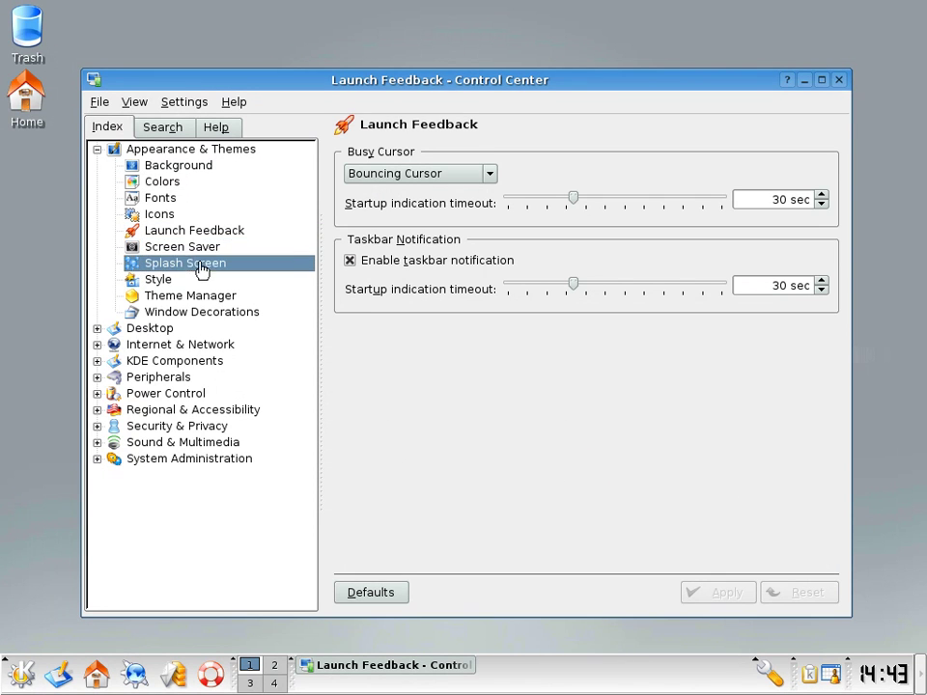
click(203, 248)
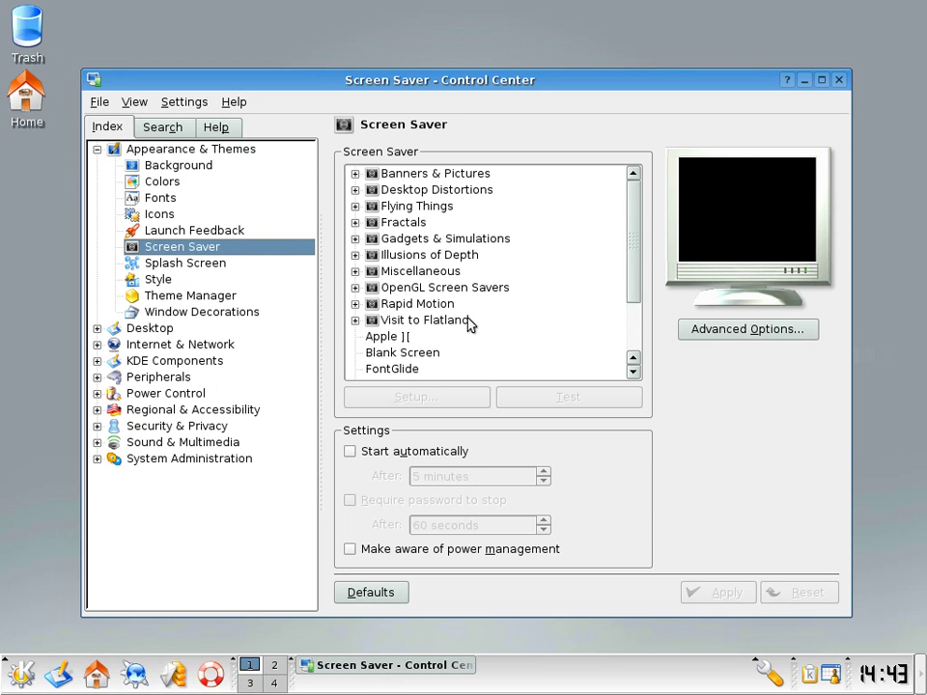
- Select and test the Apple ][ screen saver, applying the change while switching to the Splash Screen settings
scroll(447, 338, down, 2)
click(377, 256)
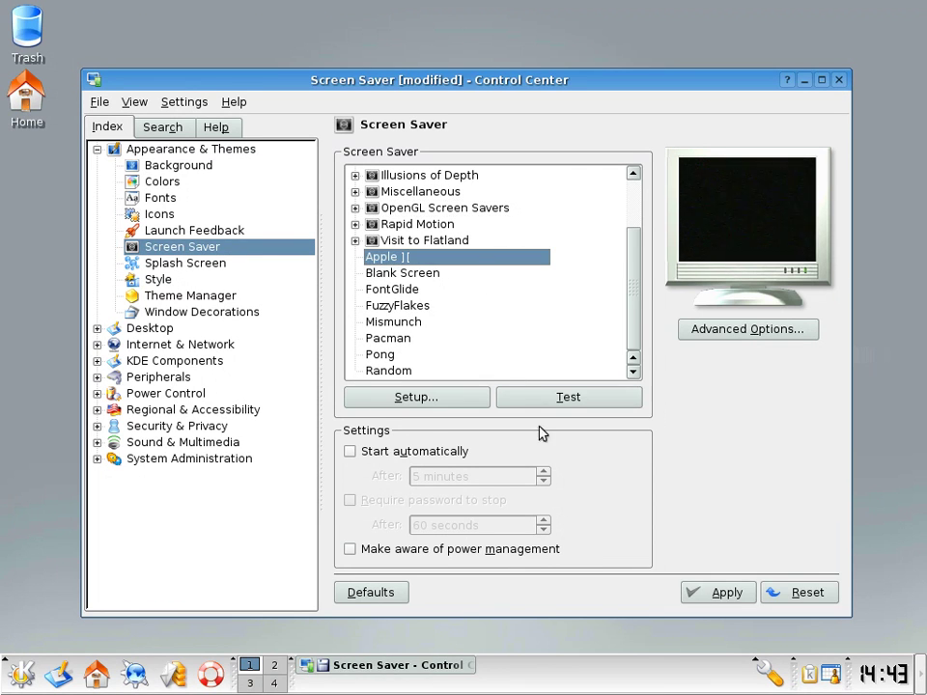
click(548, 402)
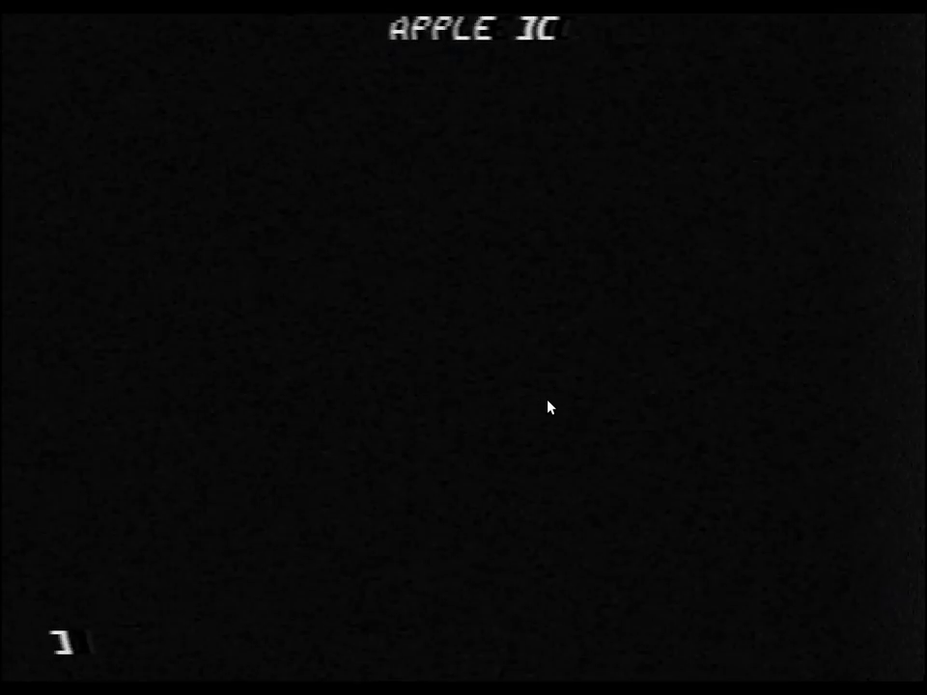
click(549, 406)
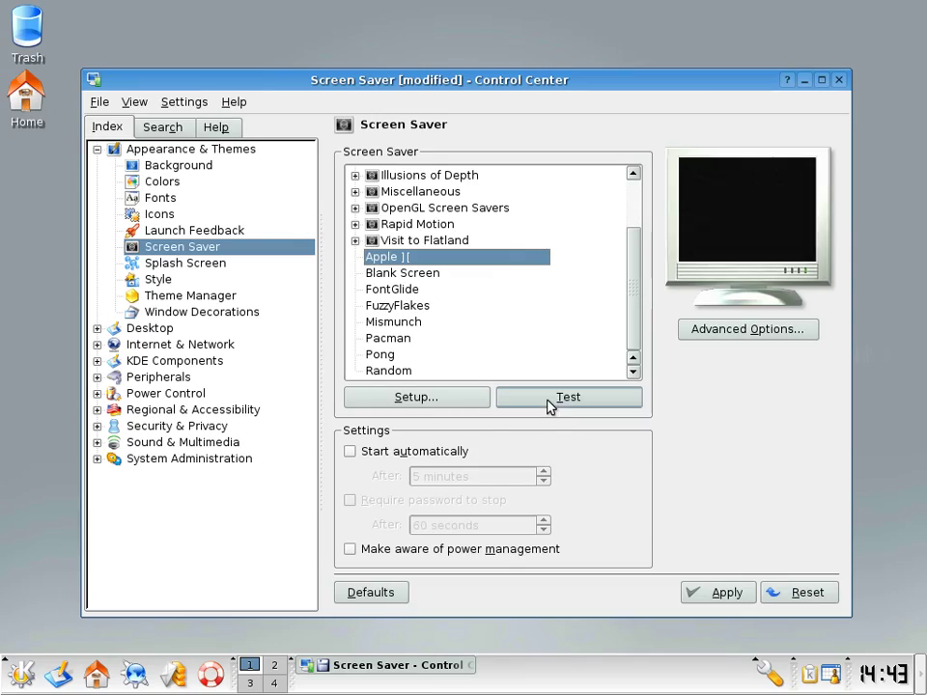
click(178, 264)
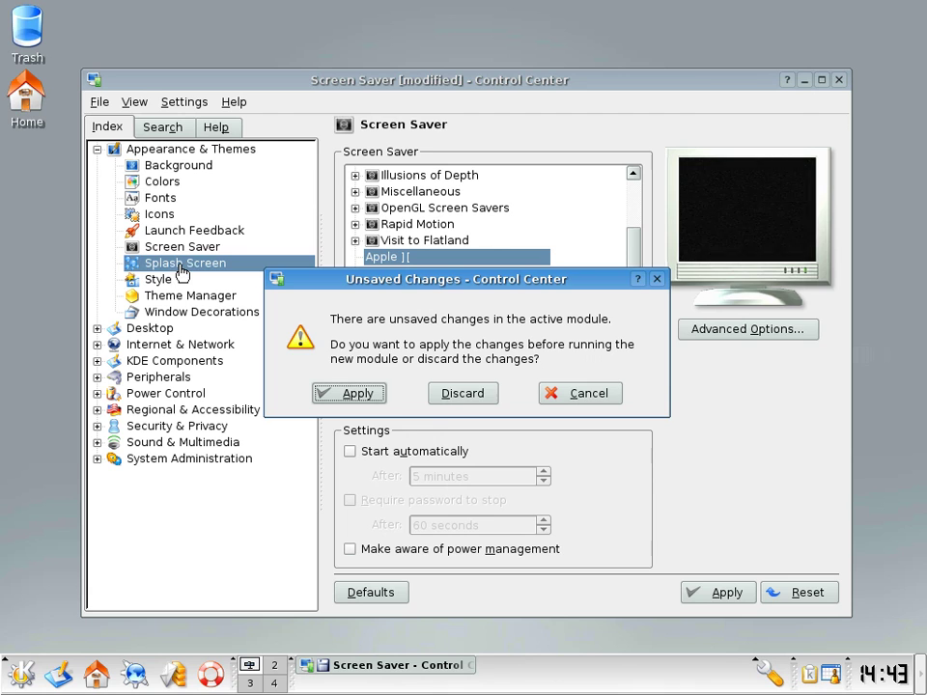
click(379, 394)
- Test the Redmond splash screen, and return to the Default splash screen and apply it
click(395, 174)
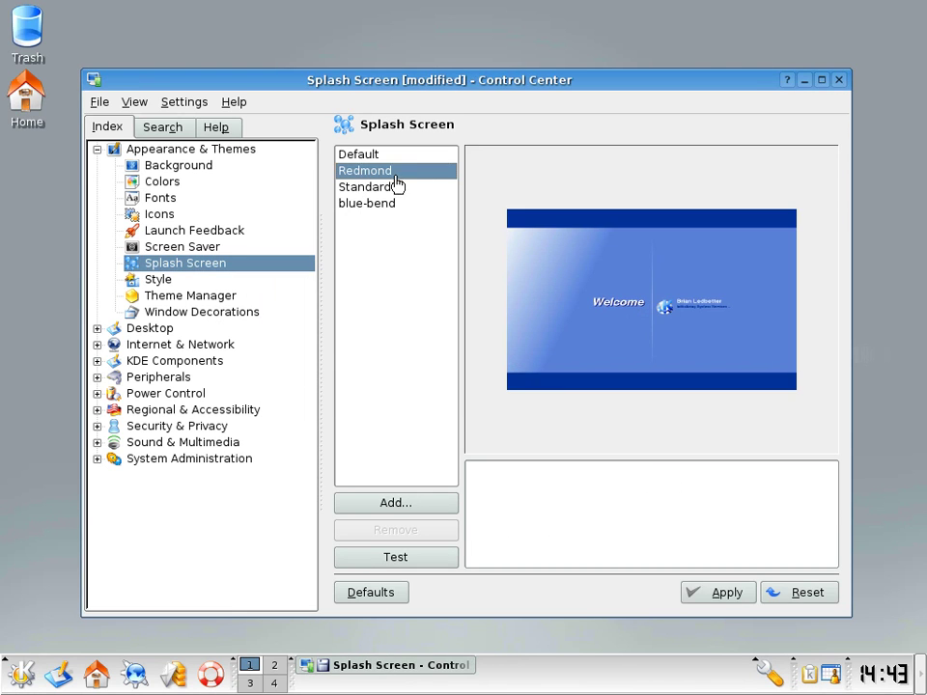
click(384, 557)
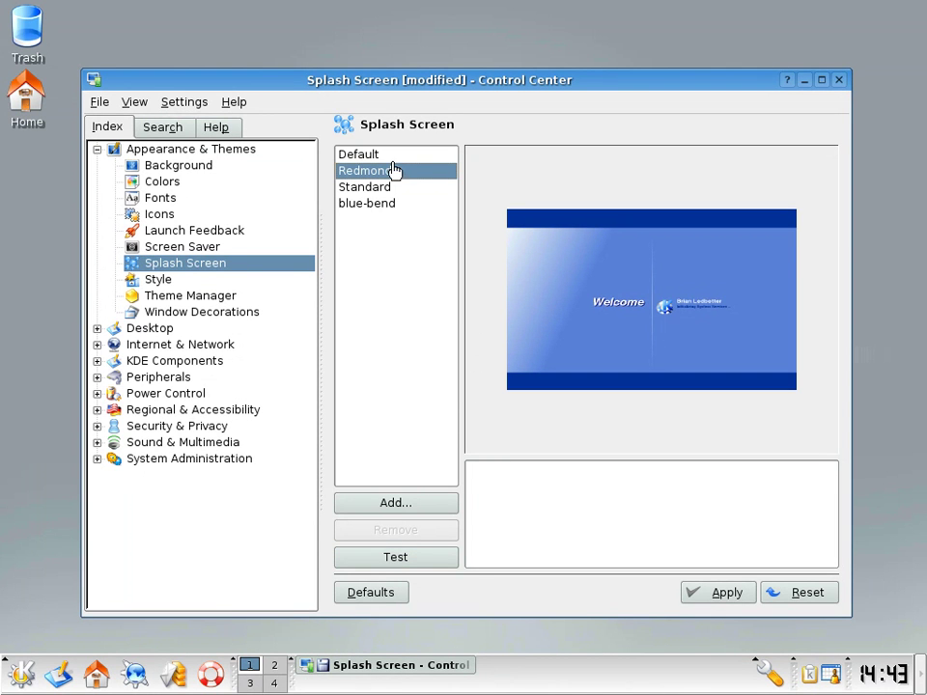
click(393, 156)
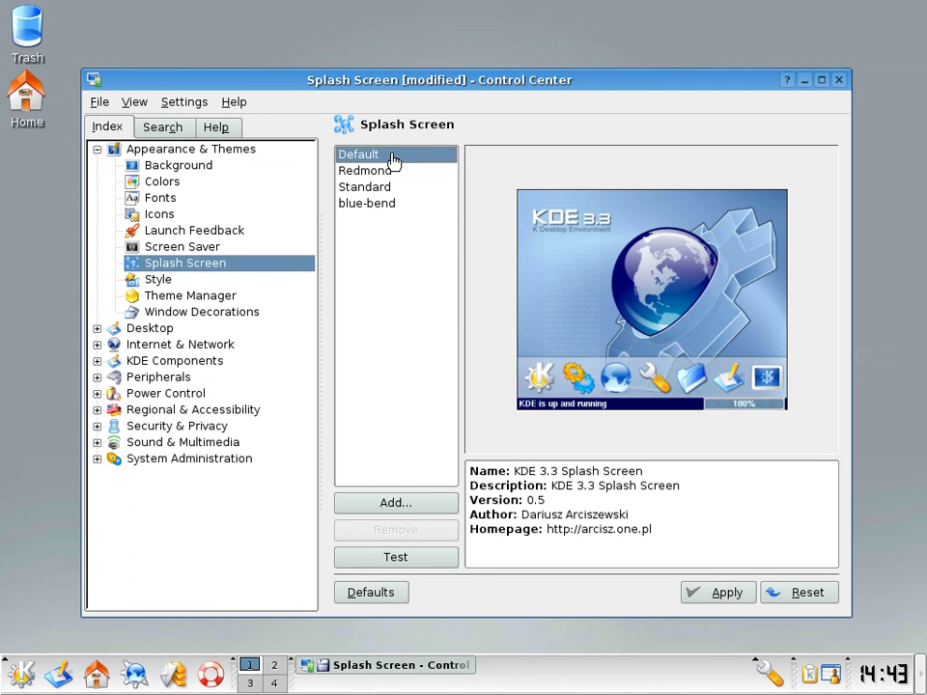
click(734, 599)
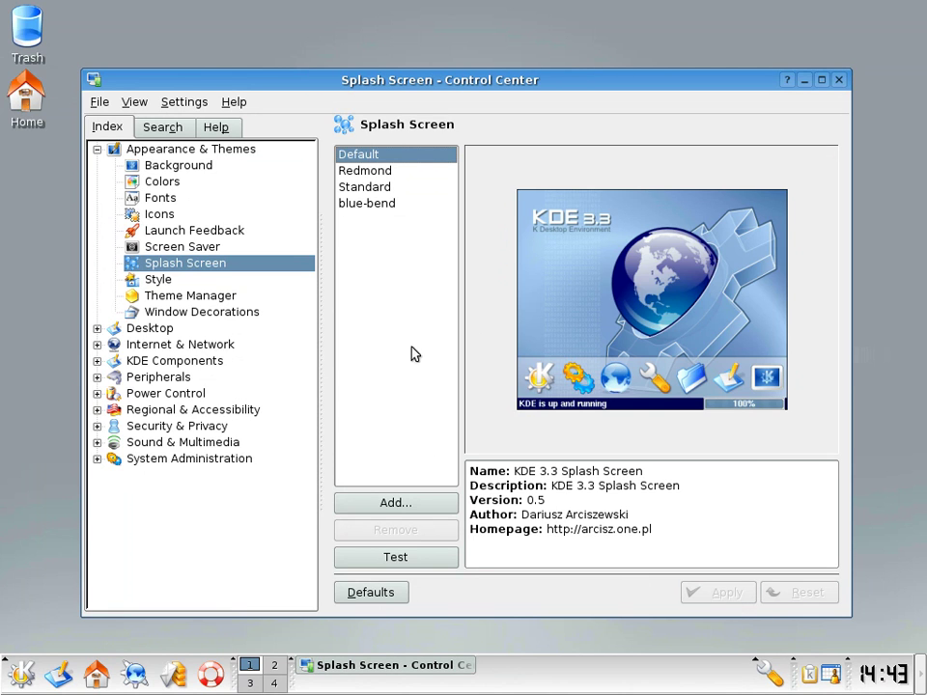
- Open the Style settings and preview several widget styles, including Motif Plus, RISC OS, System++ and System-Series
click(180, 281)
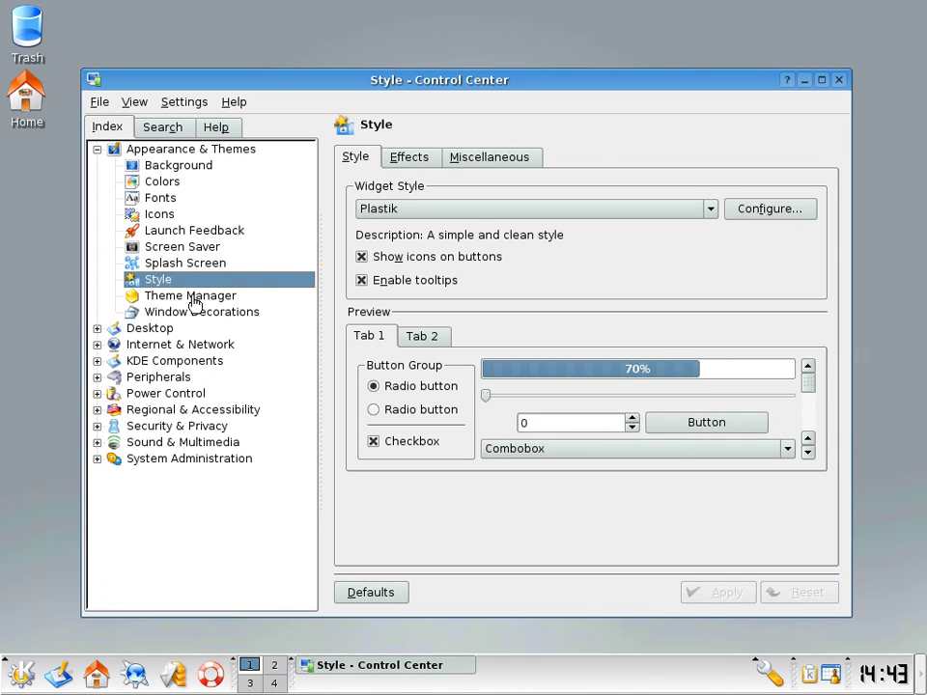
click(478, 210)
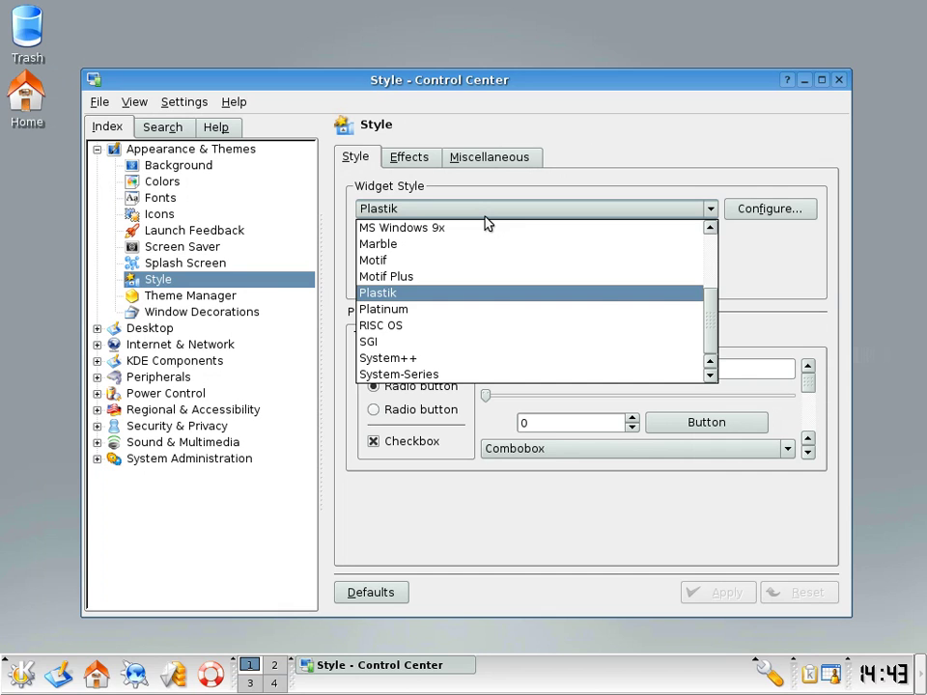
click(470, 277)
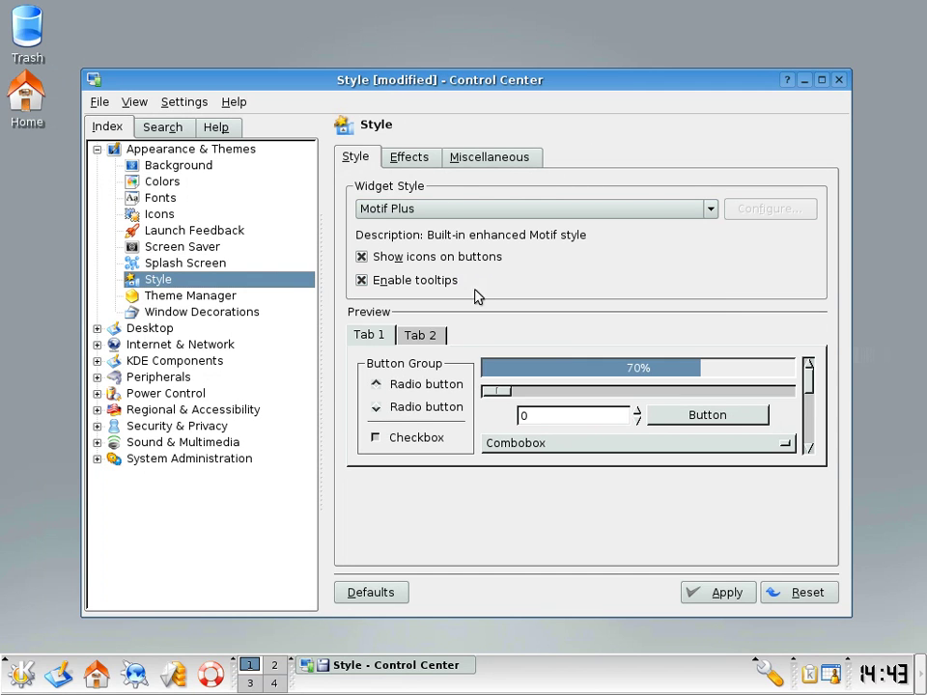
scroll(504, 217, down, 1)
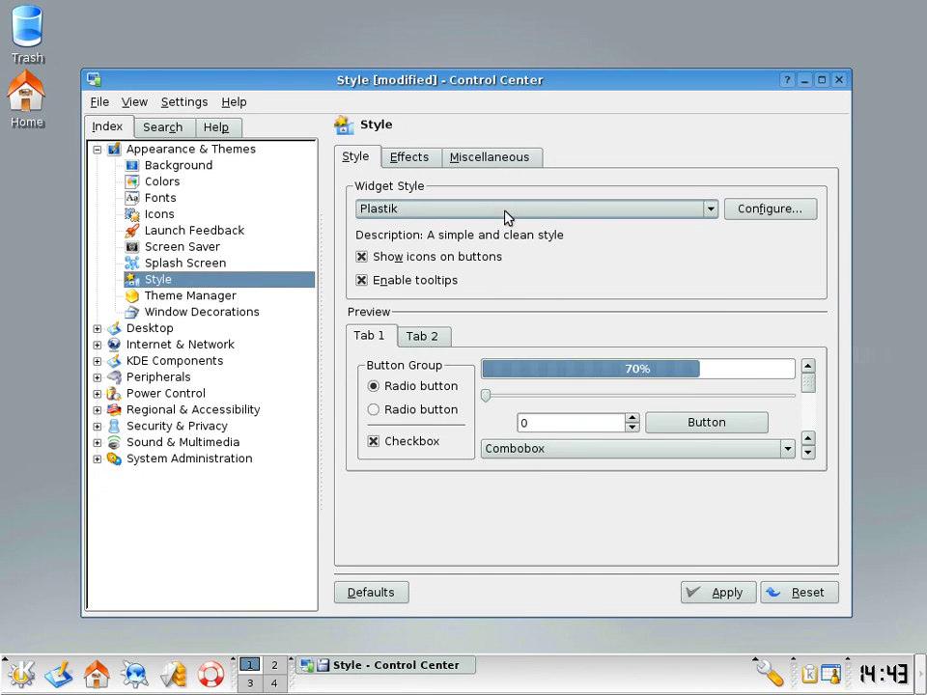
scroll(504, 217, down, 2)
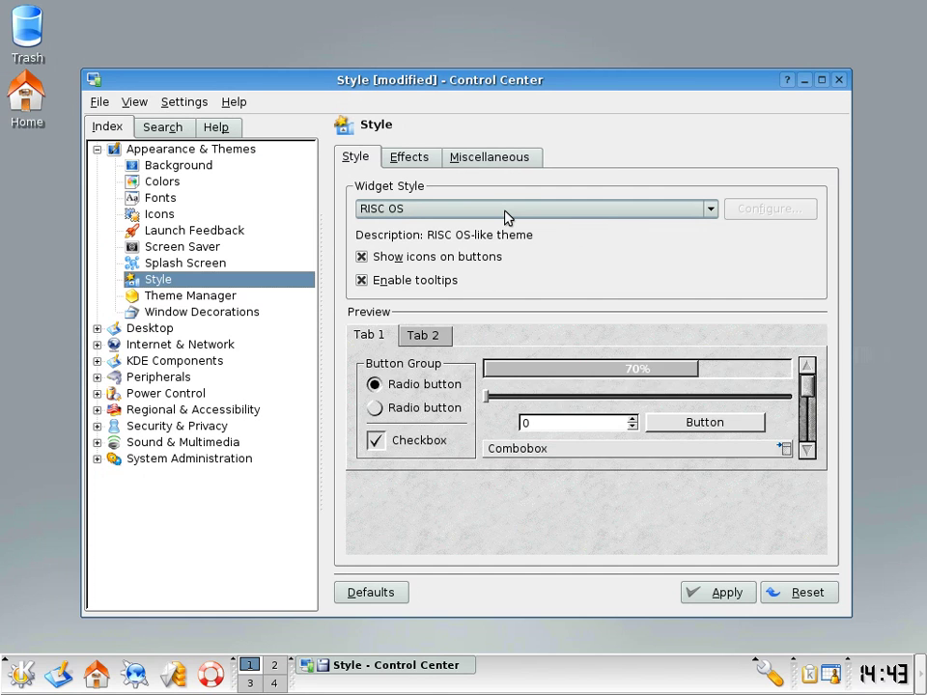
scroll(504, 216, up, 1)
scroll(504, 217, down, 3)
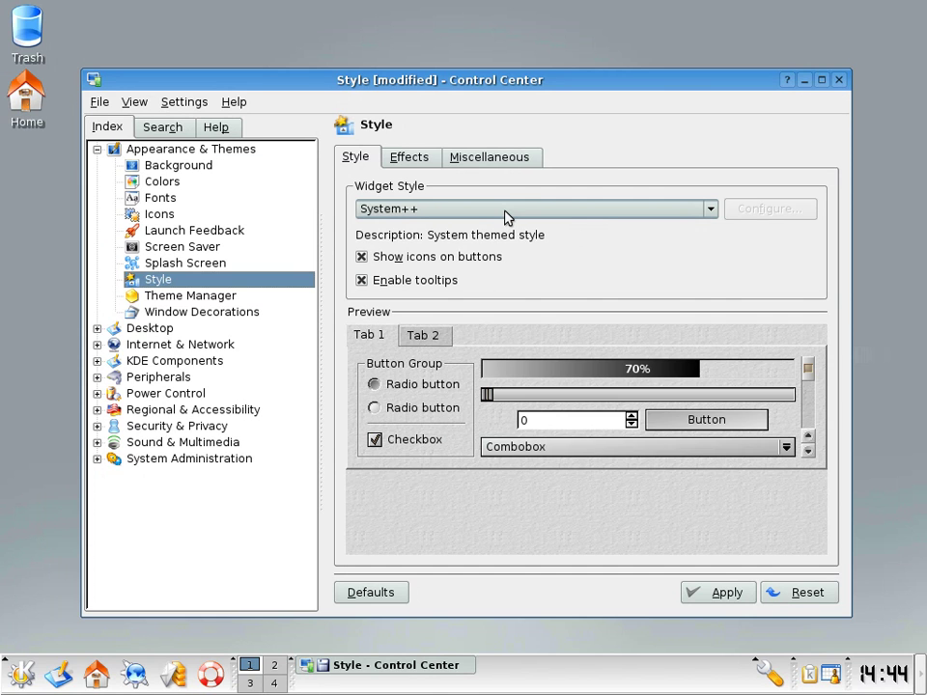
scroll(504, 217, down, 1)
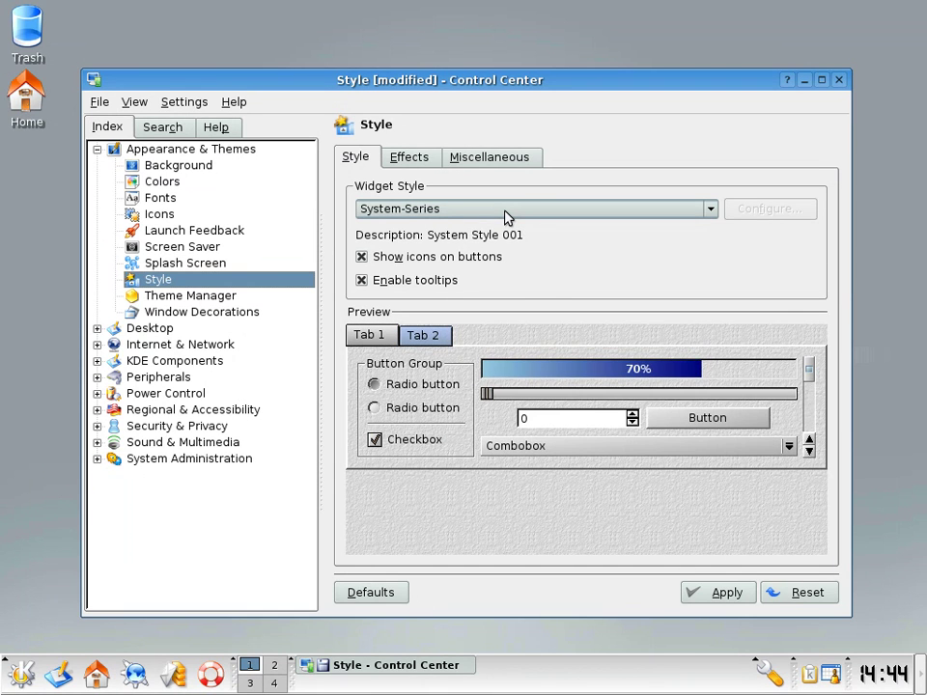
- Select the MS Windows 9x widget style and apply it
click(507, 216)
scroll(461, 343, up, 2)
click(458, 340)
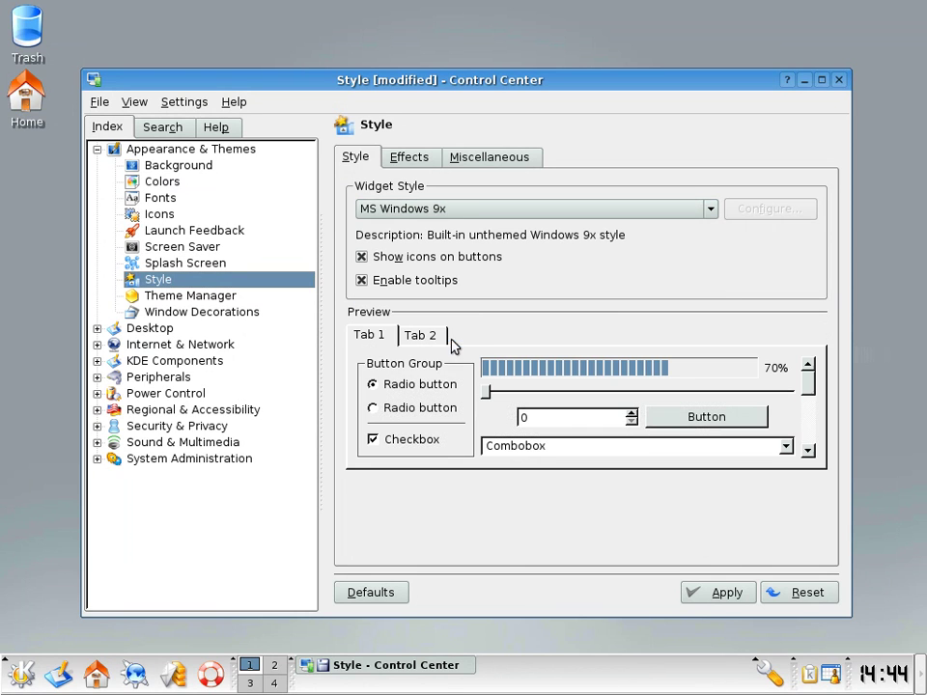
click(720, 593)
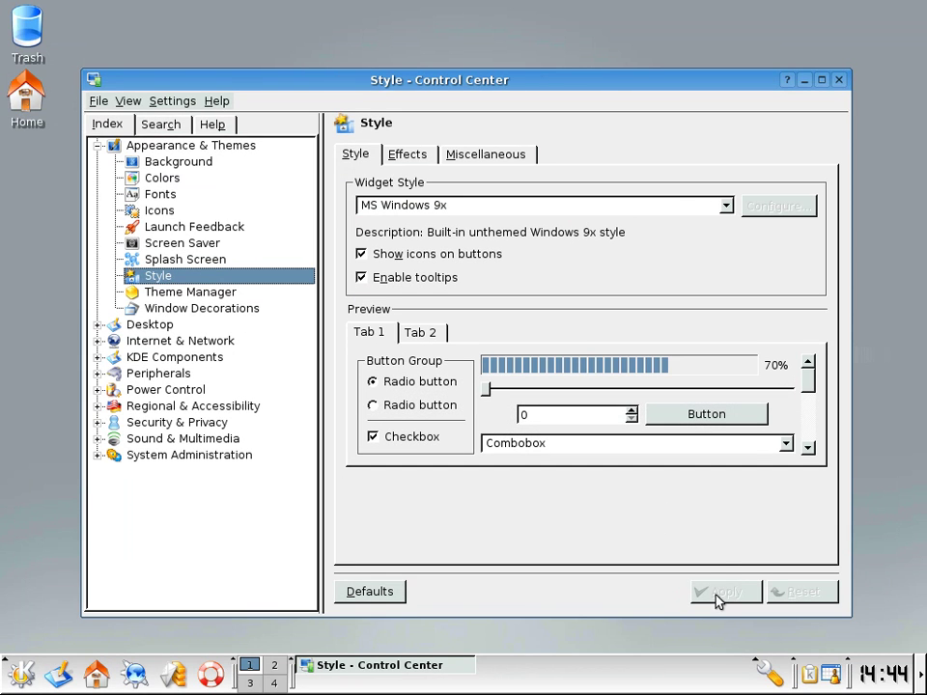
- Switch the widget style back to Plastik and apply it
click(519, 208)
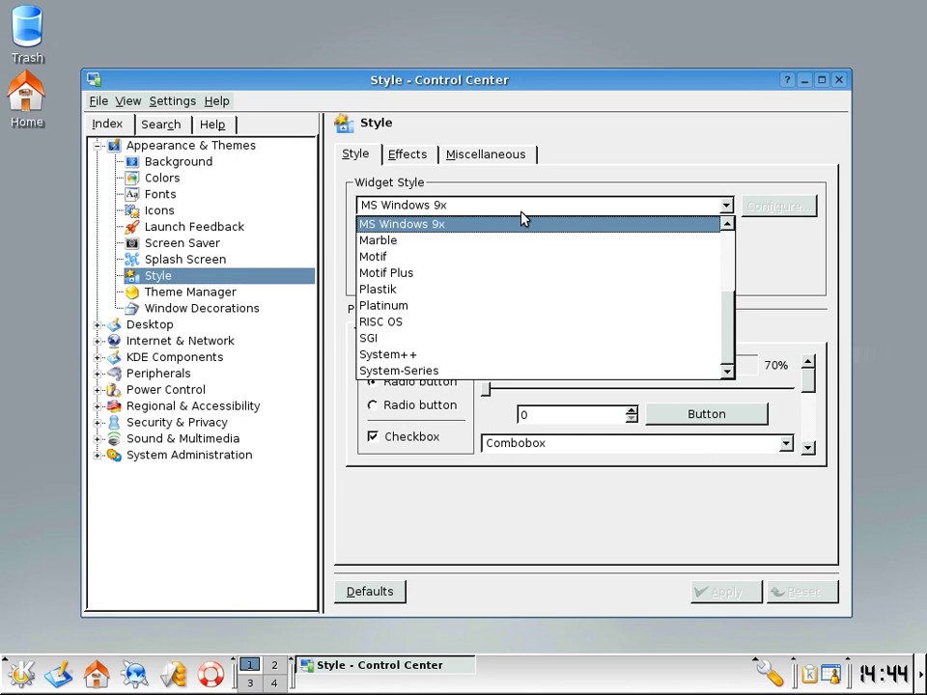
click(476, 307)
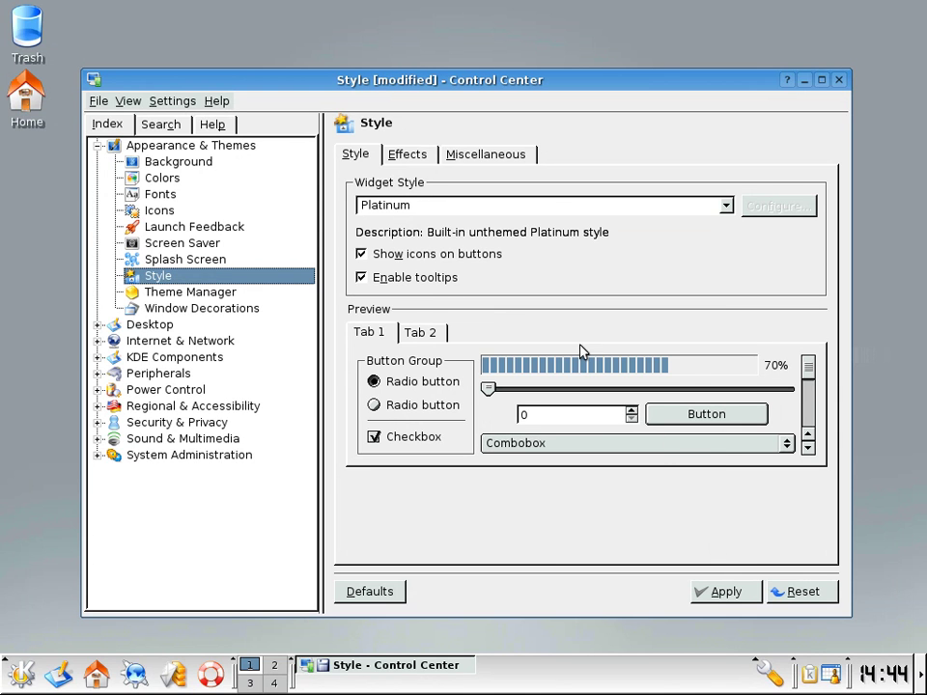
scroll(424, 206, up, 1)
click(713, 586)
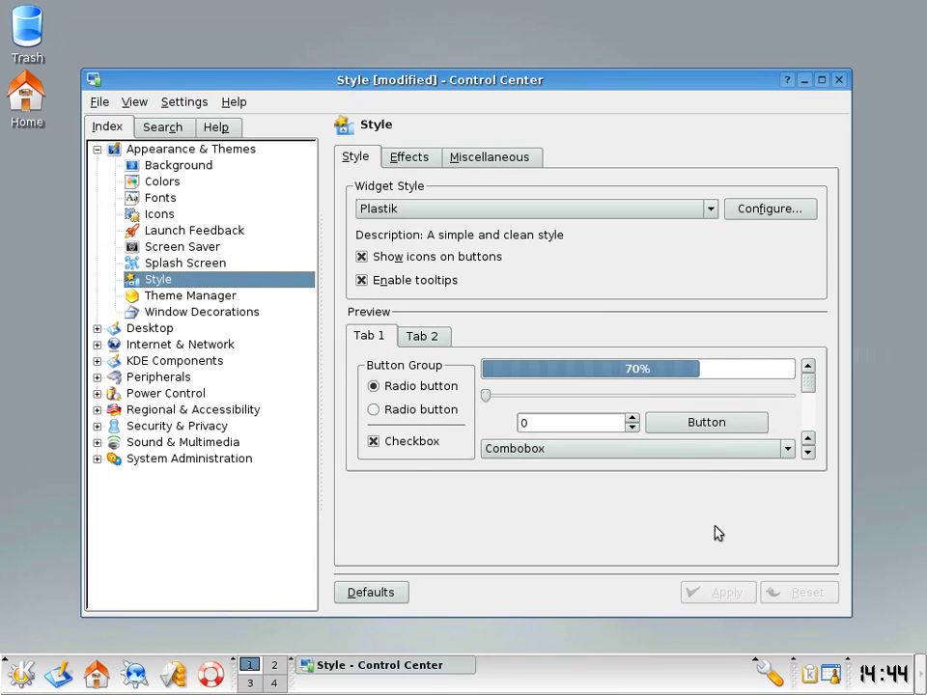
- Look over the style effects and miscellaneous toolbar options, the Theme Manager and the Window Decorations settings
click(425, 158)
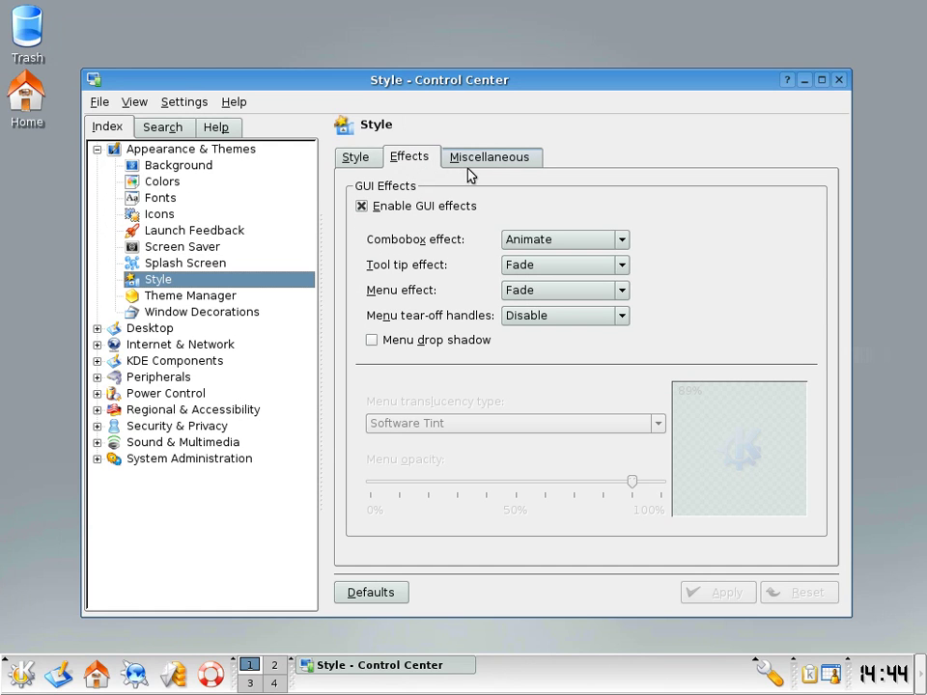
click(510, 162)
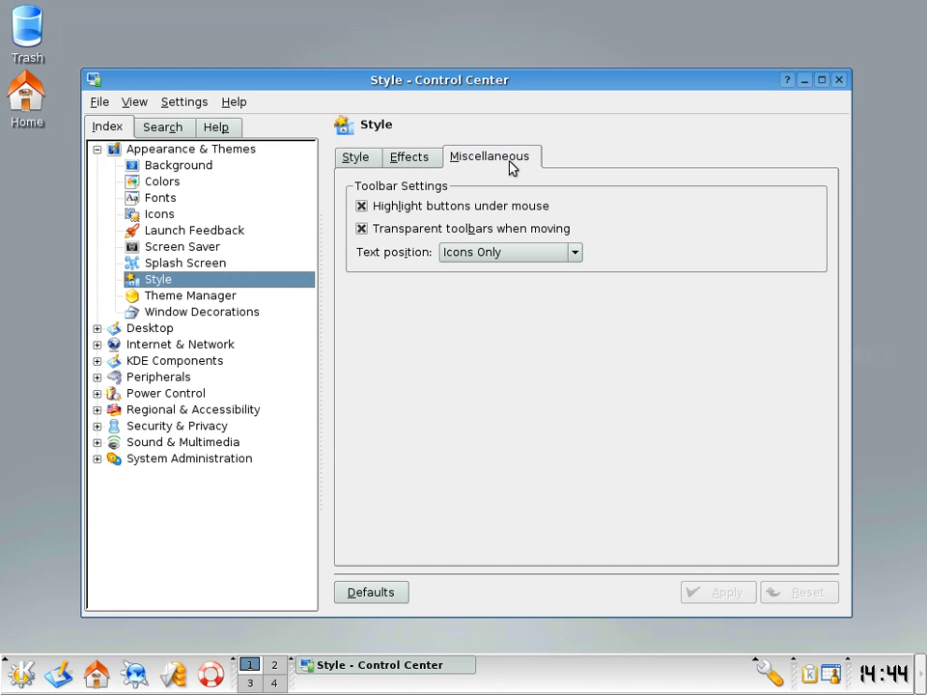
click(188, 301)
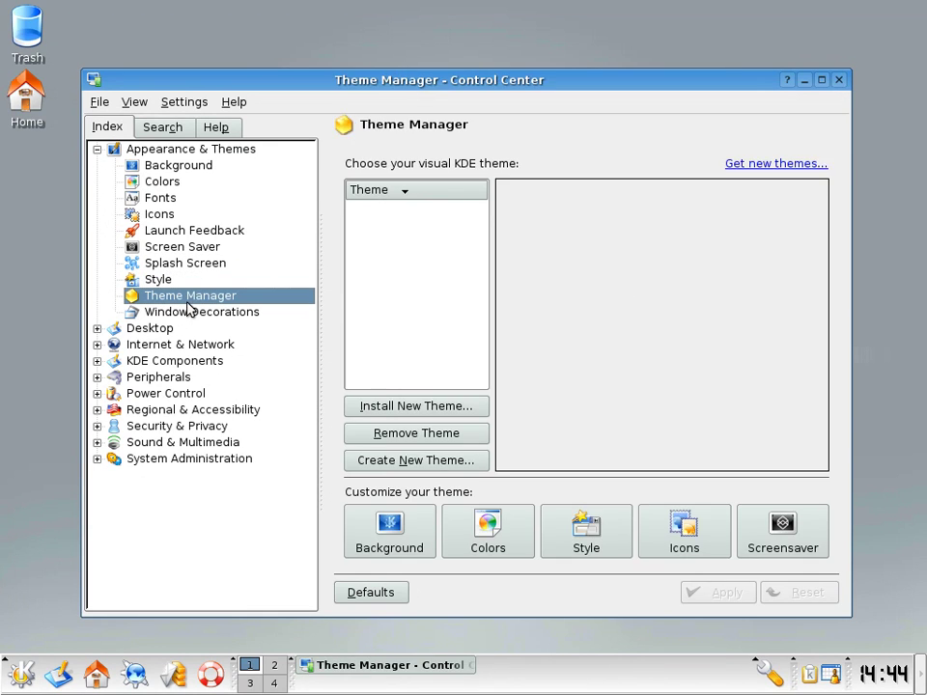
click(190, 313)
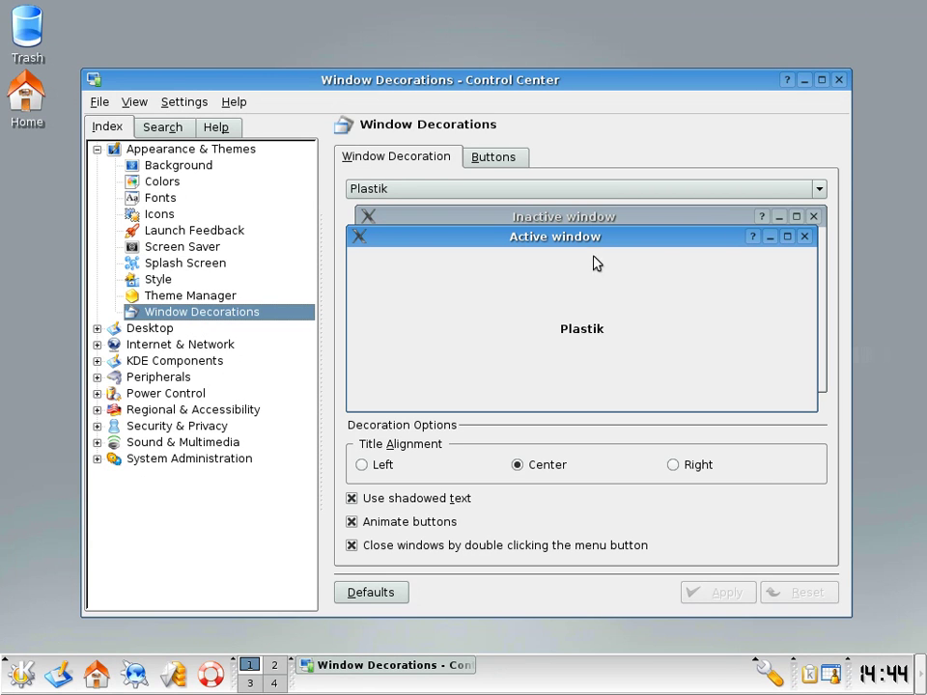
- Go through the Desktop category's settings pages, from Behavior and Multiple Desktops to Window-Specific Settings
click(109, 330)
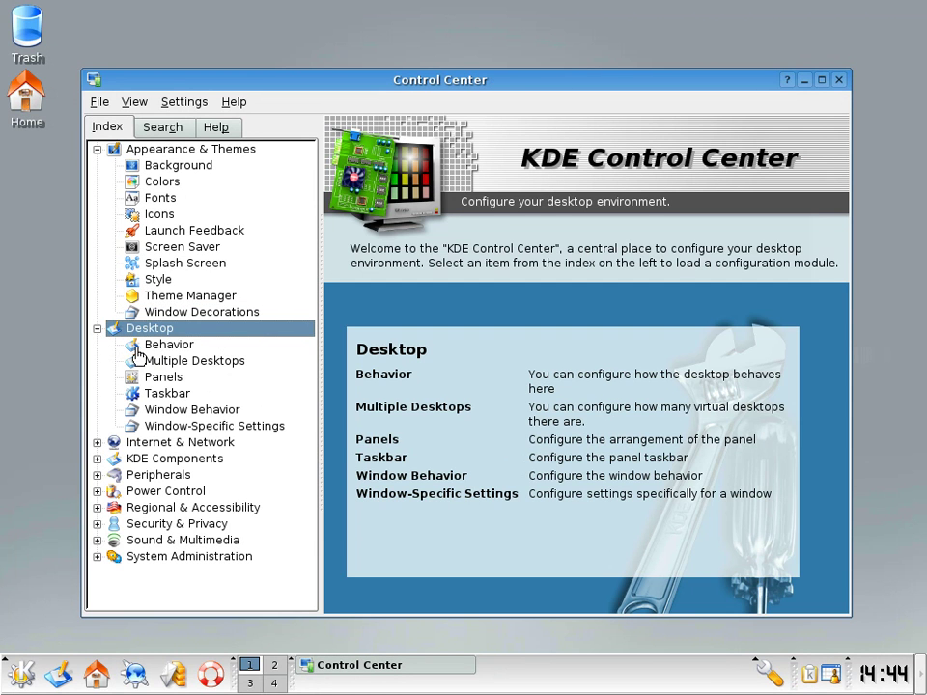
click(185, 346)
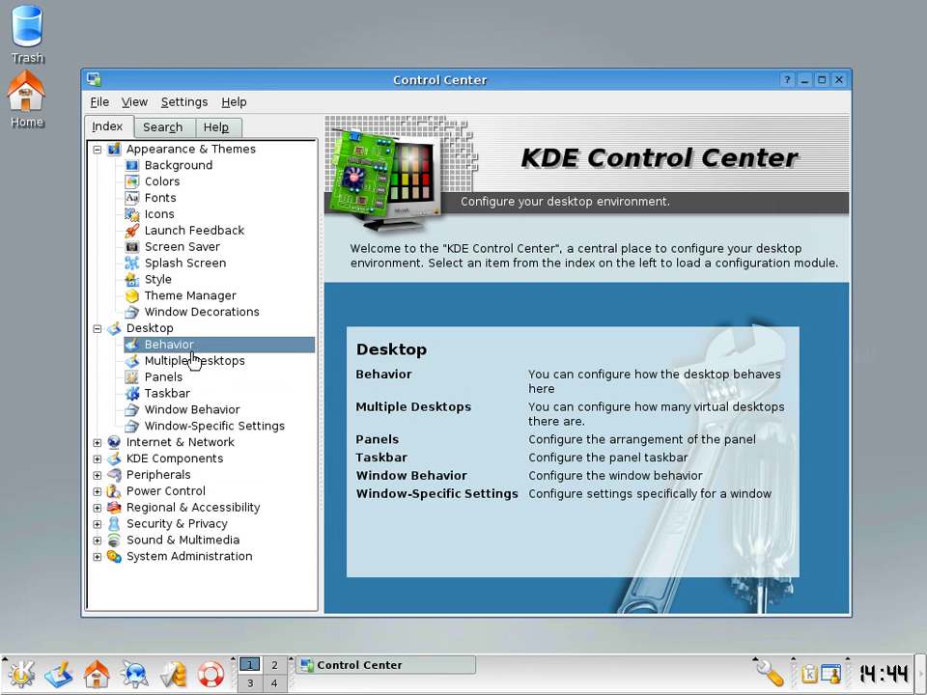
click(192, 362)
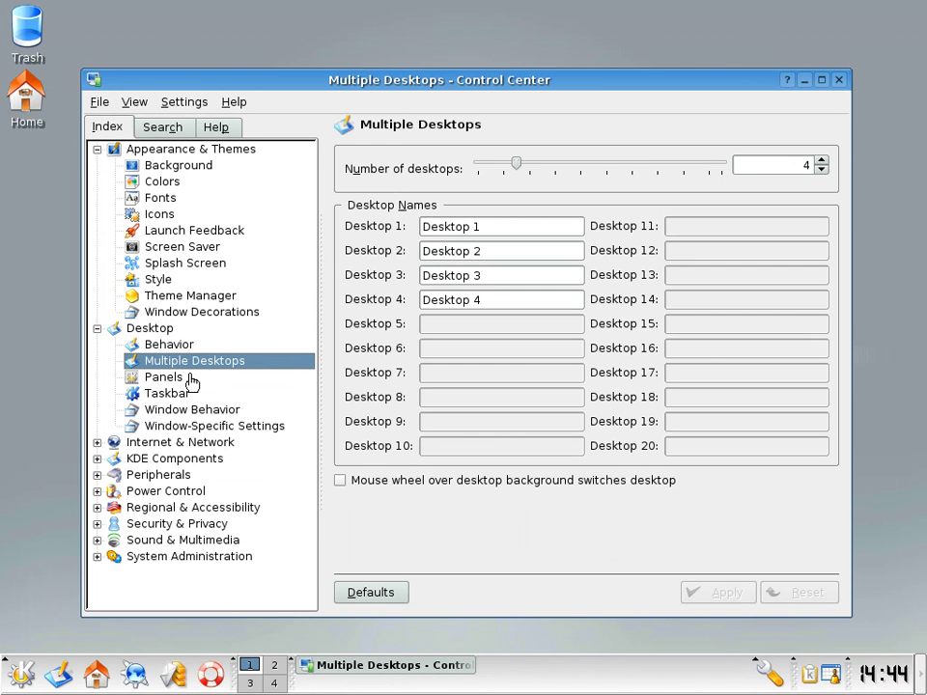
click(192, 380)
click(194, 397)
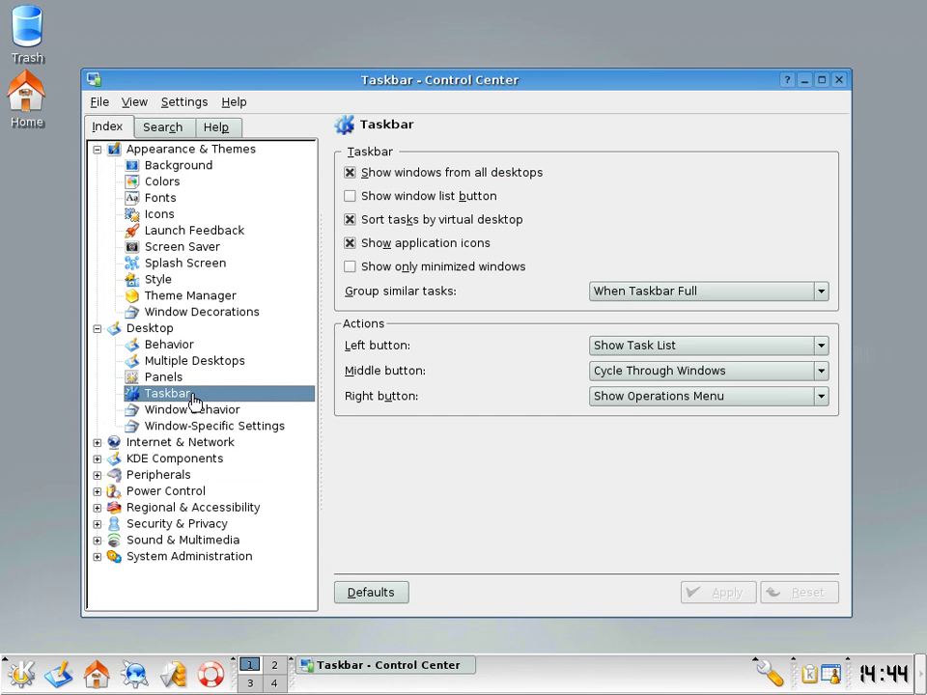
click(196, 413)
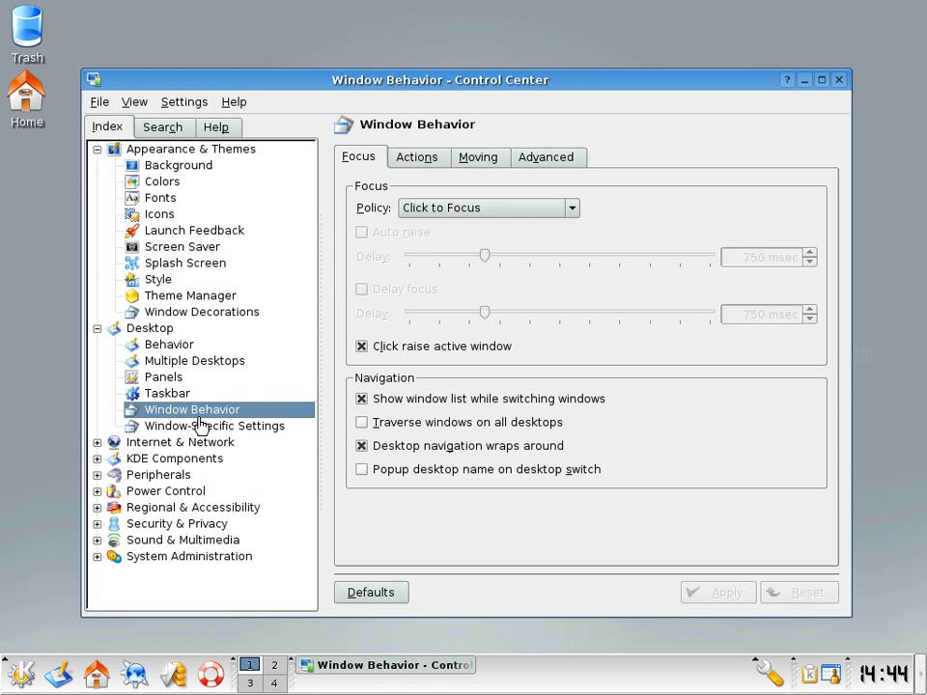
click(184, 428)
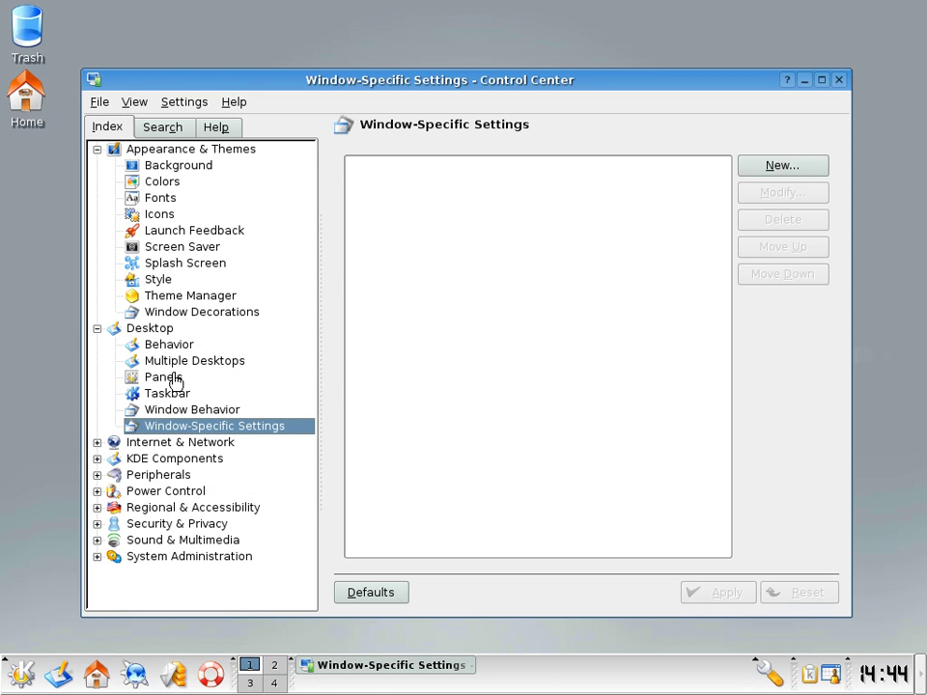
- Expand the Internet & Network category and examine the access, session and network options of Desktop Sharing
click(159, 444)
scroll(294, 385, down, 2)
click(204, 363)
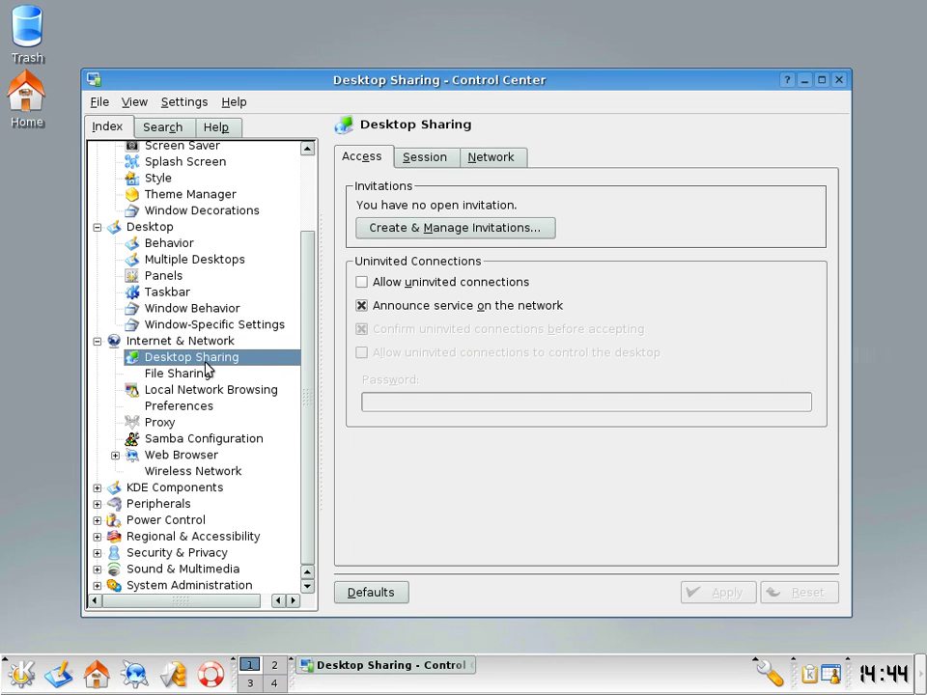
click(442, 160)
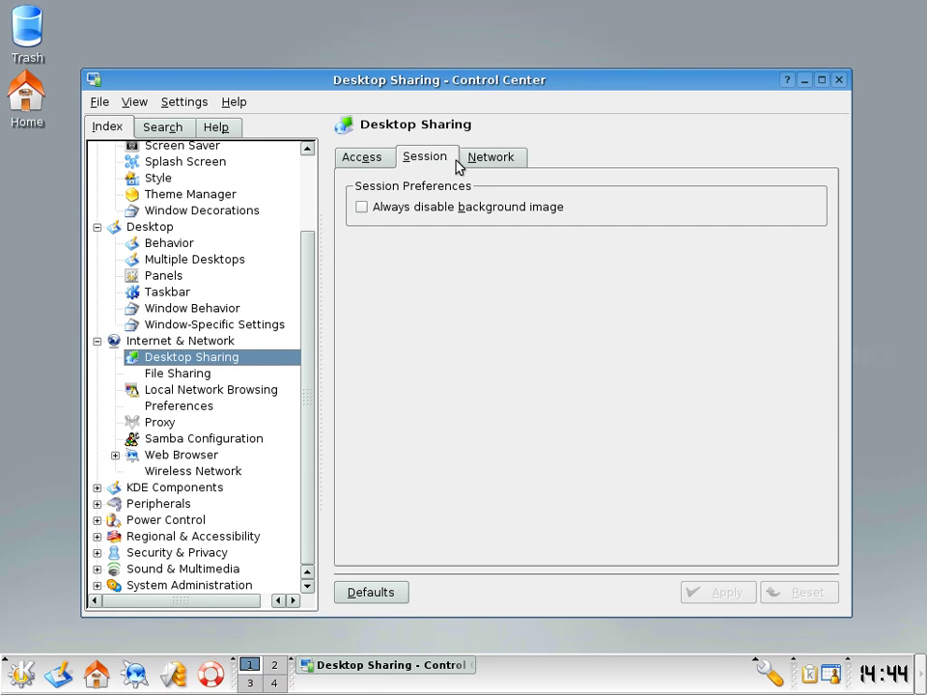
click(474, 166)
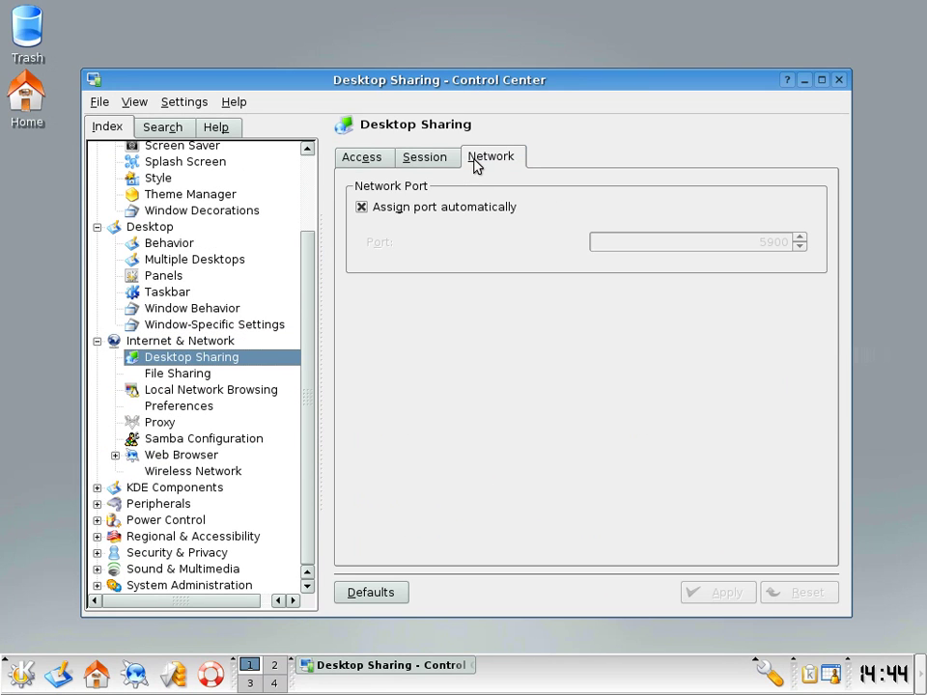
- Open the File Sharing settings in administrator mode, entering the root password
click(180, 376)
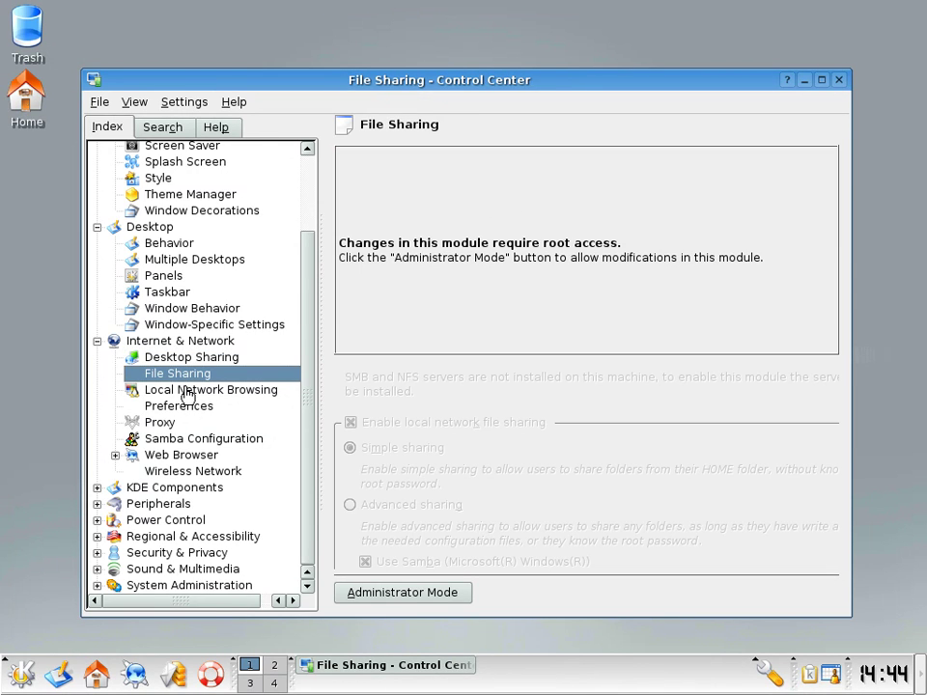
click(405, 593)
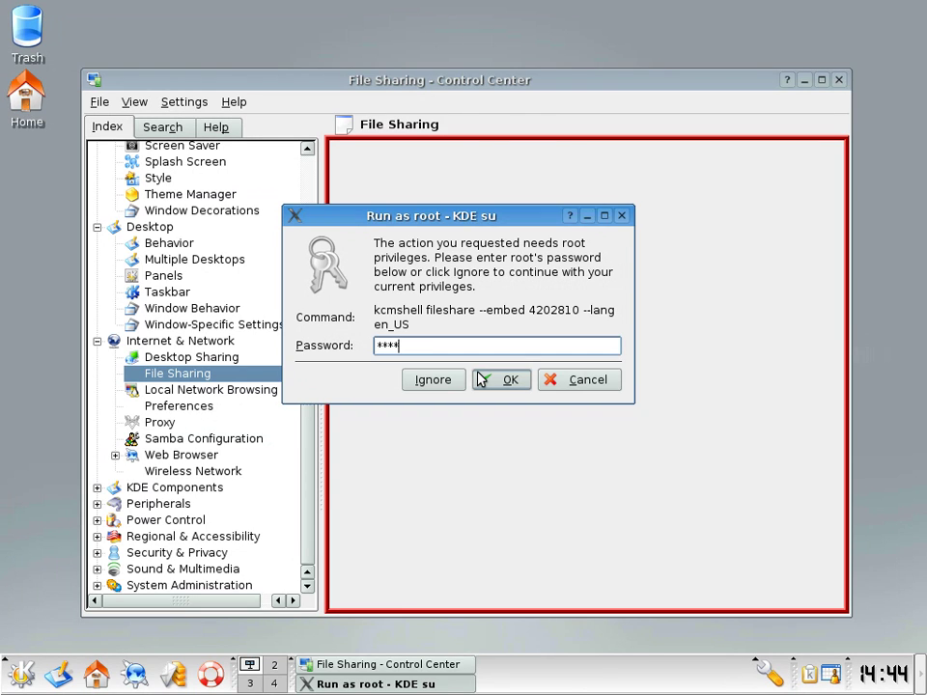
click(479, 379)
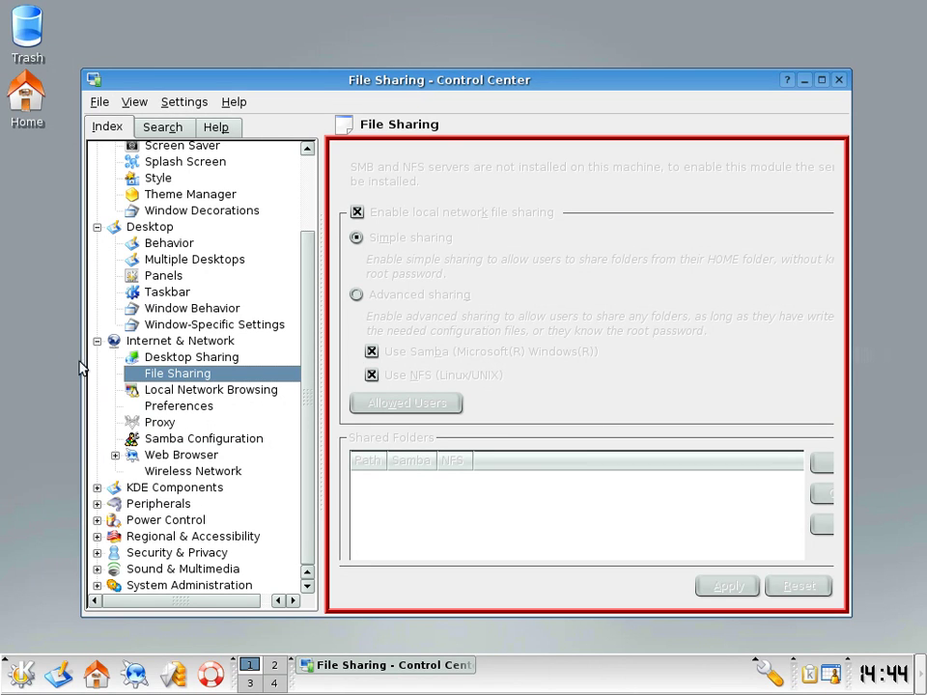
- Look over the Local Network Browsing, connection Preferences and Proxy settings, including the SOCKS options
click(177, 392)
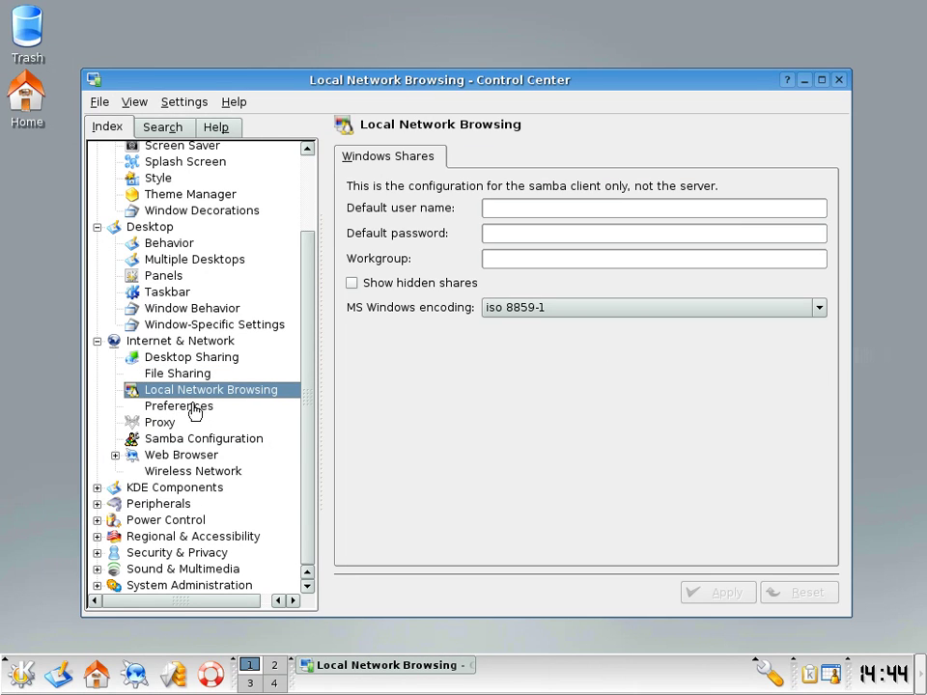
click(200, 406)
click(188, 422)
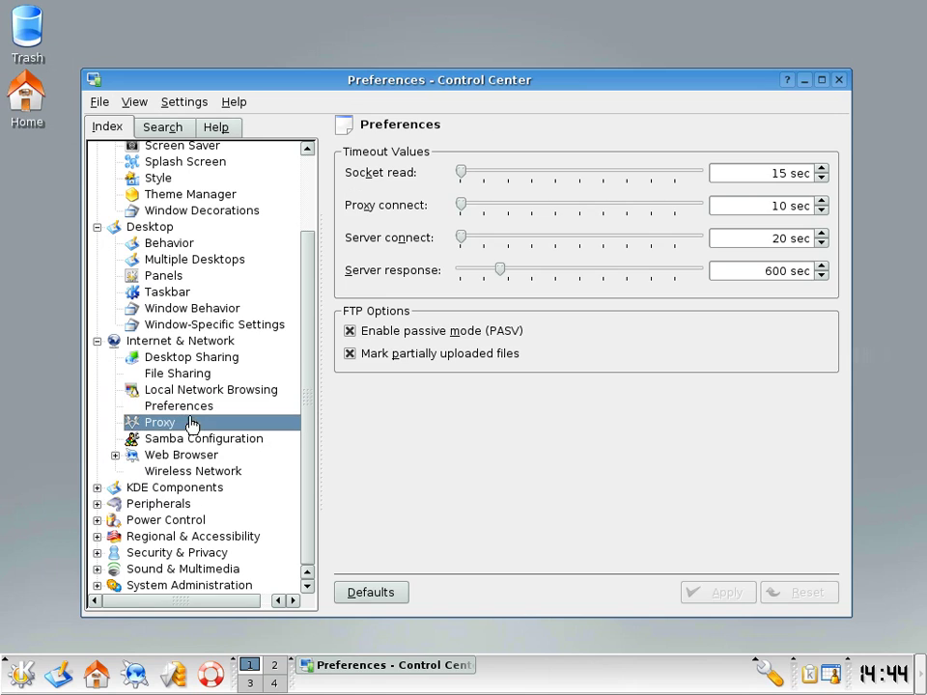
click(409, 159)
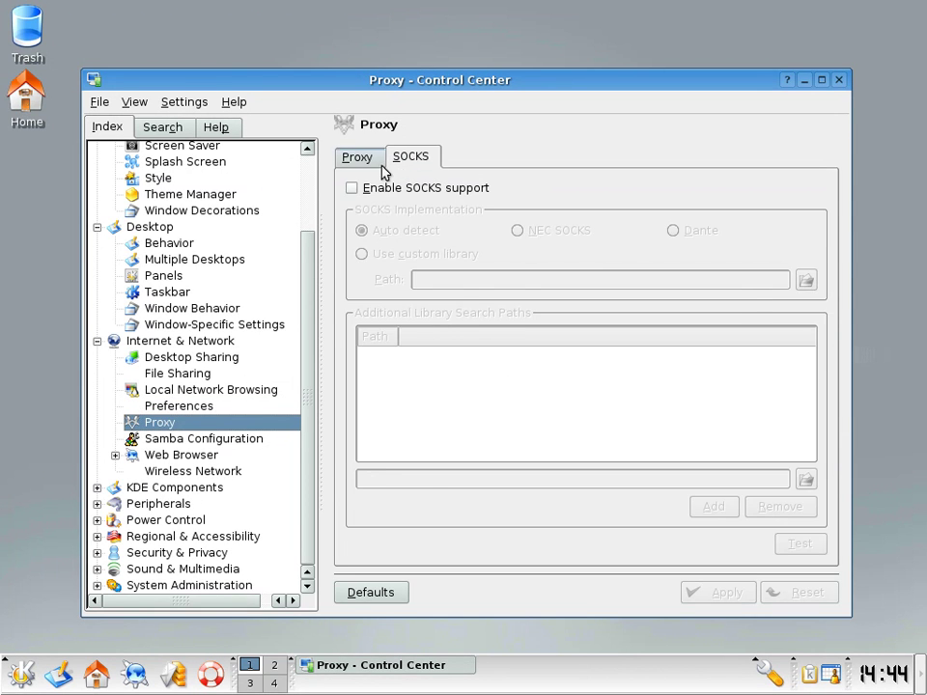
click(372, 159)
- View the Samba Configuration page and its smb.conf location dialog, cancelling without choosing a file
click(203, 439)
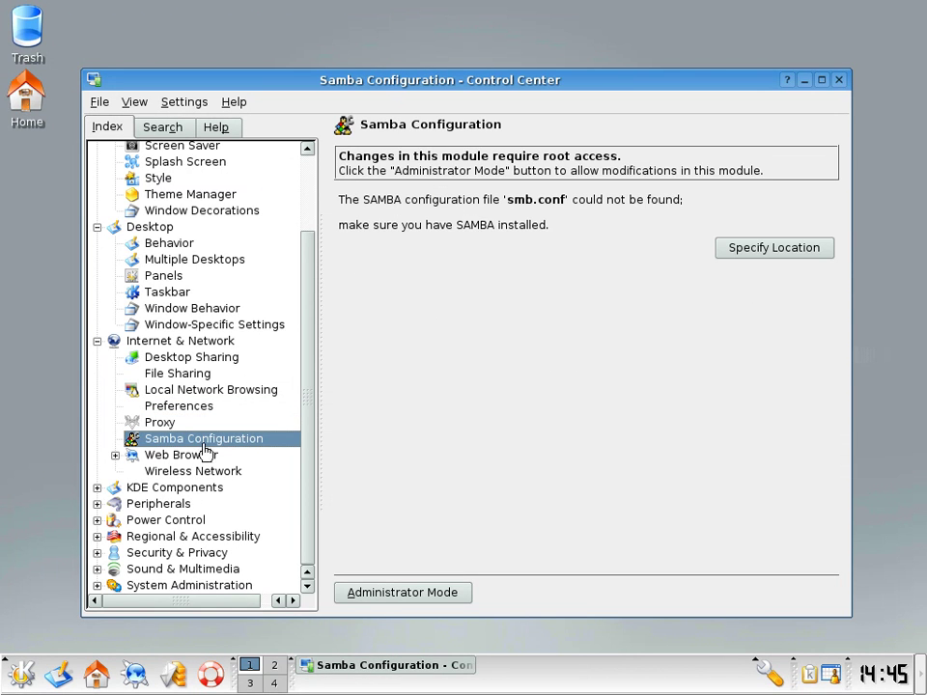
click(788, 255)
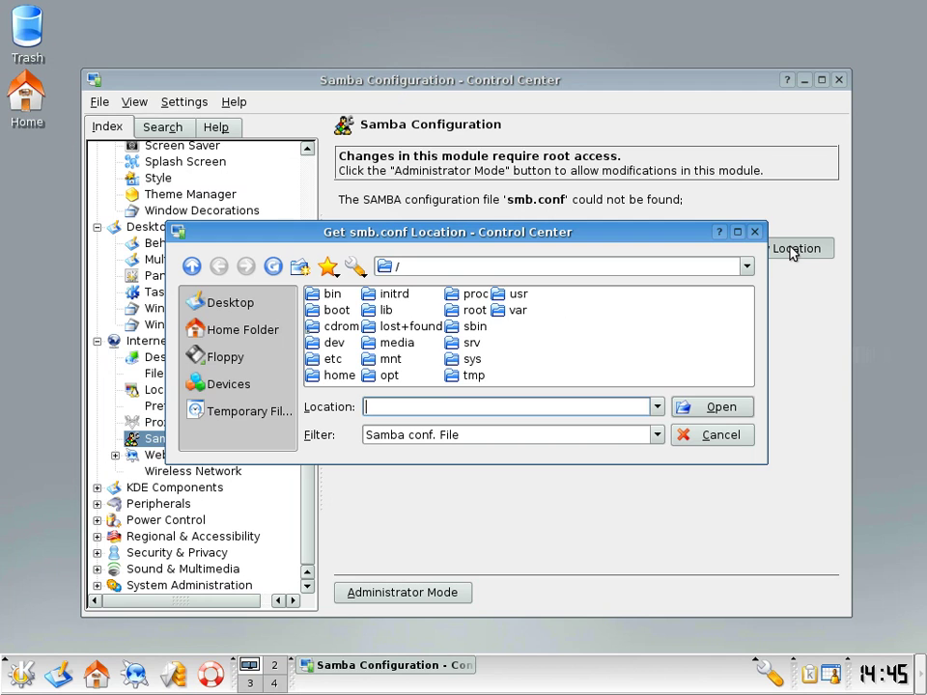
click(686, 435)
click(467, 384)
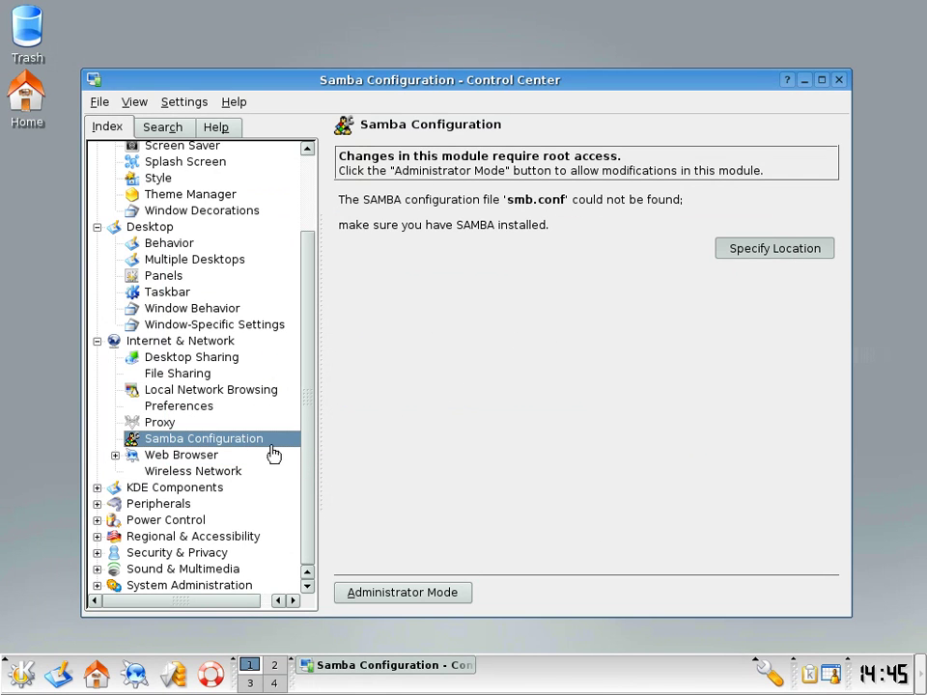
- View the Web Browser category and the Wireless Network page, and enlarge the Control Center window slightly
click(241, 458)
scroll(243, 434, down, 2)
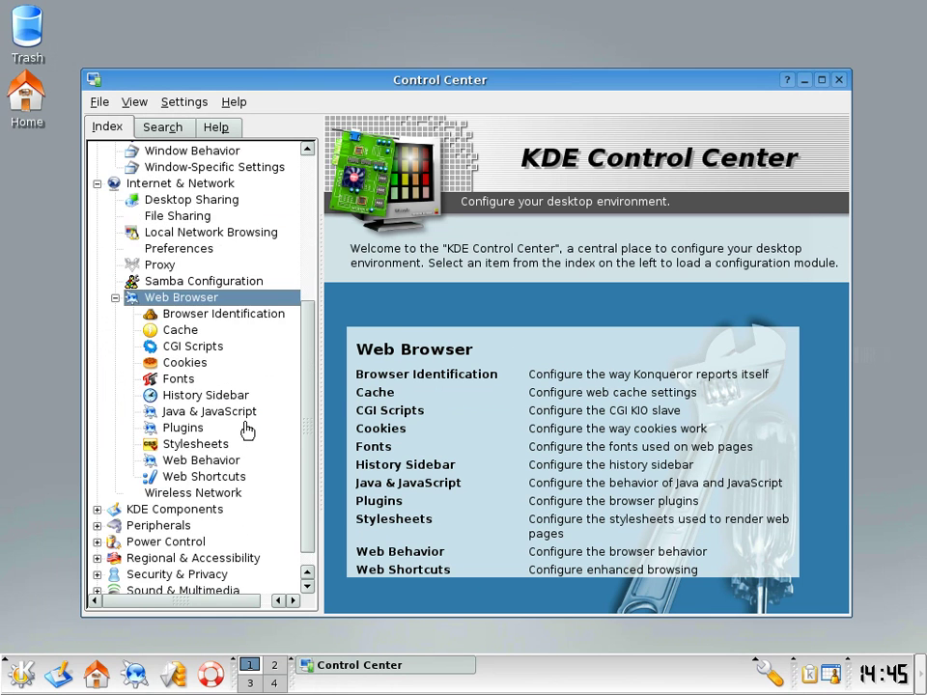
click(115, 298)
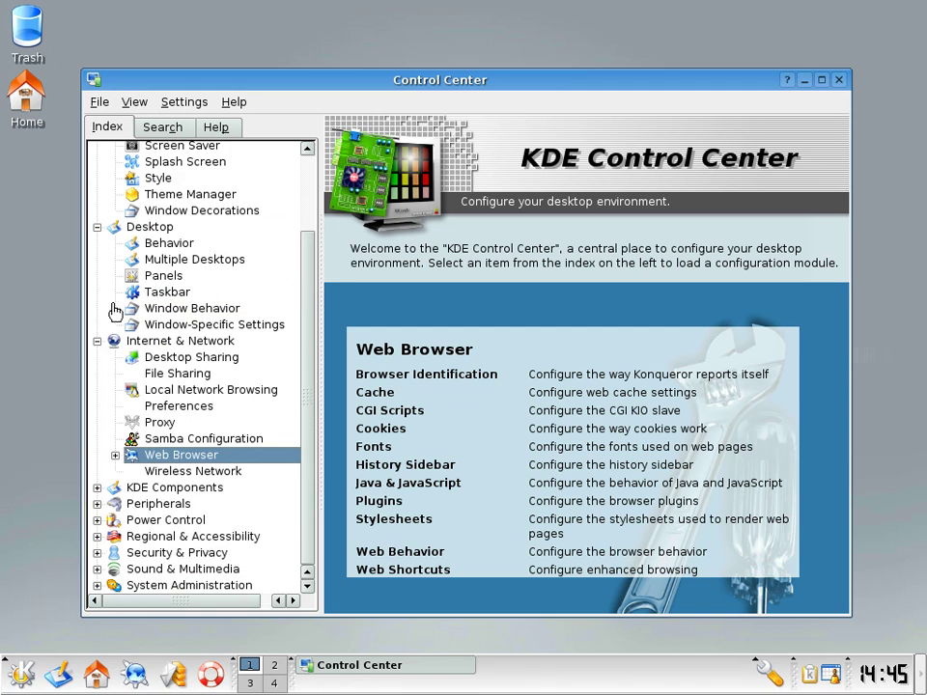
click(198, 471)
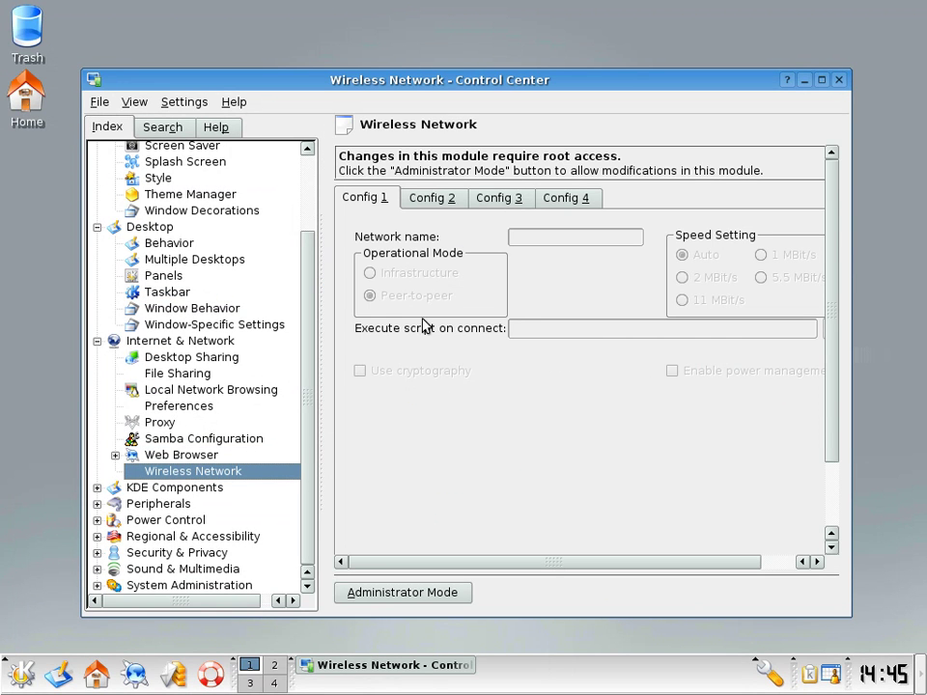
drag(838, 618, 877, 641)
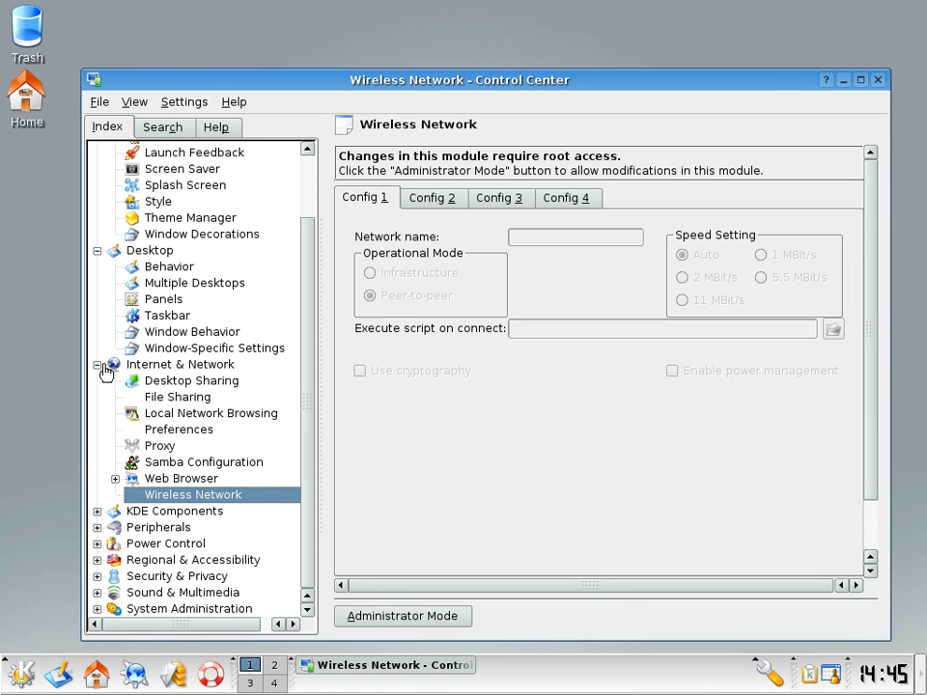
- Collapse the Internet & Network, Desktop and Appearance & Themes categories in the index
key(Left)
key(Left)
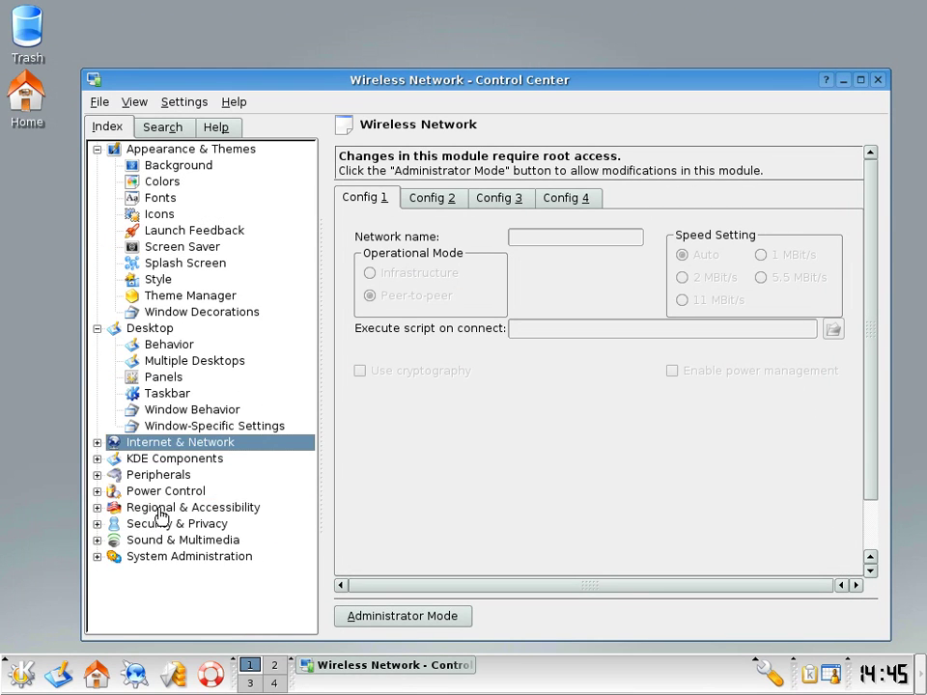
key(Up)
key(Left)
key(Left)
key(Up)
key(Left)
key(Left)
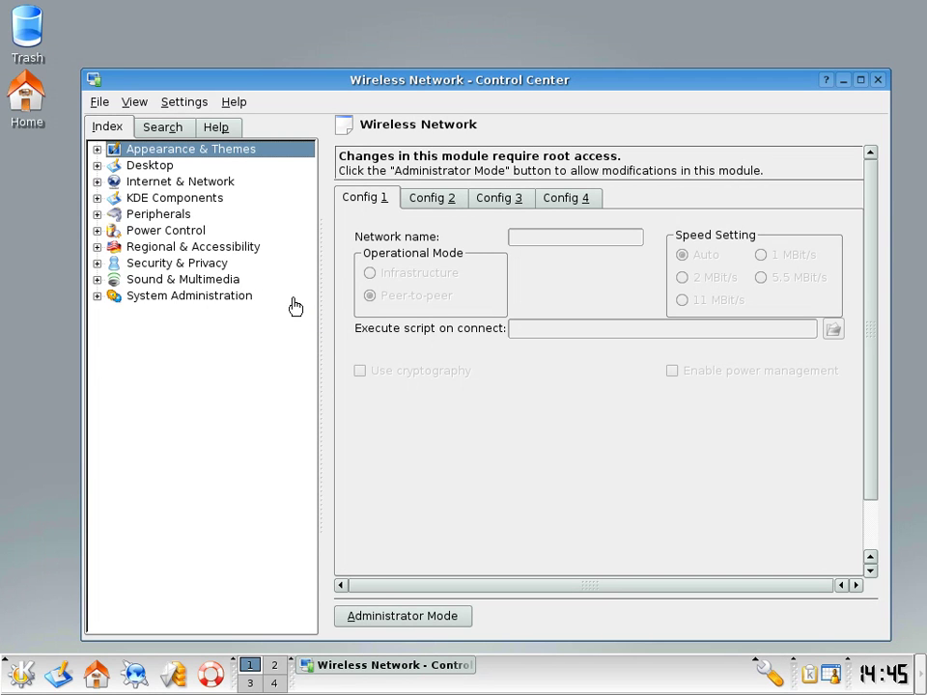
- Expand Peripherals and view the Digital Camera, Display and Joystick pages, dismissing the joystick device warning
click(96, 215)
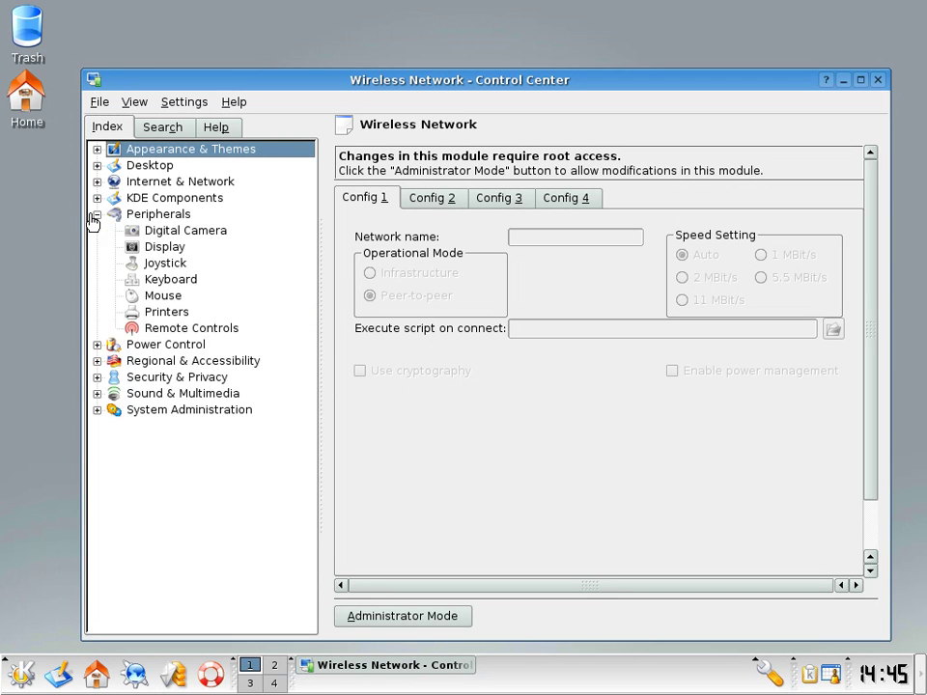
click(123, 232)
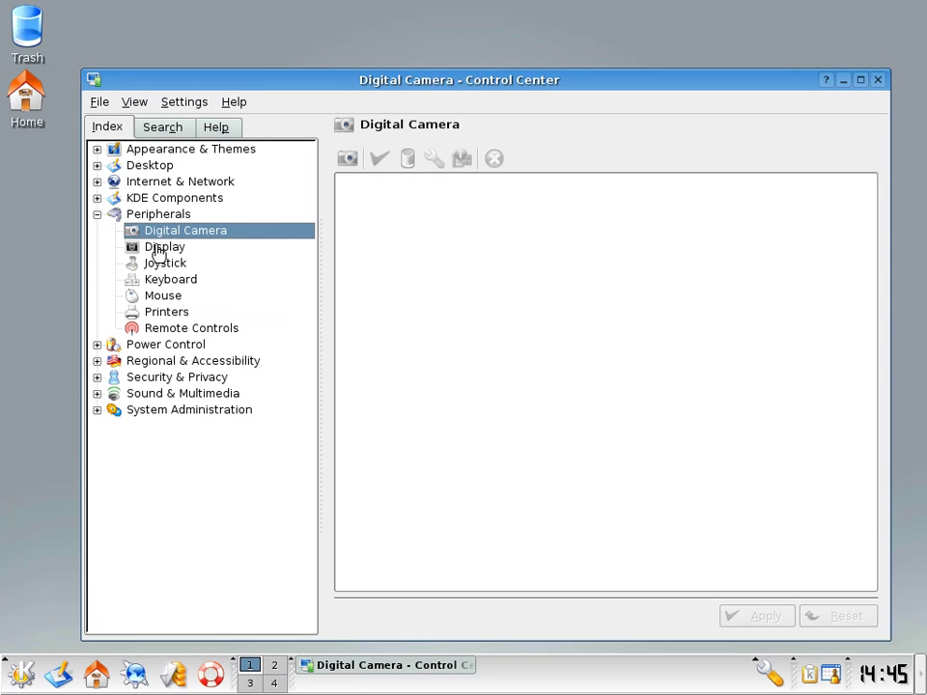
click(159, 249)
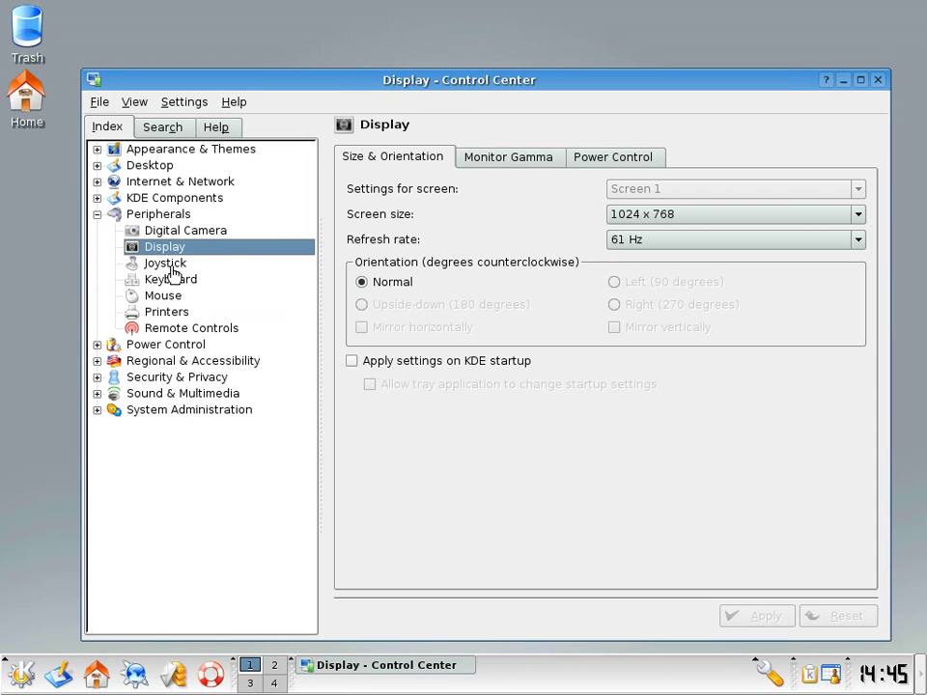
click(171, 268)
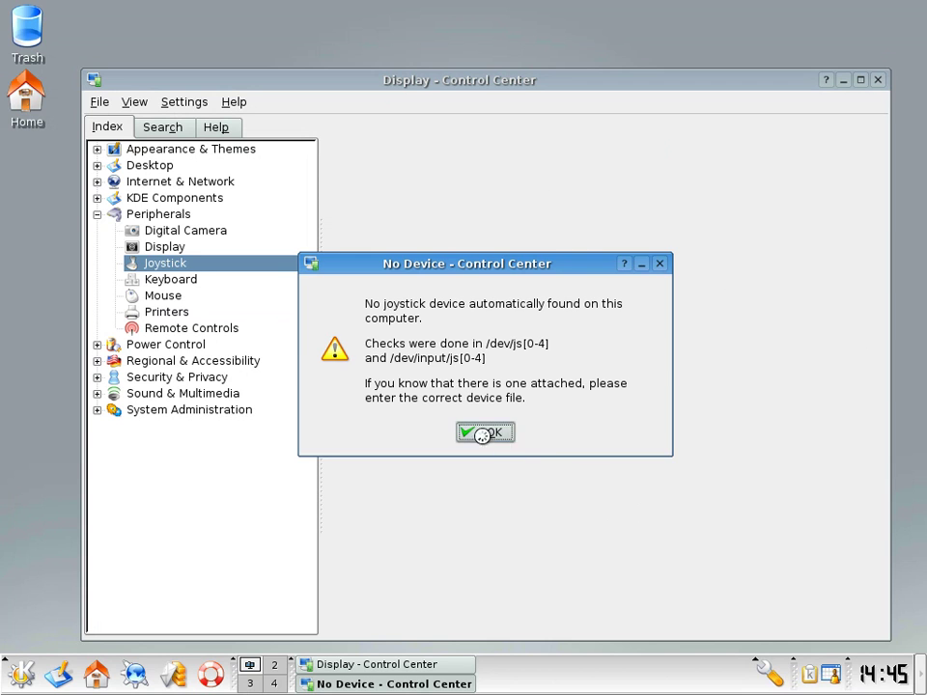
click(500, 435)
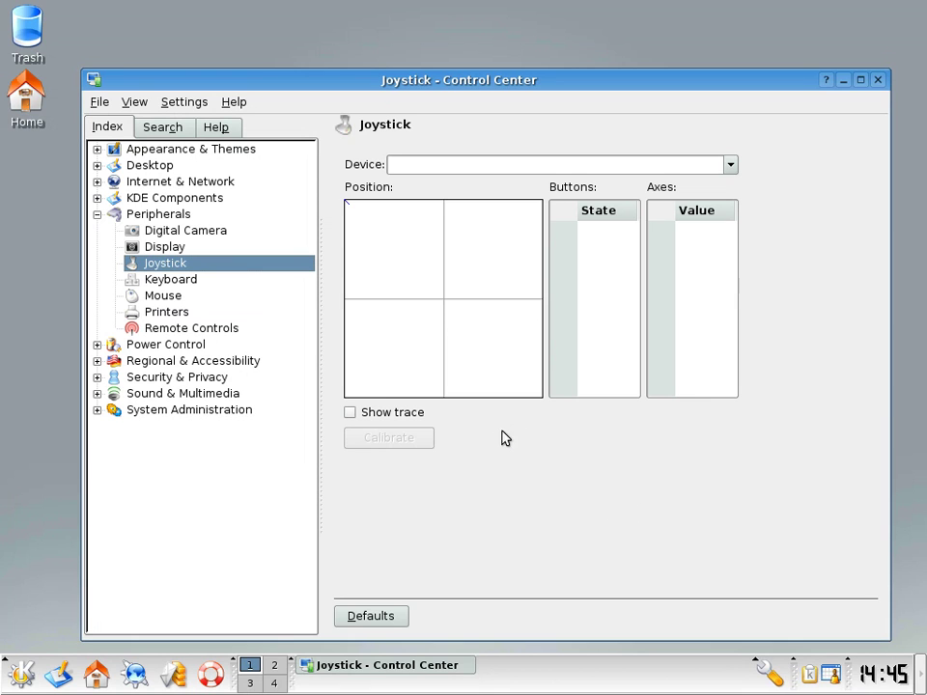
- View the Keyboard, Mouse, Printers and Remote Controls pages, agreeing to start the Infrared Remote Control software
click(195, 279)
click(188, 295)
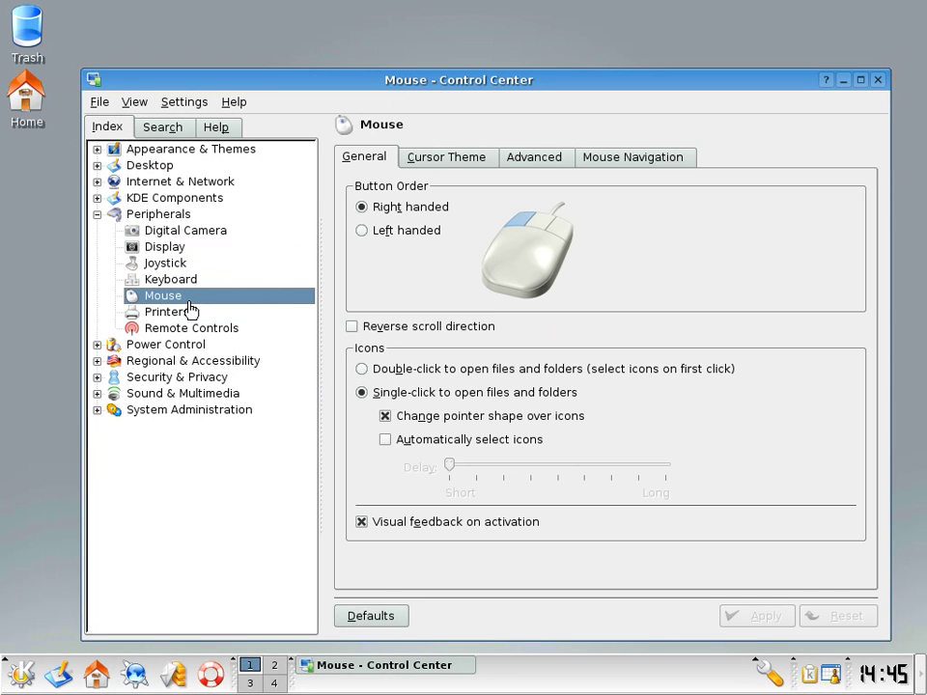
click(192, 311)
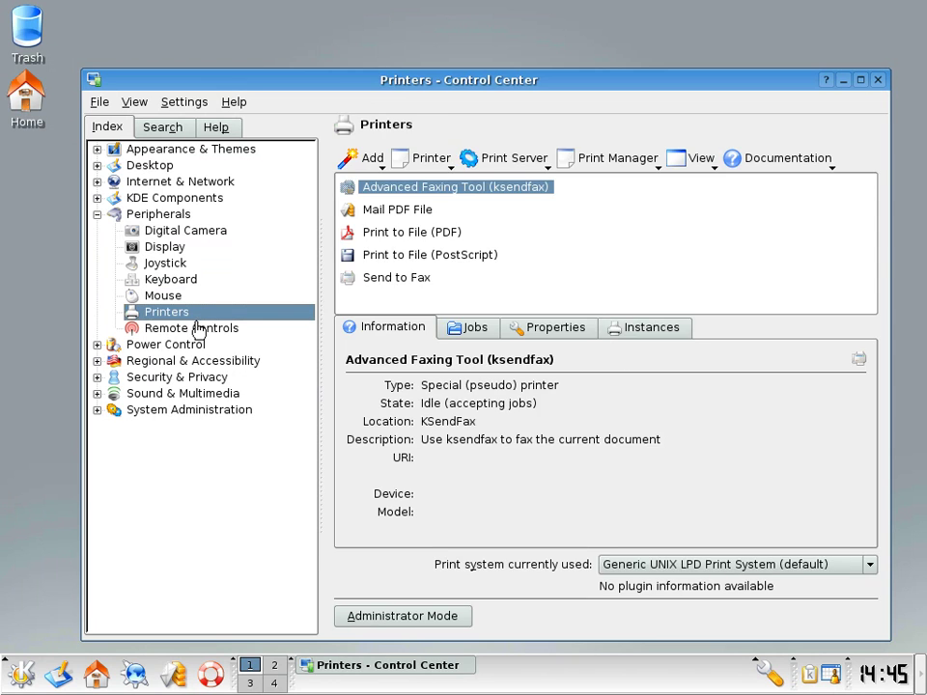
click(197, 328)
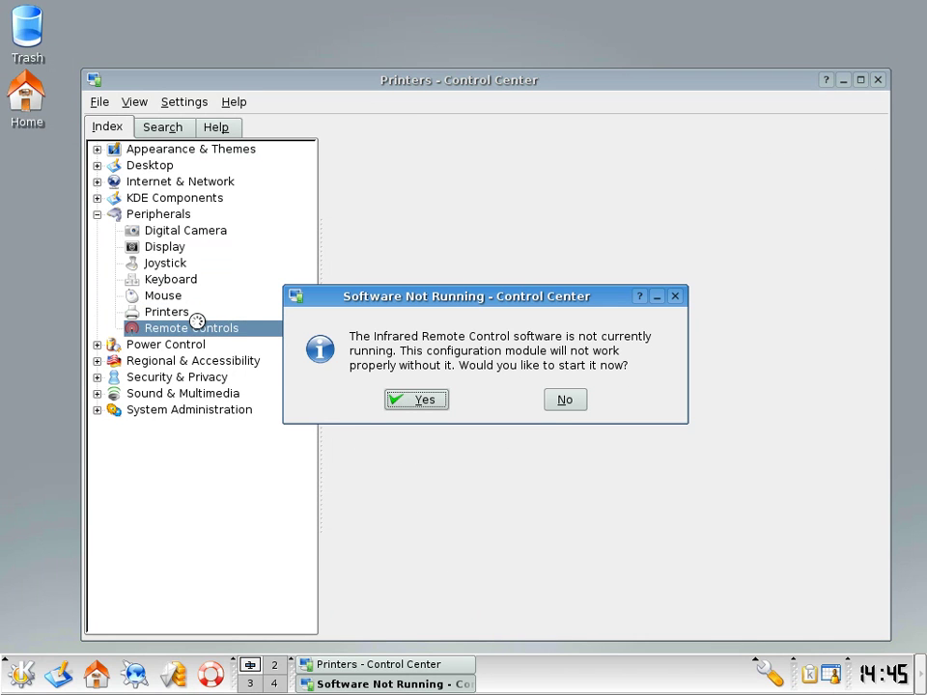
click(414, 401)
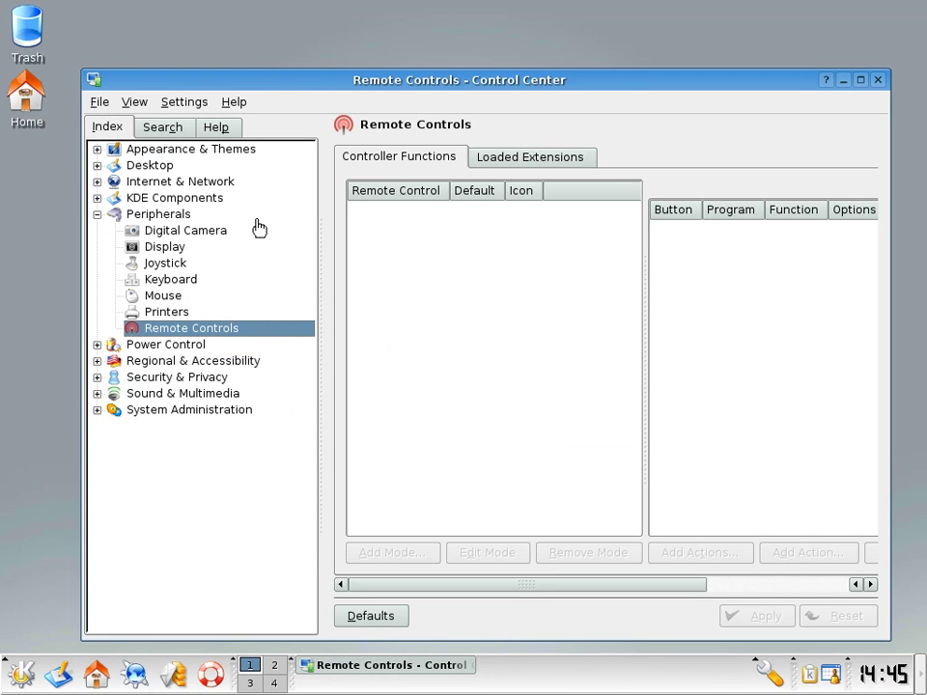
- Collapse Peripherals and view the Laptop Battery settings under Power Control
click(96, 213)
click(96, 230)
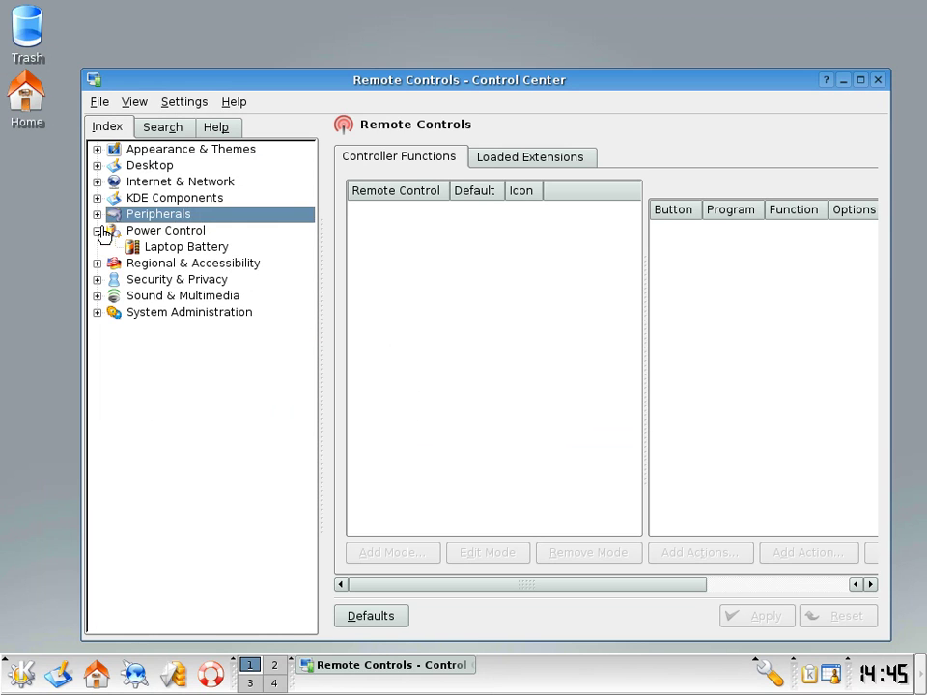
click(155, 253)
click(98, 231)
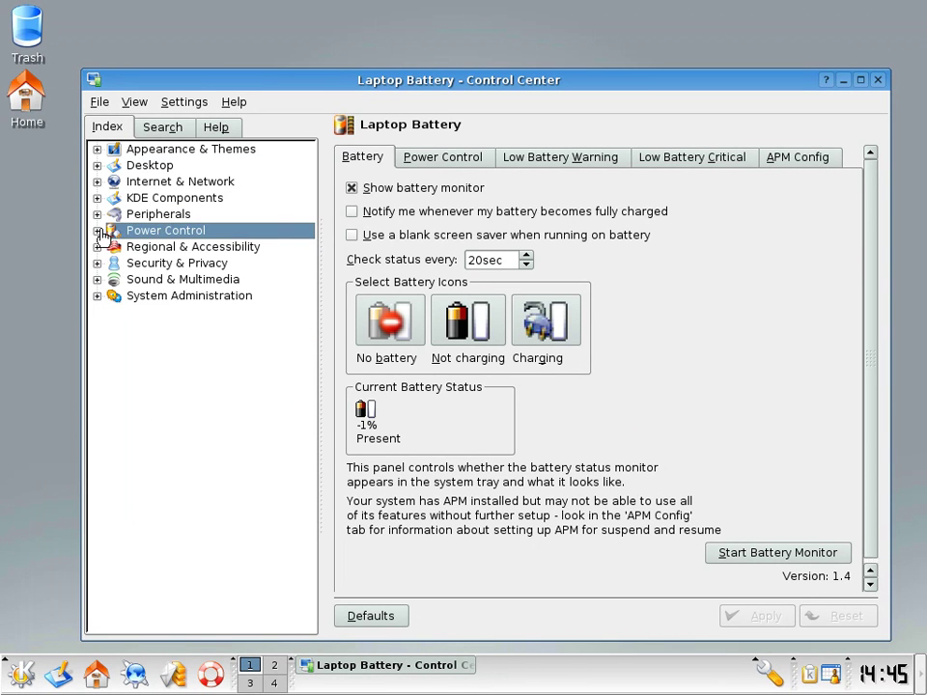
click(98, 231)
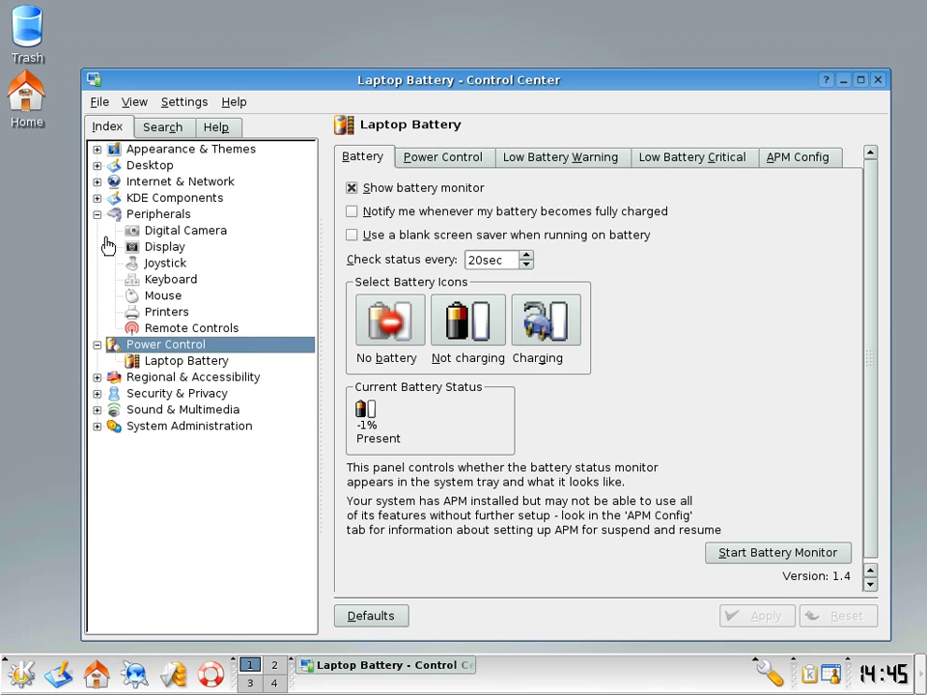
- Collapse the Power Control and Peripherals categories and select Regional & Accessibility
key(Left)
key(Up)
key(Up)
key(Up)
key(Up)
key(Up)
key(Up)
key(Up)
key(Up)
key(Left)
key(Down)
key(Down)
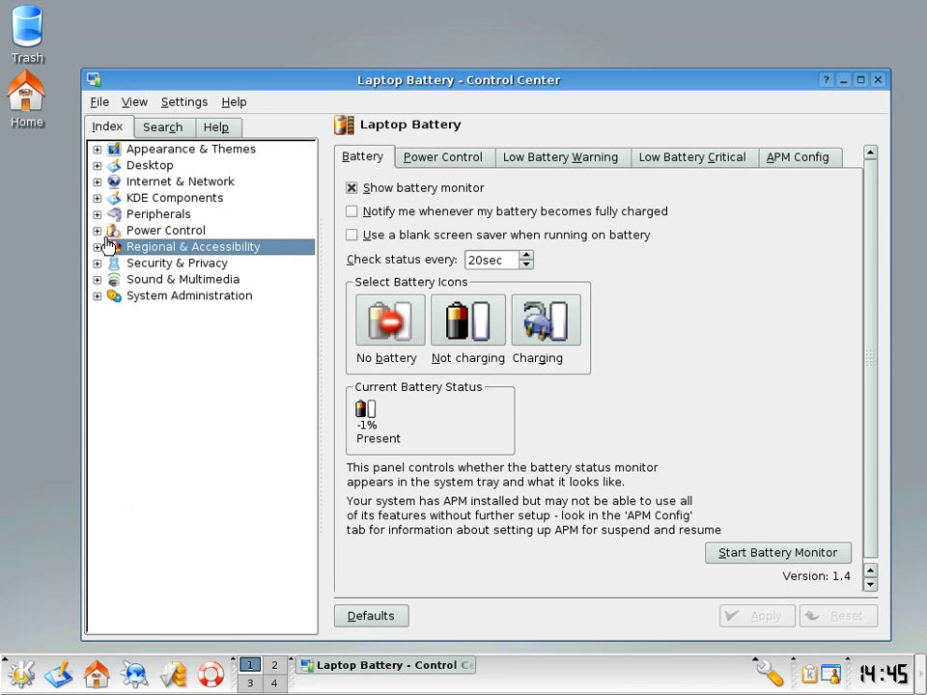
- Expand Regional & Accessibility and view the Accessibility and Country/Region & Language pages
key(Right)
key(Down)
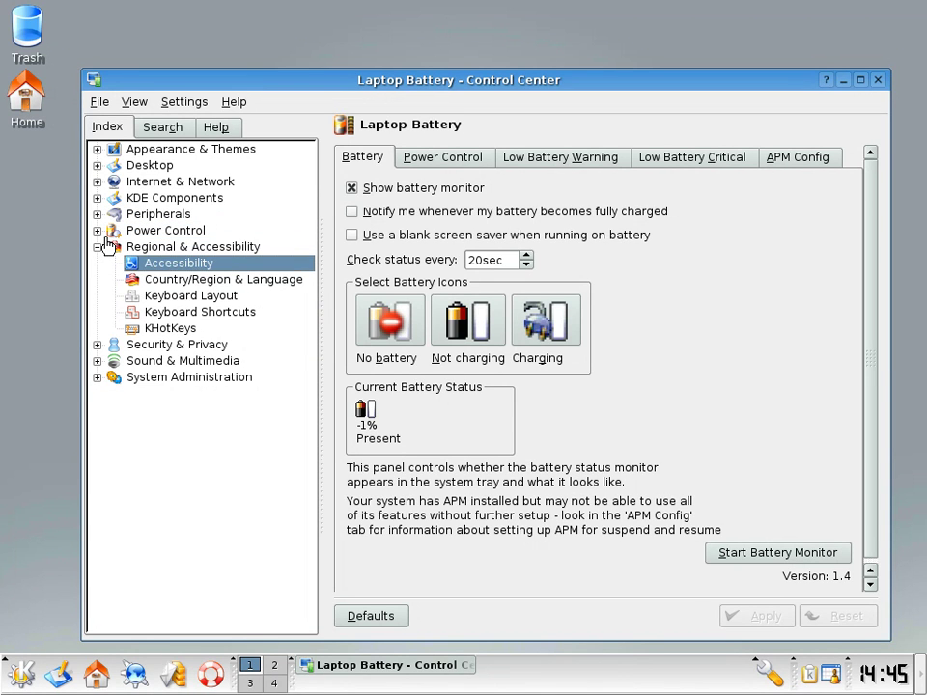
key(Return)
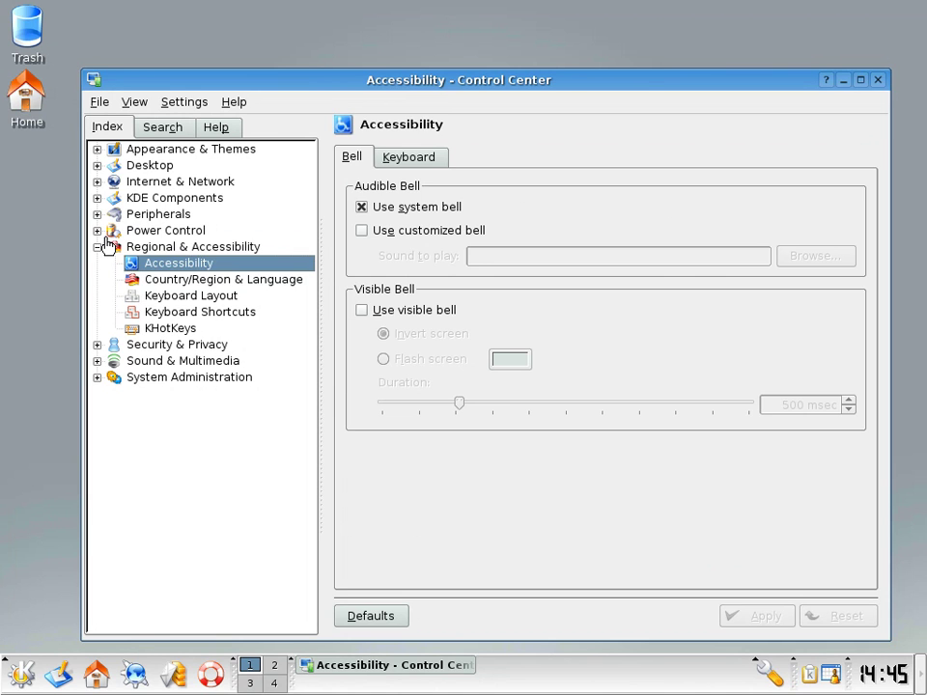
key(Down)
key(Return)
key(Down)
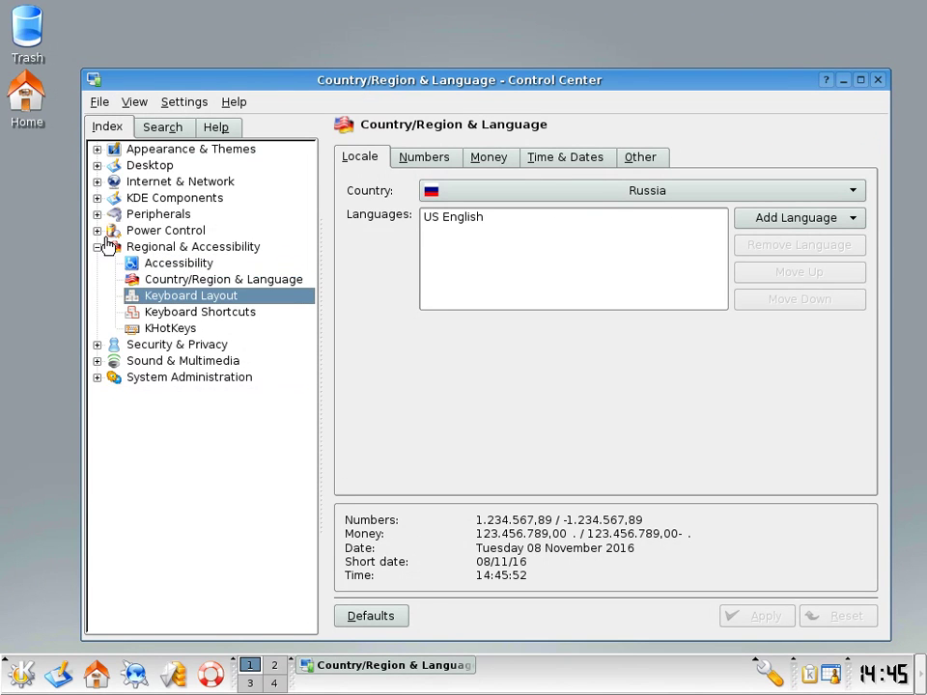
- Try to add US English to the languages in the Country/Region & Language locale settings
key(Up)
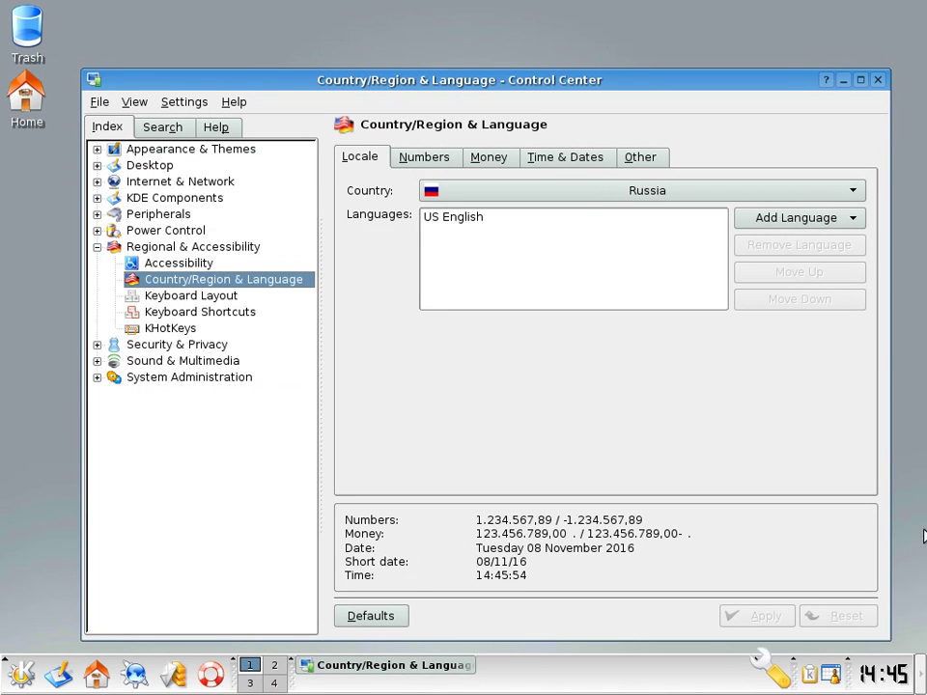
click(778, 218)
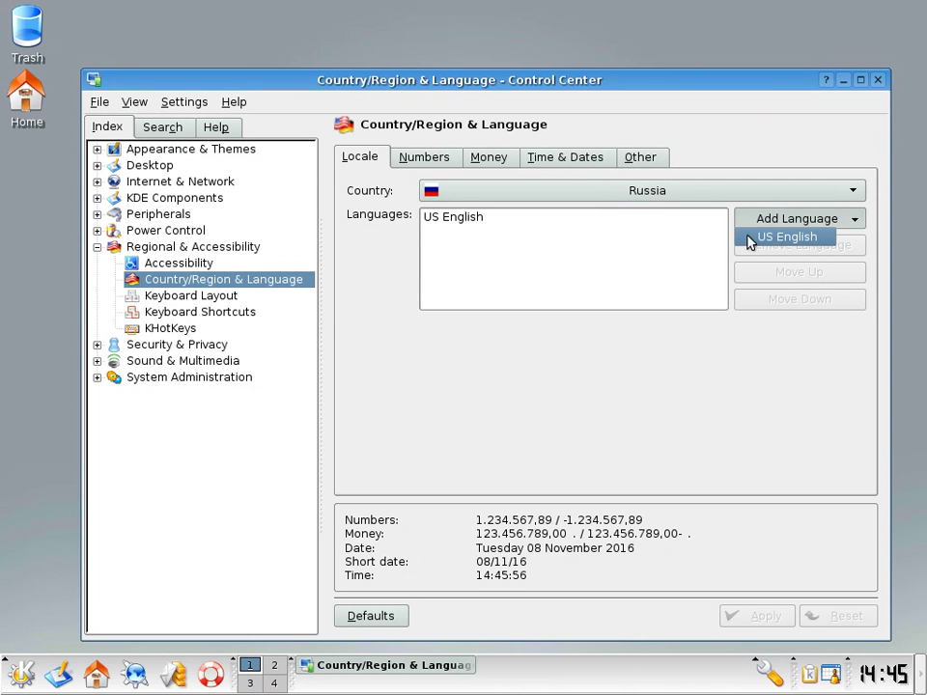
click(784, 236)
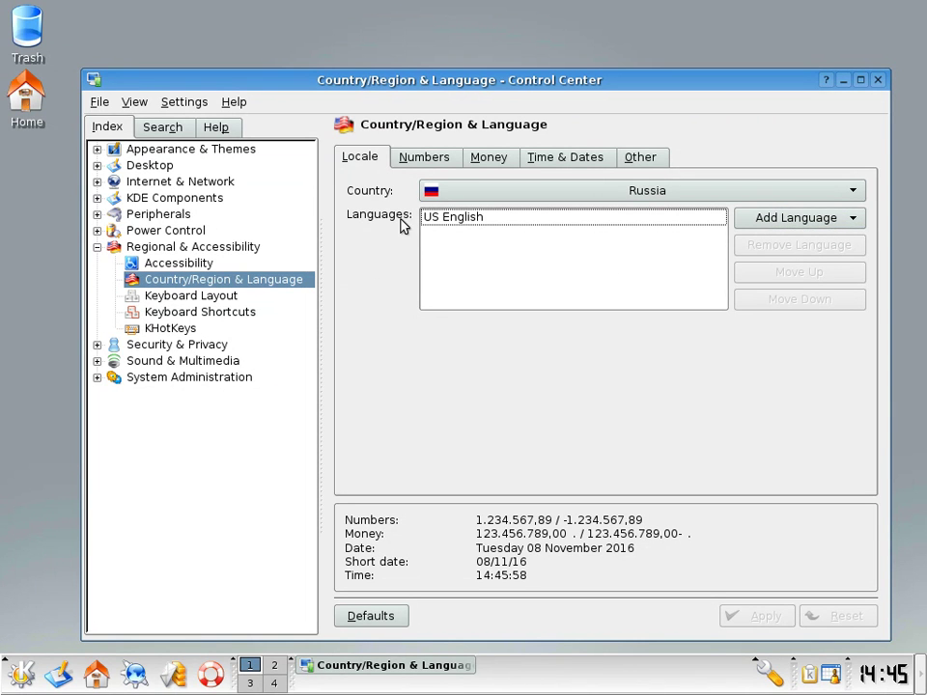
- Enable keyboard layouts, add Russian (ru) to the active layouts, and apply the change
click(214, 299)
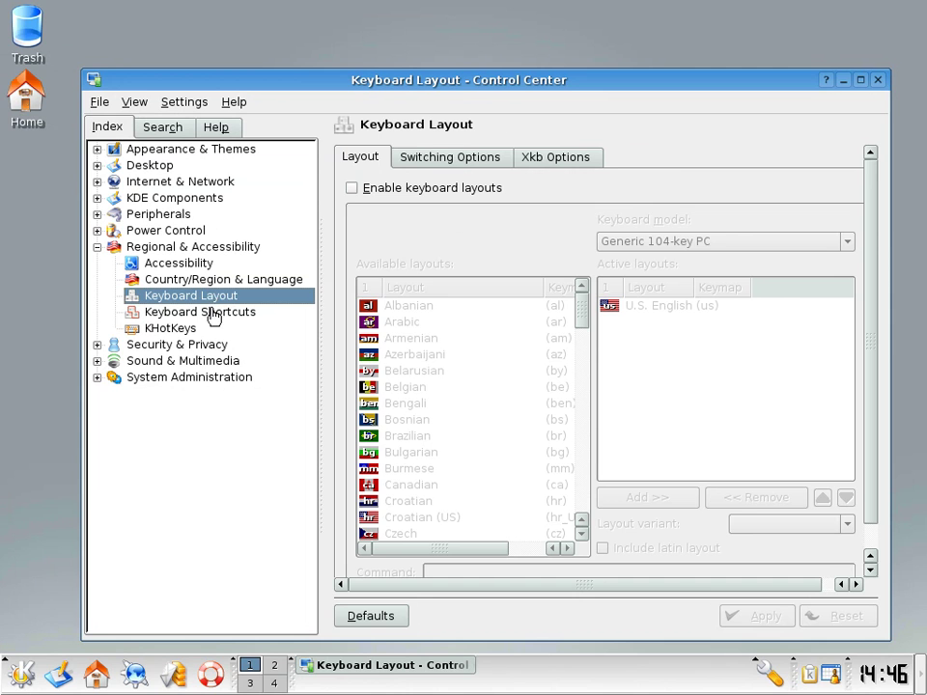
click(397, 193)
scroll(482, 444, down, 20)
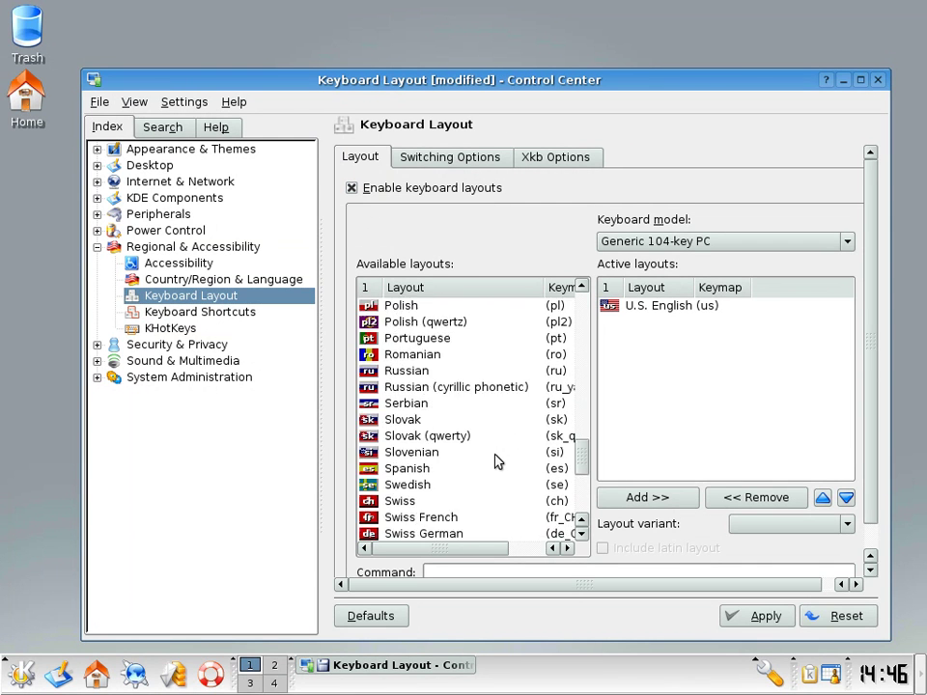
click(413, 386)
click(415, 371)
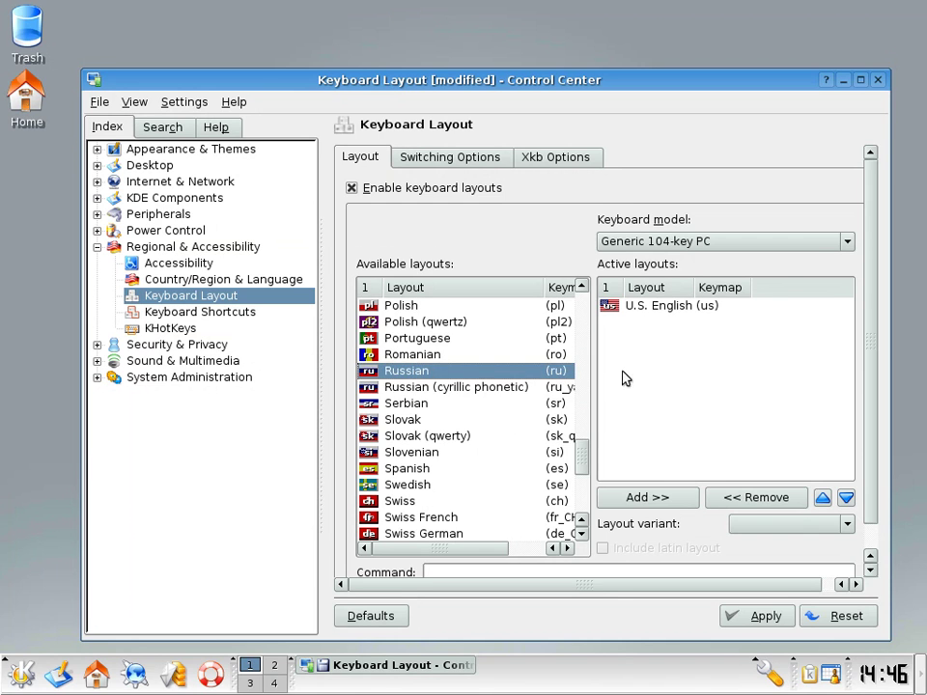
click(646, 497)
click(765, 618)
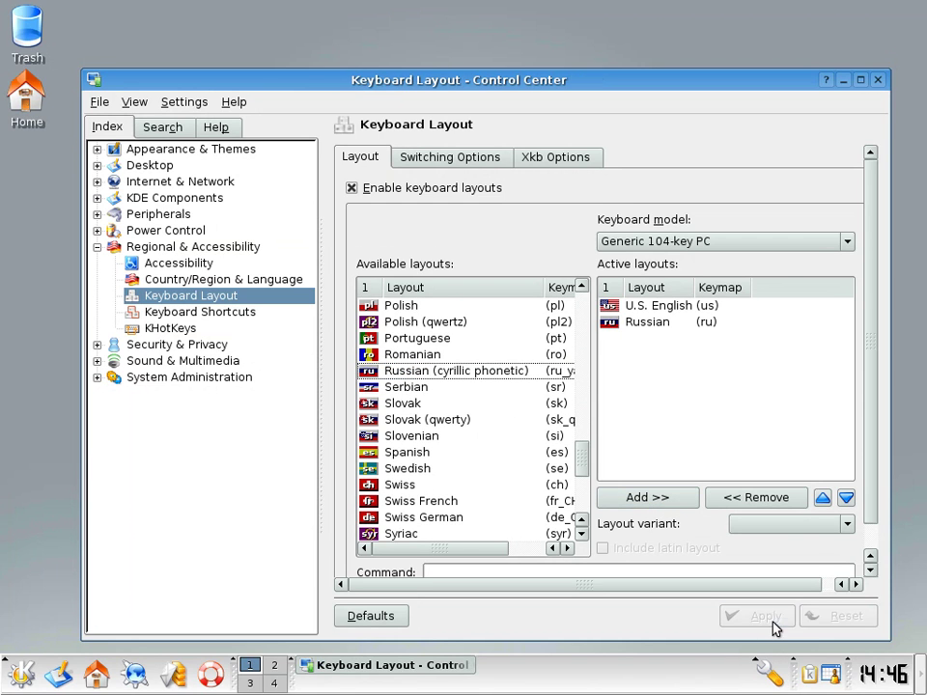
- Check the layout choices of the KDE Keyboard Tool indicator, and view the Keyboard Shortcuts and KHotKeys pages
click(827, 678)
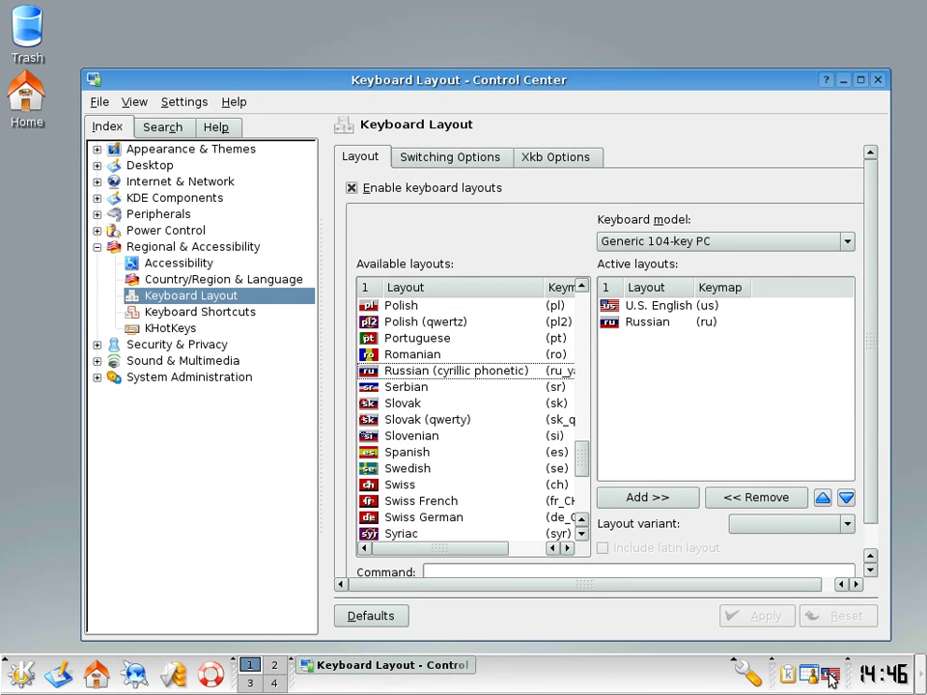
right_click(828, 678)
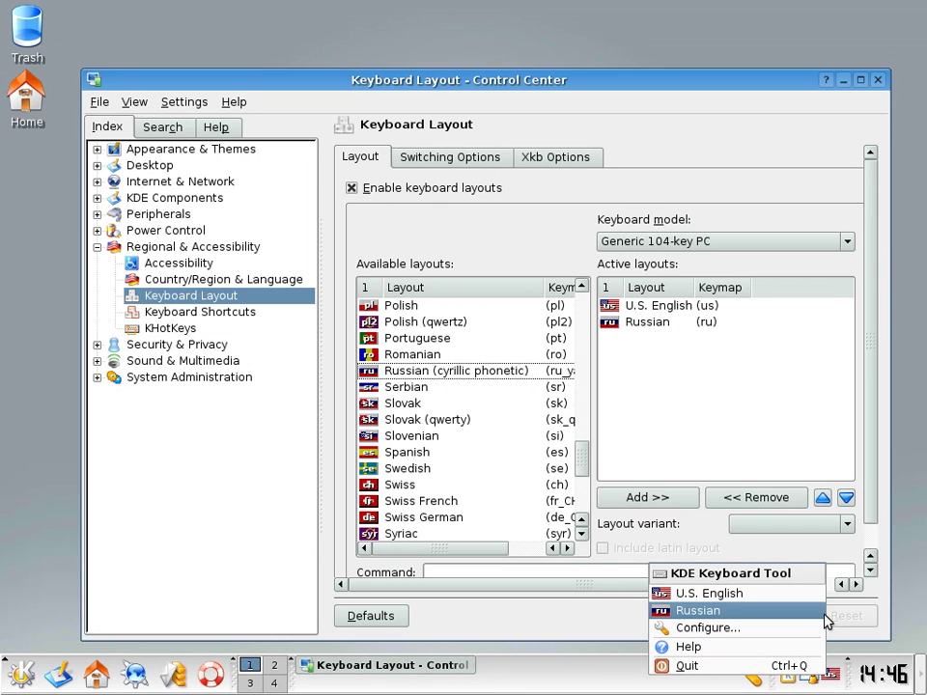
click(164, 314)
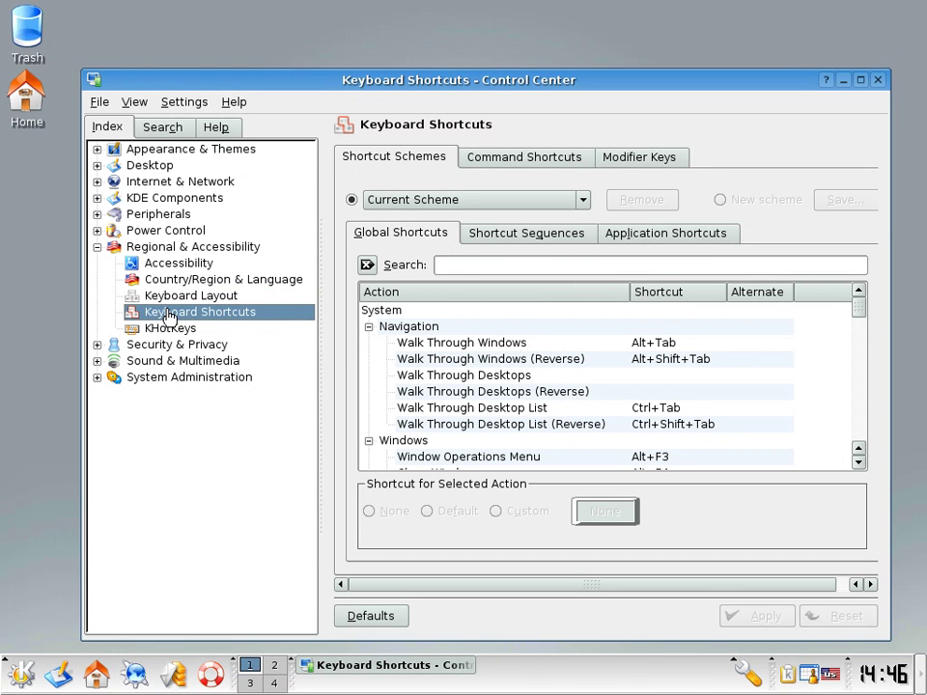
click(169, 328)
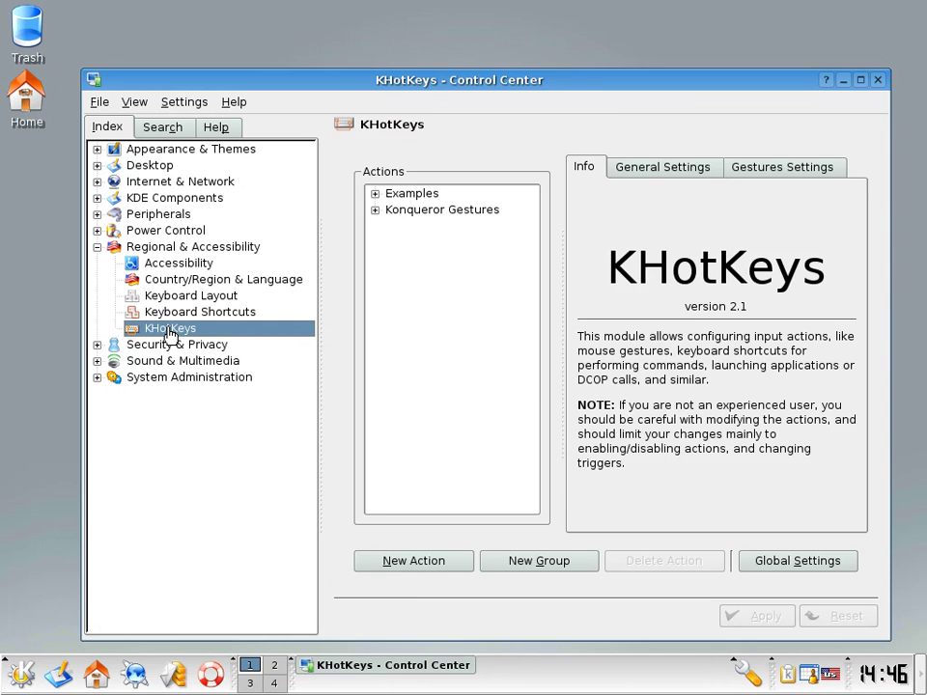
- Expand Security & Privacy, collapse Regional & Accessibility, and view the Crypto settings
click(170, 342)
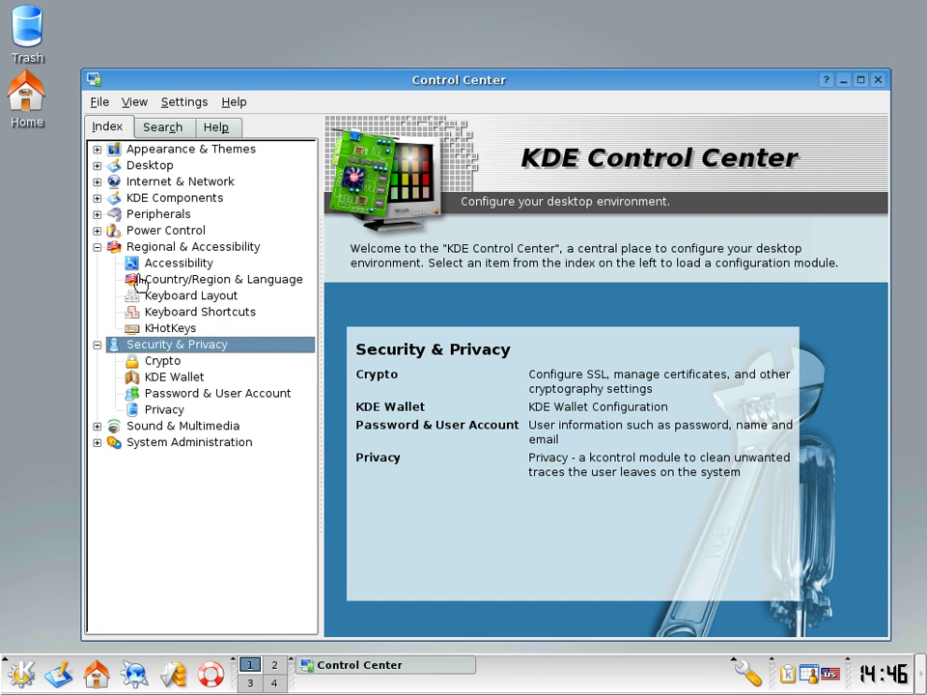
click(97, 247)
click(155, 280)
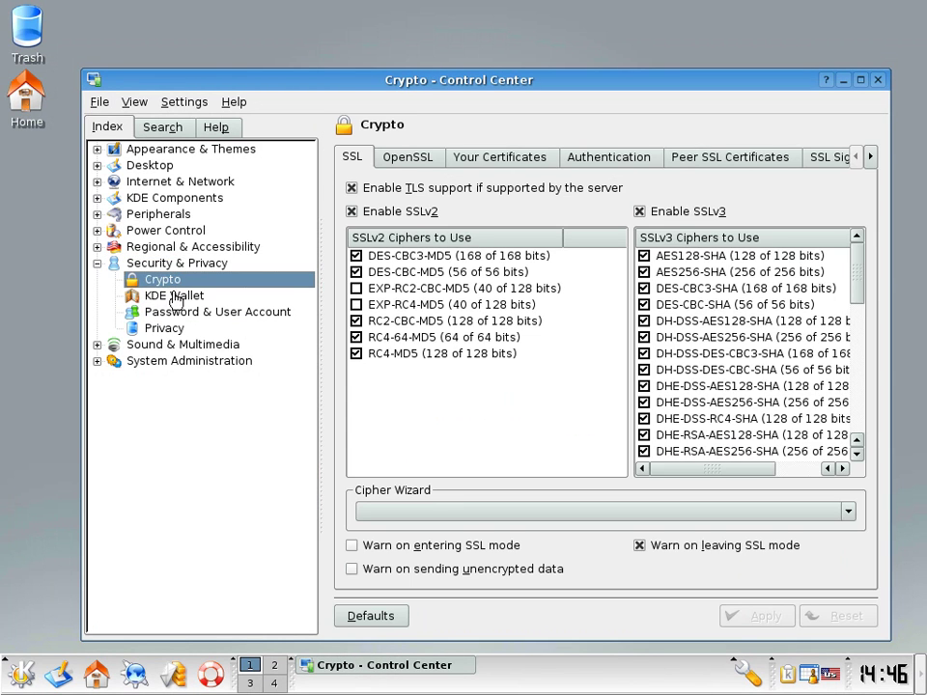
- Examine the SSLv3 cipher list and the OpenSSL, Your Certificates and Authentication settings of the Crypto module
scroll(825, 387, down, 10)
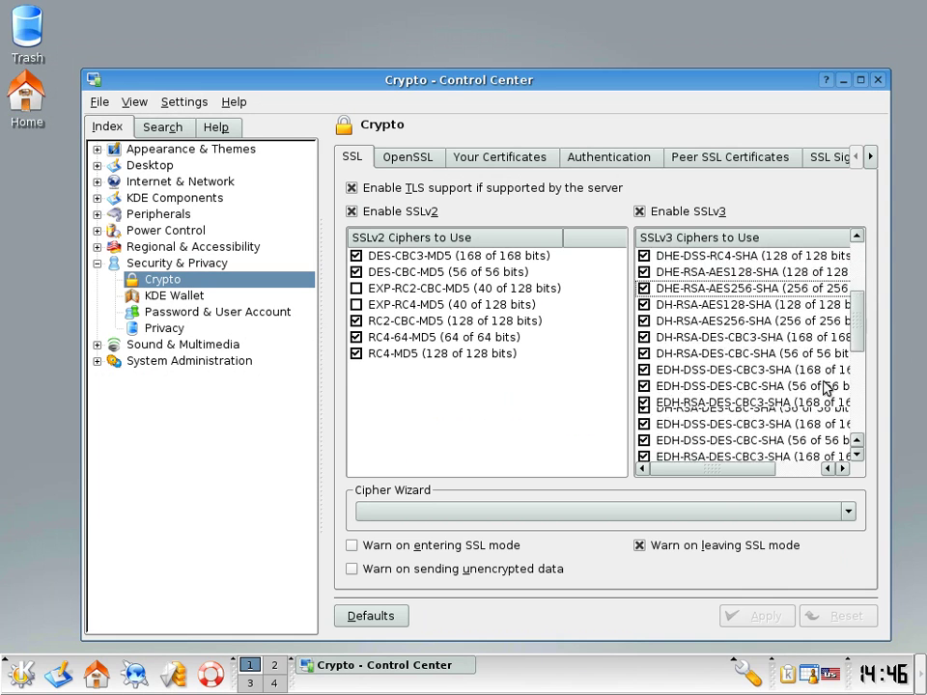
click(394, 157)
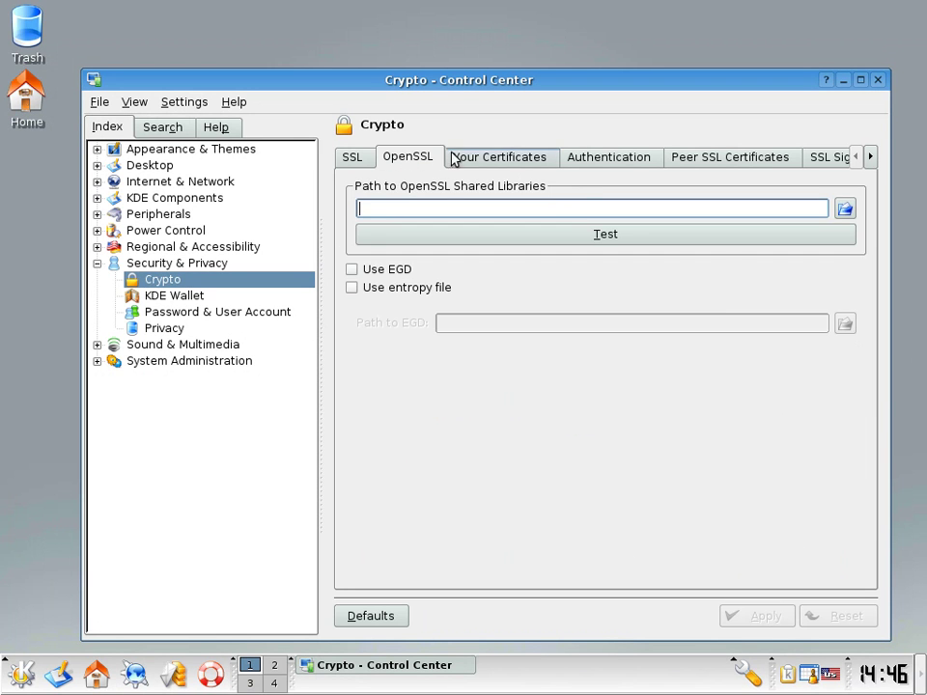
click(472, 159)
click(404, 162)
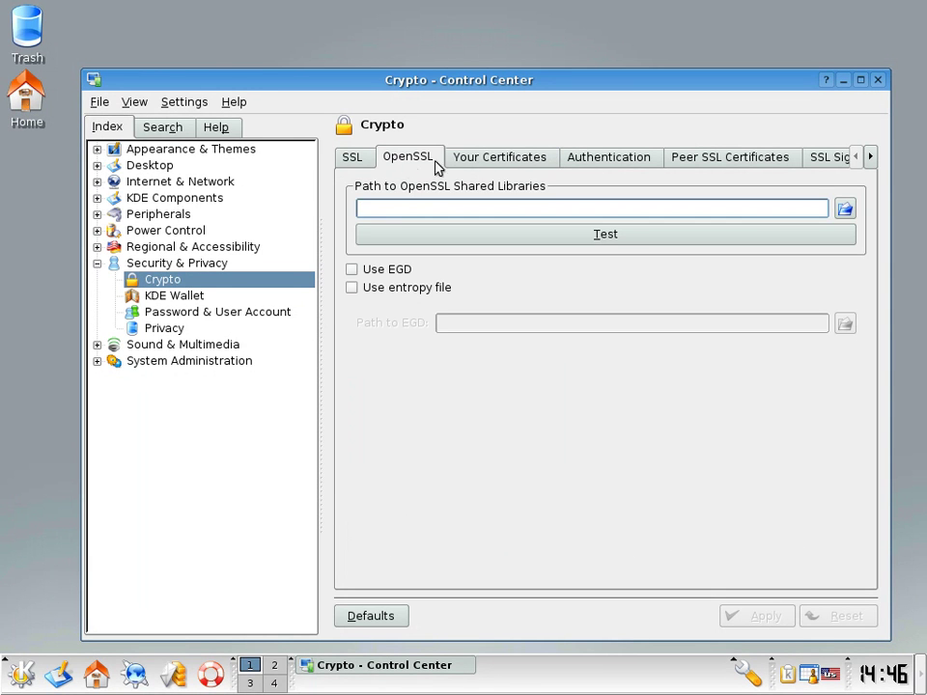
click(618, 158)
- View the KDE Wallet preferences and check the choices for the default wallet
click(204, 299)
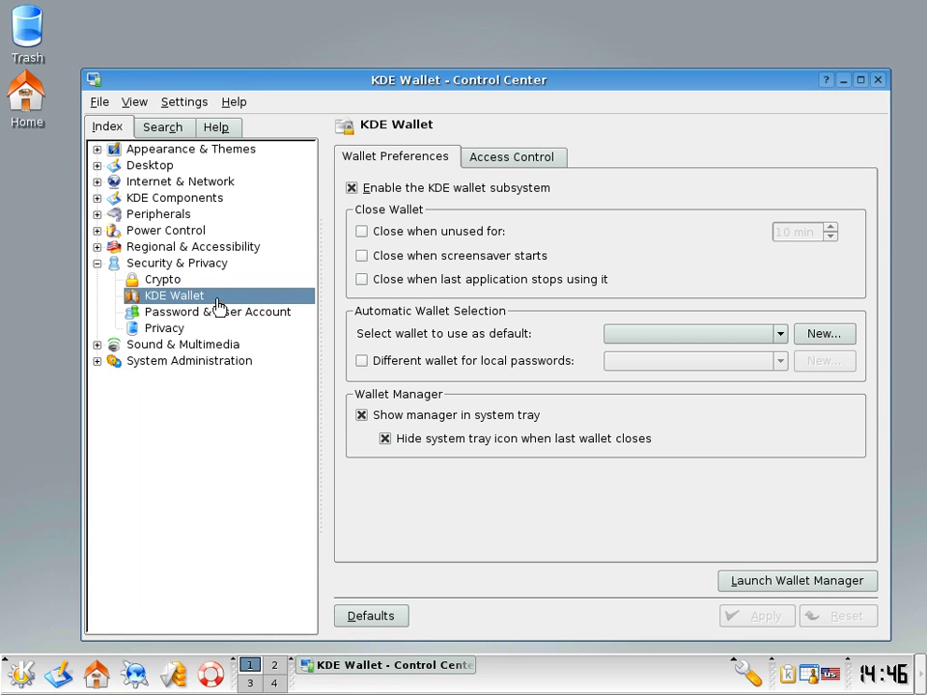
click(740, 331)
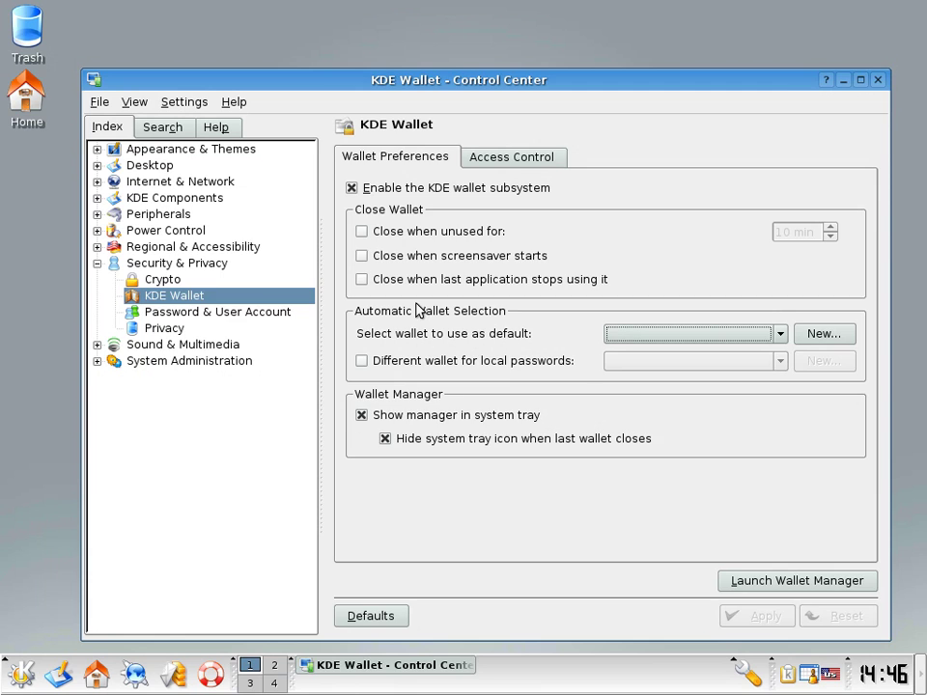
click(198, 327)
- Set the user account's picture to the Scream face and apply the change
click(193, 312)
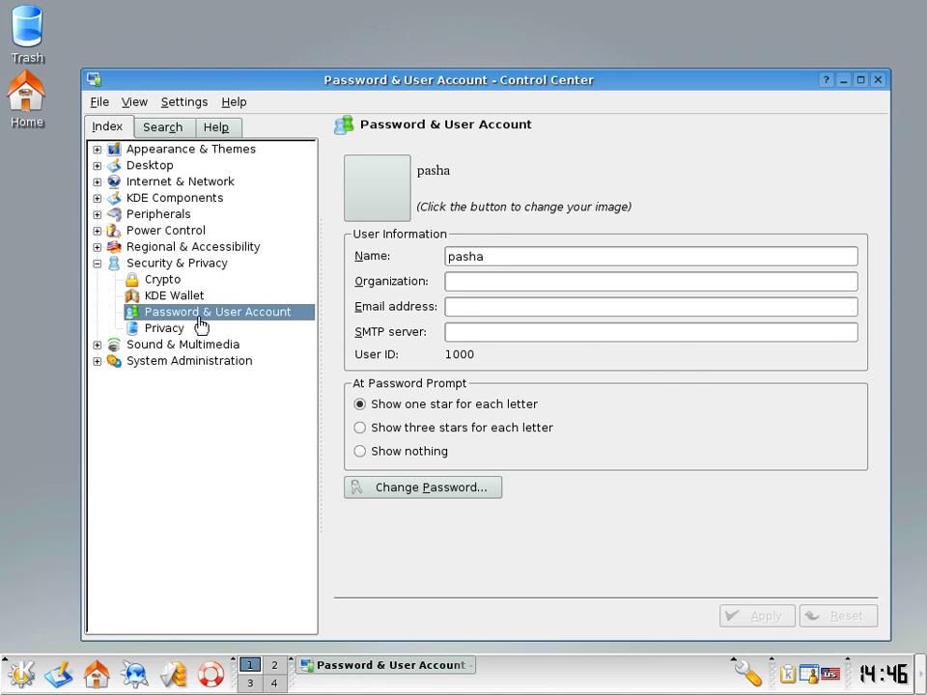
click(386, 190)
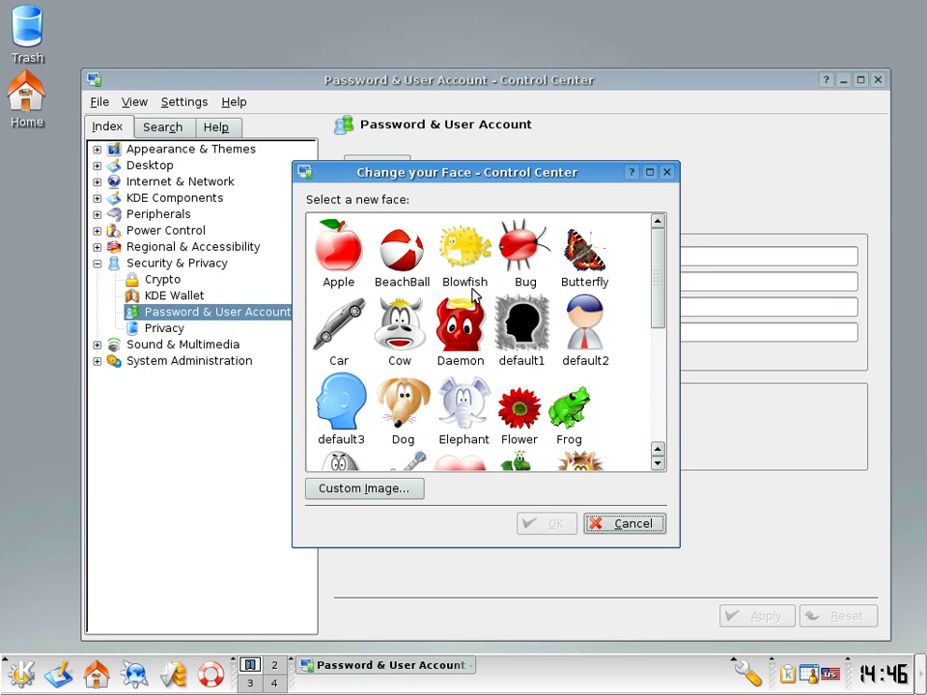
scroll(482, 282, down, 2)
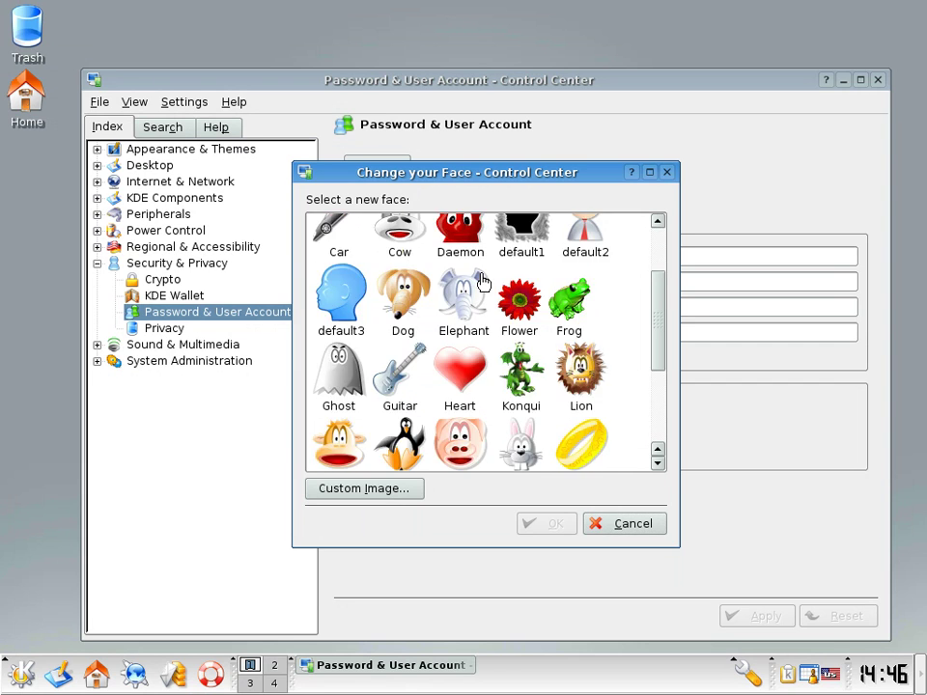
scroll(482, 282, down, 4)
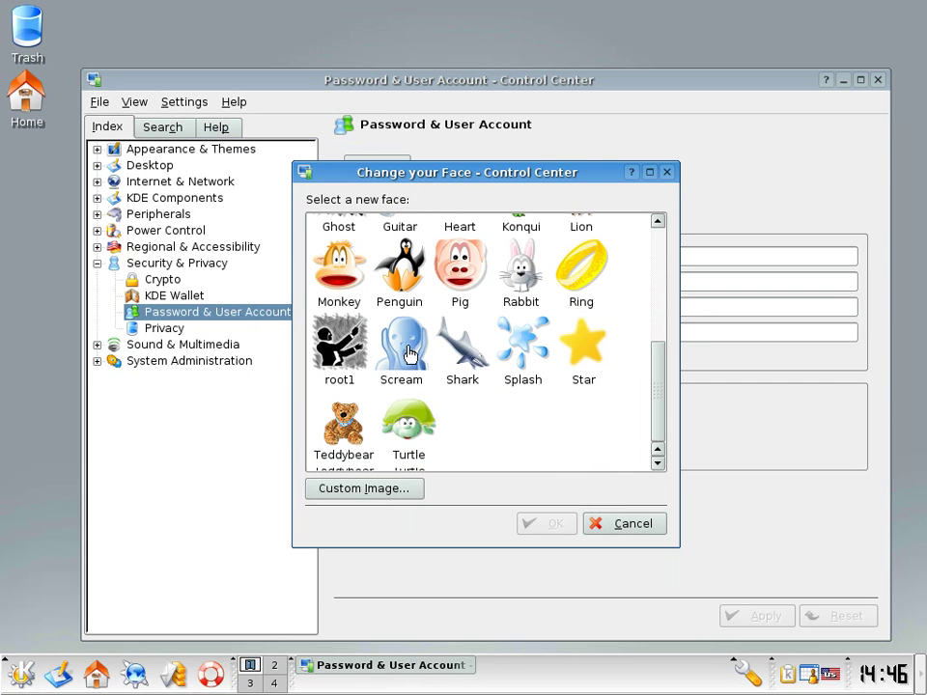
click(407, 349)
click(533, 529)
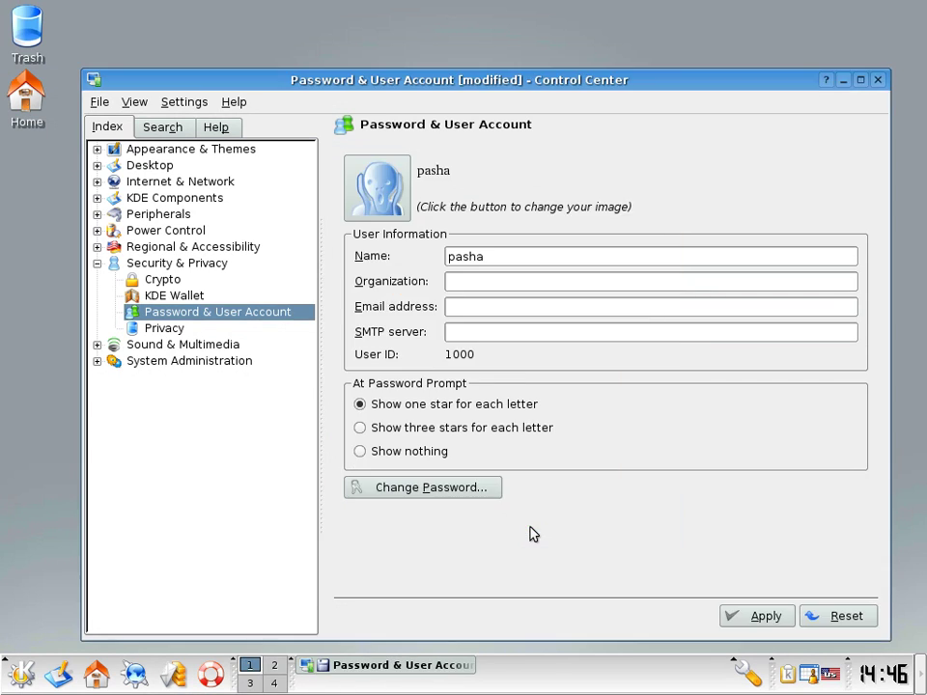
click(740, 618)
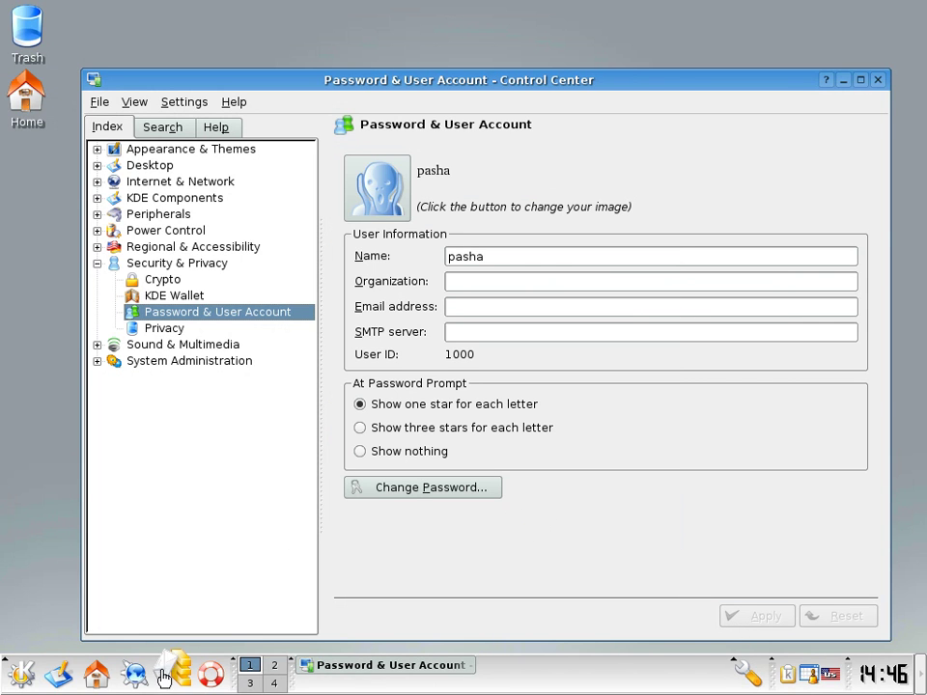
- View the Privacy settings and the Audio CDs settings under Sound & Multimedia, collapsing Security & Privacy
click(166, 330)
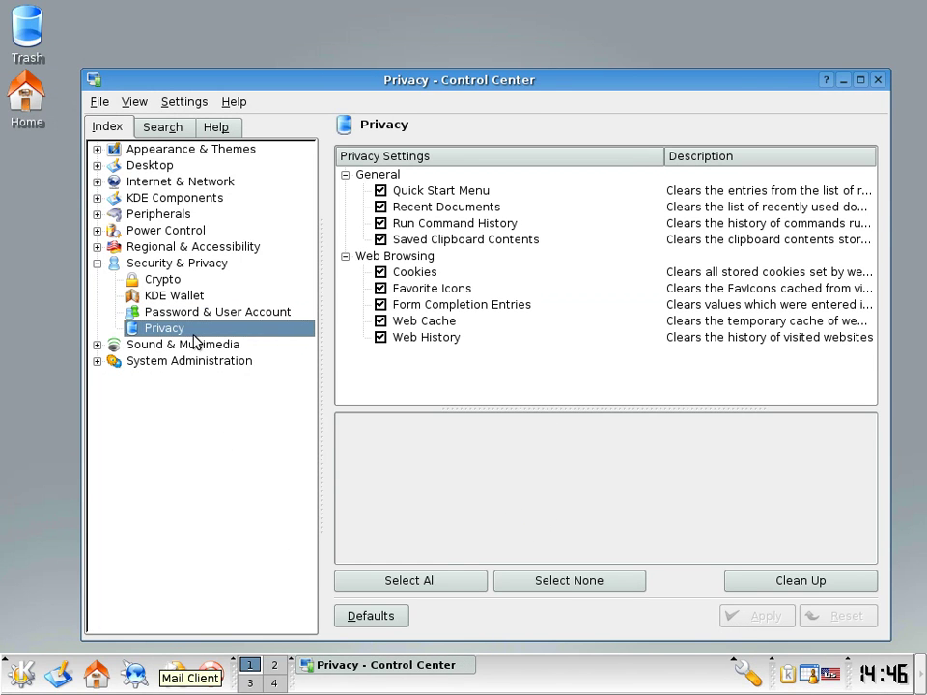
click(155, 345)
click(155, 362)
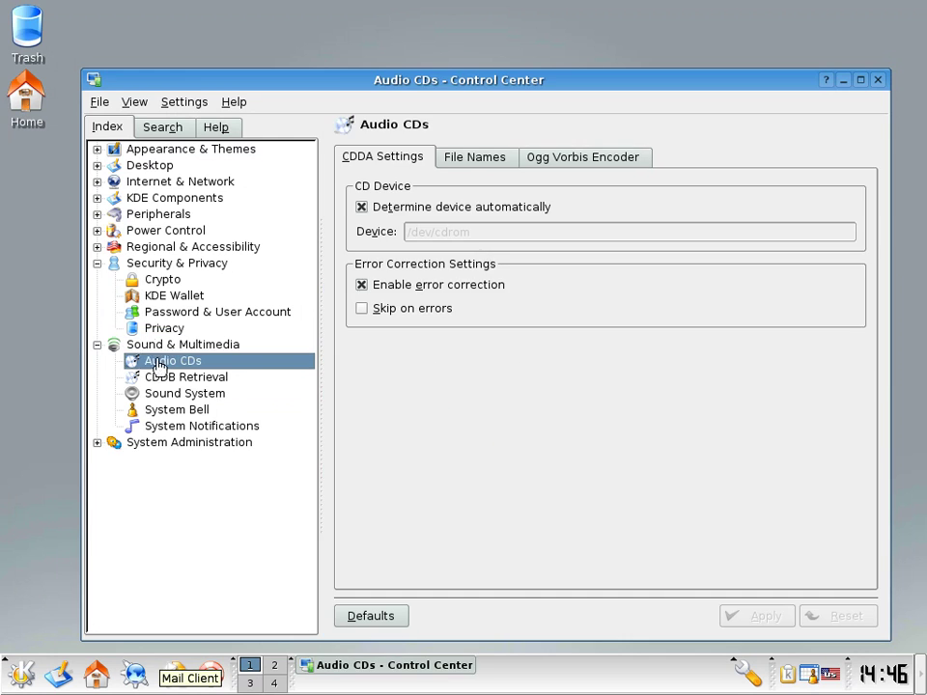
click(96, 262)
- View the CDDB Retrieval, Sound System, System Bell and System Notifications settings, and collapse Sound & Multimedia
click(166, 310)
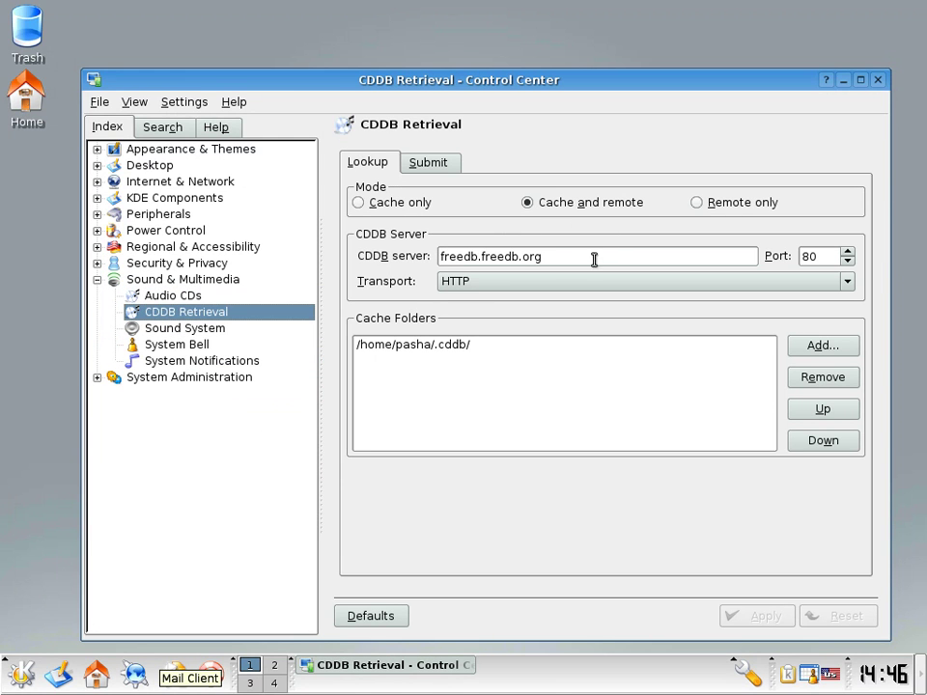
click(191, 333)
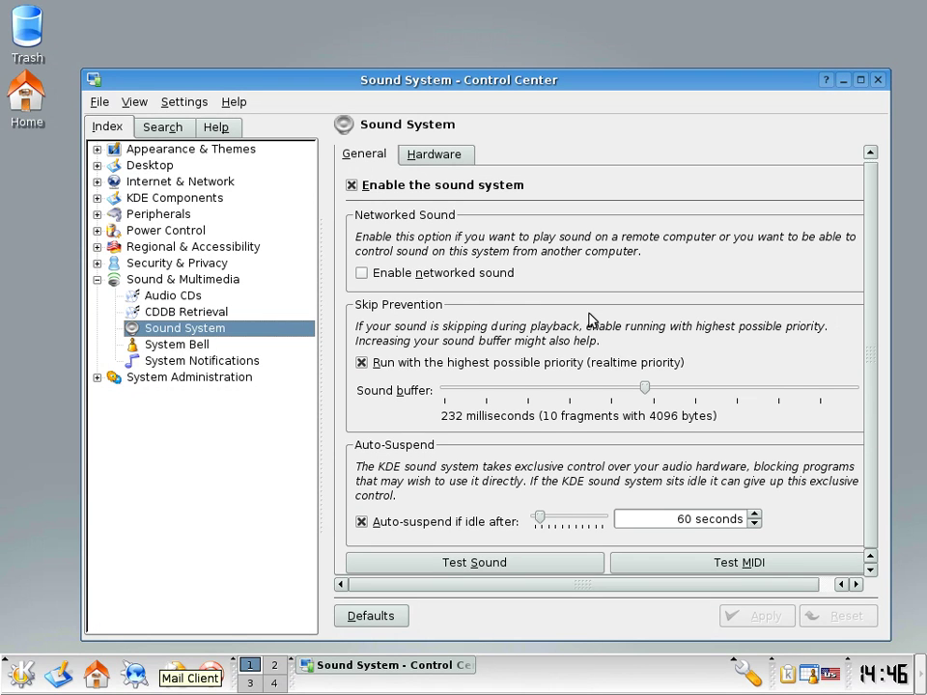
click(217, 345)
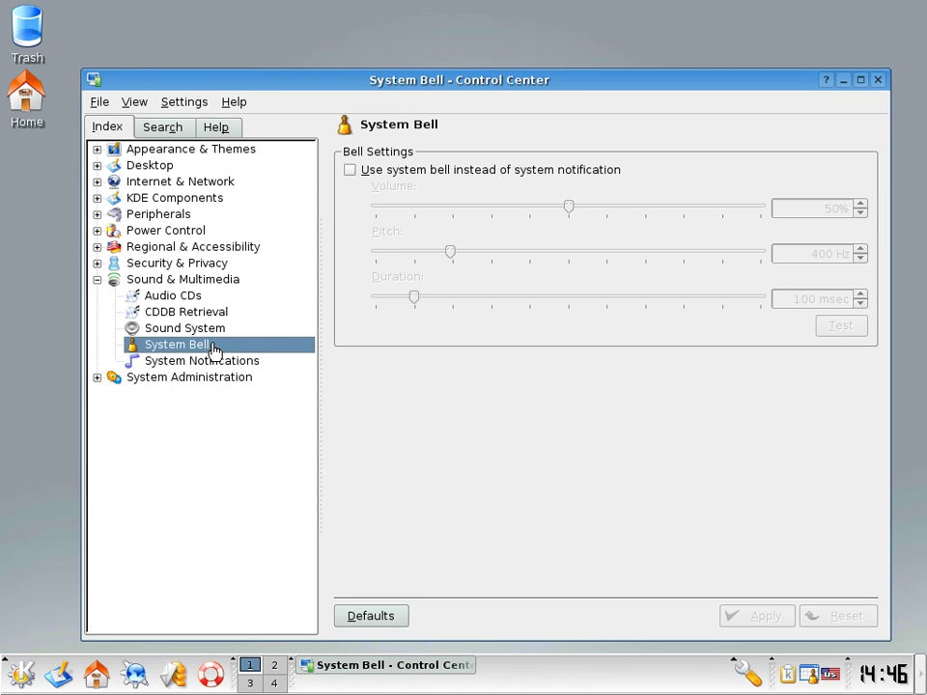
click(212, 361)
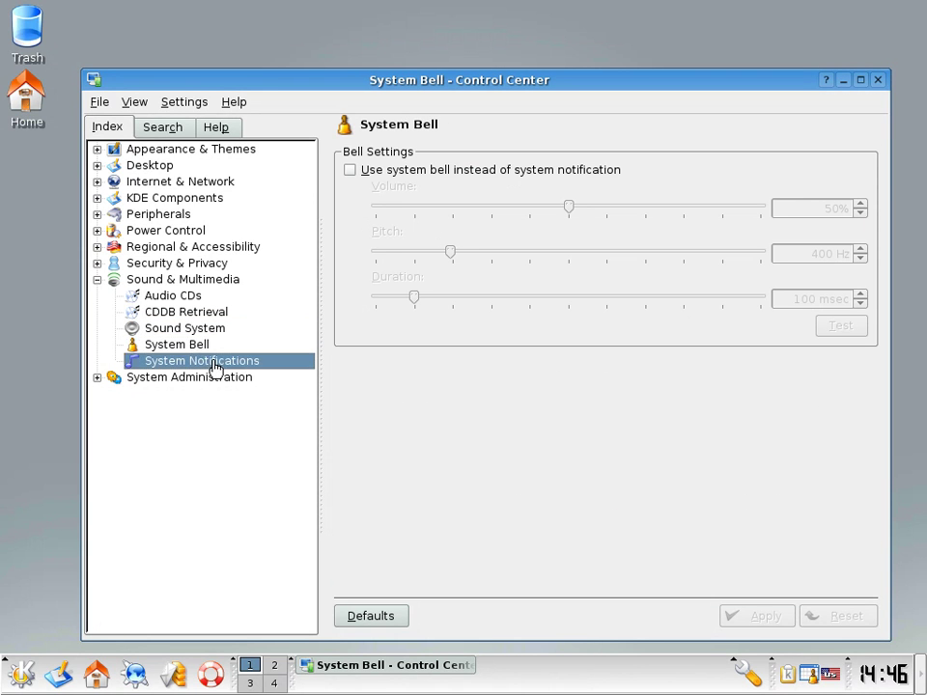
click(97, 279)
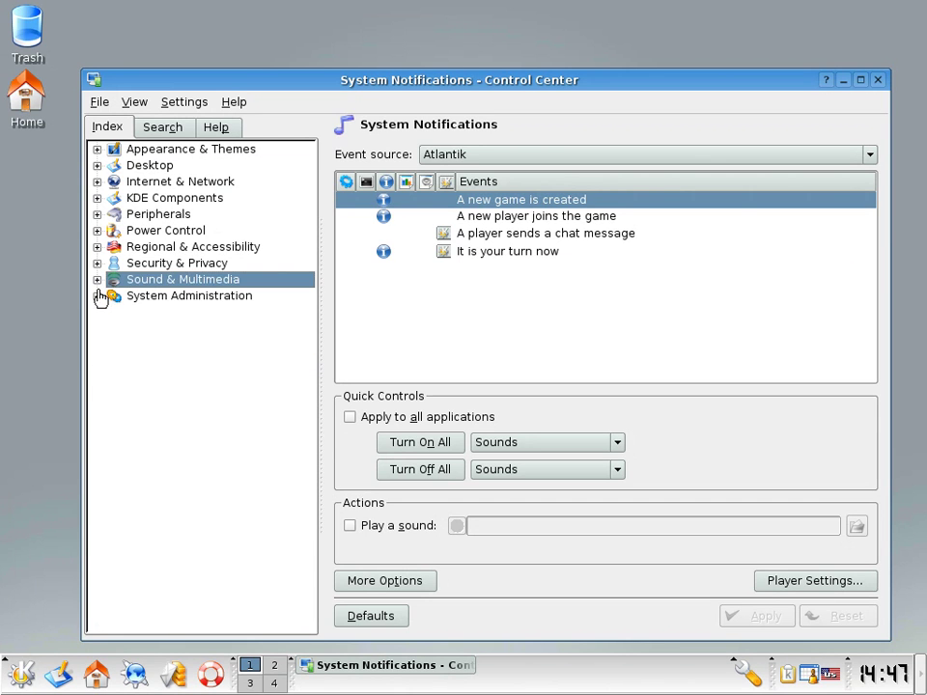
- Expand System Administration and view the Date & Time, Font Installer, IBM Thinkpad Laptop and Image Index modules
click(96, 296)
click(150, 314)
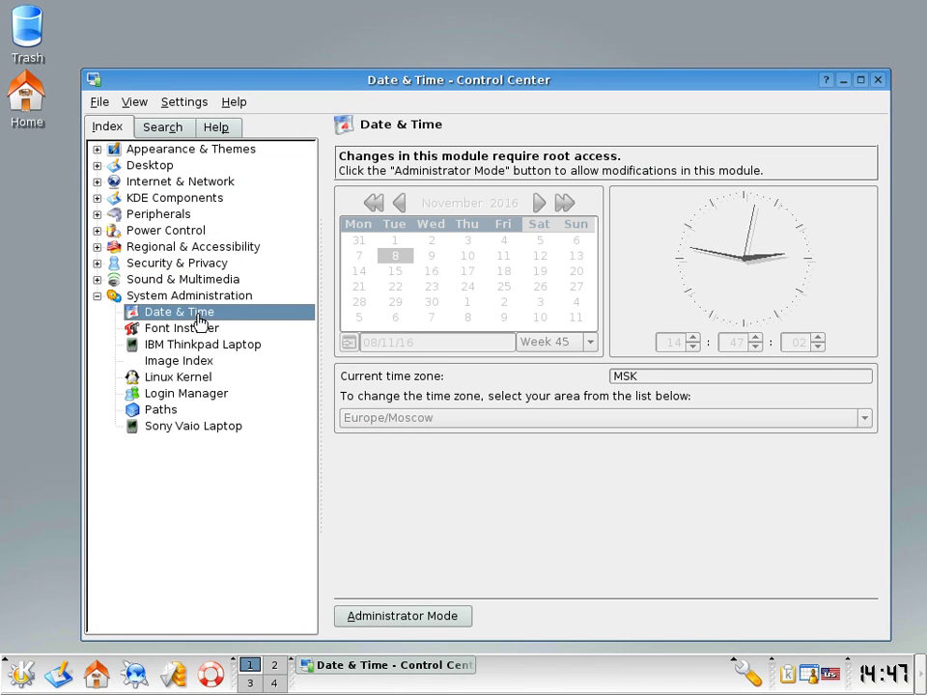
click(221, 333)
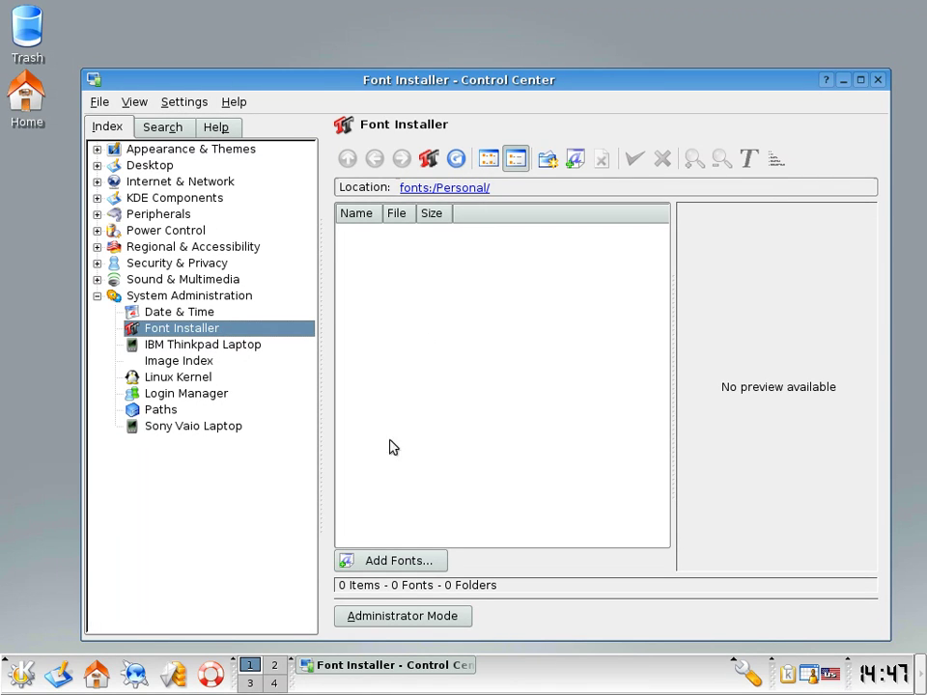
click(236, 348)
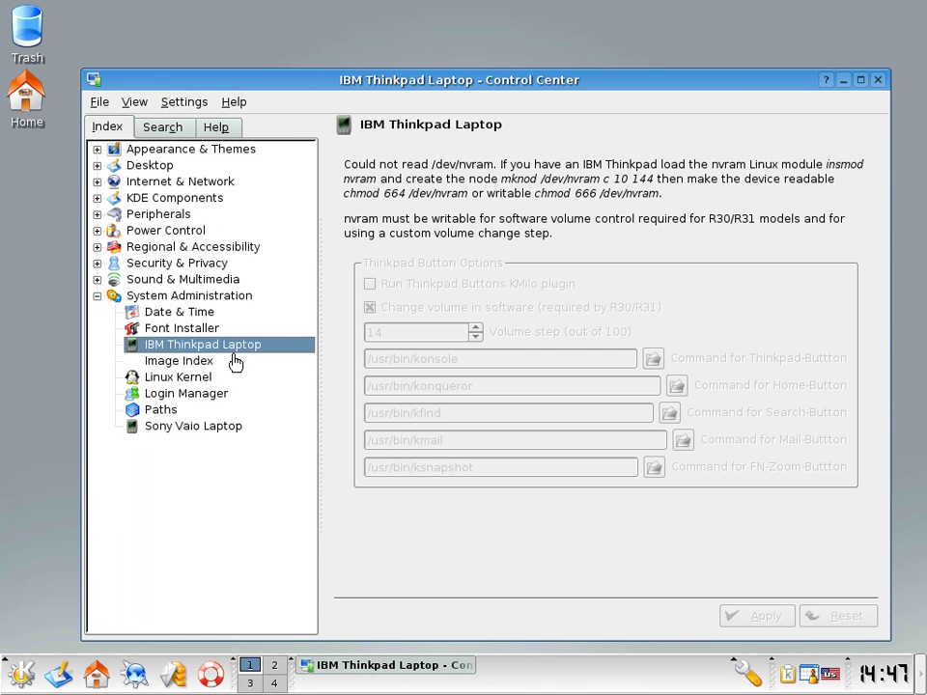
click(234, 361)
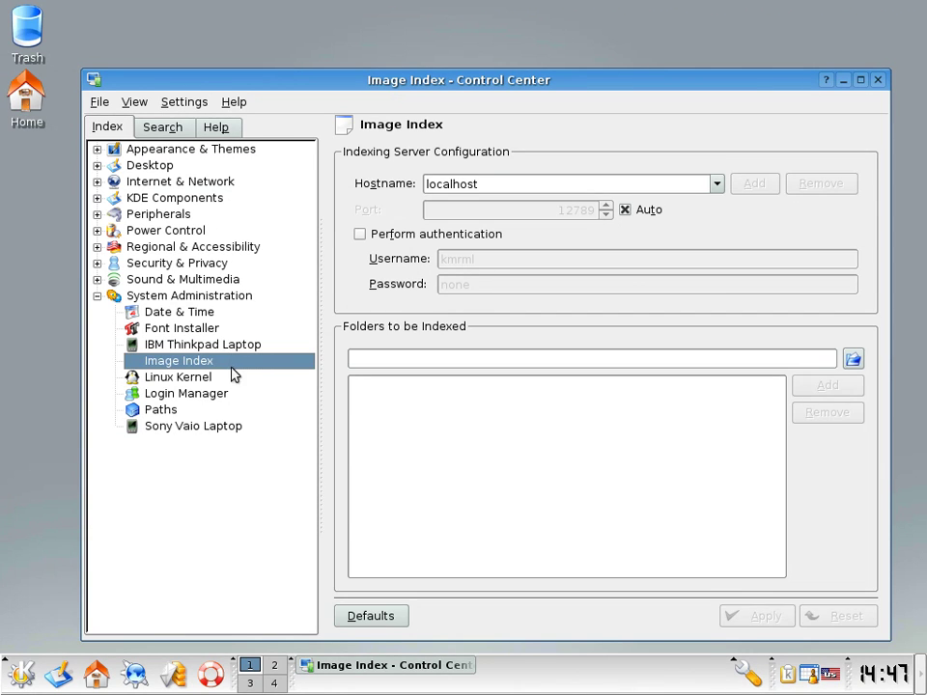
- Read the Linux Kernel module's page and check its architecture choices
click(230, 379)
scroll(676, 371, down, 1)
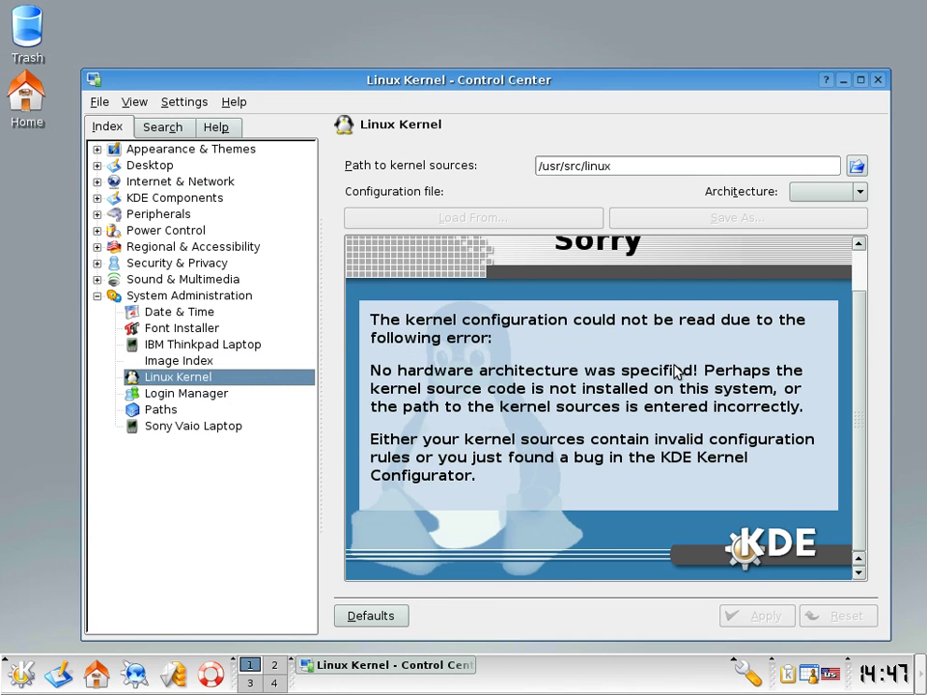
scroll(676, 372, up, 1)
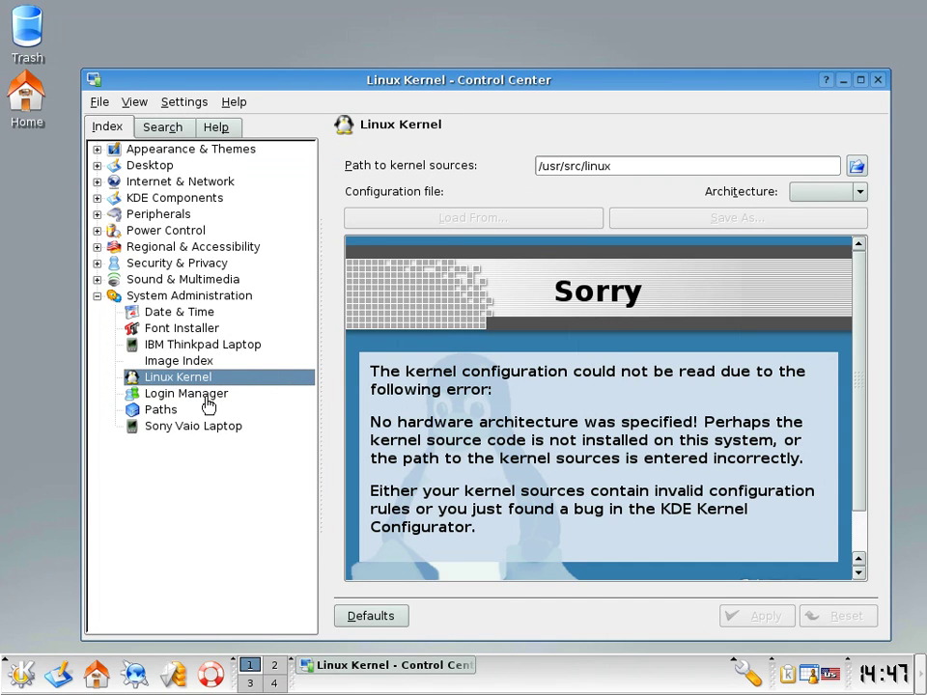
click(848, 196)
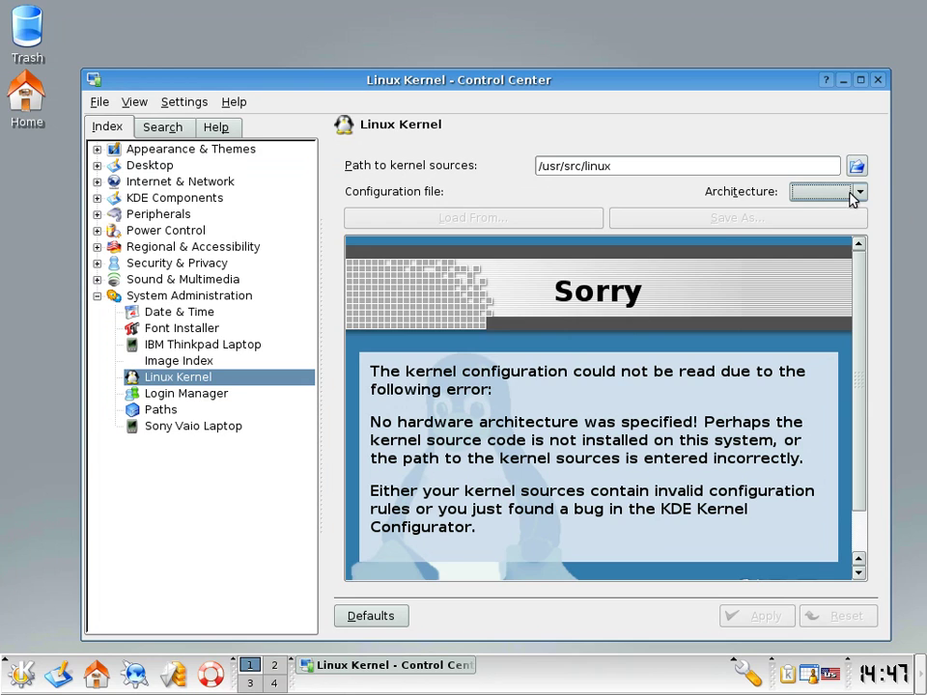
- View the Login Manager, Paths and Sony Vaio Laptop modules, and close the Control Center
click(185, 395)
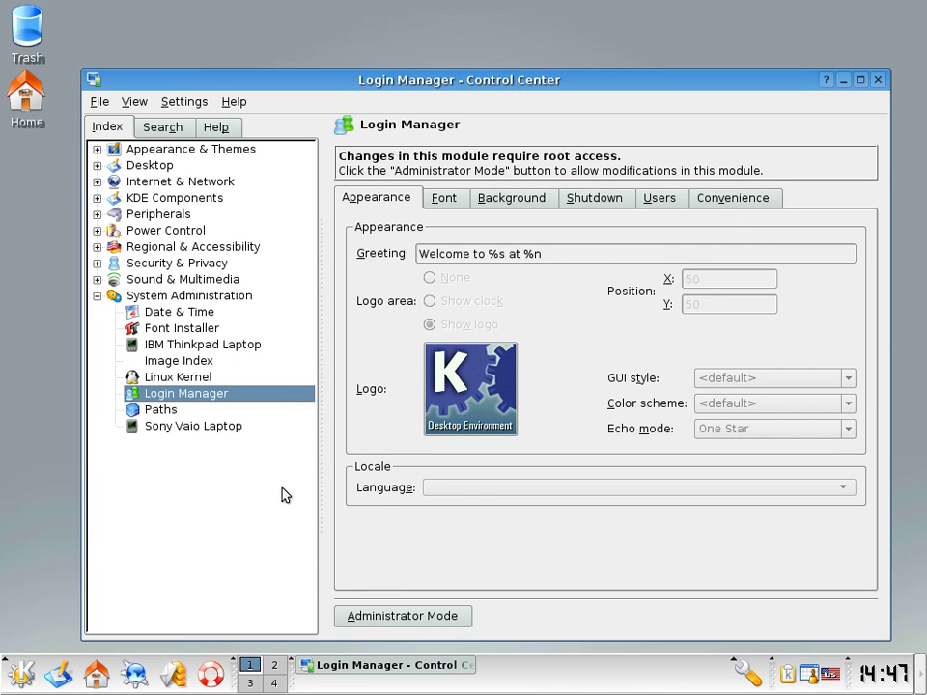
click(174, 412)
click(192, 428)
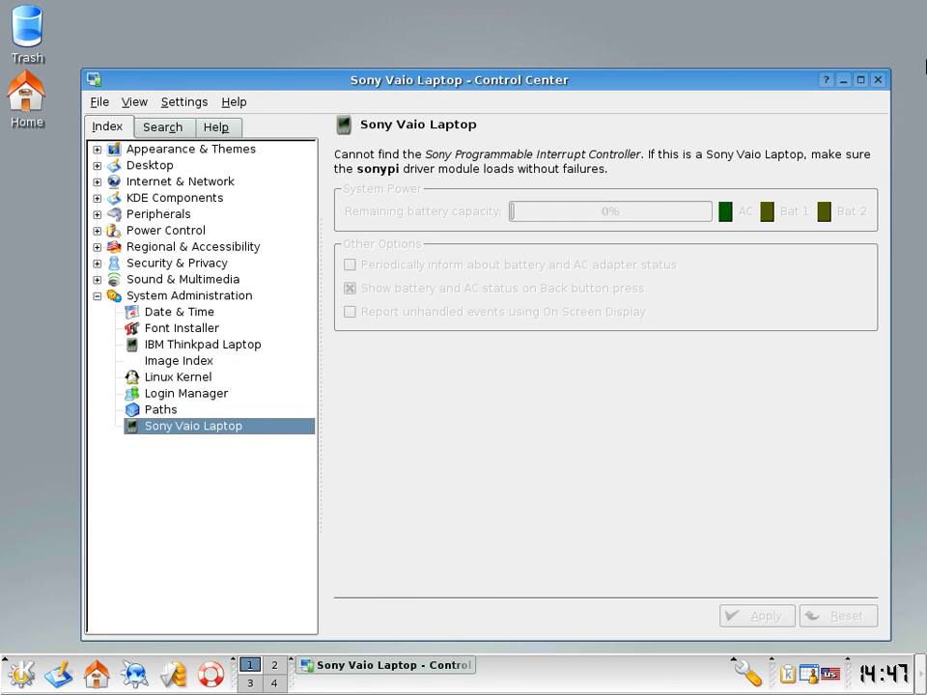
click(877, 80)
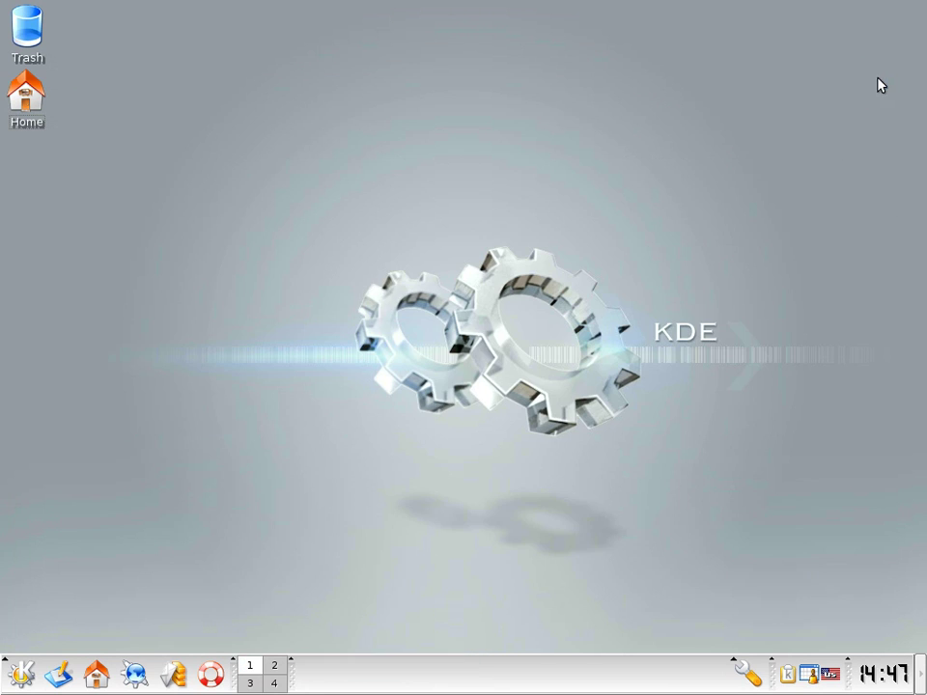
- Browse the installed applications in the Editors, Edutainment and Games categories, including the Science, Teaching Tools and Tactics & Strategy groups
click(25, 674)
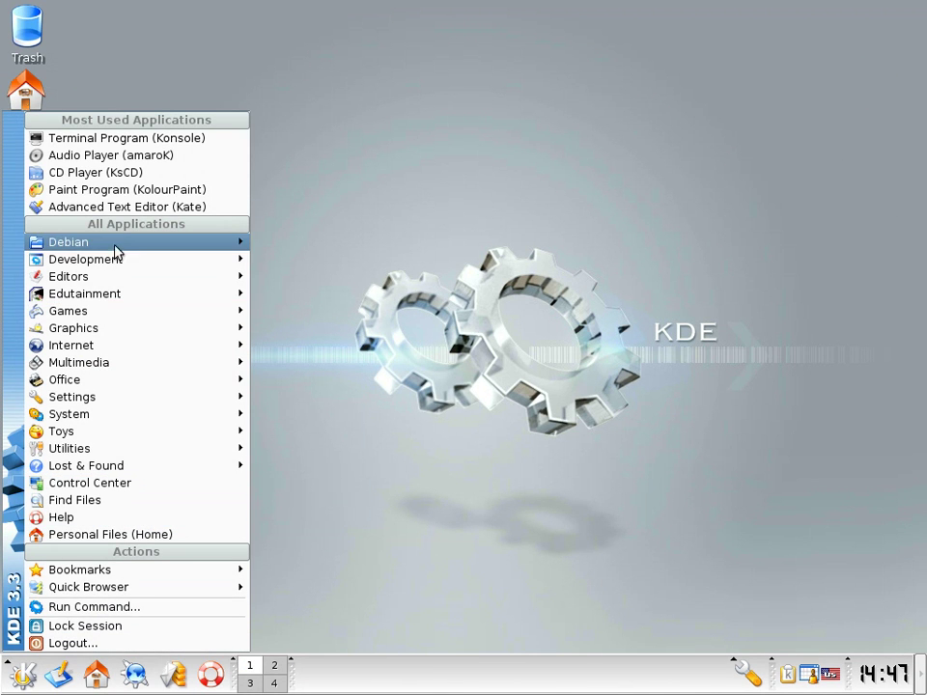
mouse_move(114, 261)
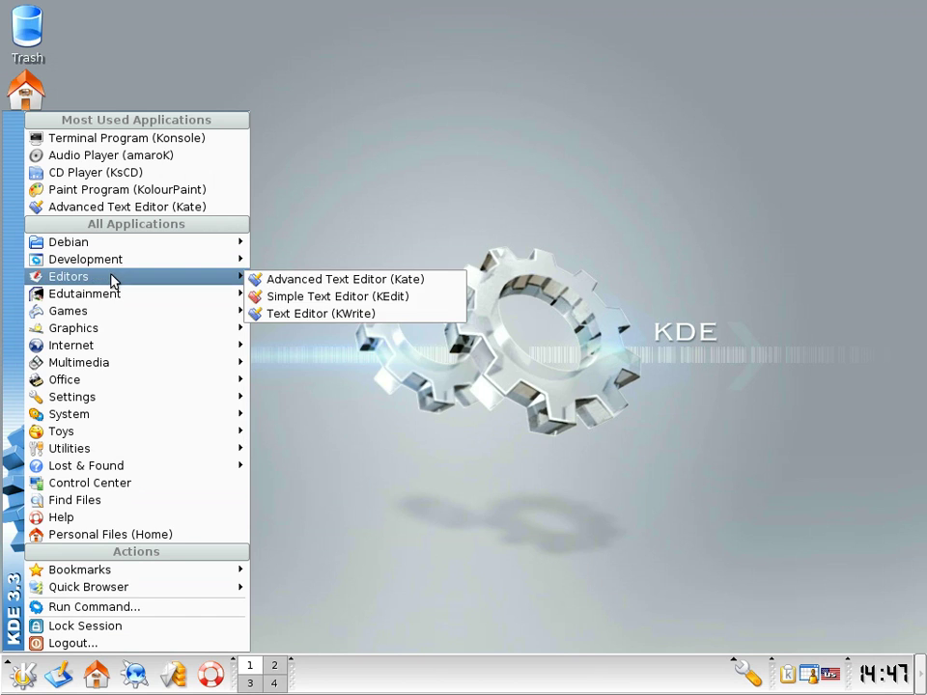
mouse_move(112, 293)
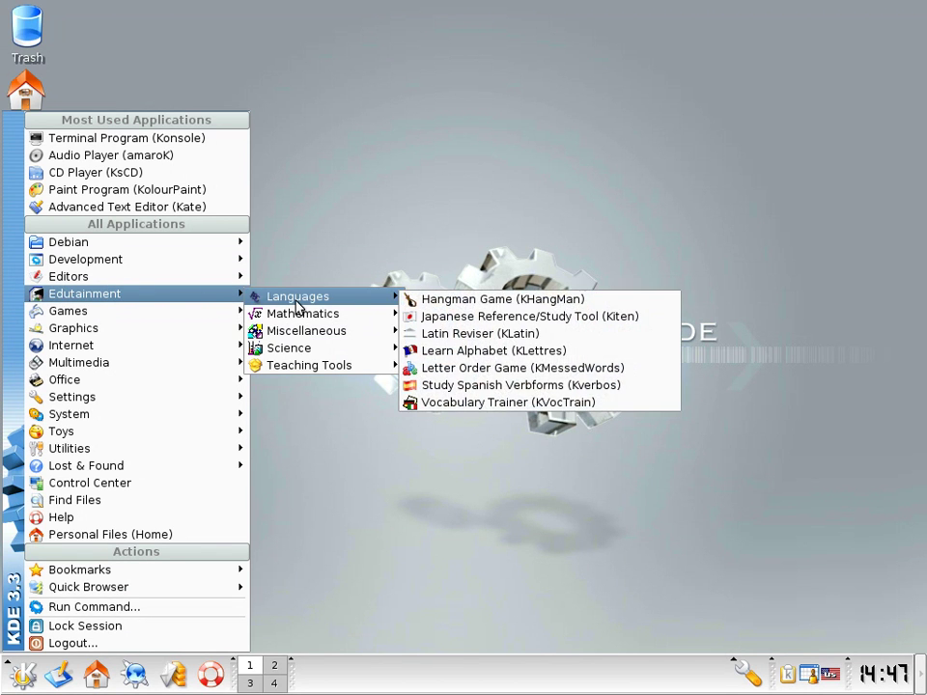
mouse_move(302, 316)
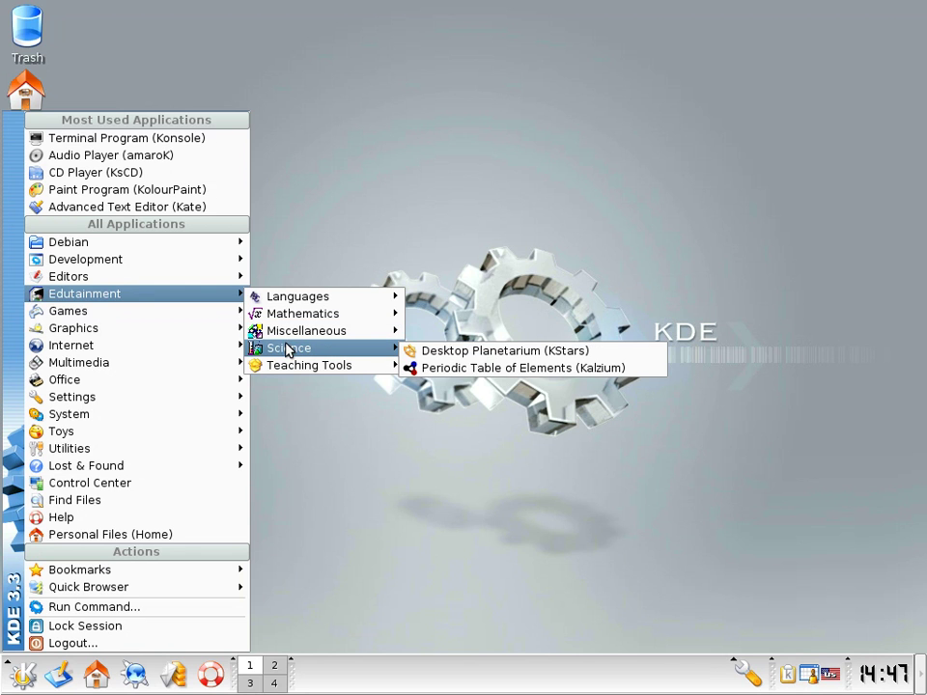
mouse_move(283, 367)
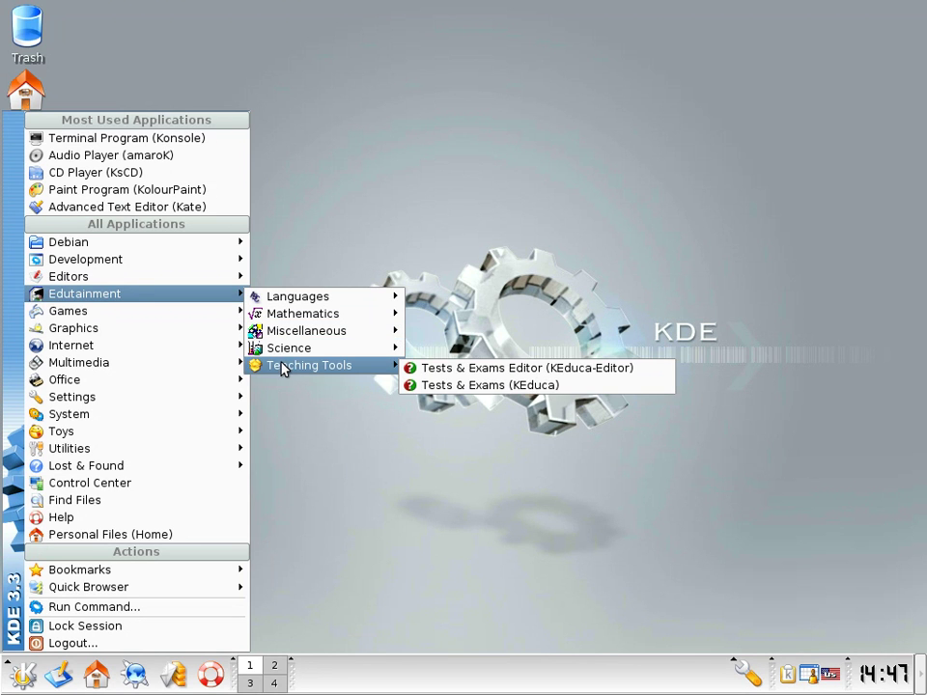
mouse_move(146, 313)
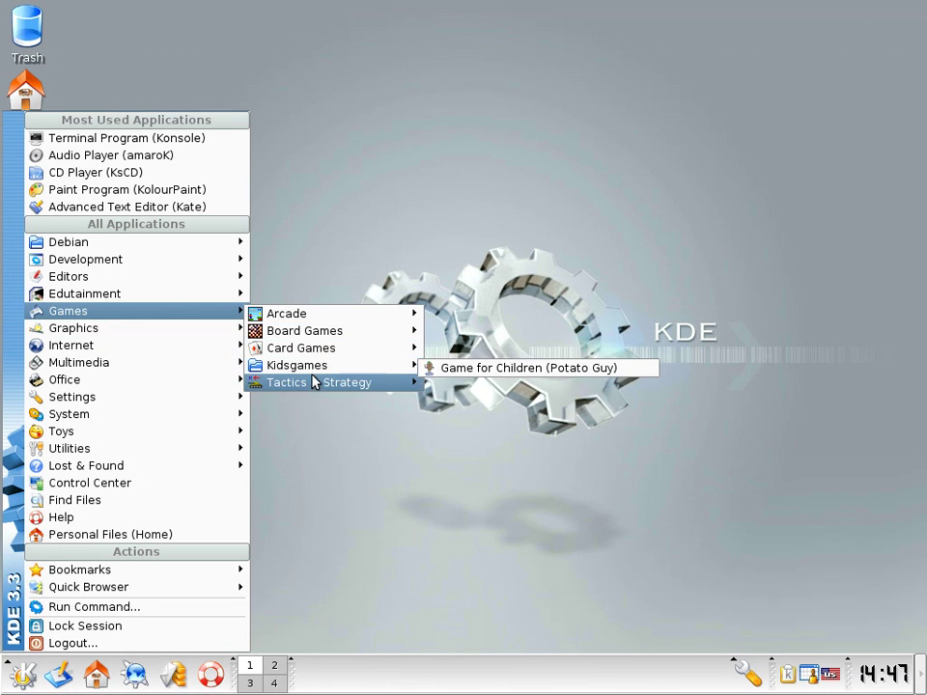
mouse_move(312, 382)
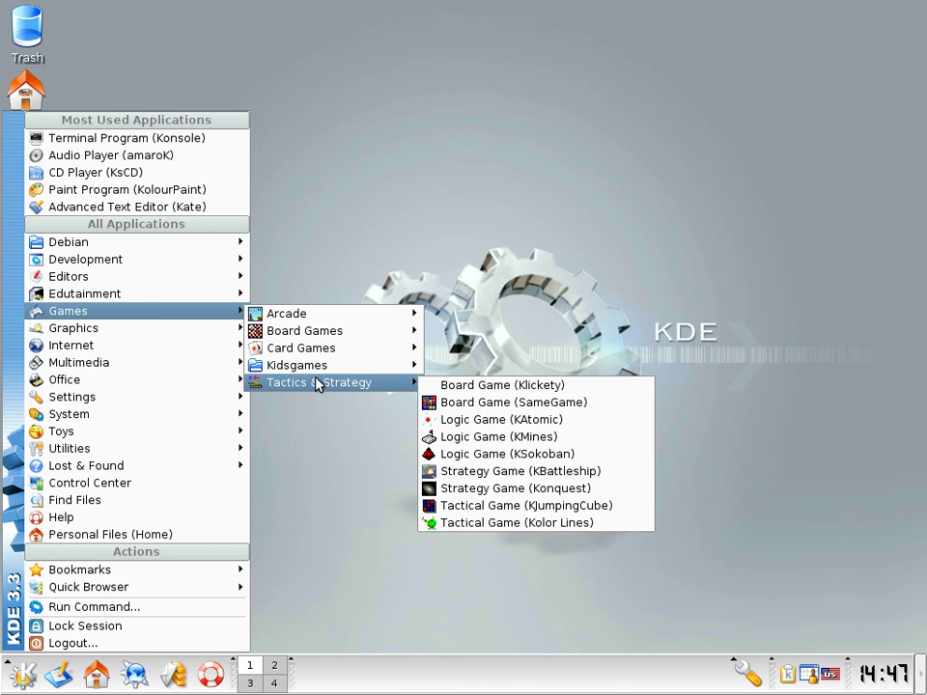
- Launch the KMines logic game, move its window towards the middle of the desktop and close it
click(534, 438)
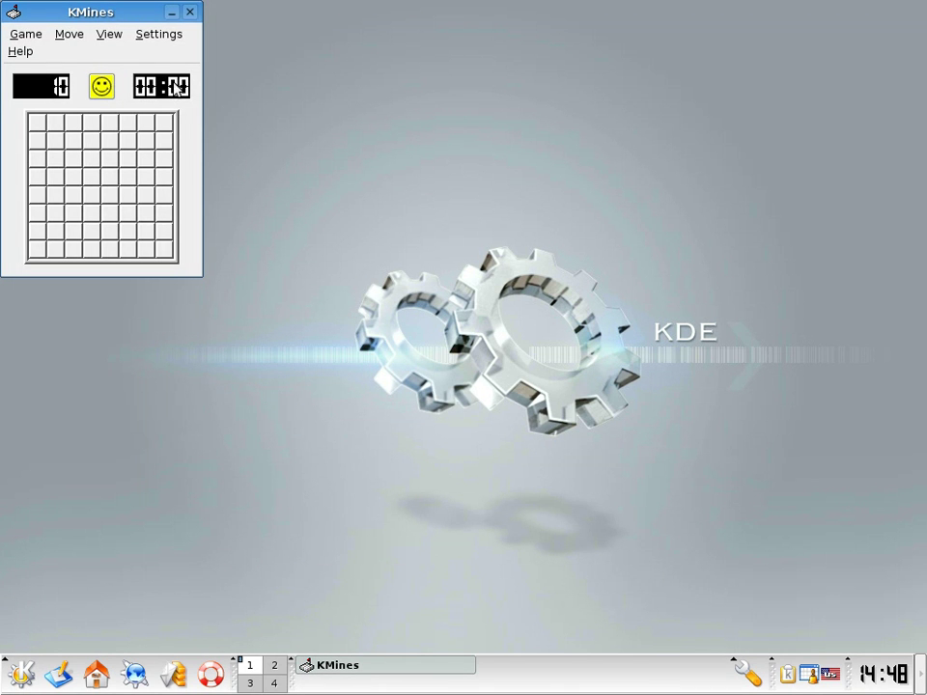
drag(75, 26, 376, 233)
click(492, 221)
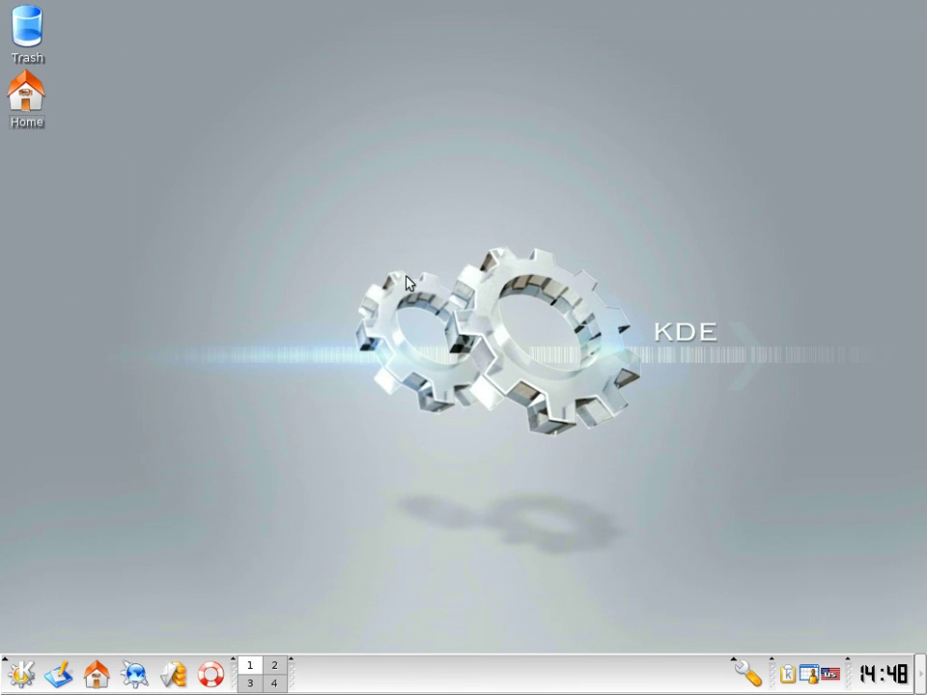
- Look through the Graphics applications, launch the KolourPaint paint program and close it
click(36, 673)
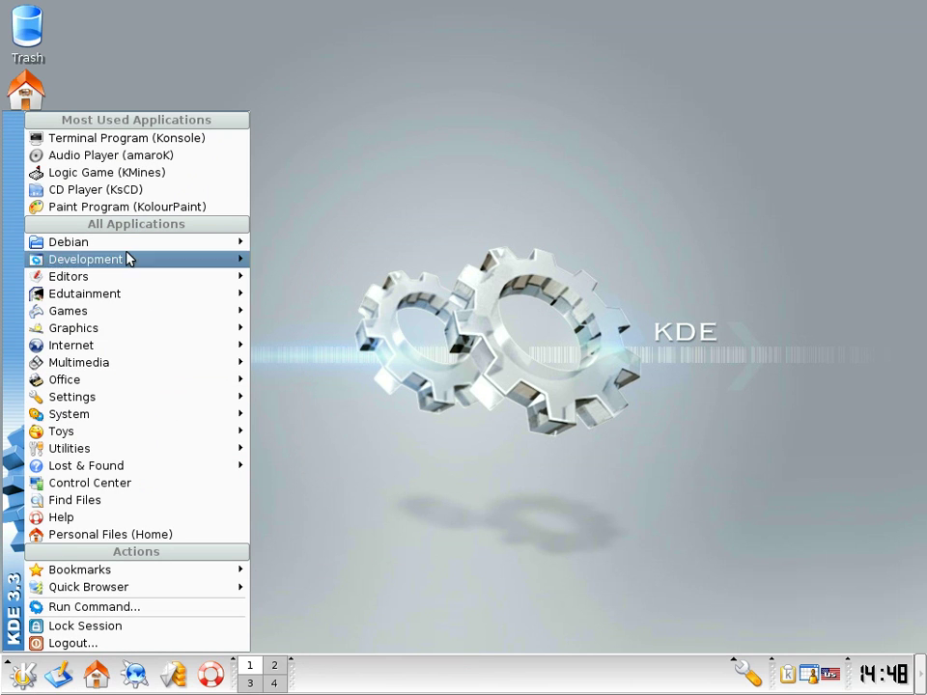
mouse_move(112, 332)
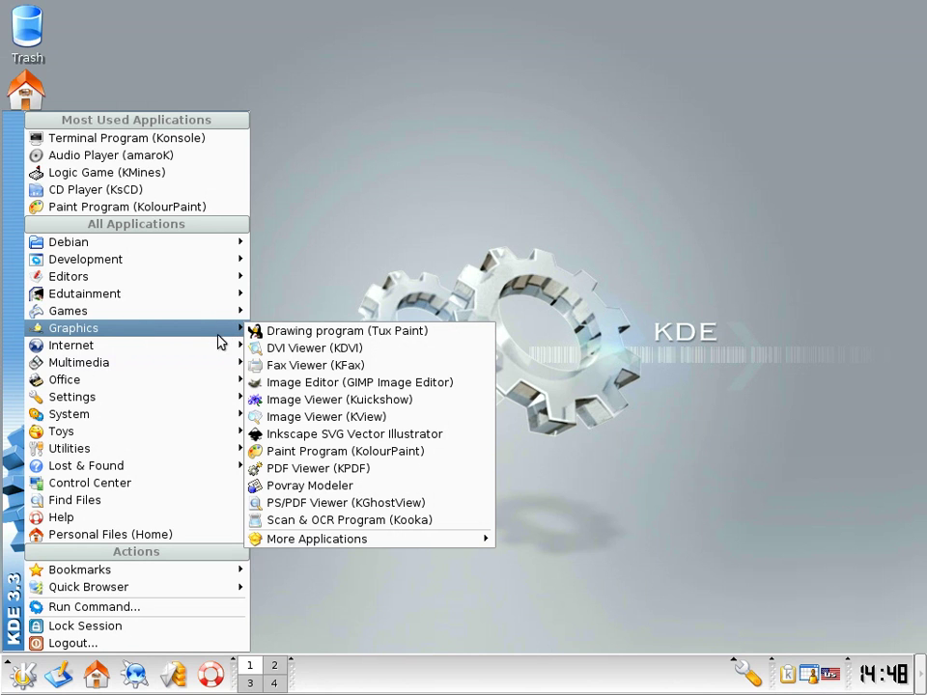
click(347, 451)
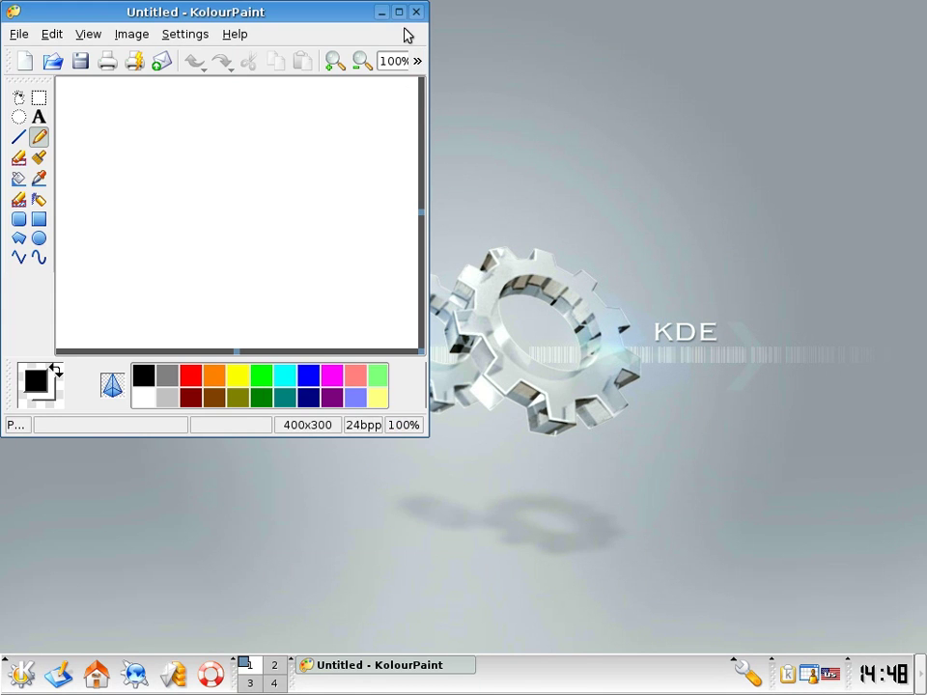
click(417, 12)
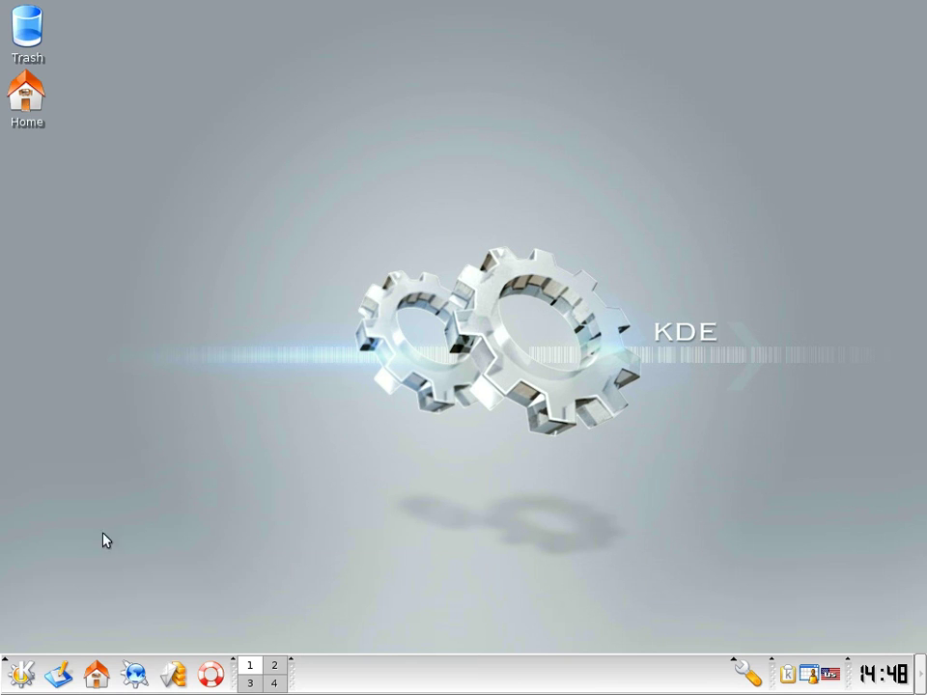
- Launch KMail and open its configuration at Identities, viewing the new identity form and dismissing it
click(173, 674)
drag(252, 12, 319, 42)
click(389, 64)
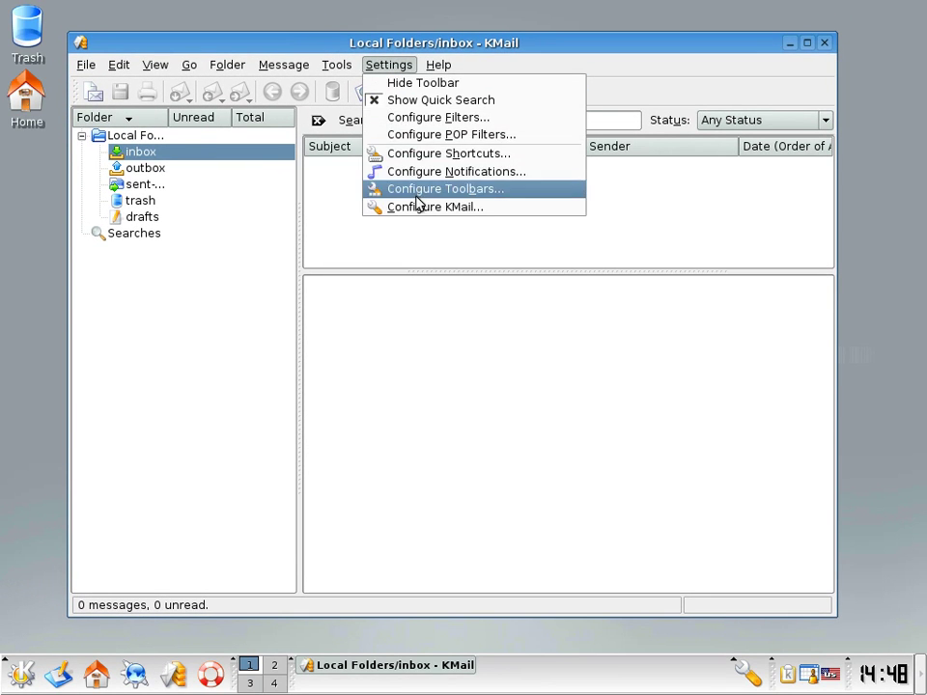
click(411, 205)
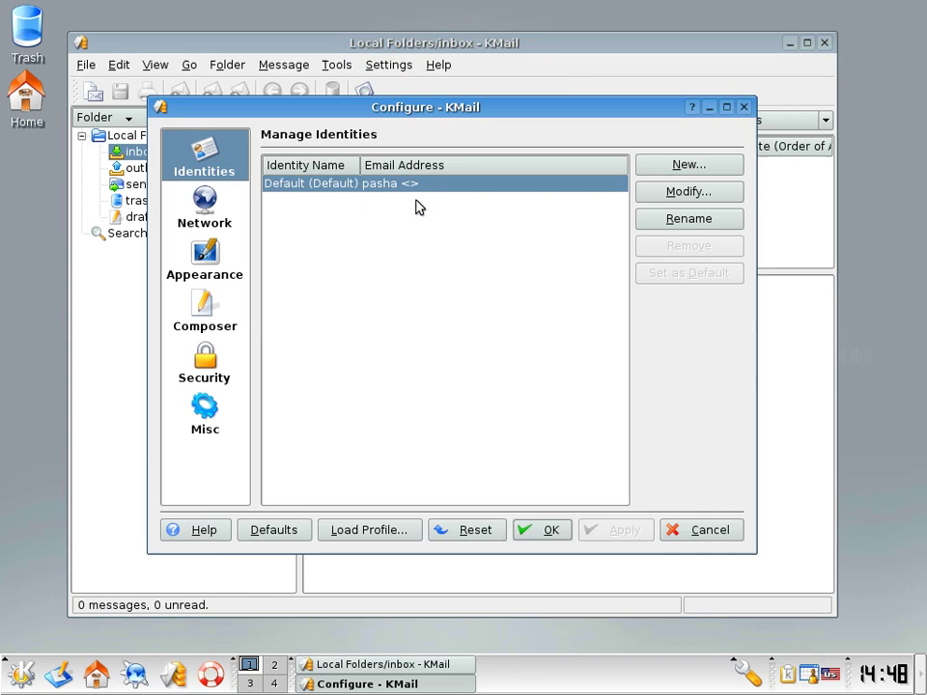
click(691, 168)
click(531, 399)
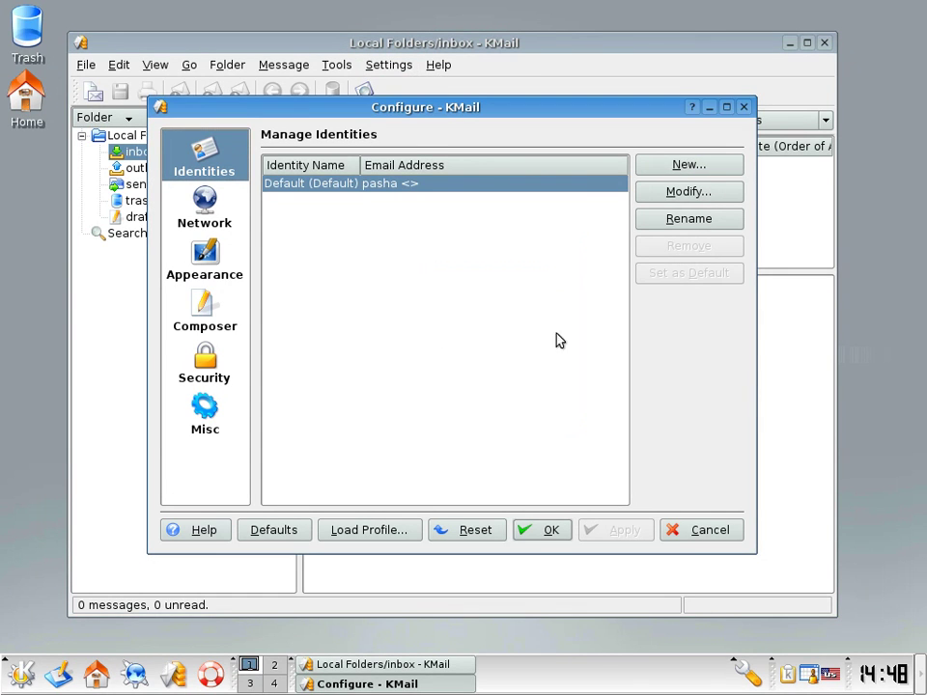
- View KMail's Network settings and the form for adding an SMTP transport, and cancel it
click(204, 208)
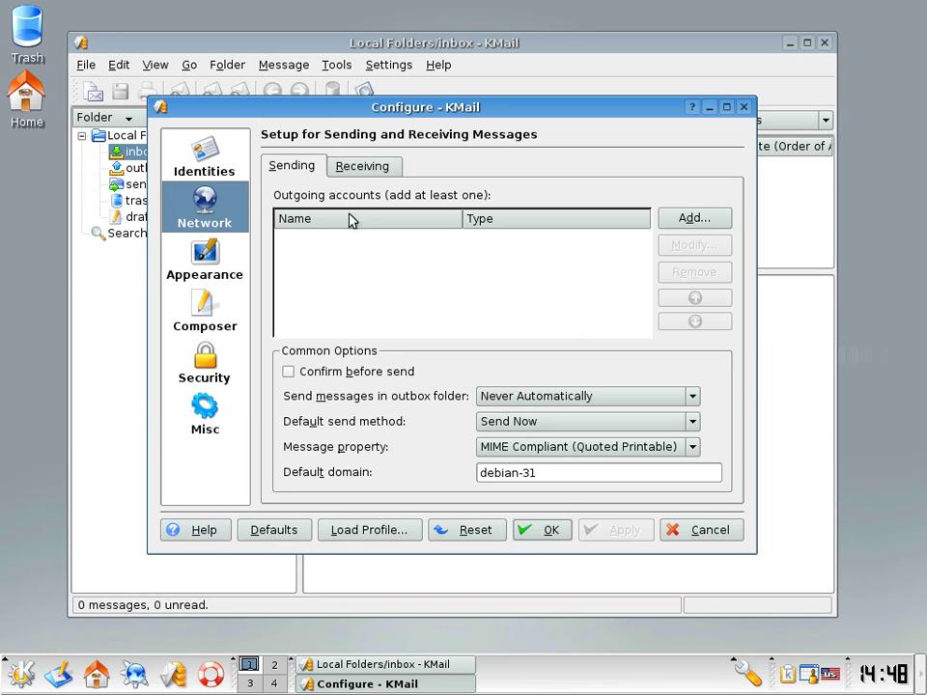
click(699, 222)
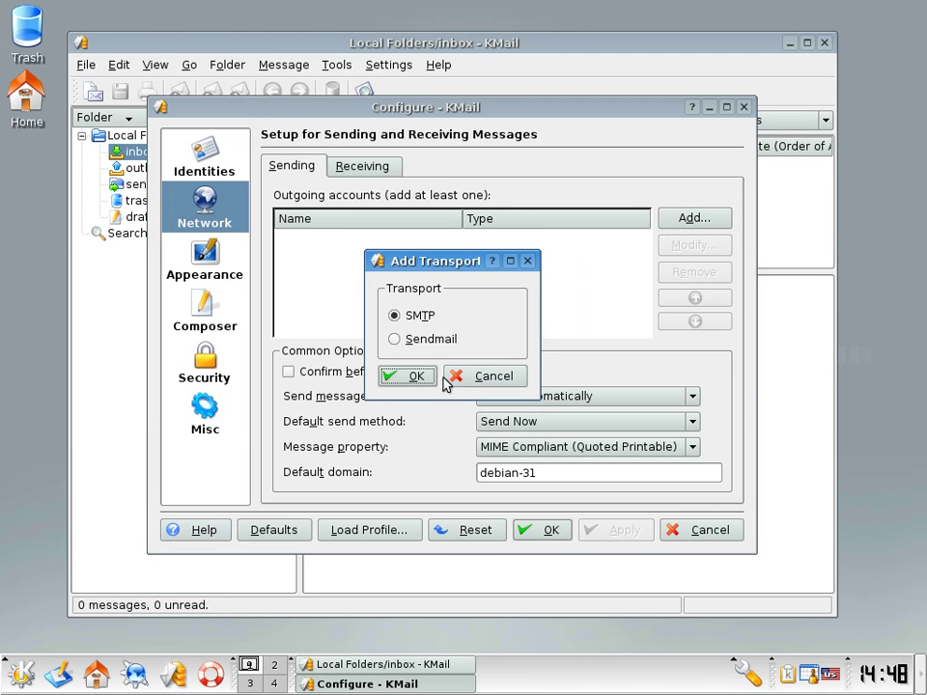
click(410, 377)
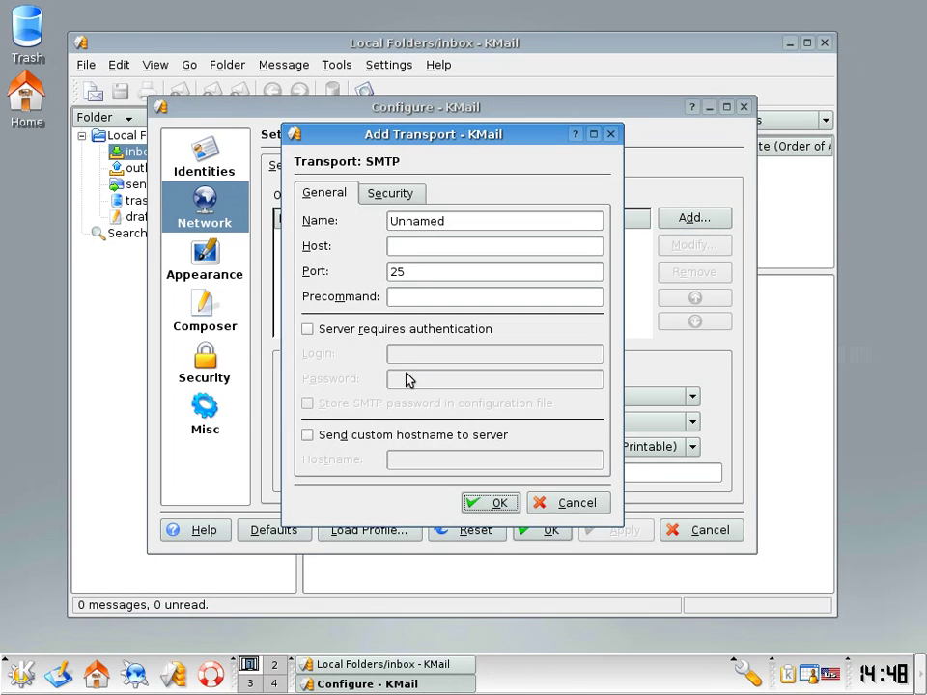
click(560, 503)
- View KMail's Appearance and Composer settings, and close both the configuration and KMail
click(198, 275)
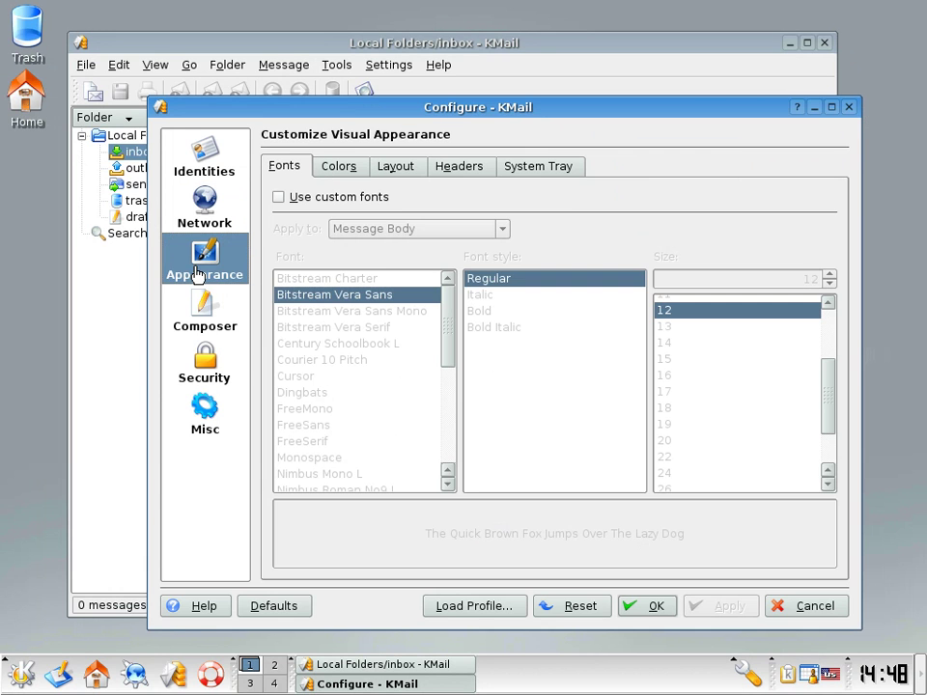
click(204, 311)
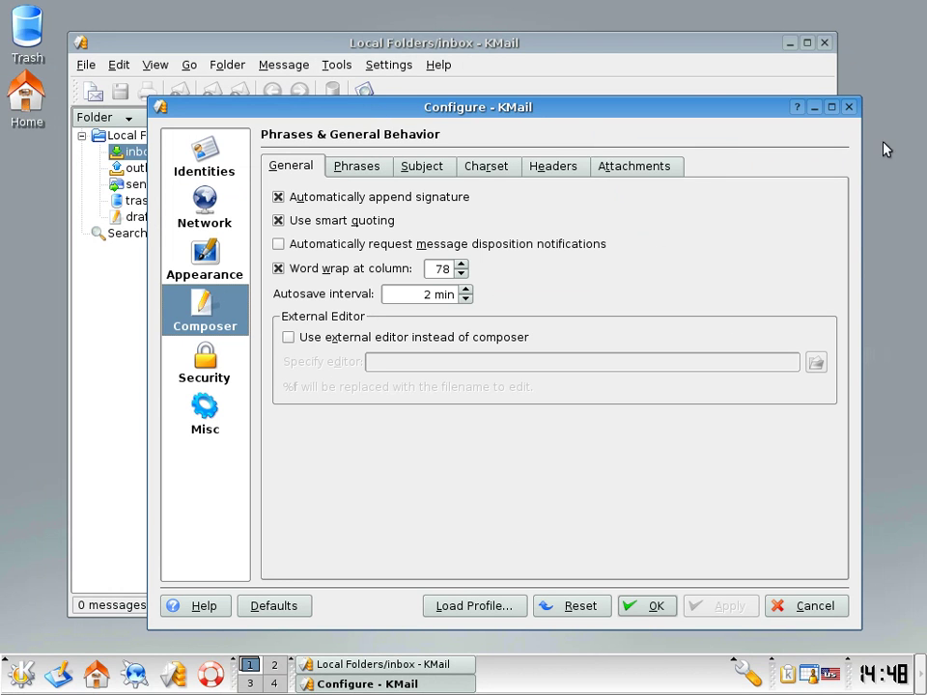
click(849, 108)
click(824, 42)
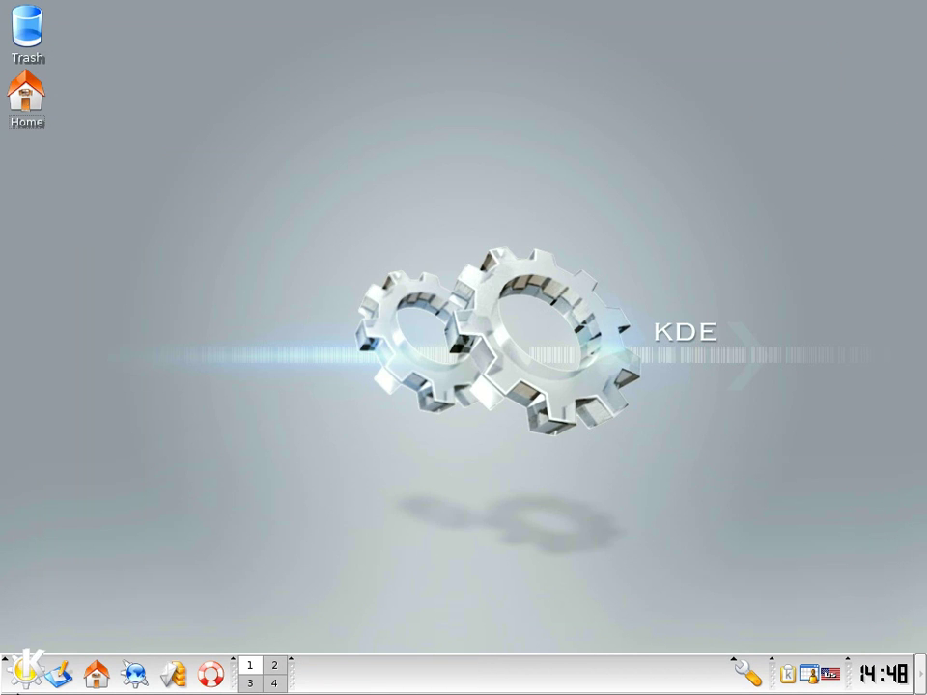
- Browse the Internet applications, launch the Mozilla Web Browser and move its window towards the middle of the desktop
click(23, 674)
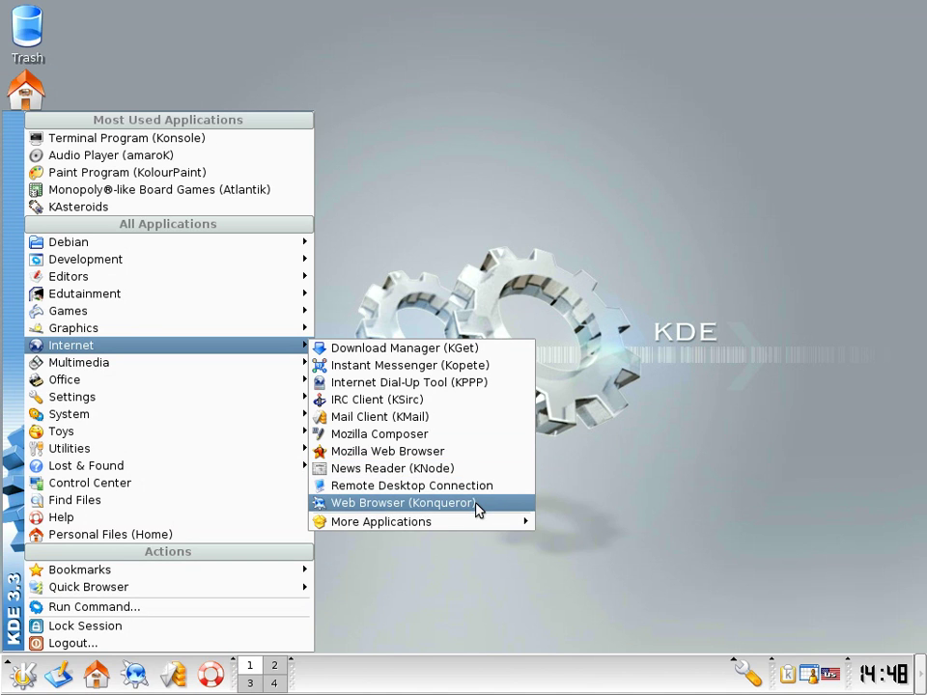
mouse_move(468, 522)
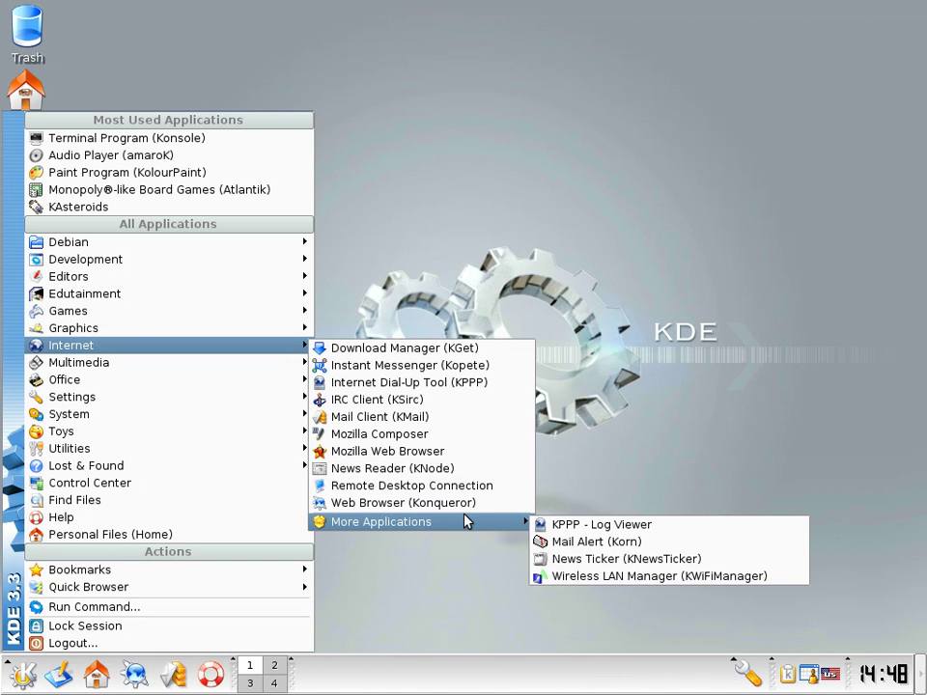
click(486, 451)
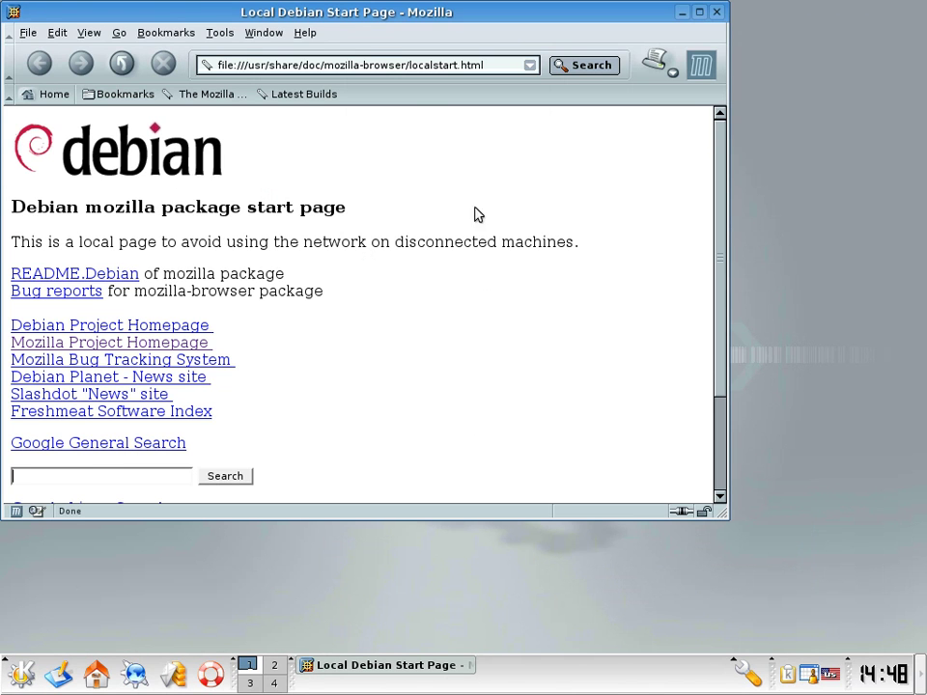
drag(192, 11, 283, 58)
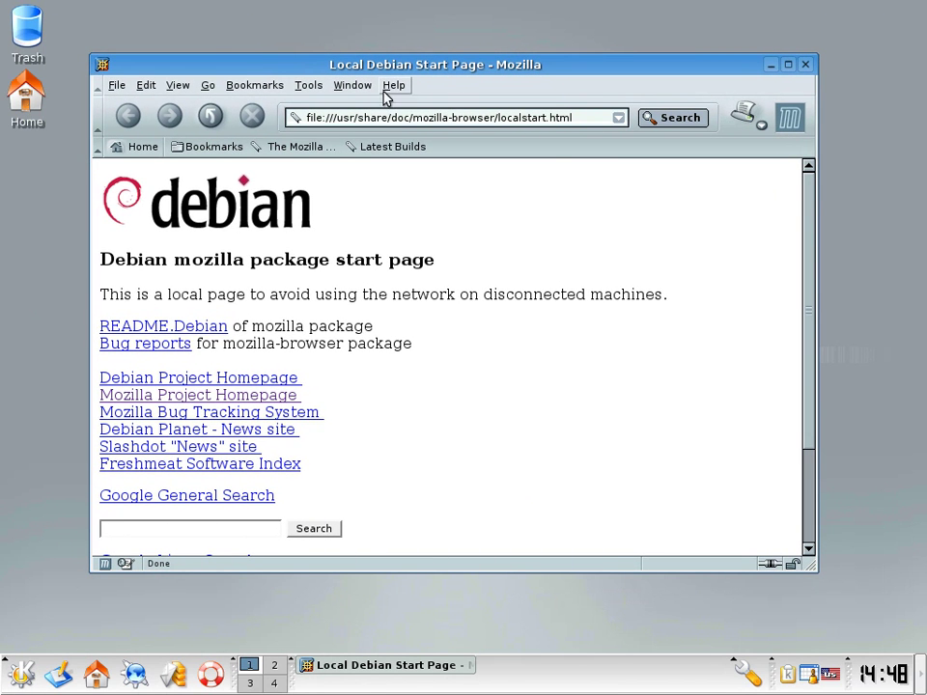
- View Mozilla's About page in its own window, and close both browser windows
click(392, 85)
click(398, 176)
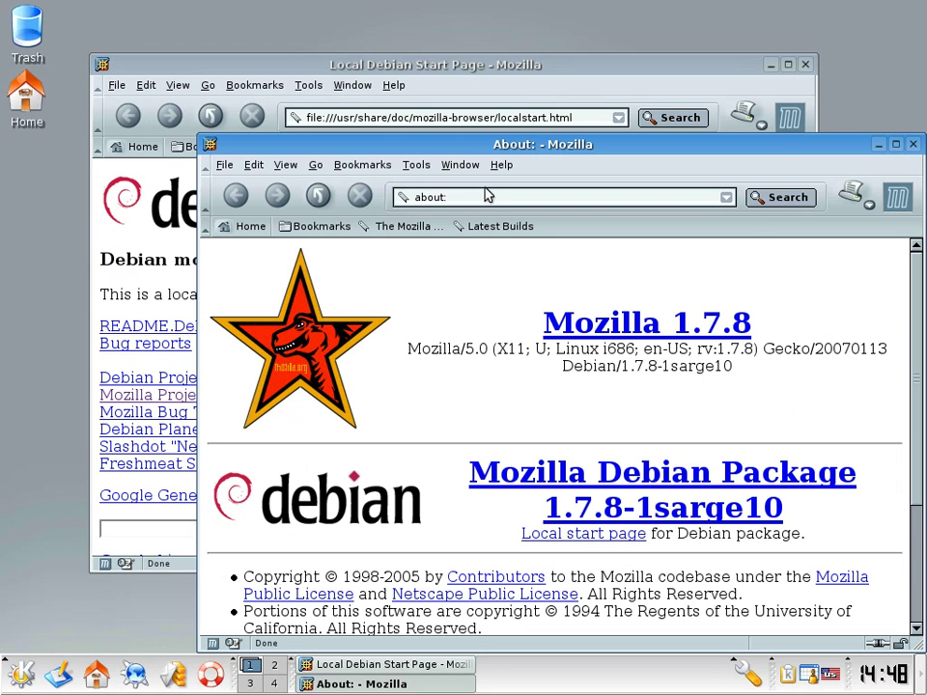
drag(533, 145, 483, 102)
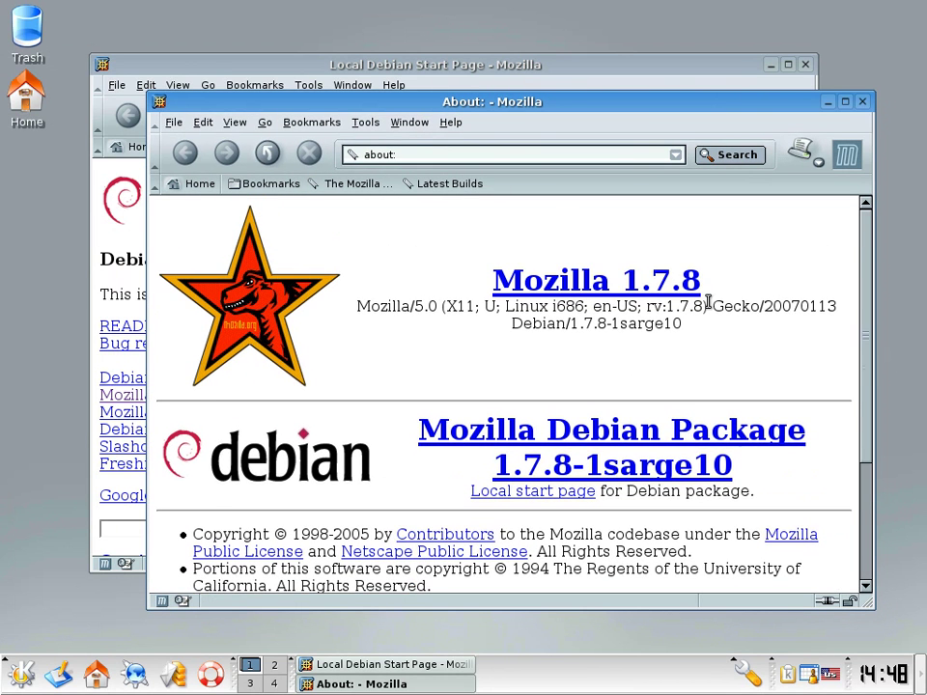
click(863, 101)
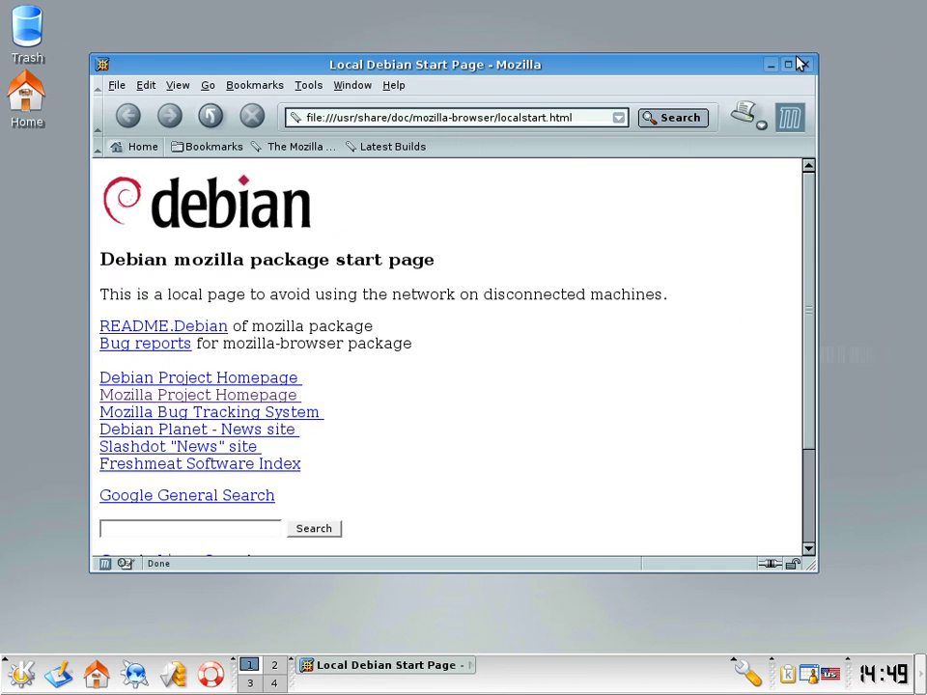
click(807, 65)
- Browse the Office and Multimedia applications, and launch the amaroK audio player with its window moved towards the middle of the desktop
click(21, 674)
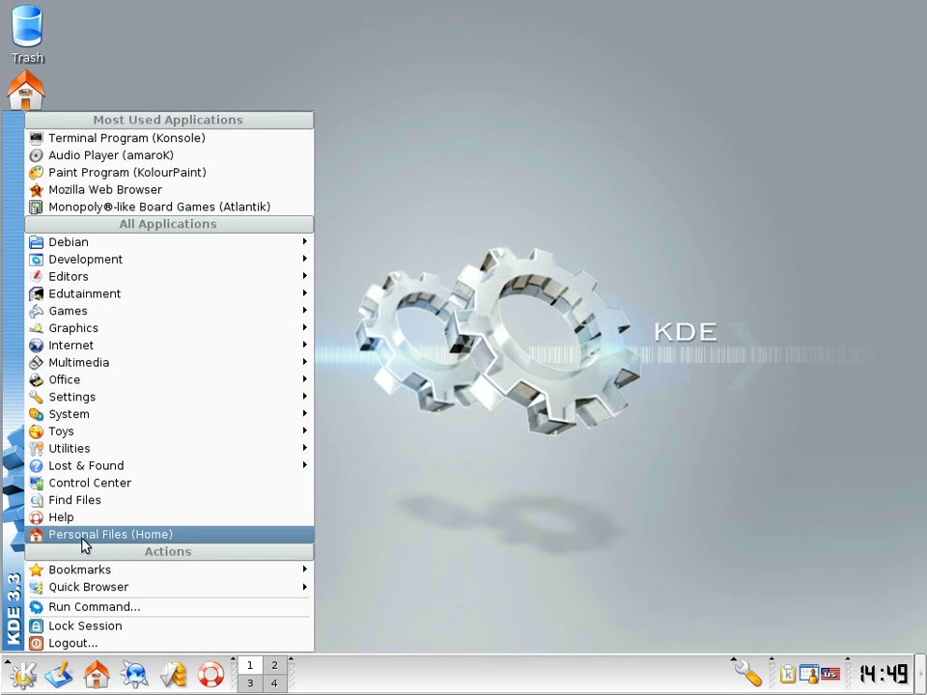
mouse_move(170, 392)
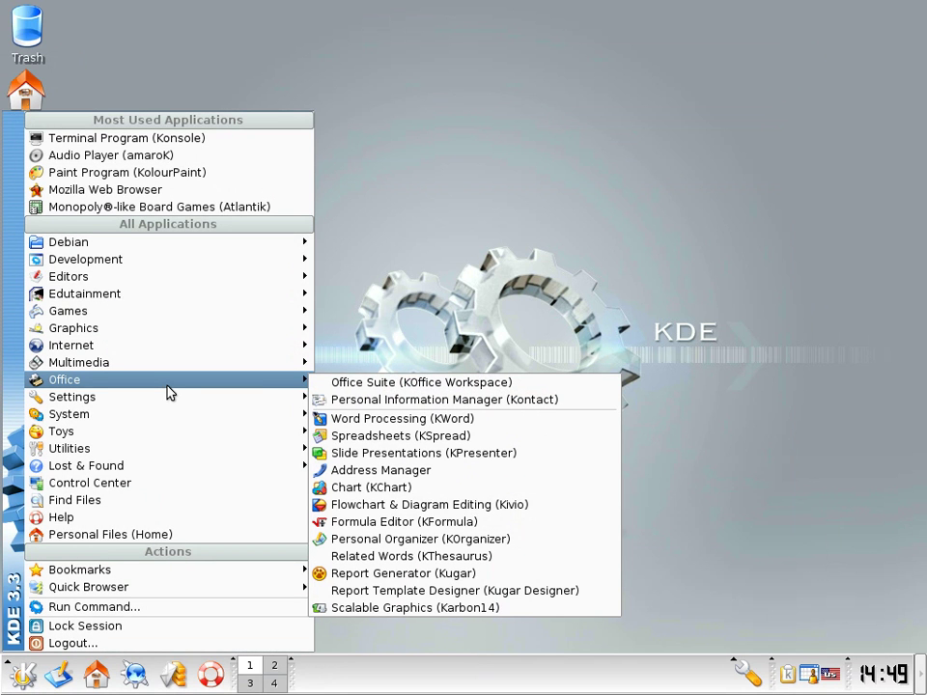
mouse_move(177, 370)
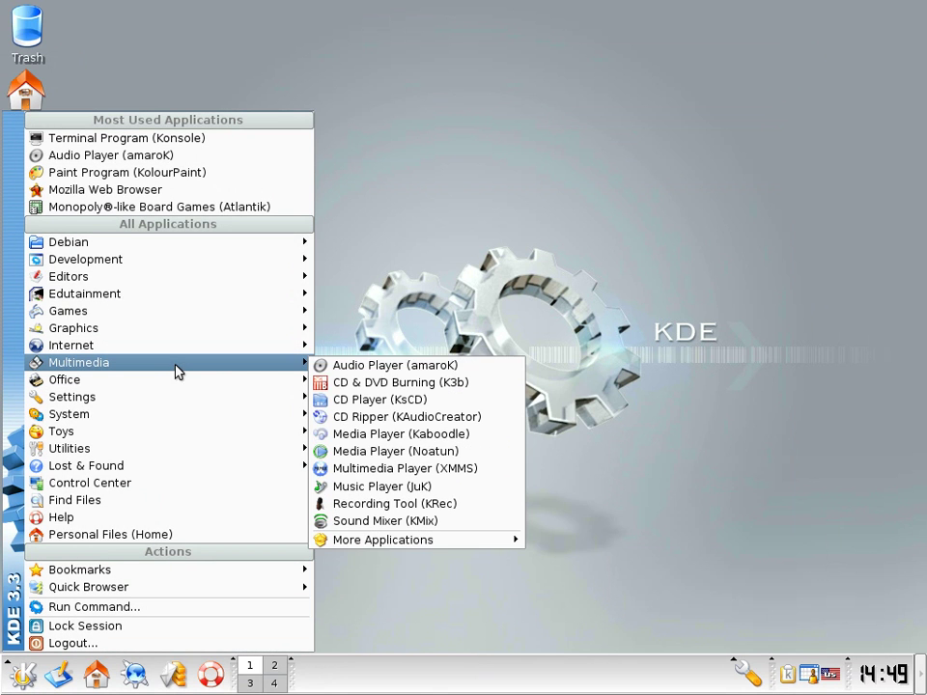
click(333, 369)
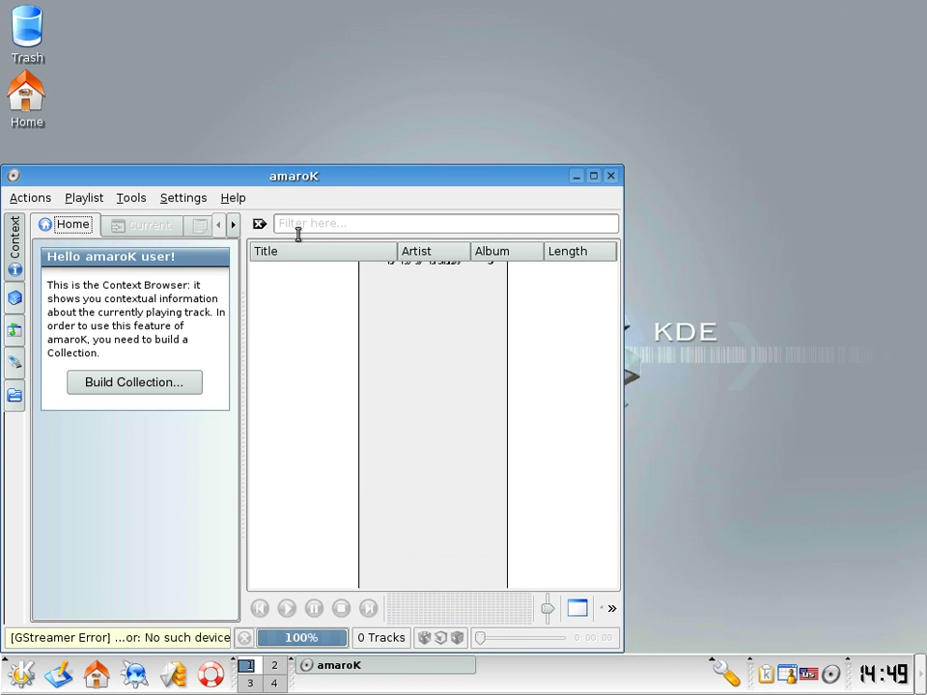
drag(348, 166, 492, 97)
- View amaroK's Collection, Playlists, device and Files browsers, expanding the Cool-Streams playlist
click(162, 229)
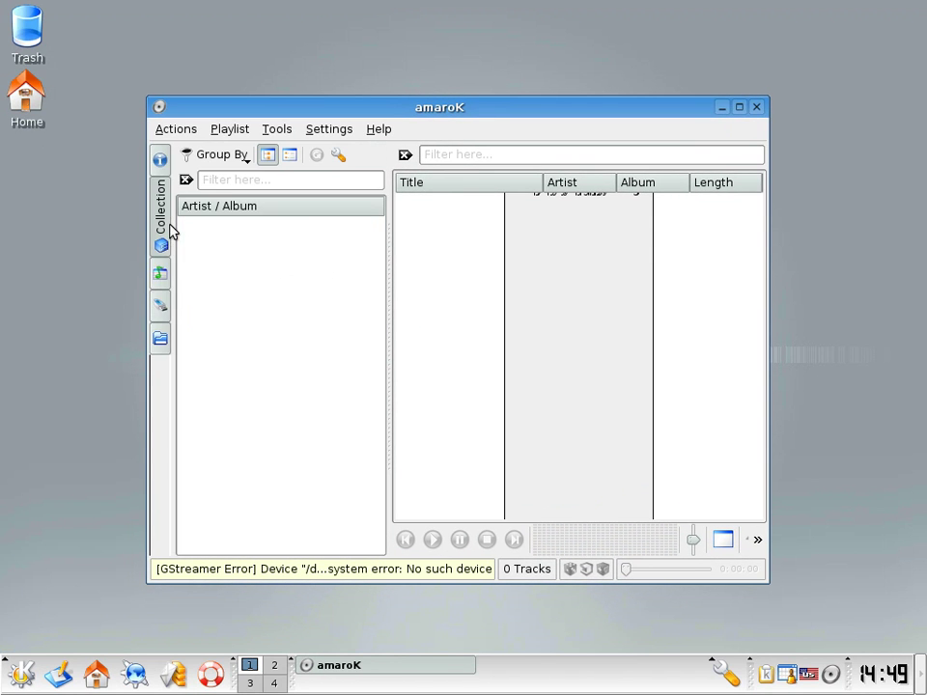
click(156, 279)
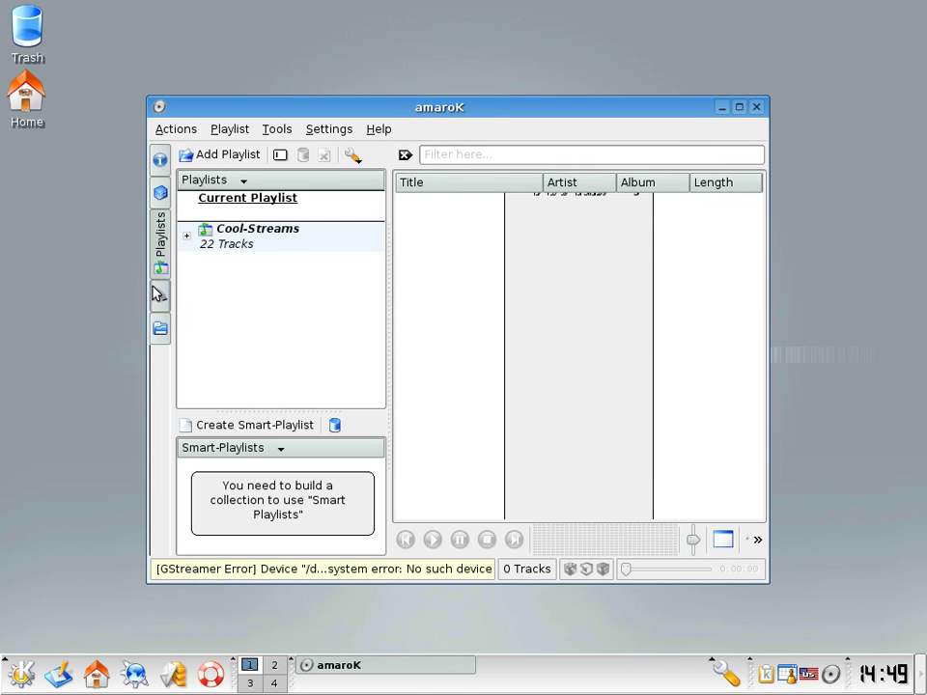
click(186, 237)
click(186, 237)
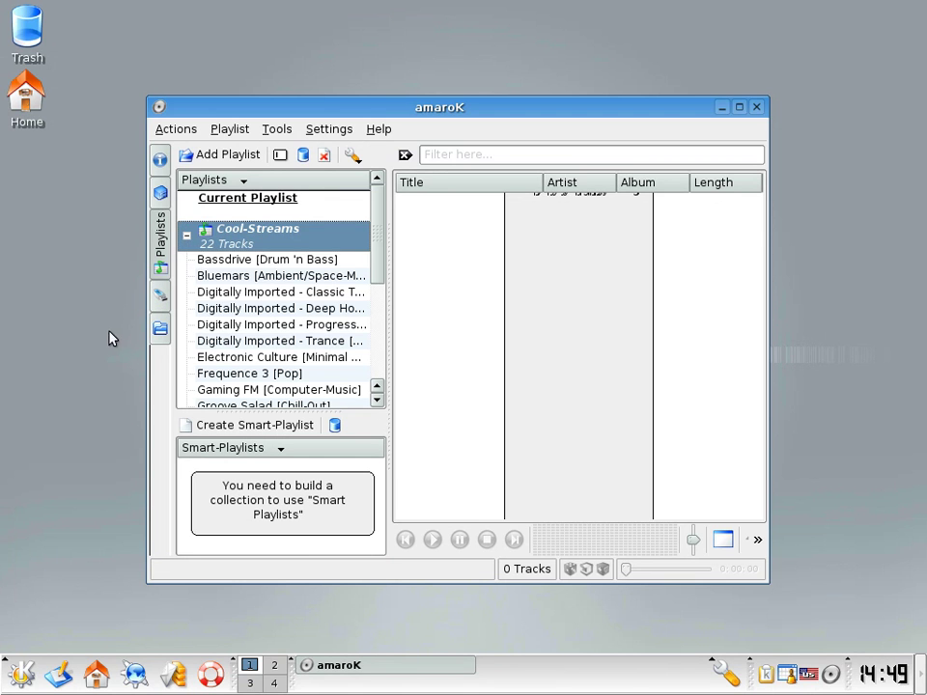
click(160, 296)
click(158, 356)
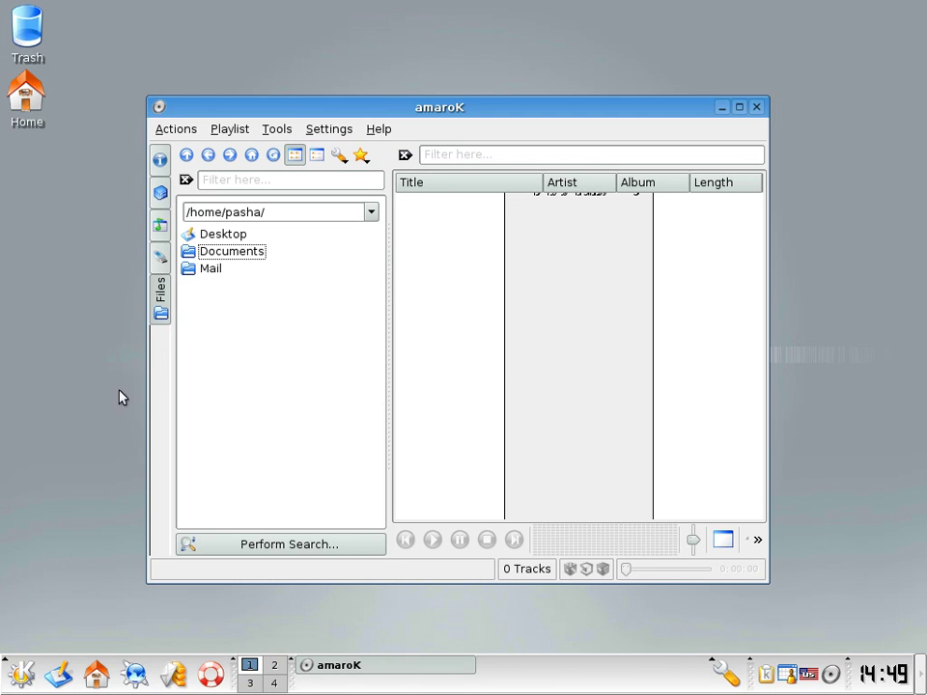
- Launch the K3b CD and DVD burning application and dismiss its System Configuration Problems dialog with "Don't show again" enabled
click(21, 673)
mouse_move(134, 367)
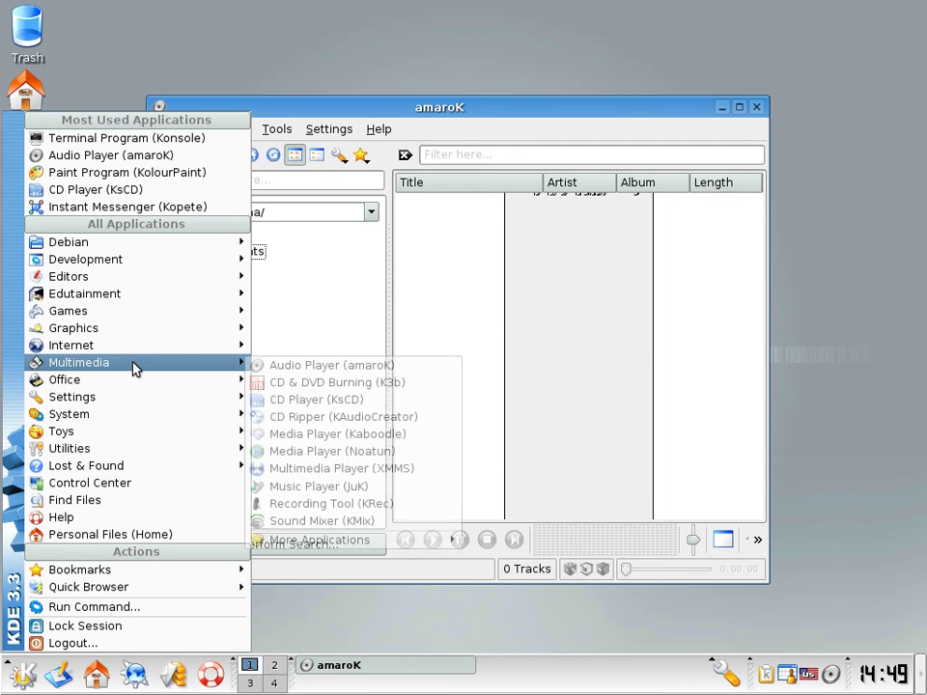
click(283, 383)
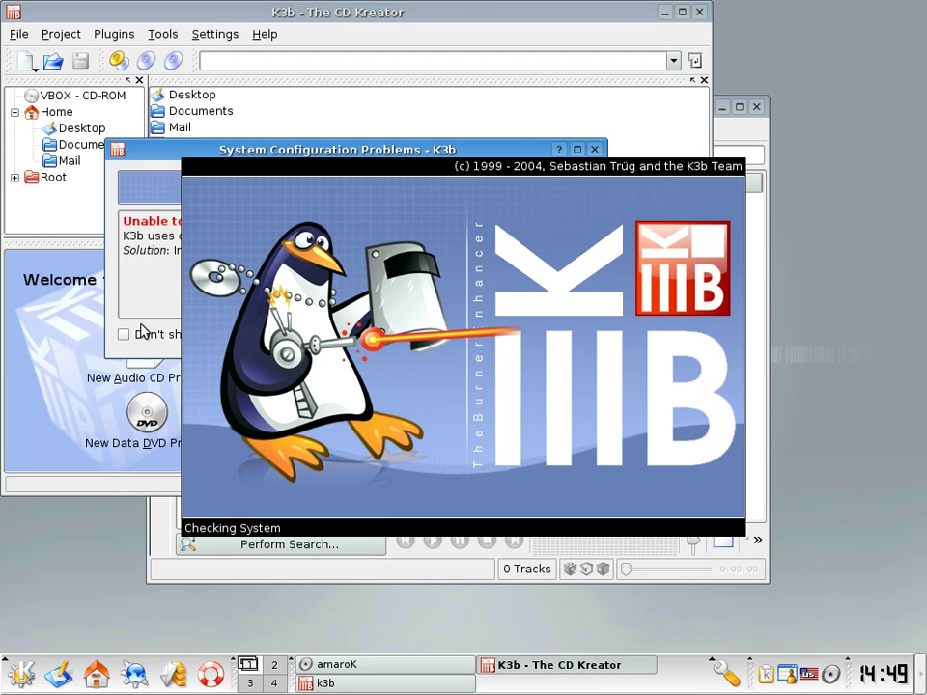
click(141, 332)
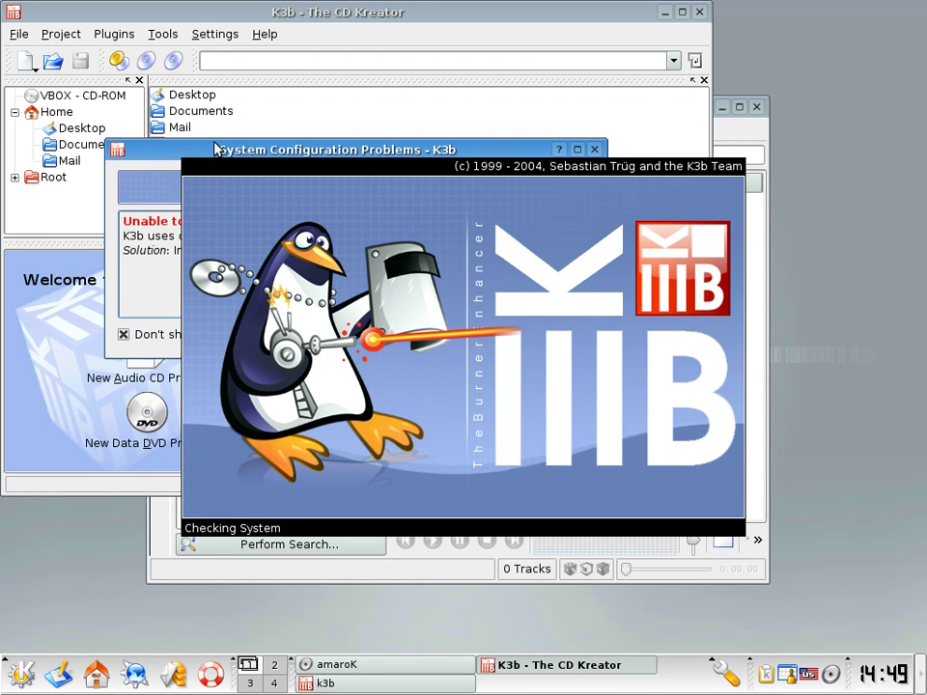
drag(216, 150, 184, 416)
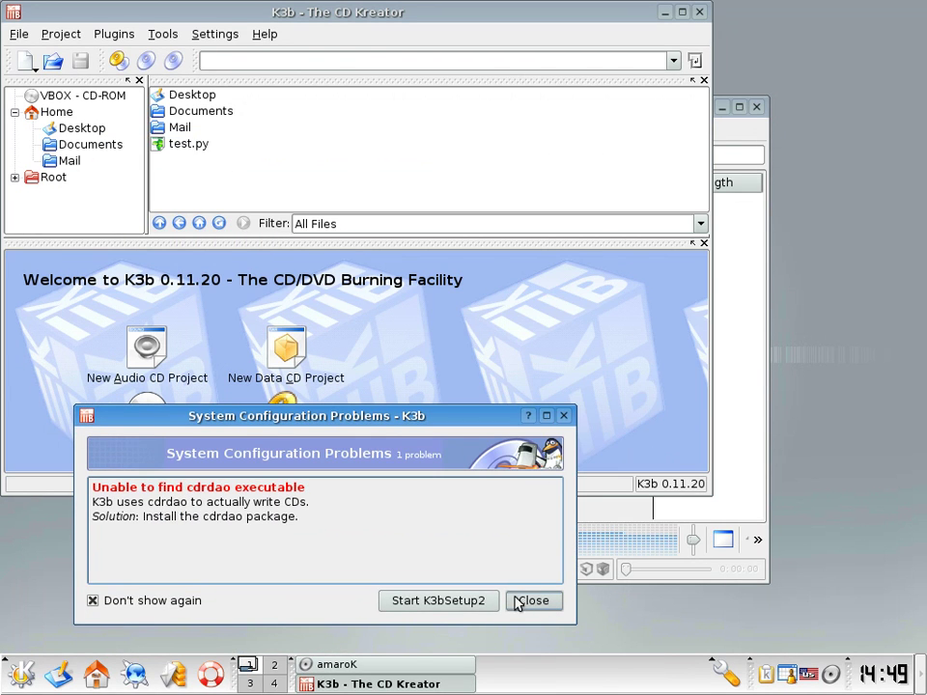
click(526, 601)
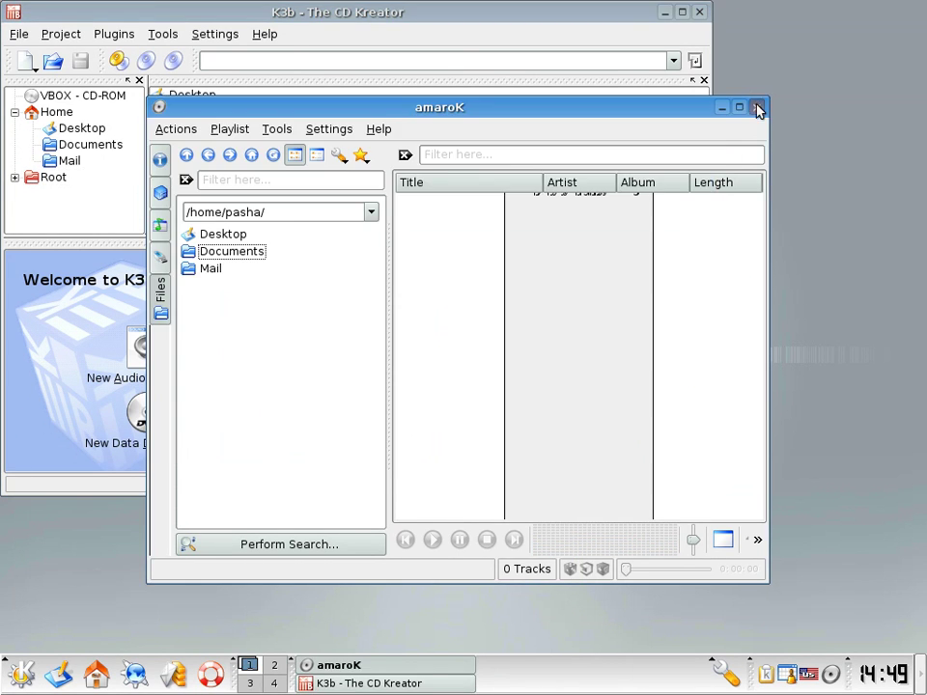
- Close amaroK and move the K3b window towards the middle of the desktop
click(756, 106)
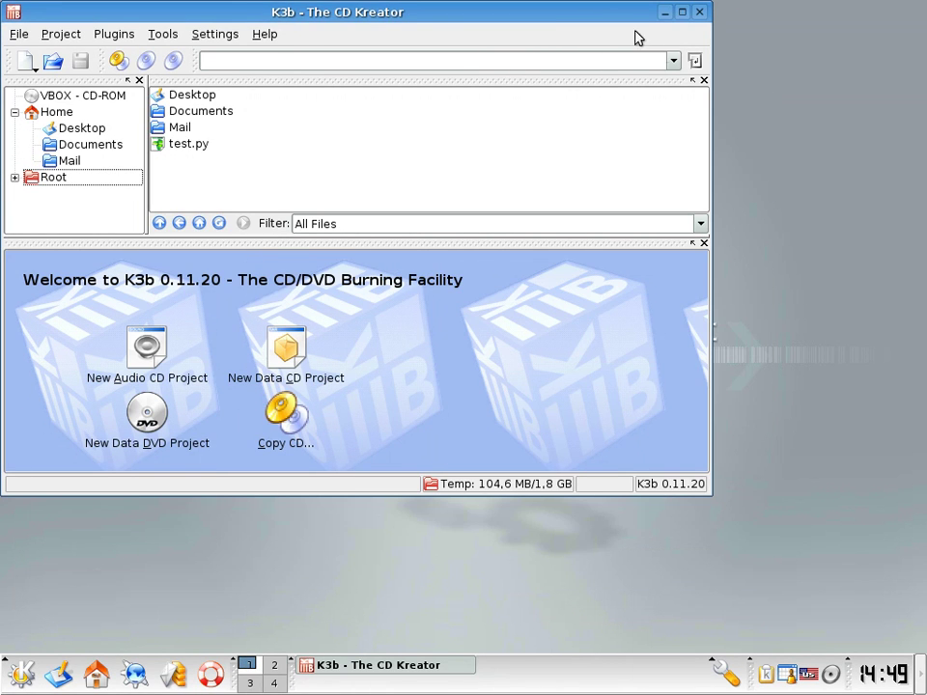
drag(577, 20, 696, 61)
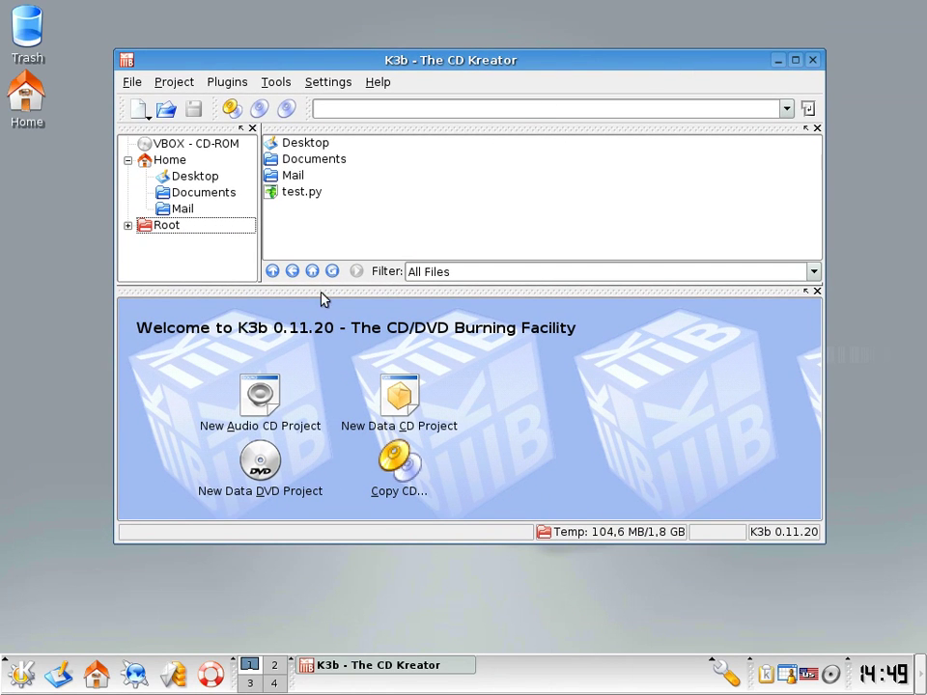
- Add another New Data CD Project button to K3b's welcome area and remove the original one
right_click(583, 403)
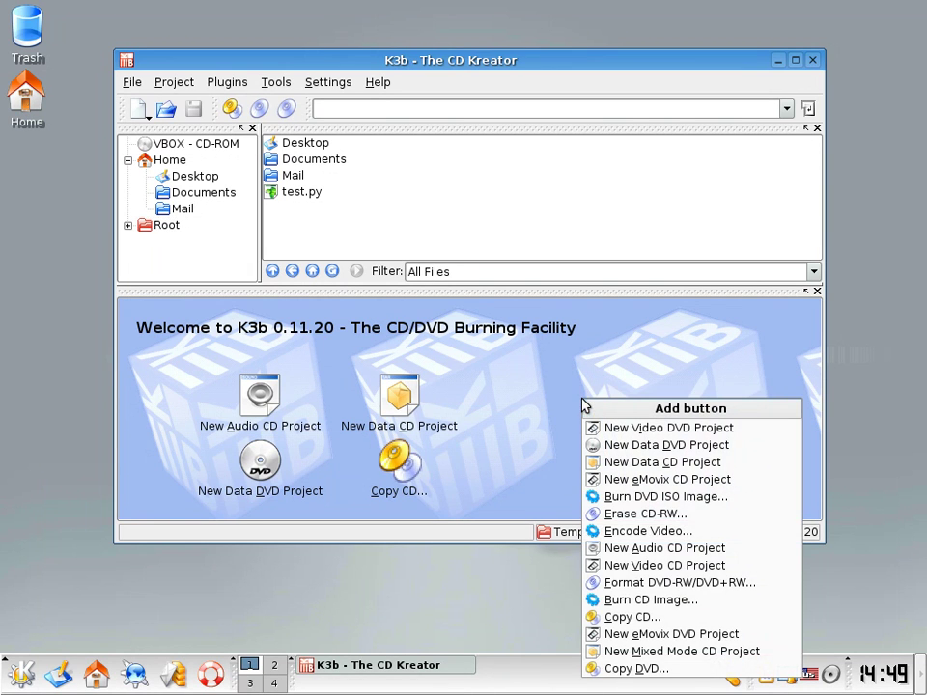
click(695, 445)
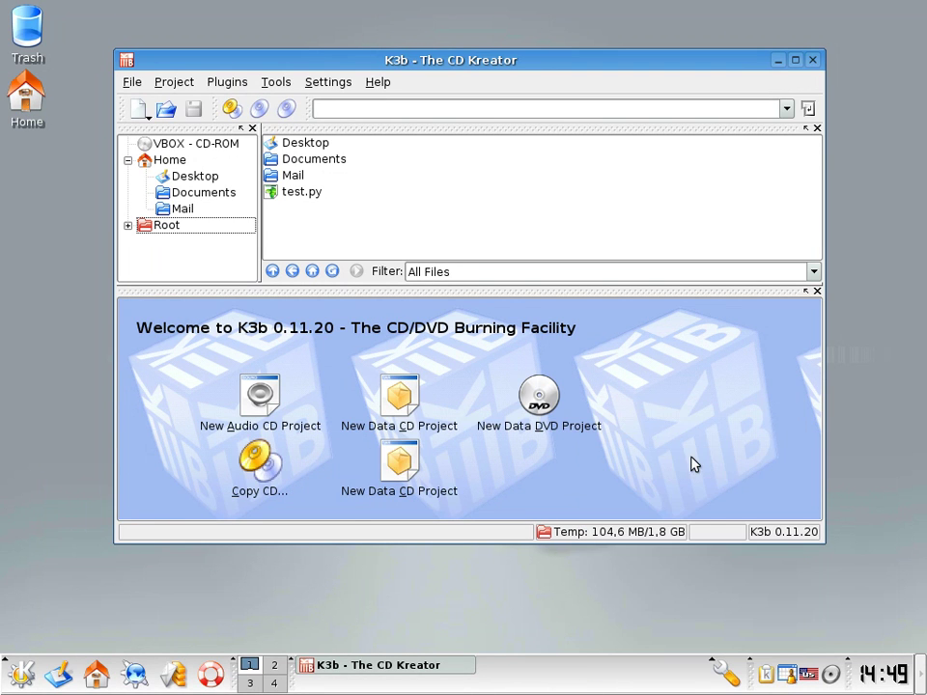
right_click(383, 417)
click(428, 426)
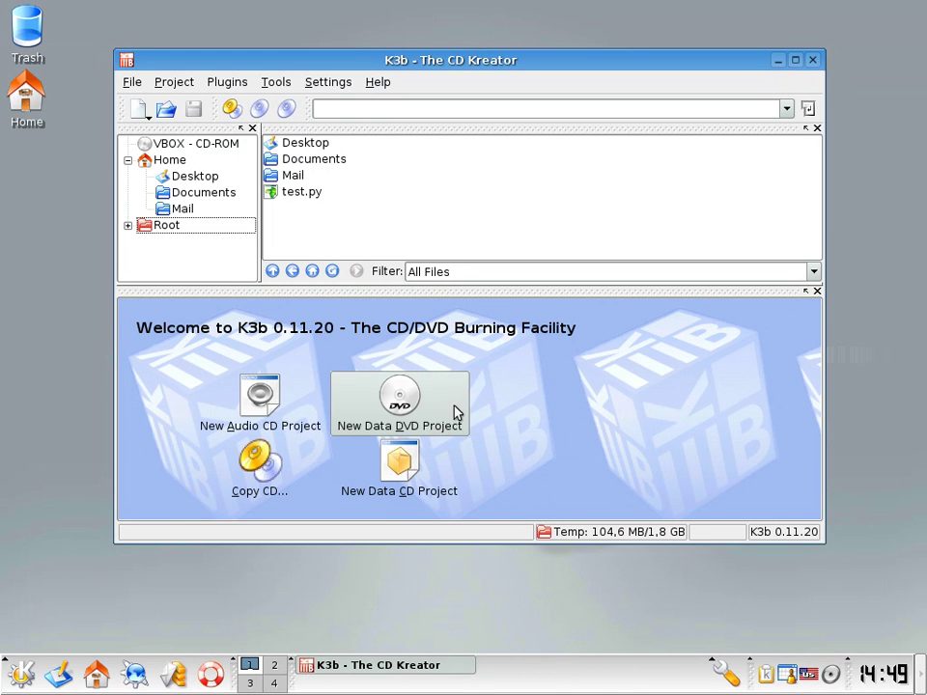
- Create a new data DVD project in K3b and close the application
click(455, 411)
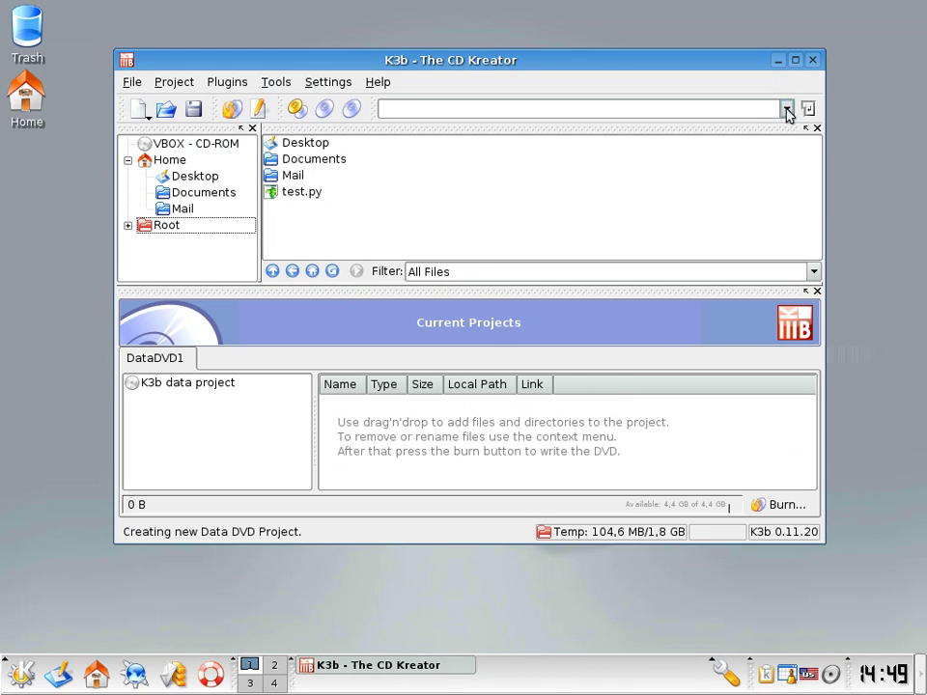
click(815, 61)
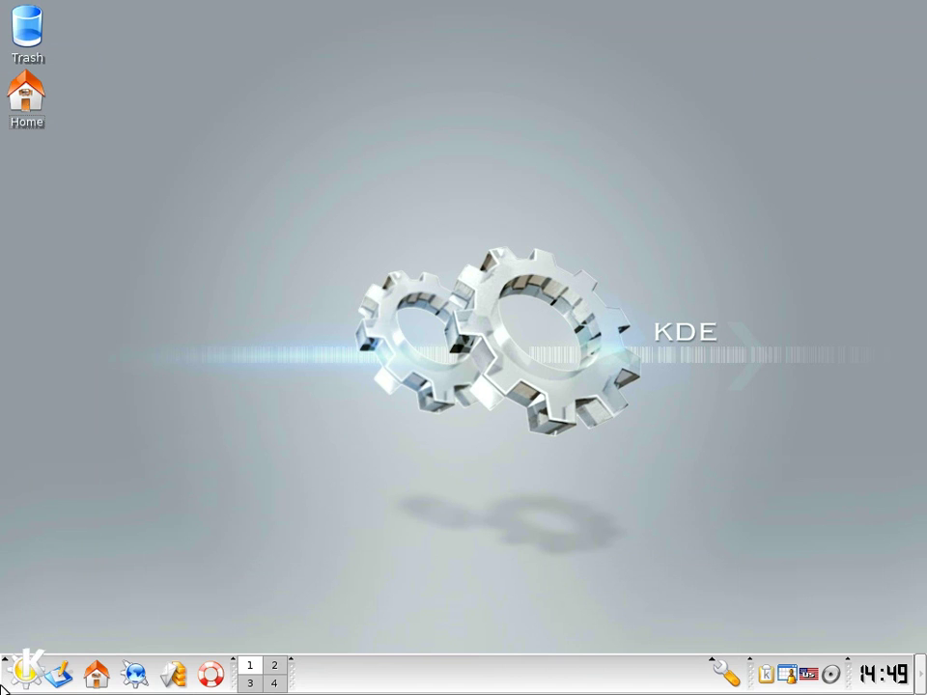
- Browse the Office and Multimedia applications, launch the XMMS multimedia player and move its windows towards the middle of the desktop
click(21, 673)
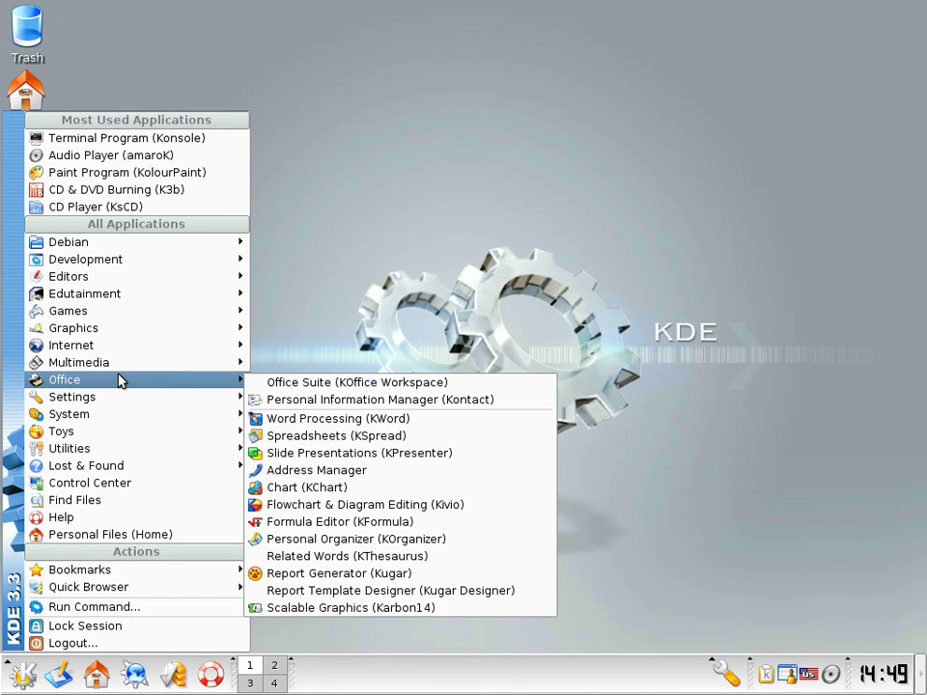
mouse_move(155, 365)
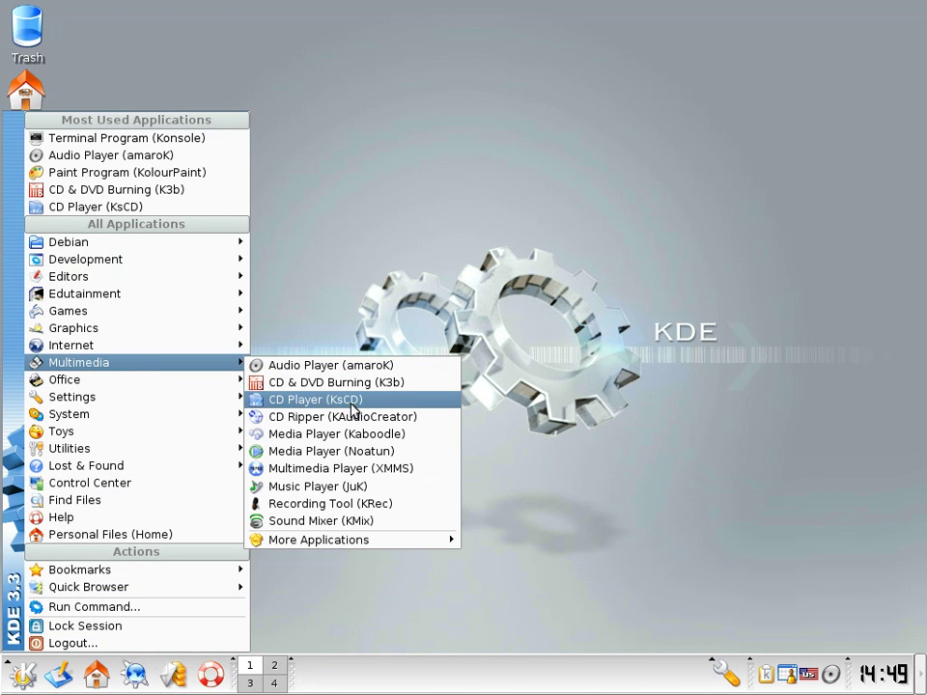
click(413, 472)
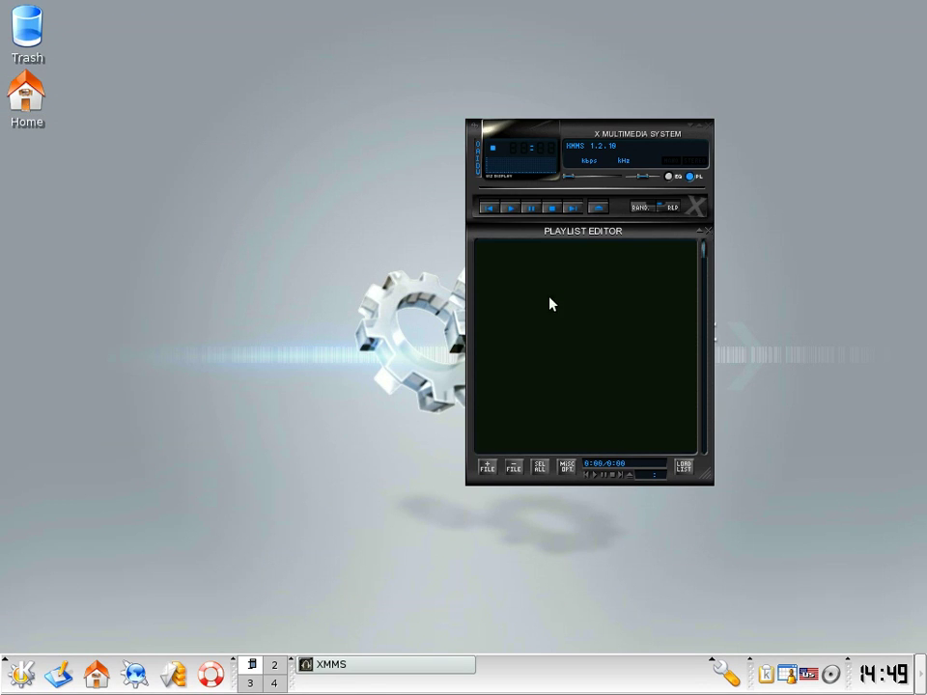
drag(634, 124, 507, 235)
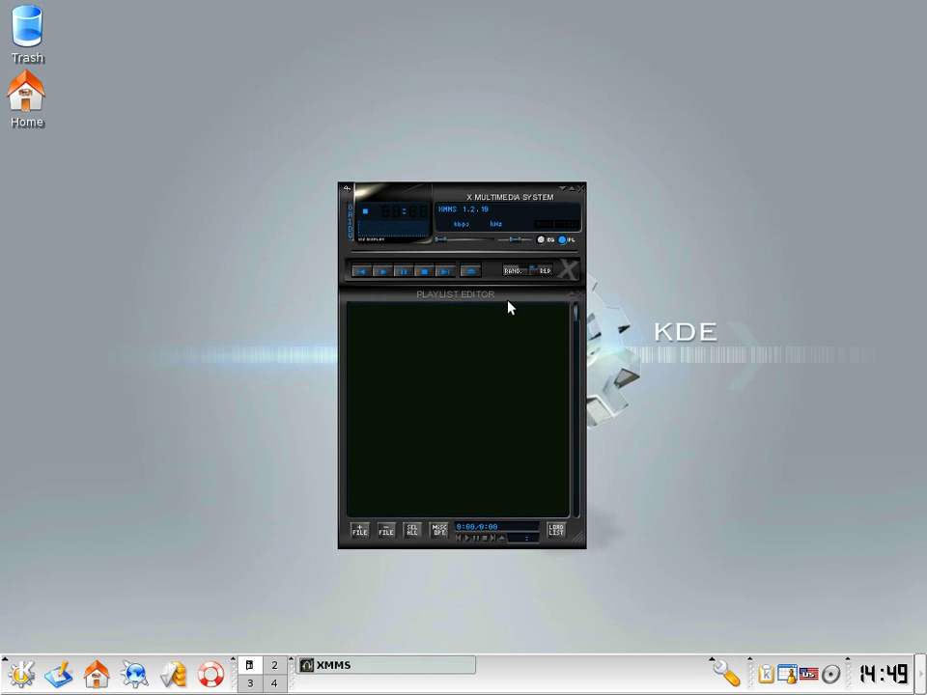
- Detach the Playlist Editor from the XMMS player window and close XMMS
drag(509, 307, 642, 354)
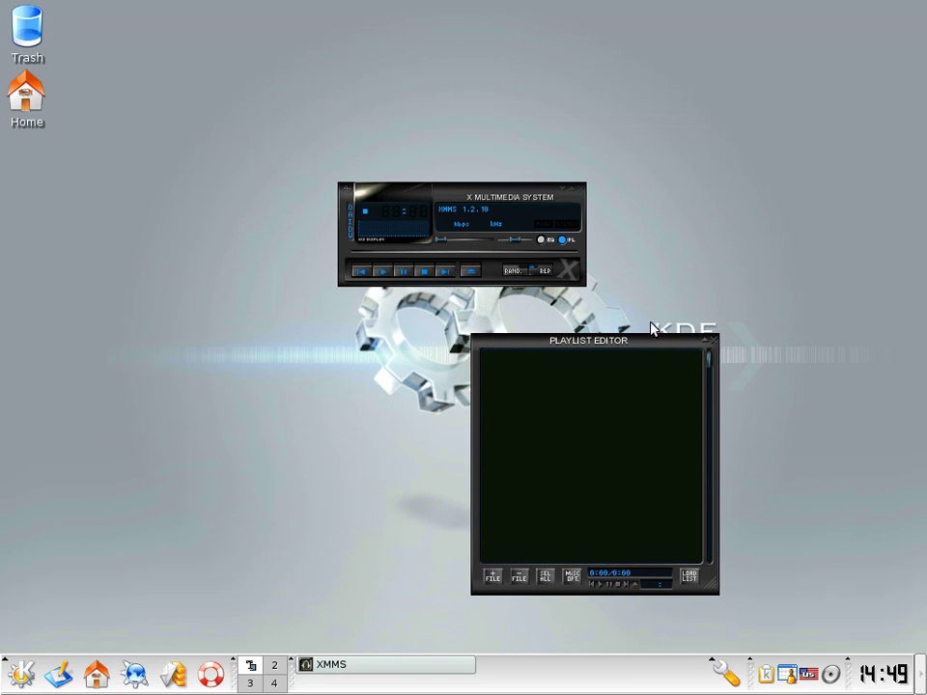
click(580, 190)
- Launch the Kontact personal information manager from the Office applications and enlarge its window
click(22, 674)
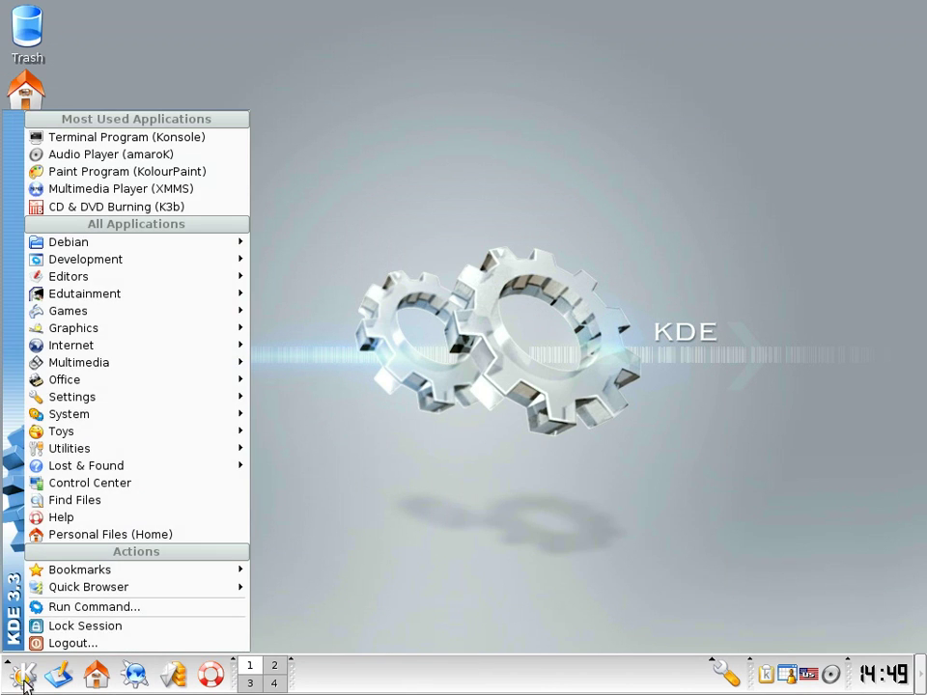
mouse_move(116, 386)
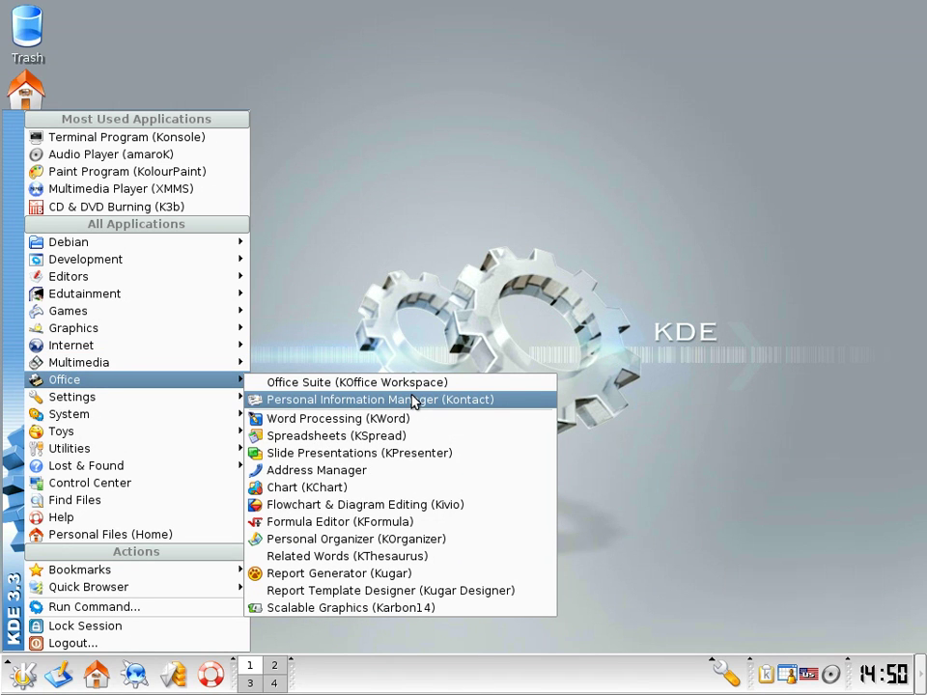
key(Up)
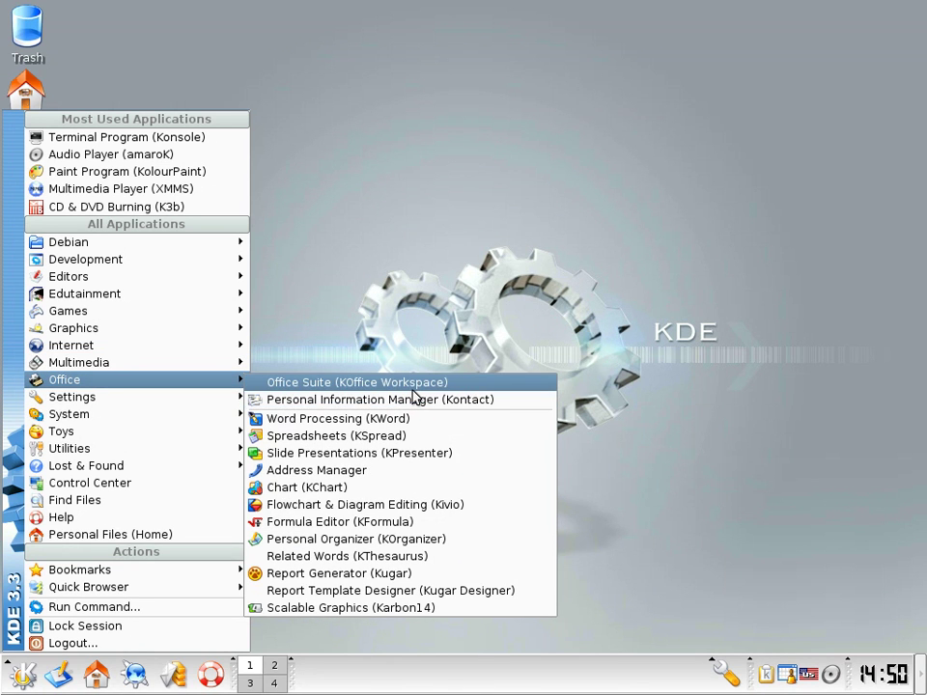
click(512, 399)
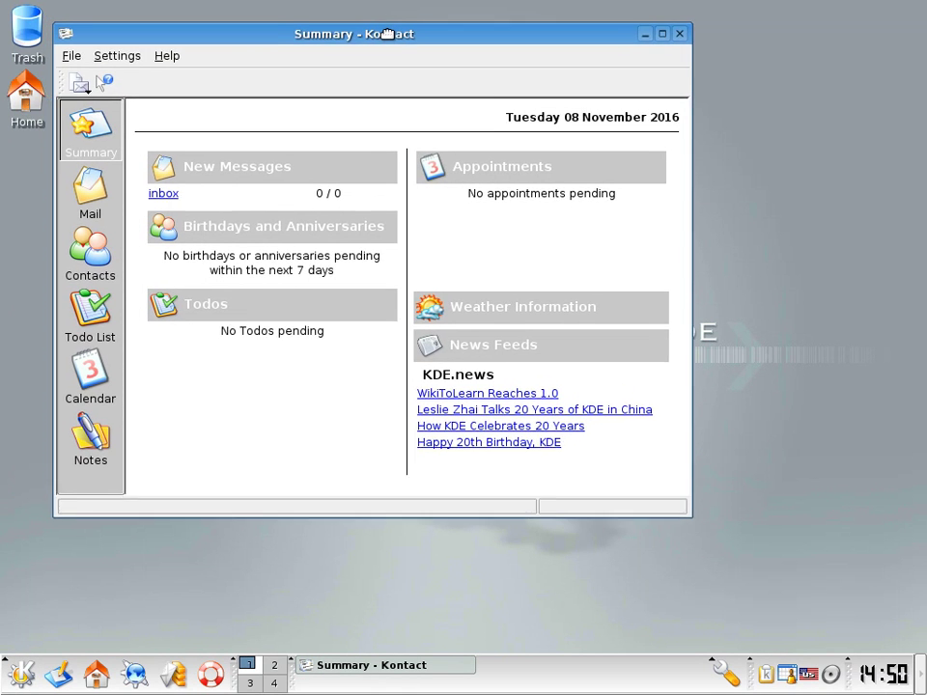
drag(708, 528, 754, 588)
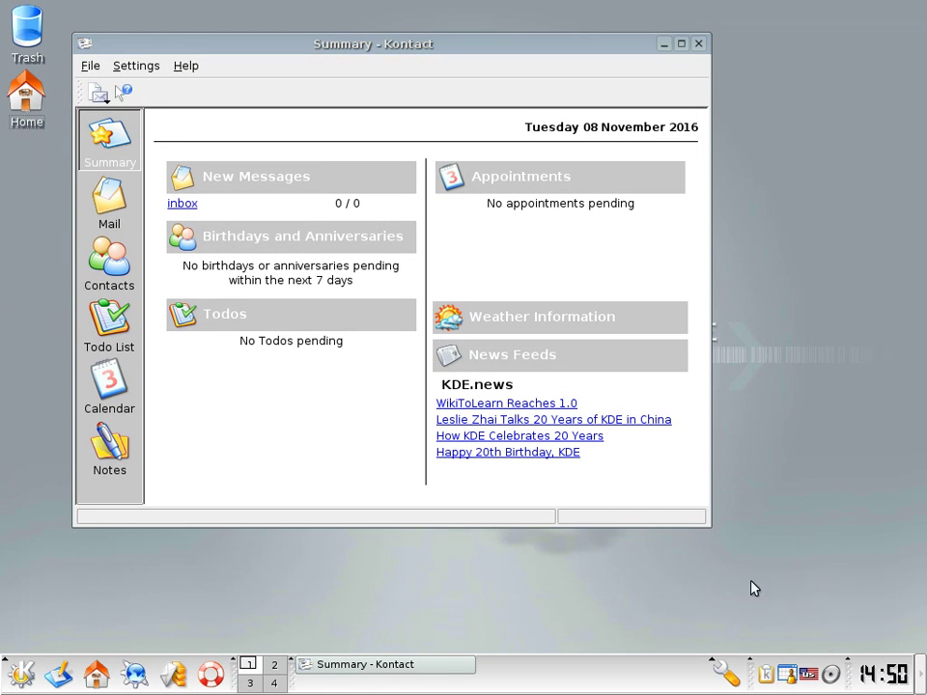
drag(708, 529, 838, 627)
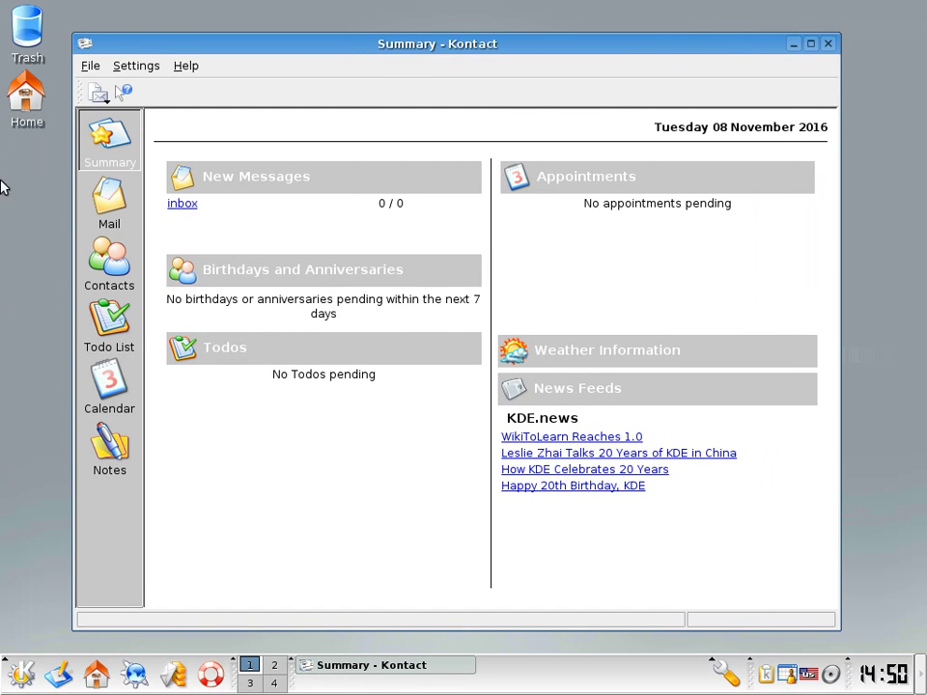
- View Kontact's Mail, Contacts, Todo List, Calendar and Notes sections, and quit Kontact
click(113, 224)
click(109, 259)
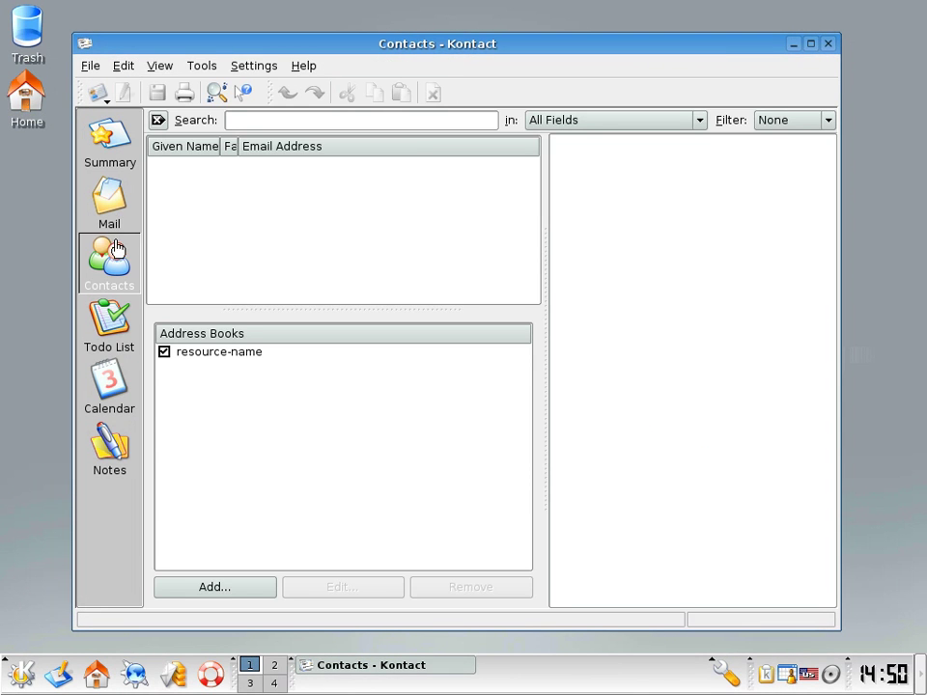
click(120, 323)
click(127, 401)
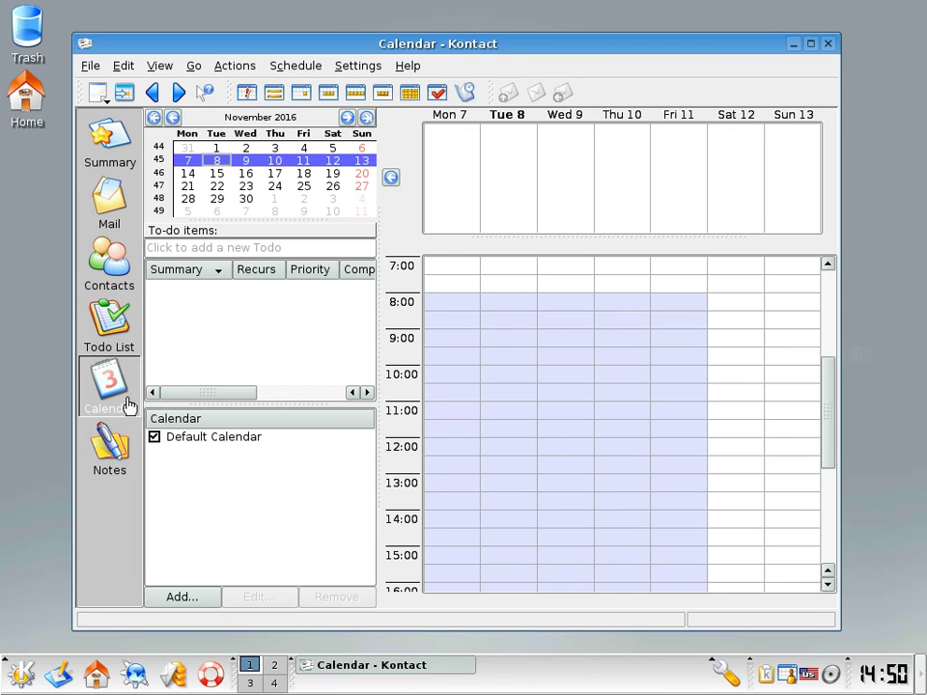
click(124, 441)
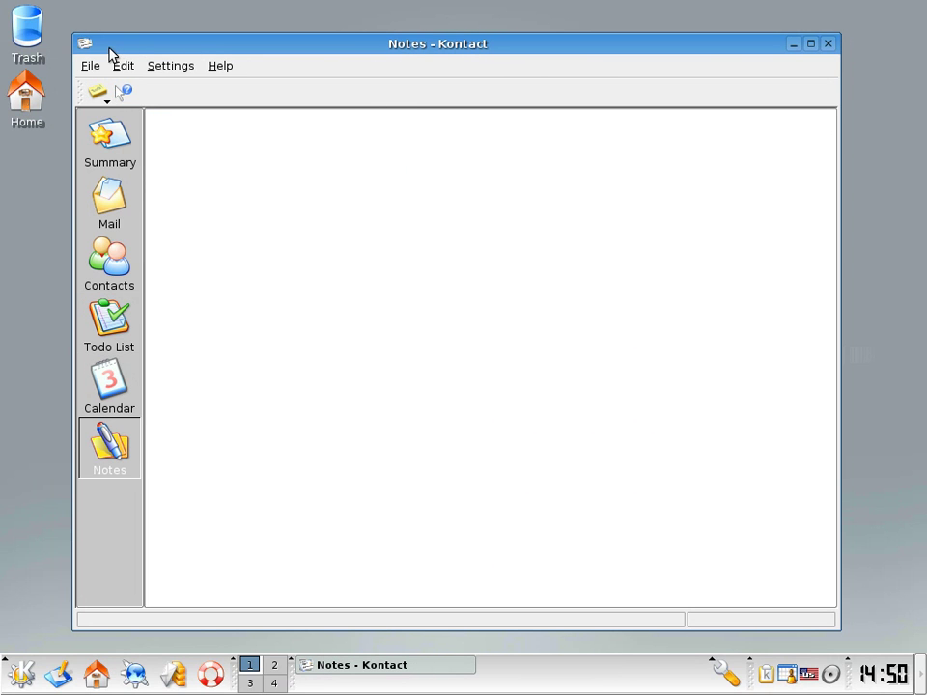
click(90, 65)
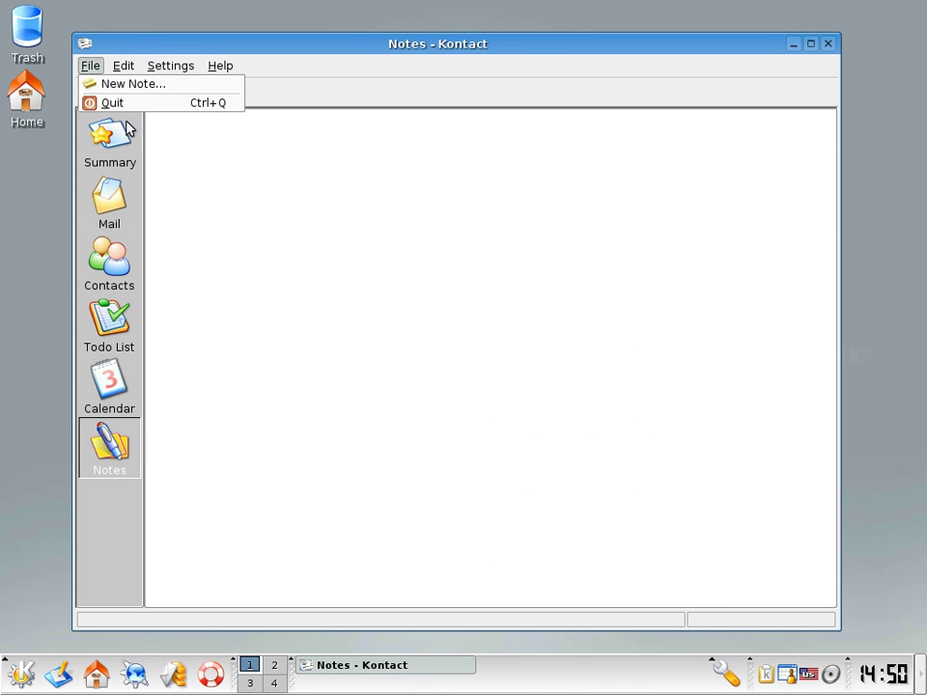
click(104, 101)
- Launch KOffice Workspace from the Office applications and open the document dialog for its Kugar Designer part
click(19, 673)
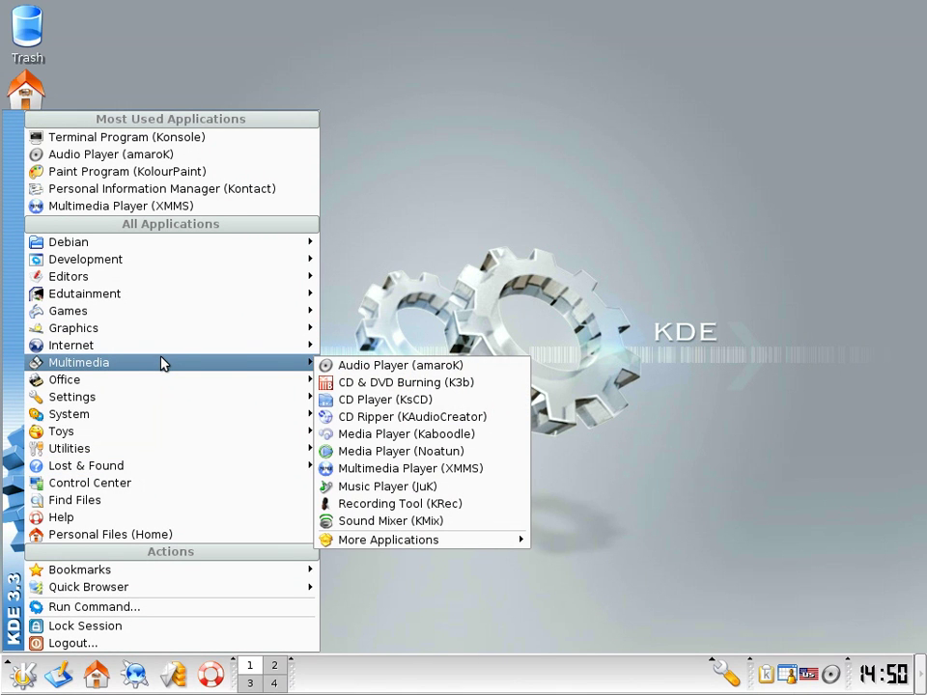
mouse_move(244, 383)
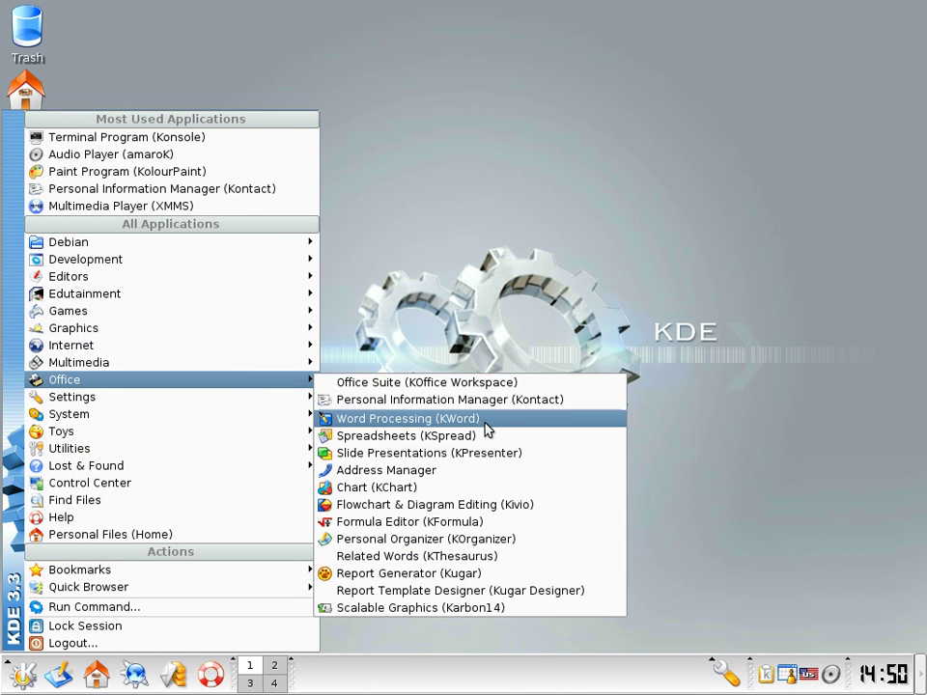
click(543, 384)
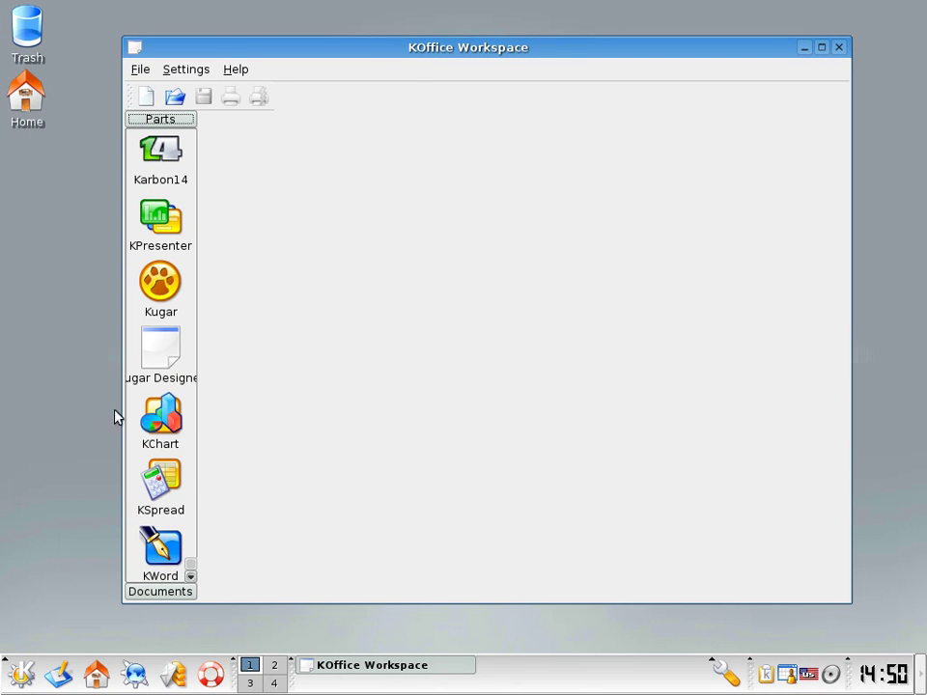
click(178, 340)
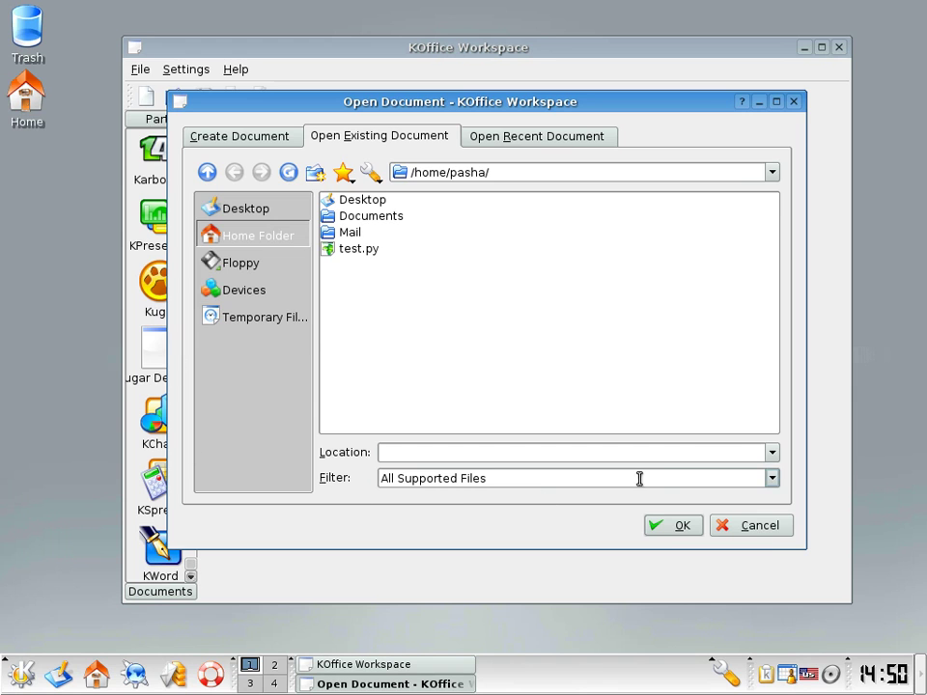
- Cancel the Kugar Designer document dialog, and view and cancel the file dialog of the Kugar part
click(769, 531)
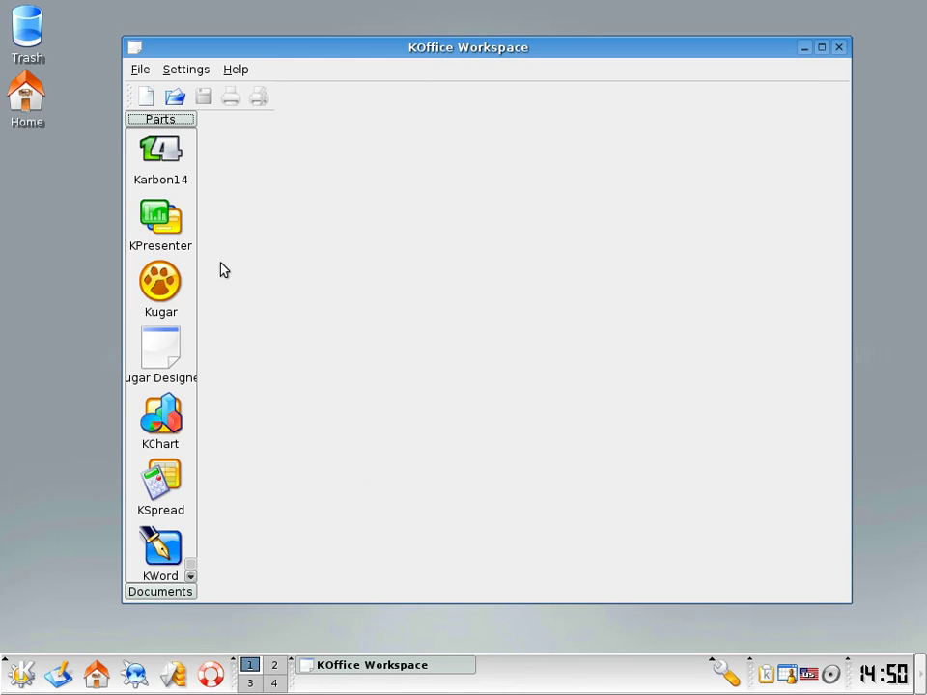
click(159, 290)
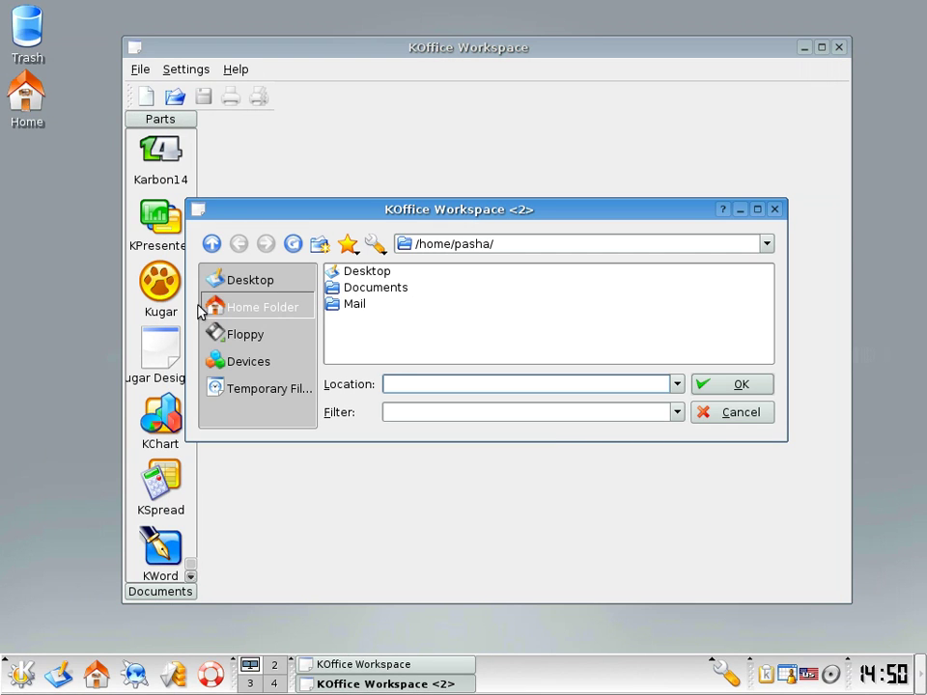
click(724, 418)
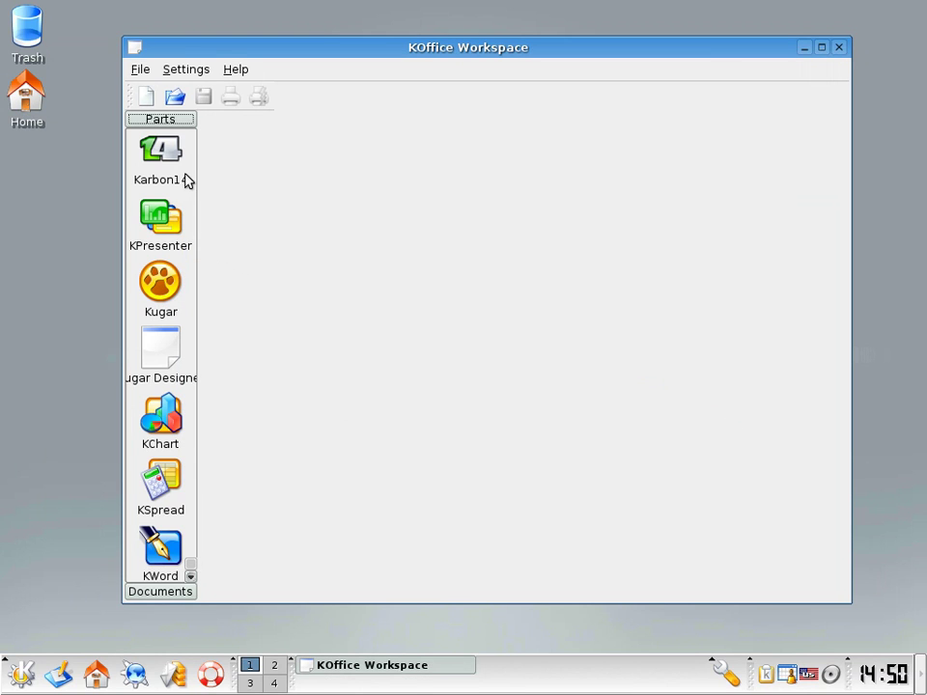
- Create a KWord document in the workspace from the Business Cards 10 template
click(170, 568)
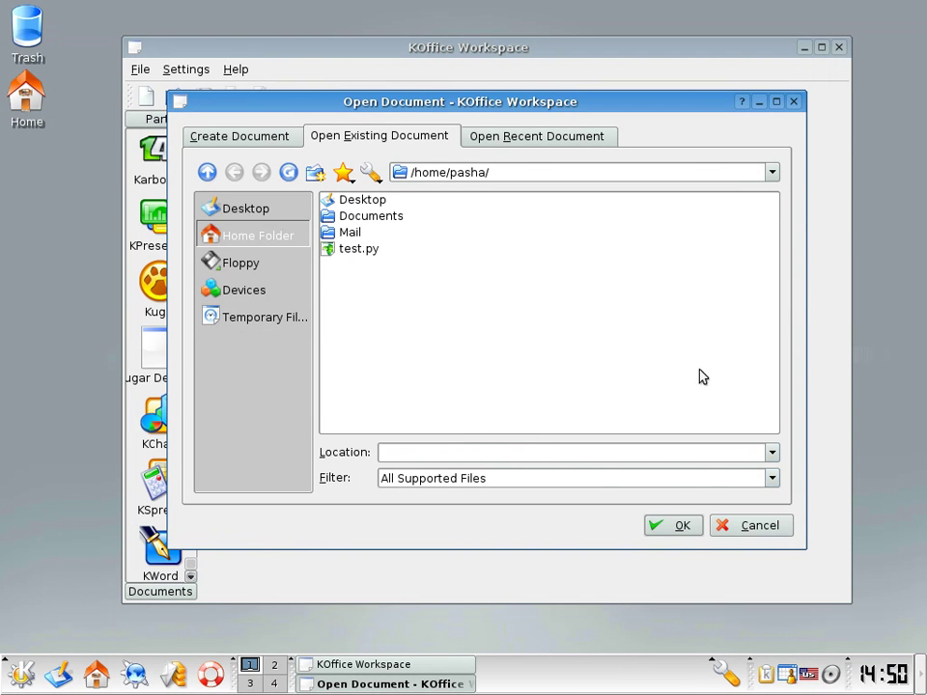
click(241, 140)
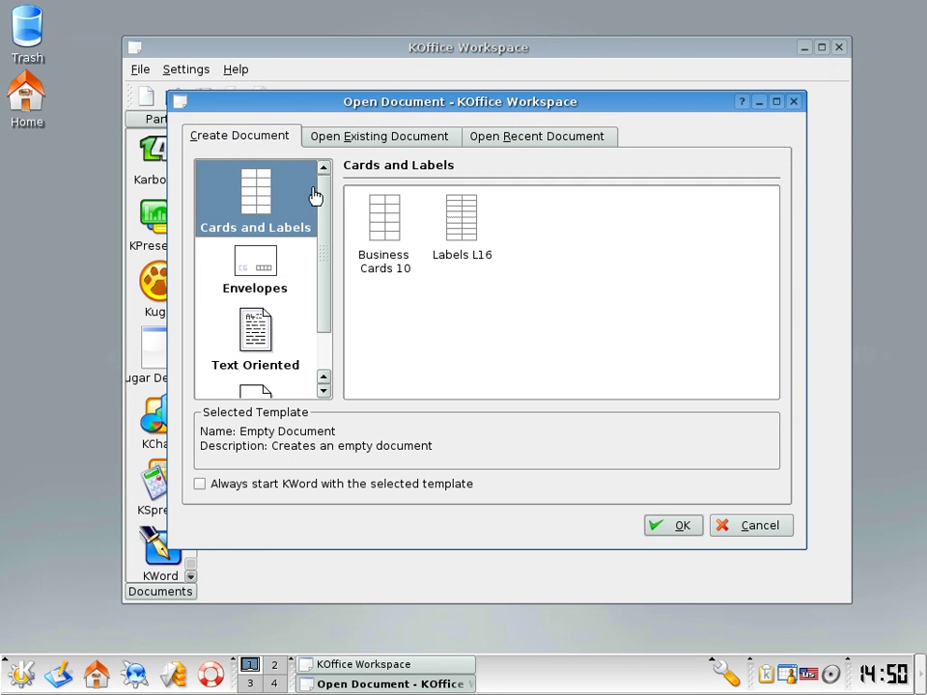
click(384, 220)
click(691, 525)
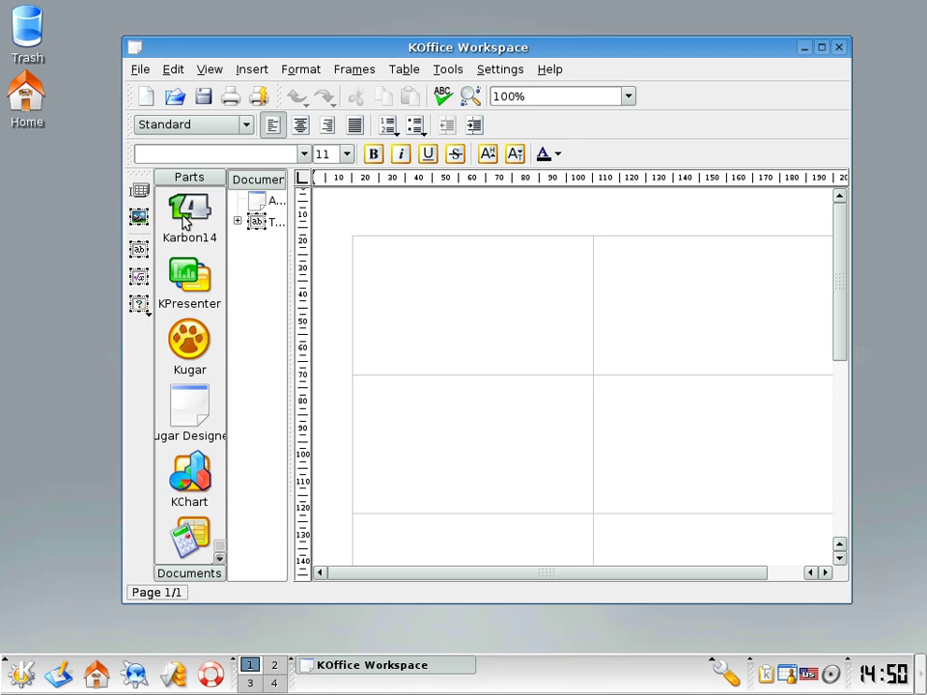
- Create an empty Karbon14 document in the workspace and shift the window slightly sideways
click(183, 206)
click(259, 140)
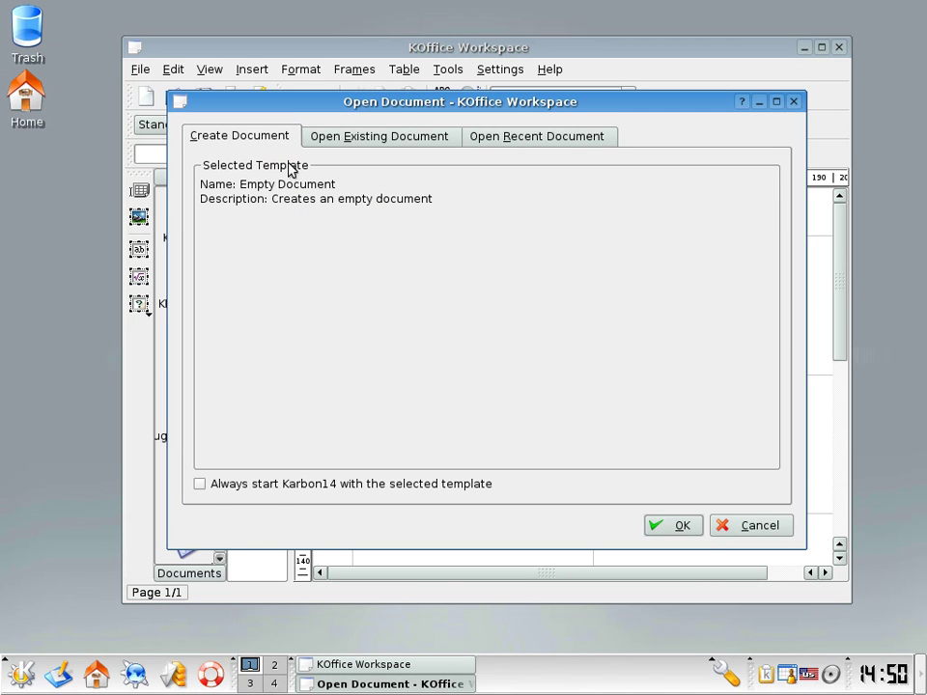
click(682, 529)
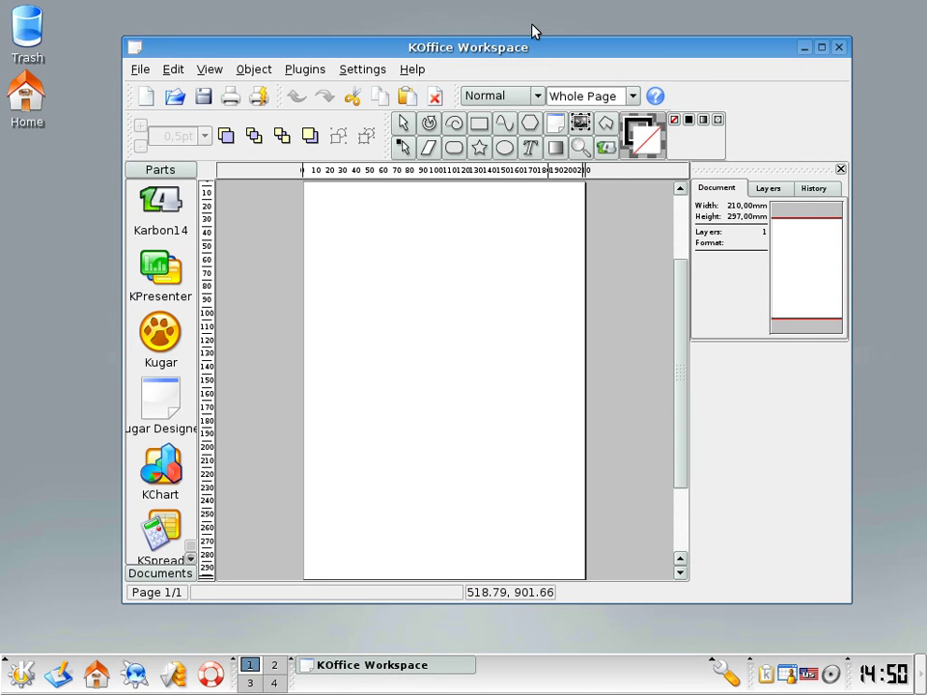
mouse_move(536, 46)
mouse_down()
mouse_move(483, 77)
mouse_move(547, 47)
mouse_up()
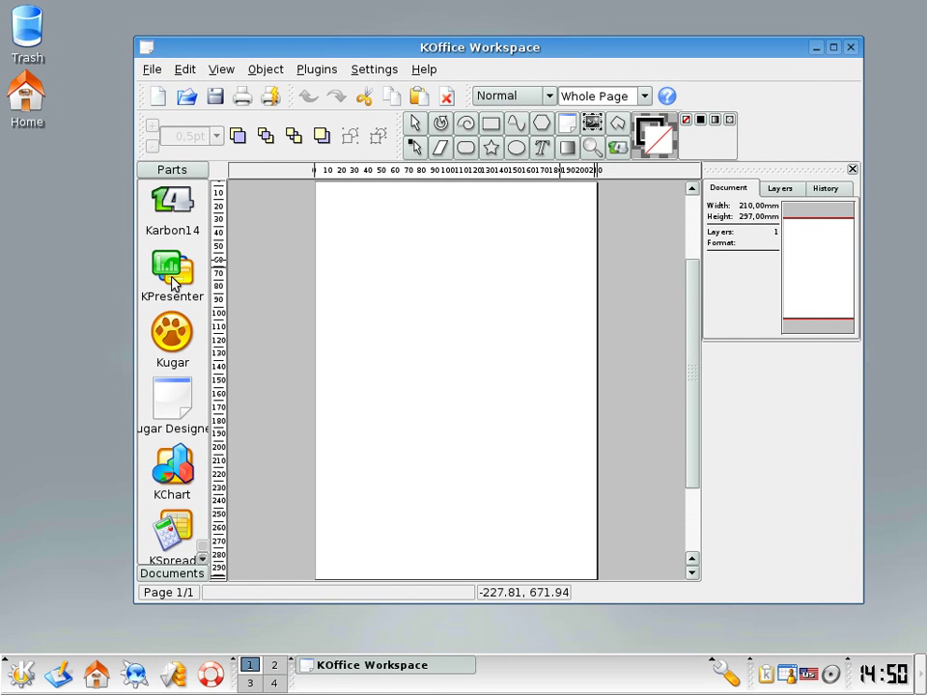
- Create an empty KPresenter presentation in the workspace and enlarge the window
click(172, 272)
click(262, 138)
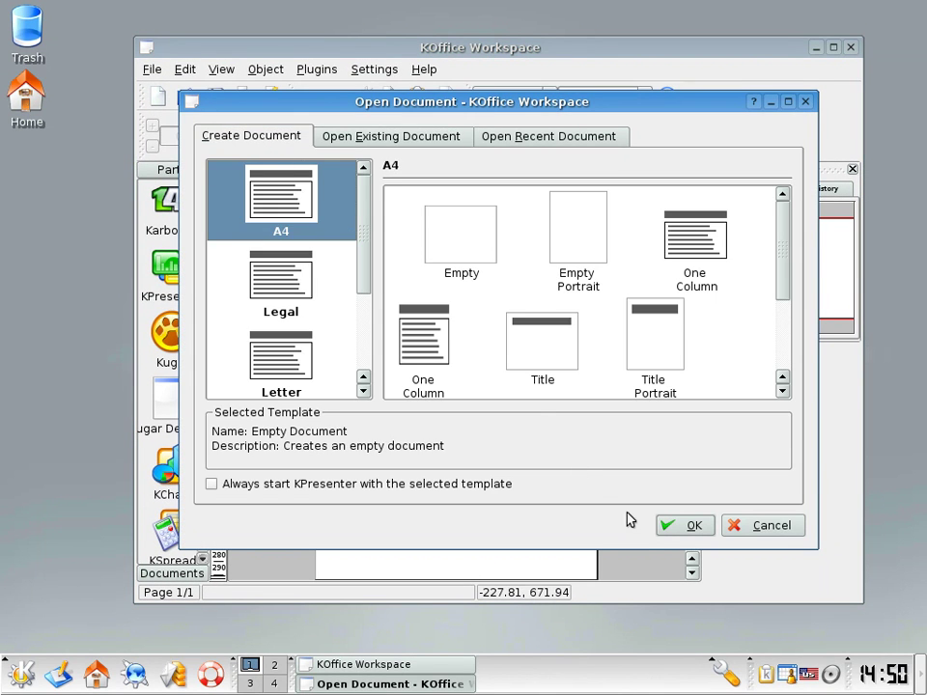
click(668, 529)
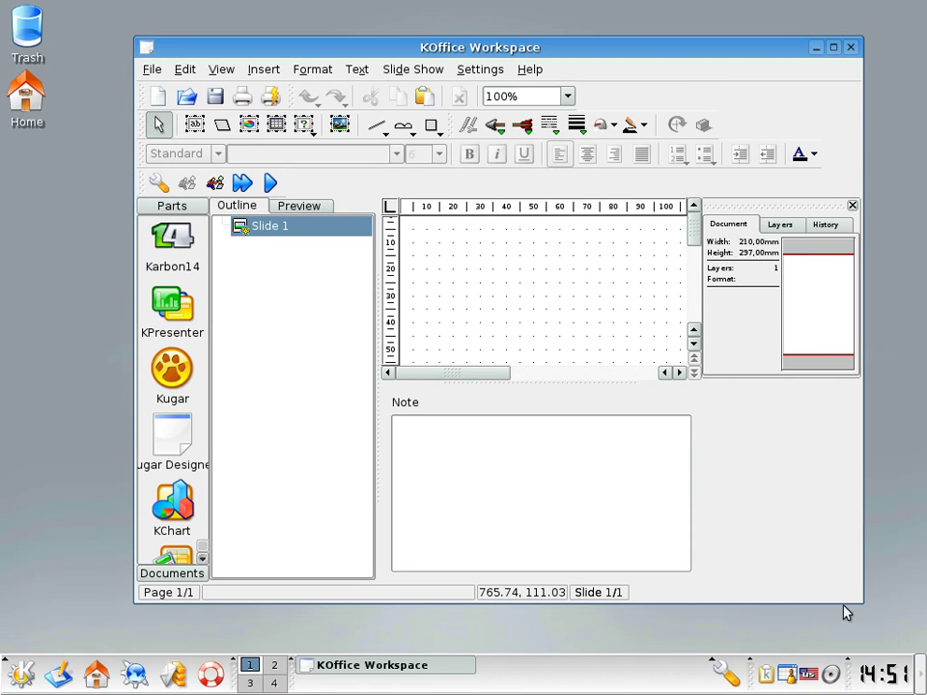
drag(858, 604, 898, 651)
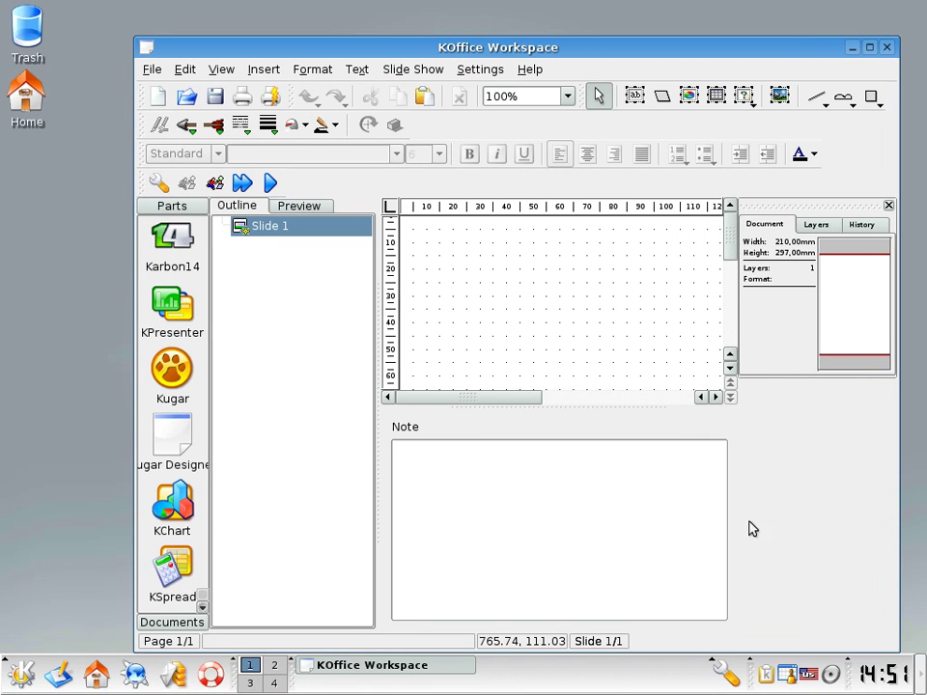
- Open the Kugar part's file dialog once more and dismiss it without choosing a file
click(164, 391)
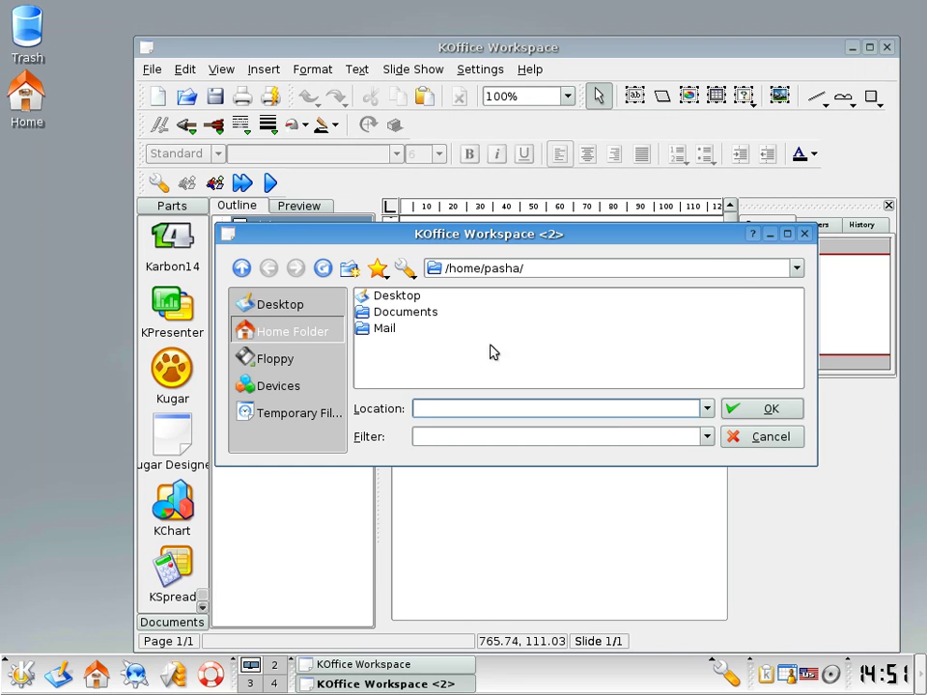
click(782, 445)
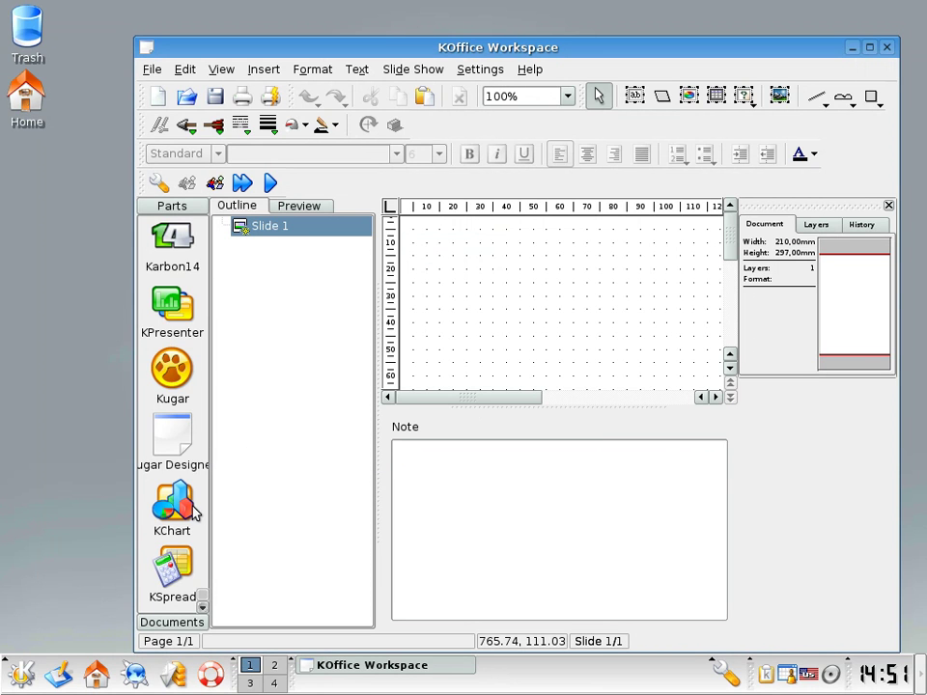
- Create an empty KSpread spreadsheet in the workspace and close KOffice Workspace
click(179, 587)
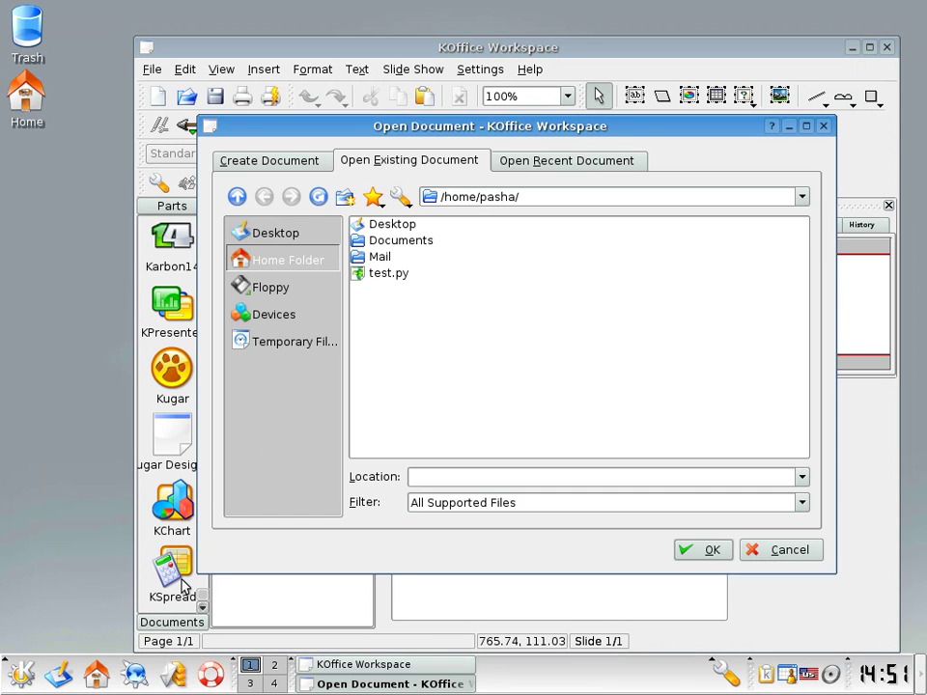
click(283, 158)
key(Return)
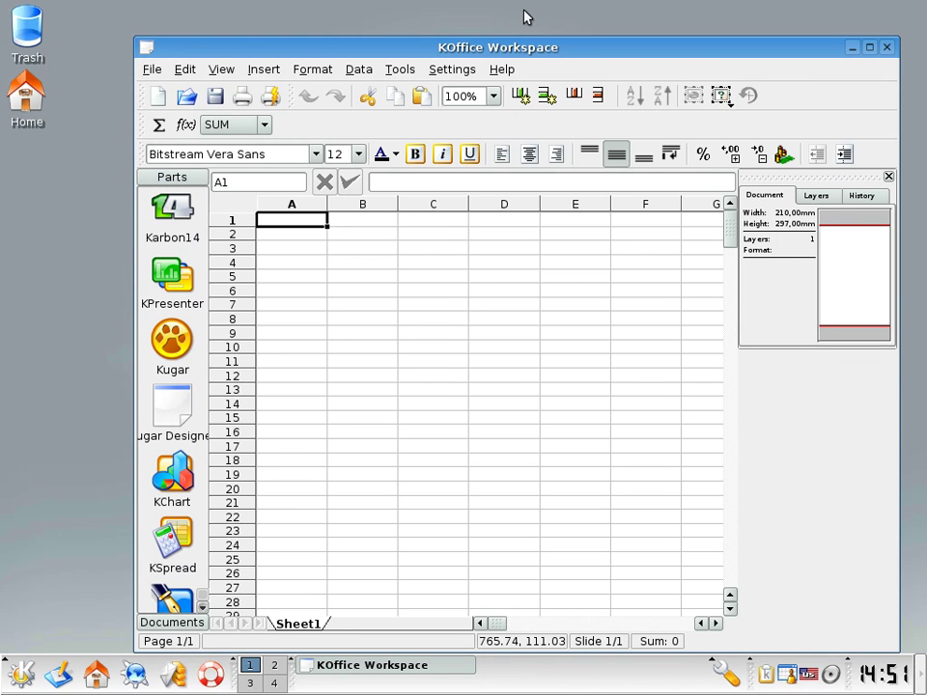
drag(486, 58, 441, 38)
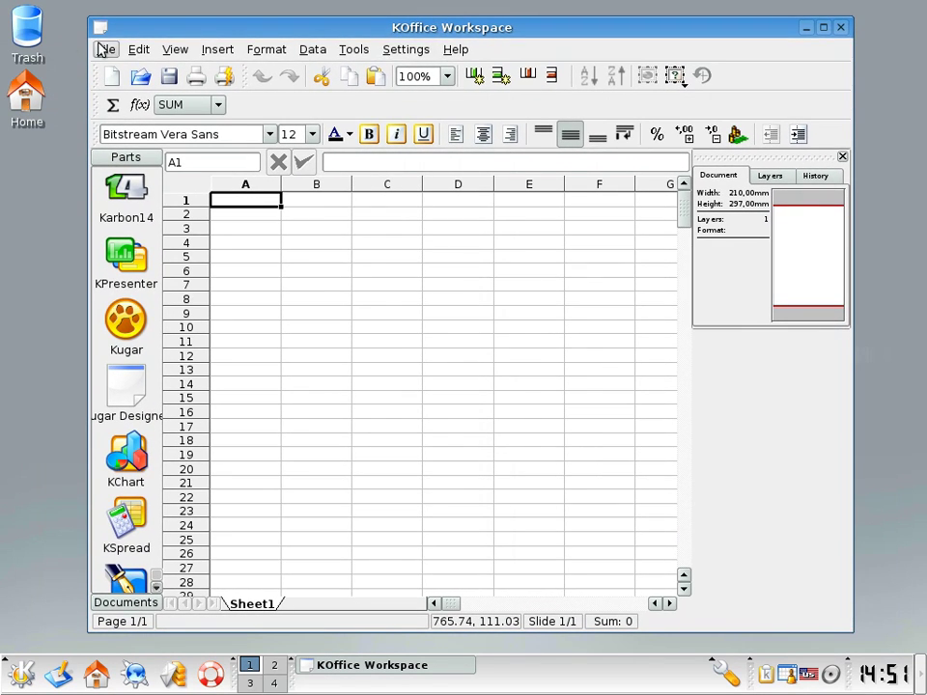
click(843, 30)
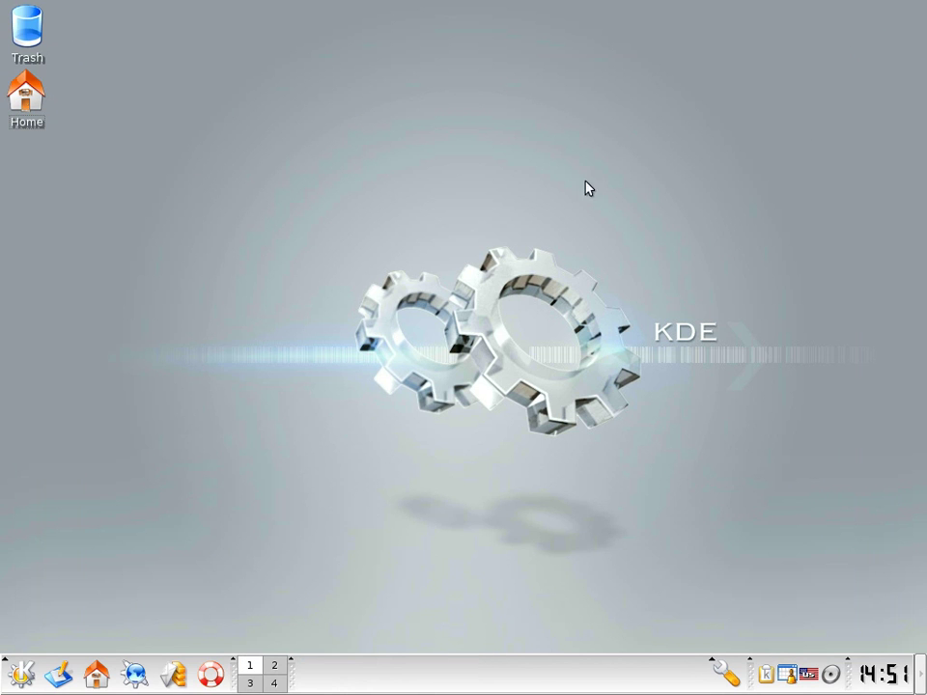
- Launch the Kivio flowchart editor from the Office applications and create a document from the Basic Flowcharting template
click(16, 677)
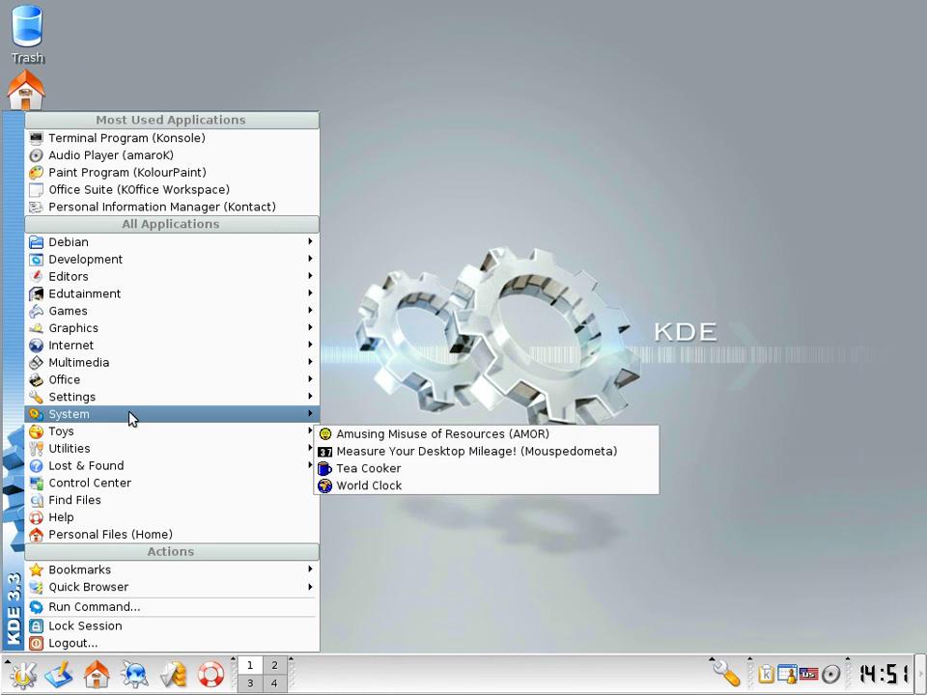
mouse_move(150, 384)
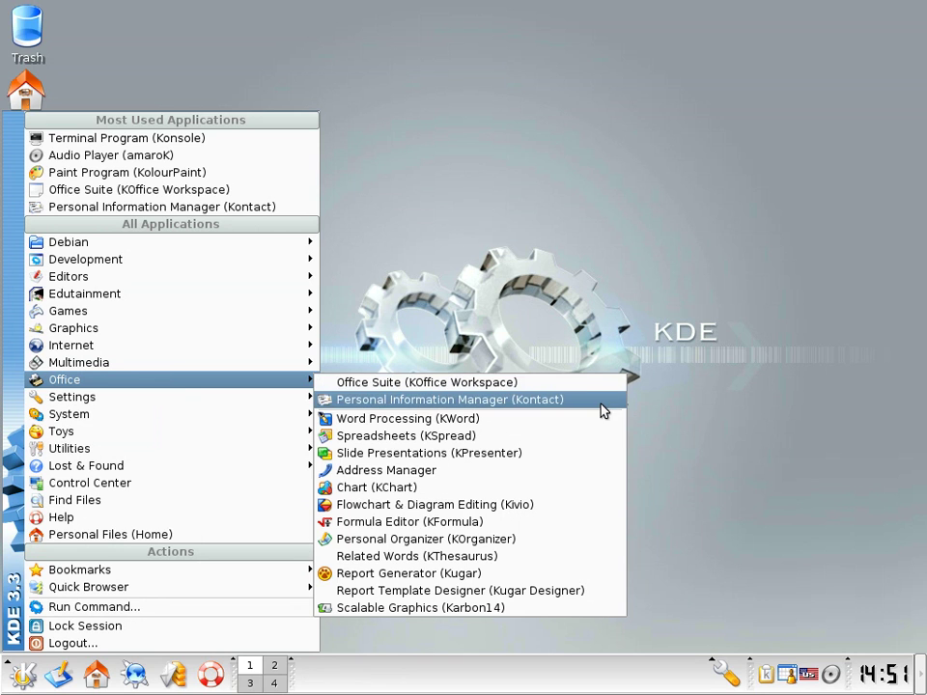
click(576, 507)
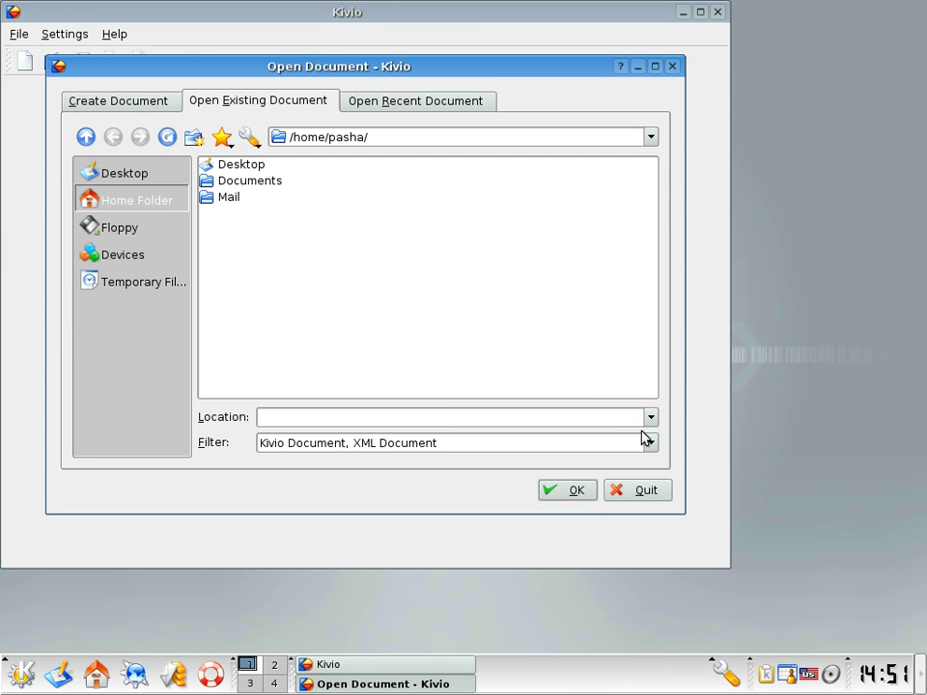
click(101, 99)
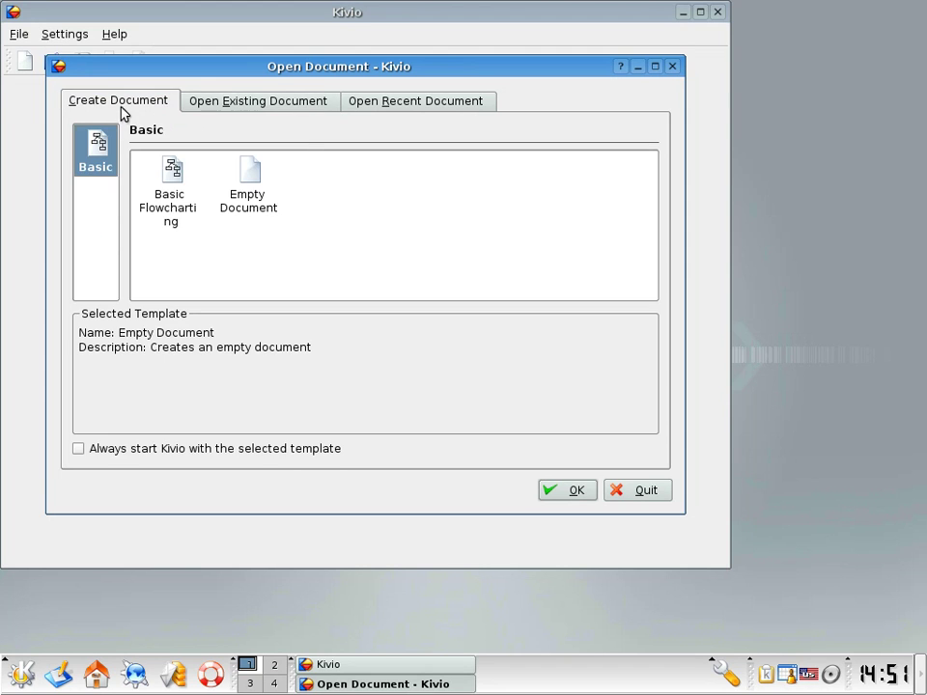
click(191, 202)
click(566, 491)
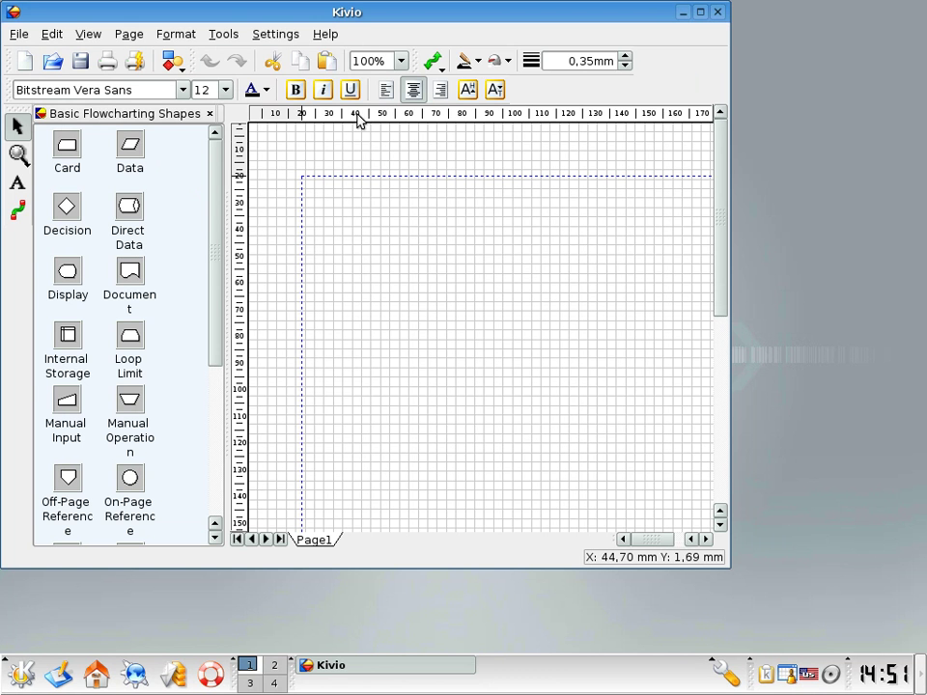
- Move the Kivio window away from the screen corner and place a Direct Data shape with a Decision shape below it on Page1
drag(363, 12, 395, 32)
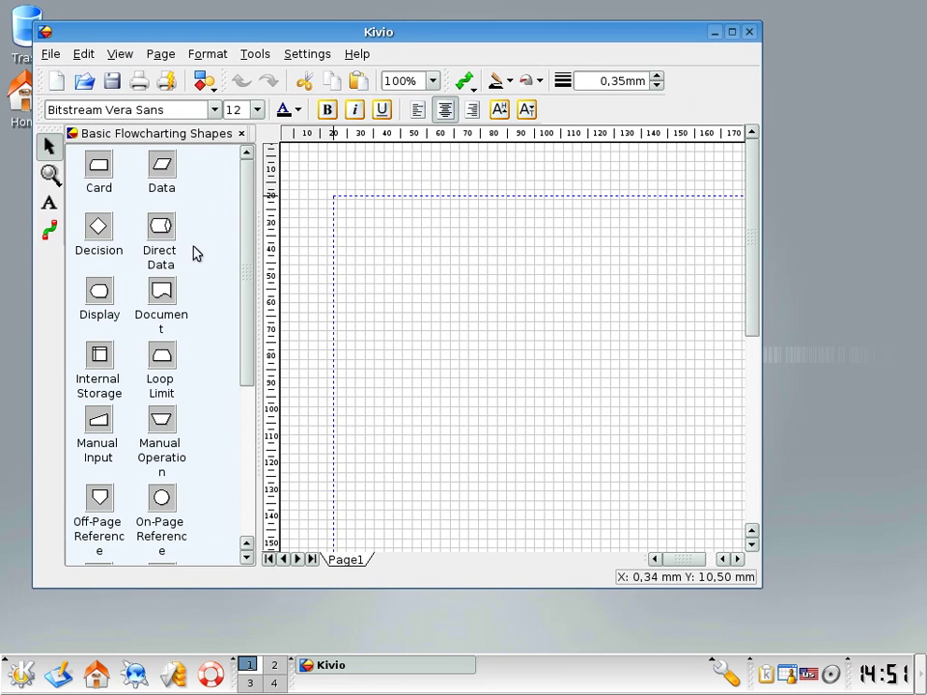
drag(150, 250, 462, 305)
drag(96, 240, 503, 386)
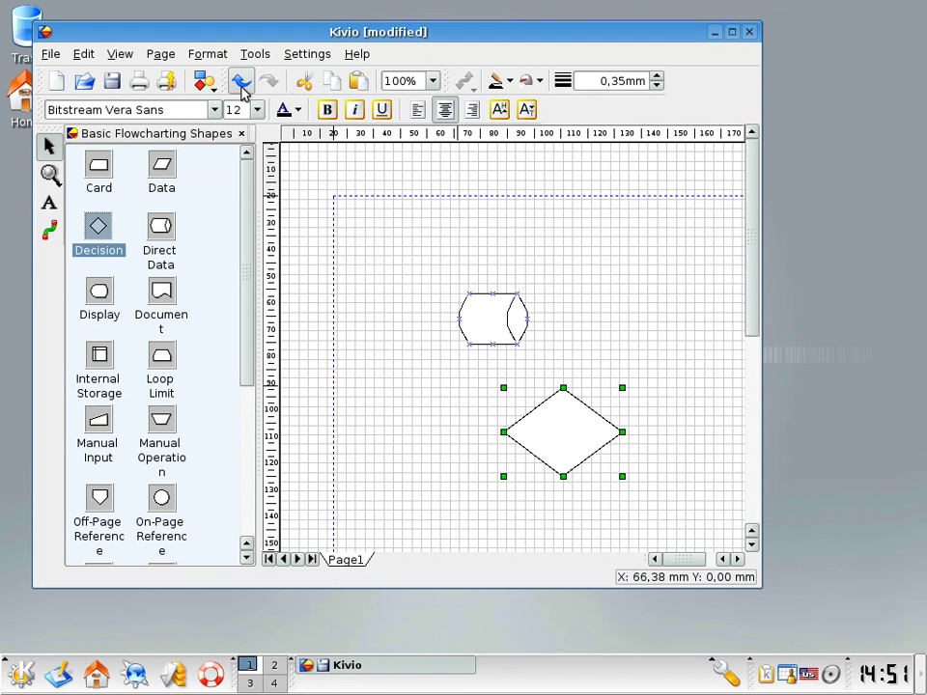
- Draw straight connectors: one joining the Decision and Direct Data shapes, one free-ended from each shape, and two loose ones beside them
click(50, 229)
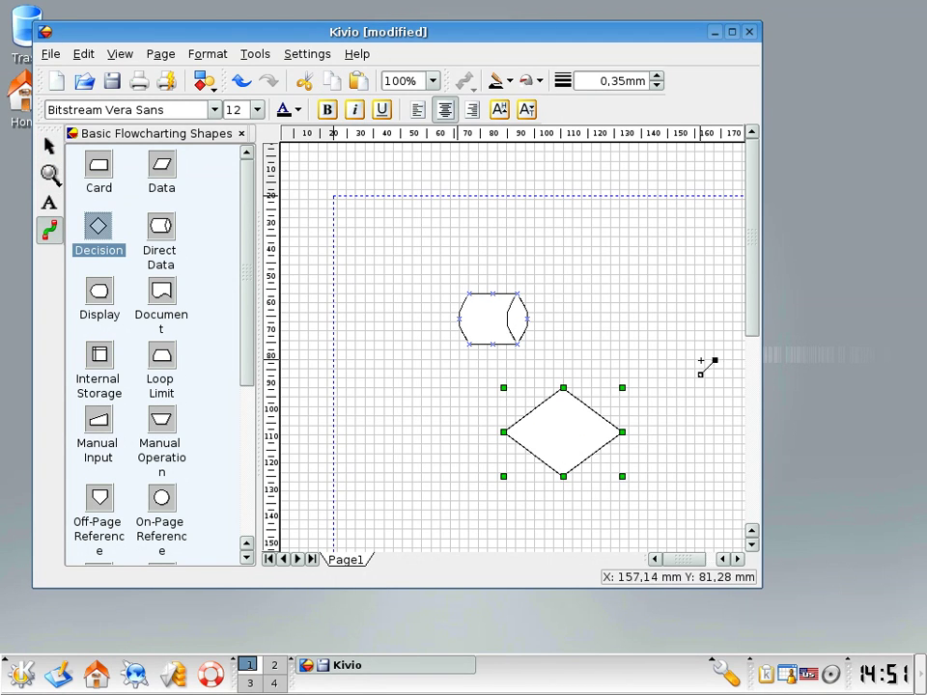
mouse_move(561, 386)
mouse_down()
mouse_move(553, 335)
mouse_move(536, 322)
mouse_move(331, 455)
mouse_move(377, 442)
mouse_up()
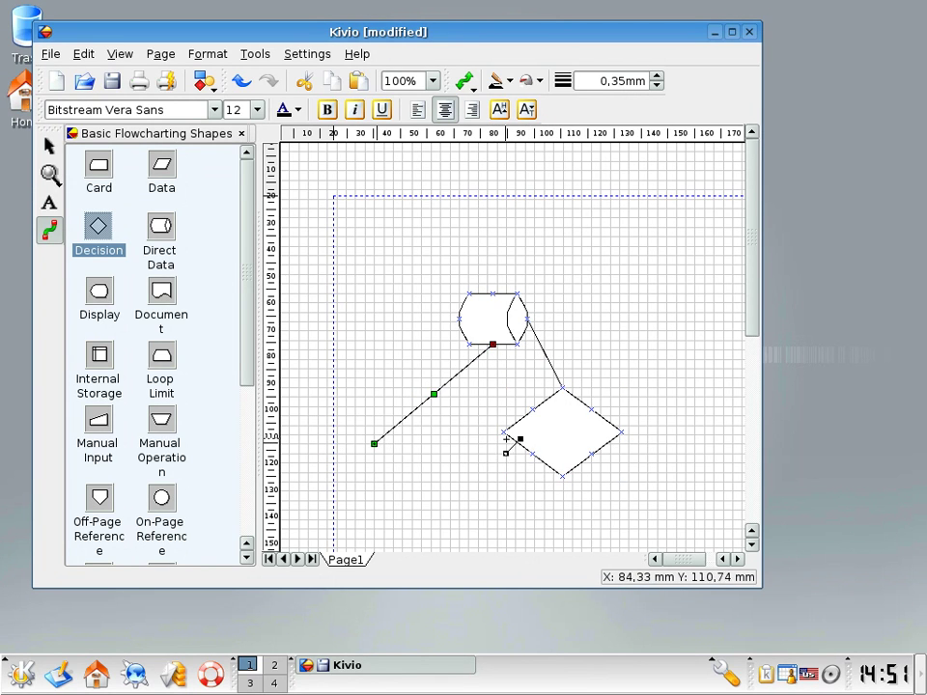
mouse_move(504, 432)
mouse_down()
mouse_move(490, 446)
mouse_move(568, 501)
mouse_move(526, 520)
mouse_up()
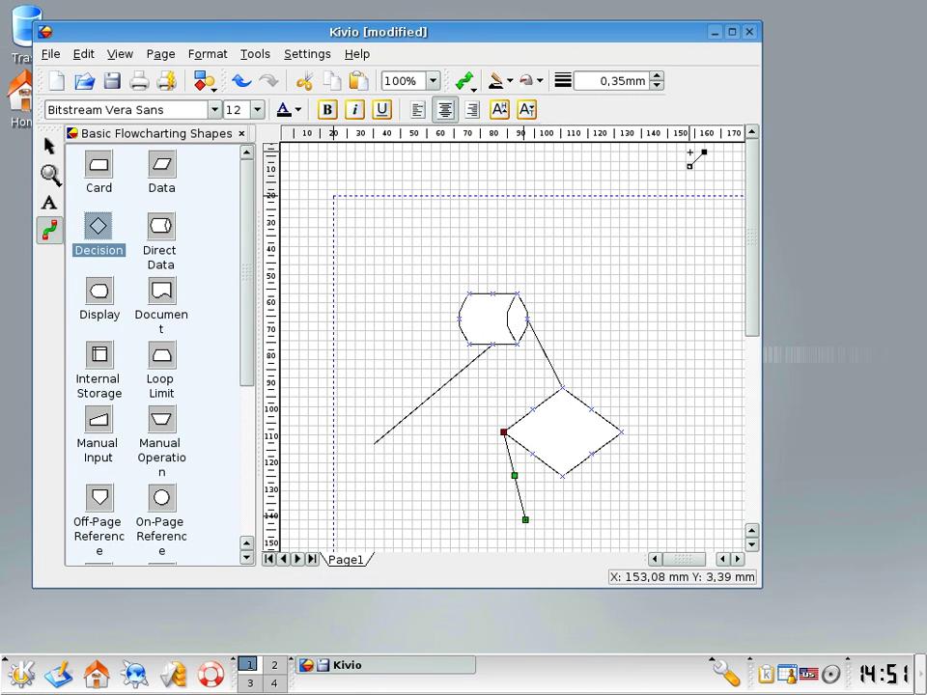
drag(601, 303, 609, 315)
mouse_move(686, 247)
mouse_down()
mouse_move(659, 232)
mouse_move(563, 238)
mouse_move(620, 322)
mouse_move(610, 312)
mouse_up()
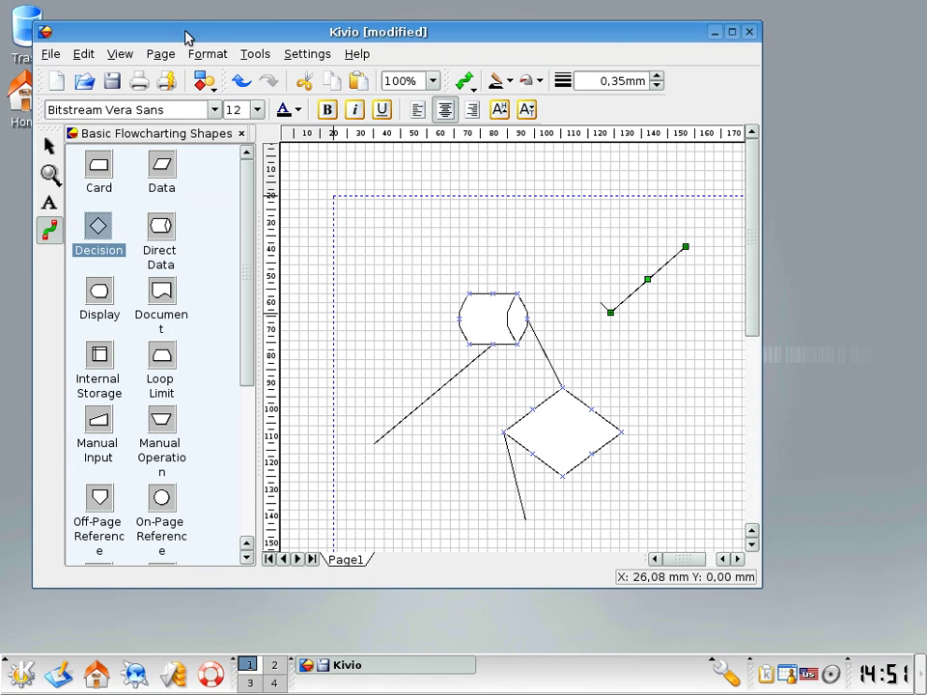
- Quit Kivio without saving the flowchart
click(50, 56)
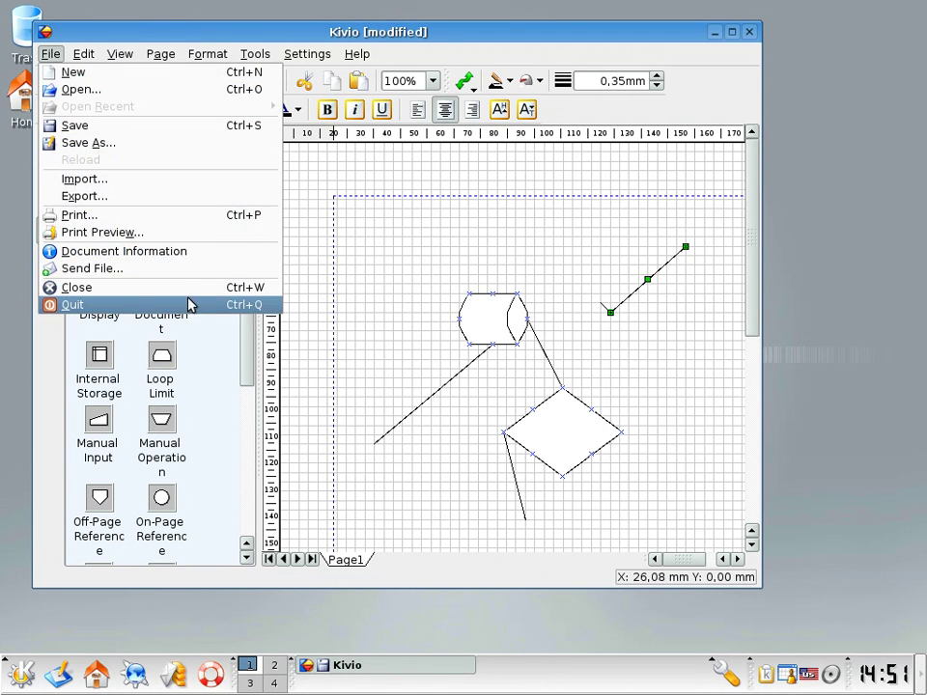
click(188, 306)
click(390, 349)
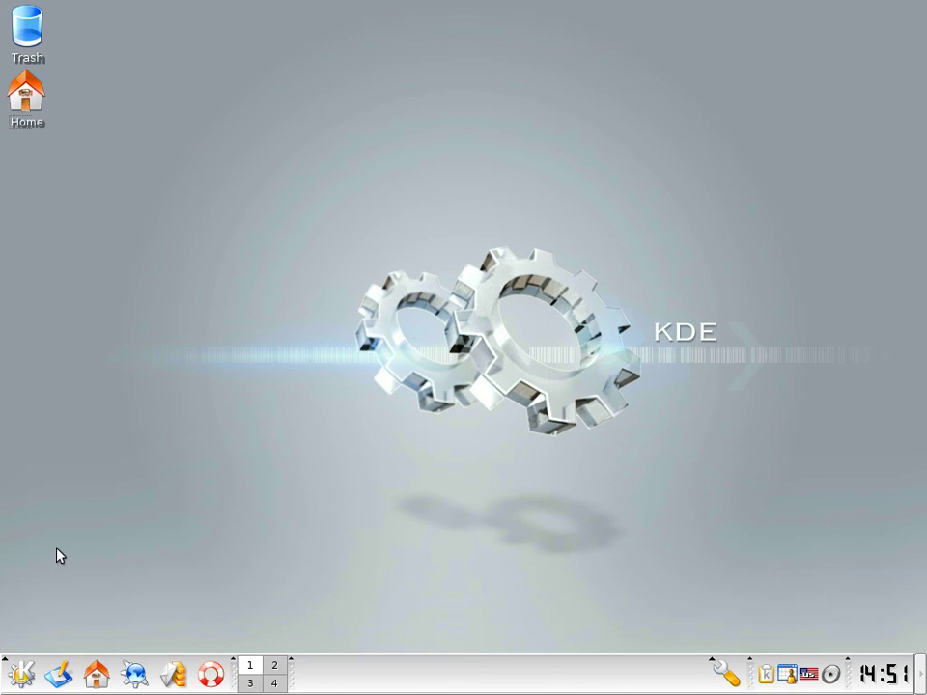
- Look through the Settings applications, and launch Info Center from the System applications and move its window toward the screen's middle
click(20, 673)
mouse_move(189, 402)
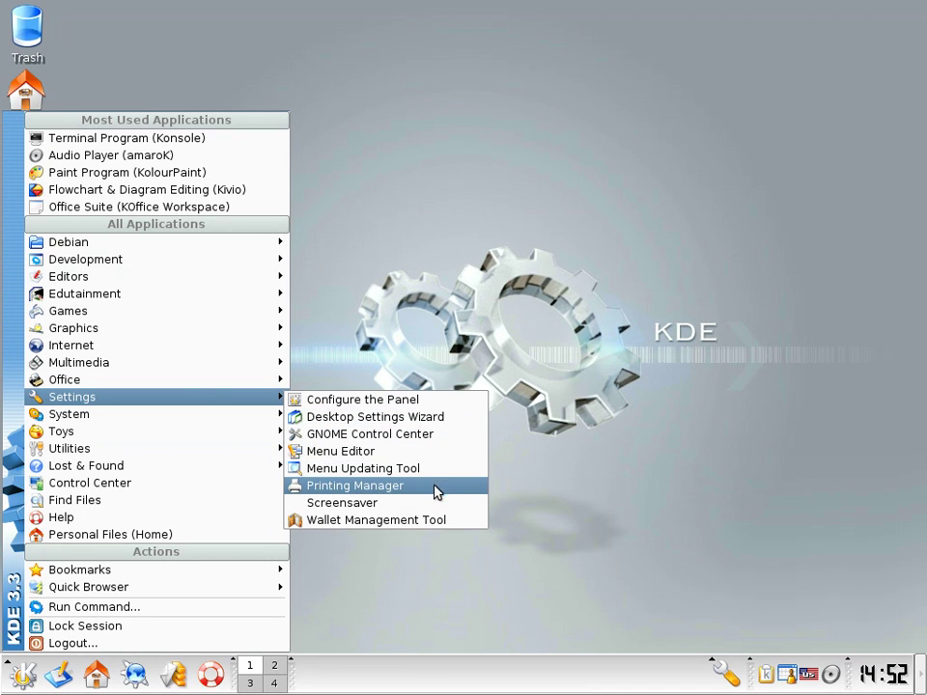
mouse_move(157, 419)
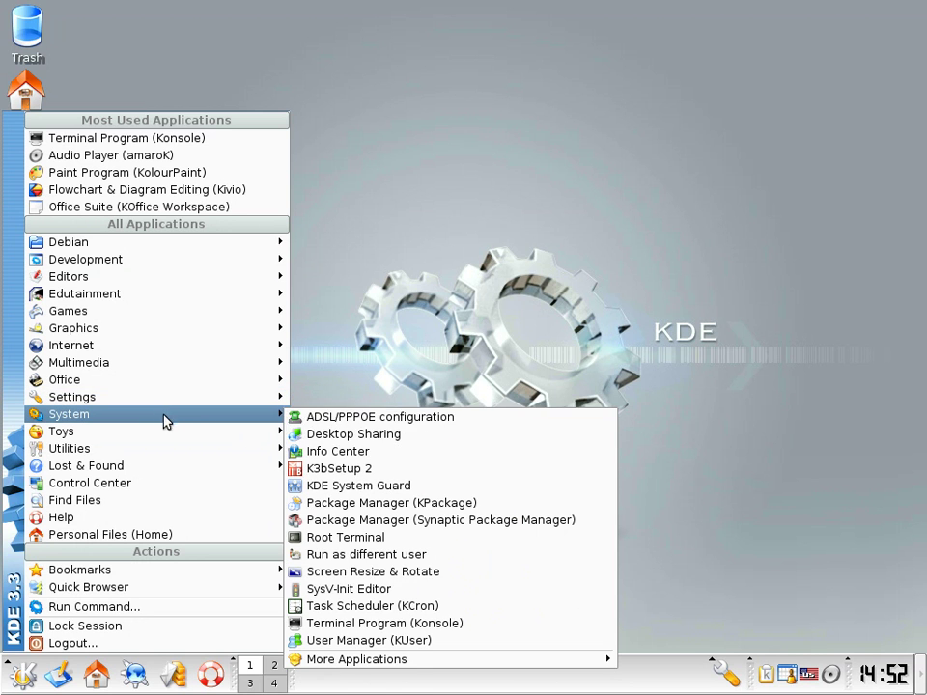
click(418, 451)
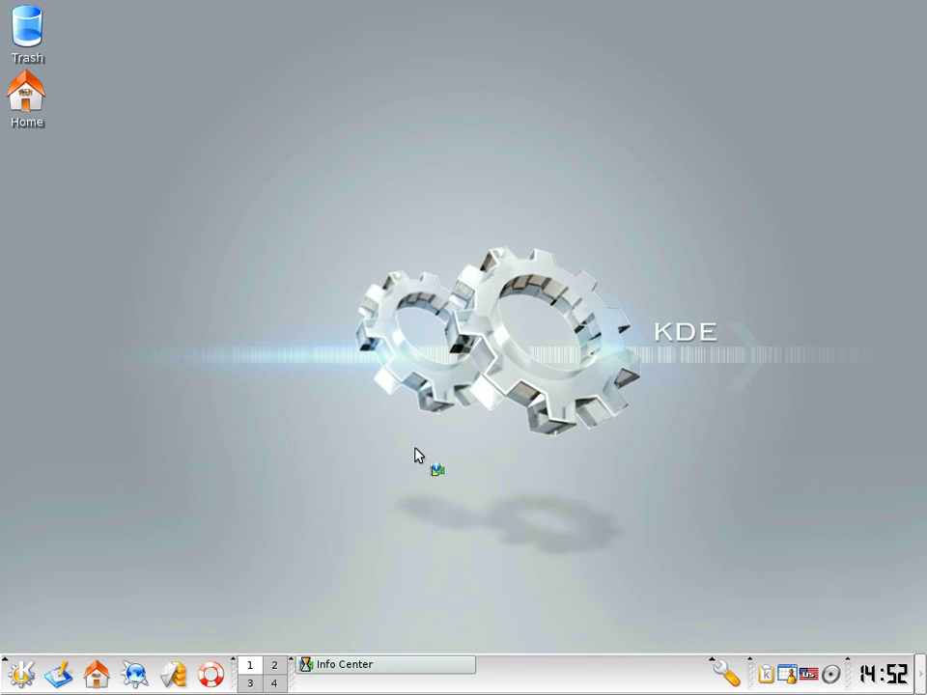
drag(394, 24, 553, 78)
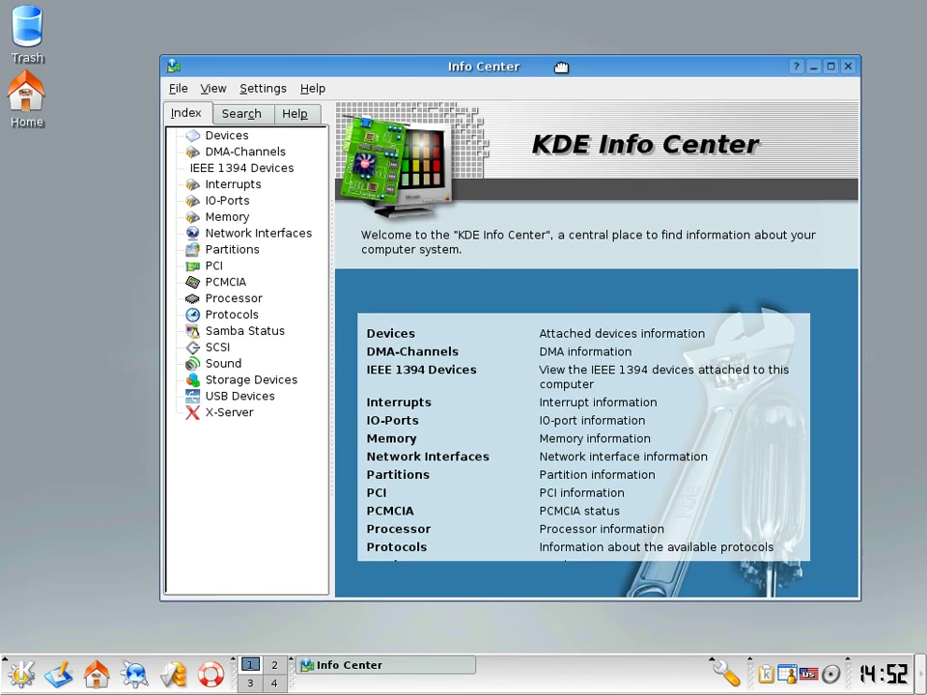
- Examine the Info Center pages for DMA channels, devices, interrupts, IO ports, memory, partitions, network interfaces, PCI and PCMCIA, and quit Info Center
click(231, 152)
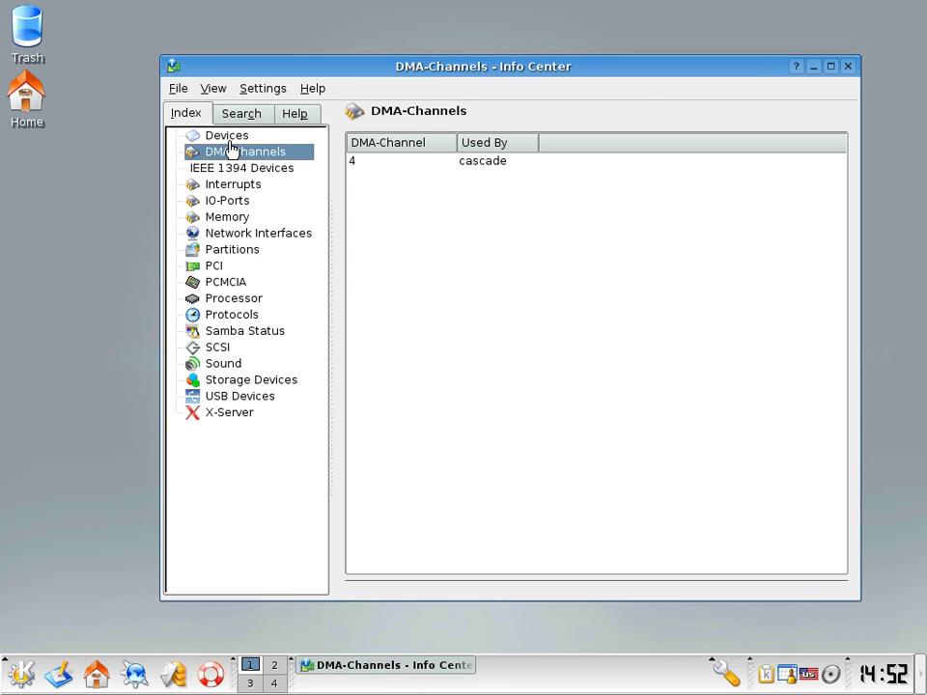
click(230, 140)
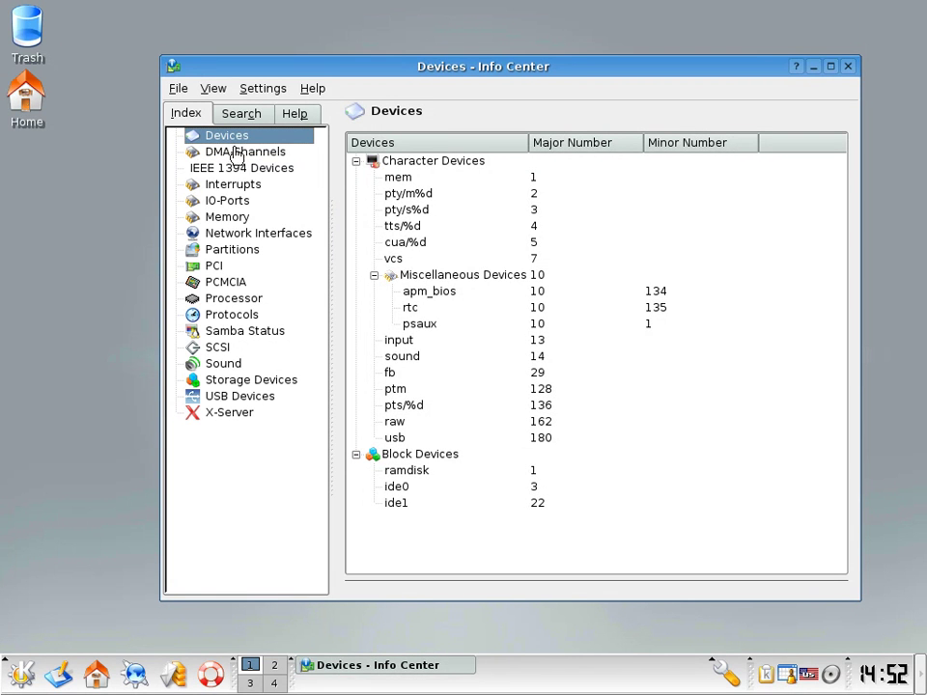
click(239, 168)
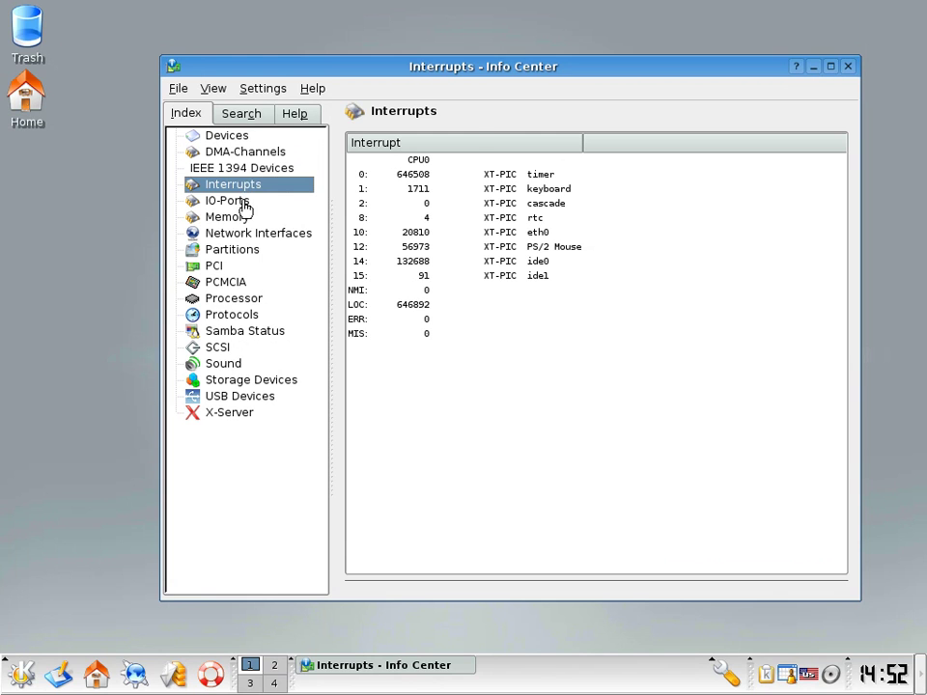
click(243, 206)
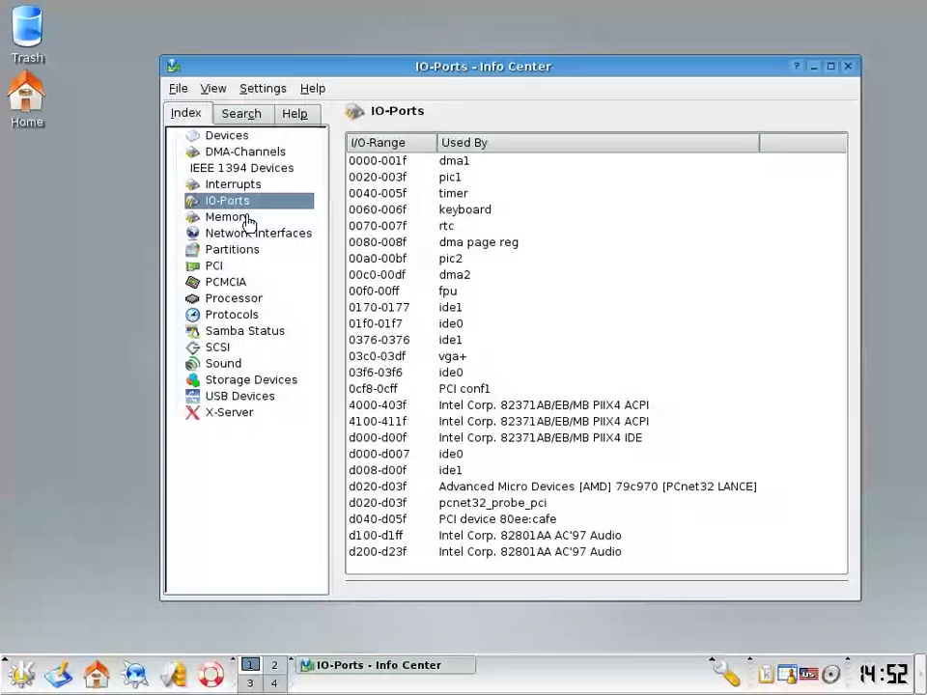
click(247, 218)
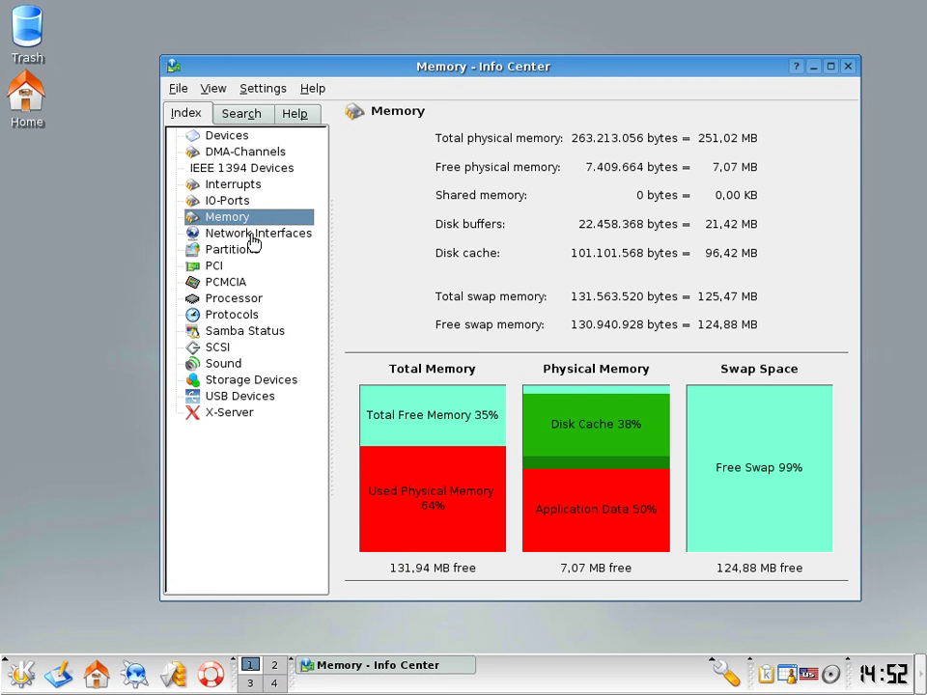
click(249, 236)
click(241, 251)
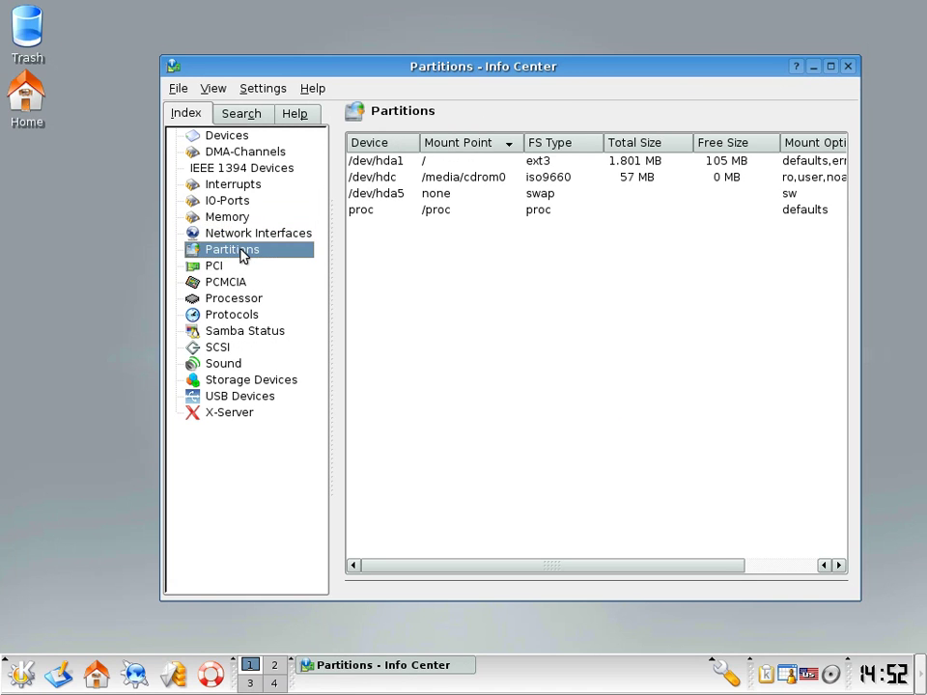
click(242, 239)
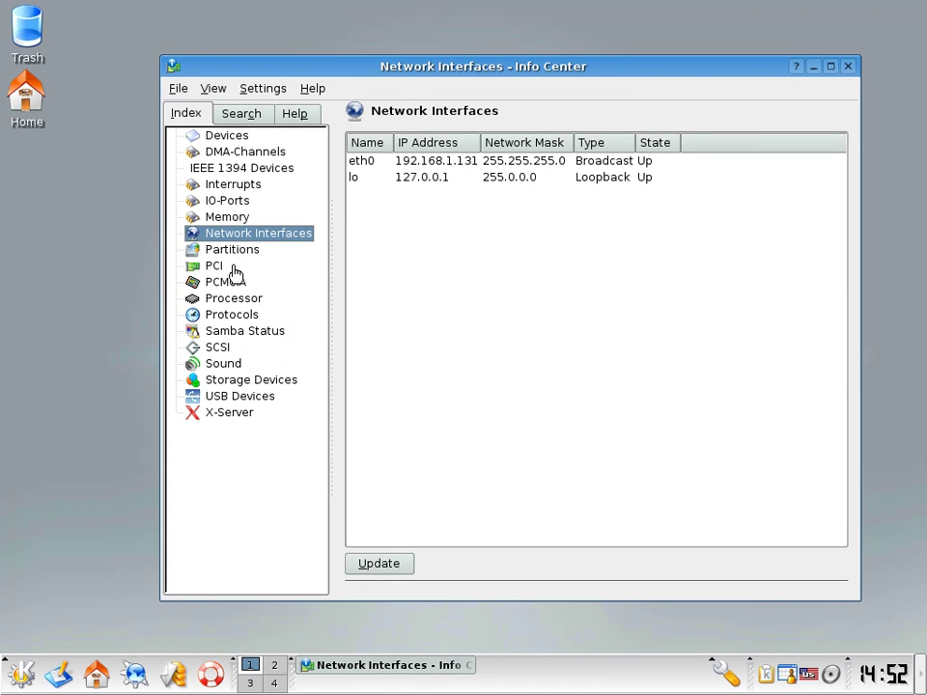
click(232, 270)
click(232, 285)
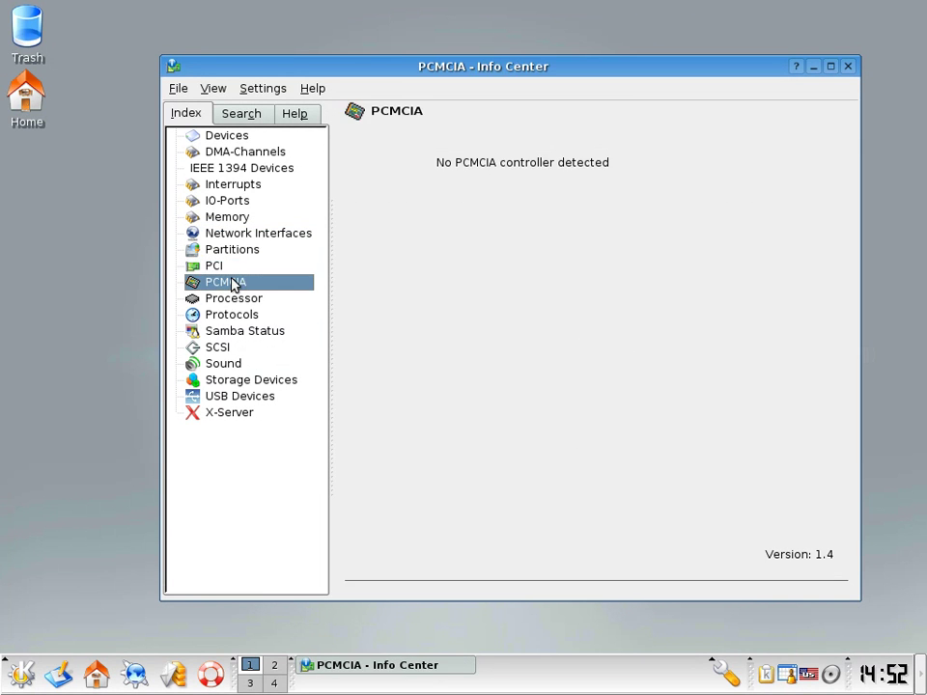
click(179, 88)
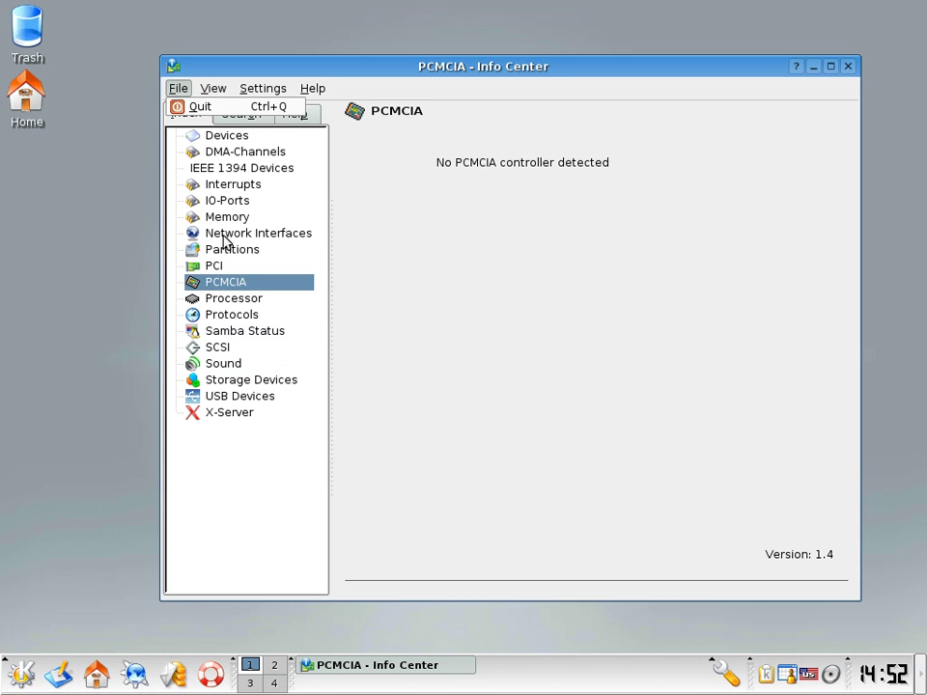
click(184, 108)
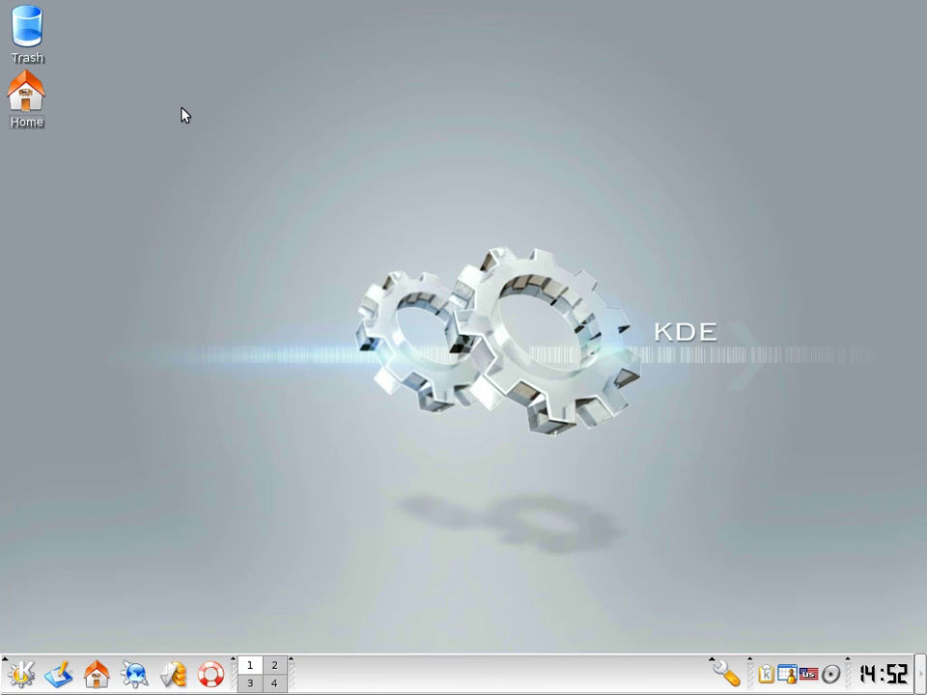
- Launch KDE System Guard from the System applications, make its window much taller and move it toward the screen's middle
click(21, 673)
mouse_move(171, 413)
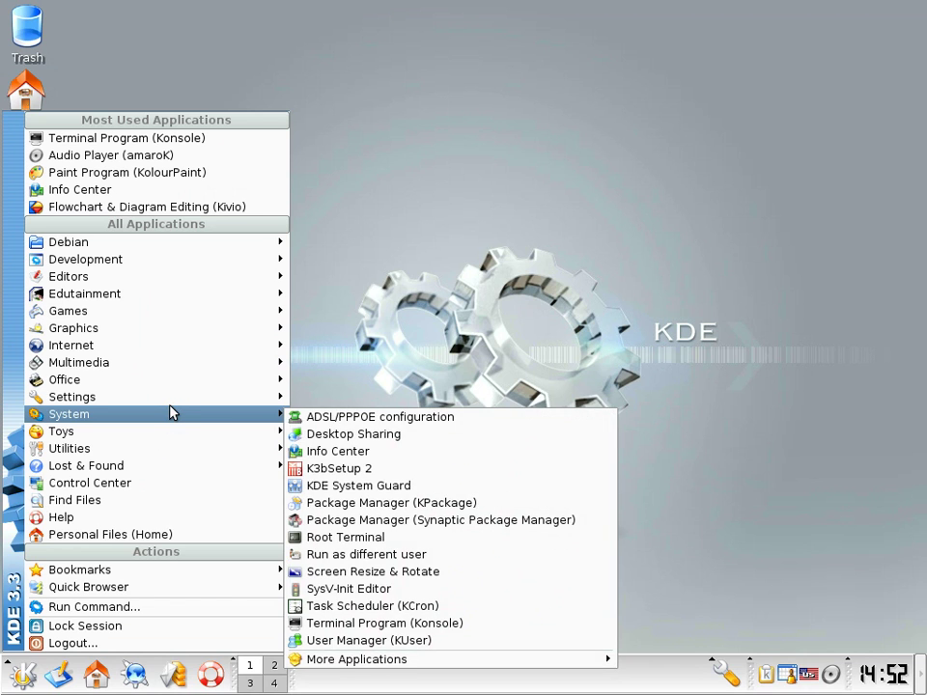
click(441, 485)
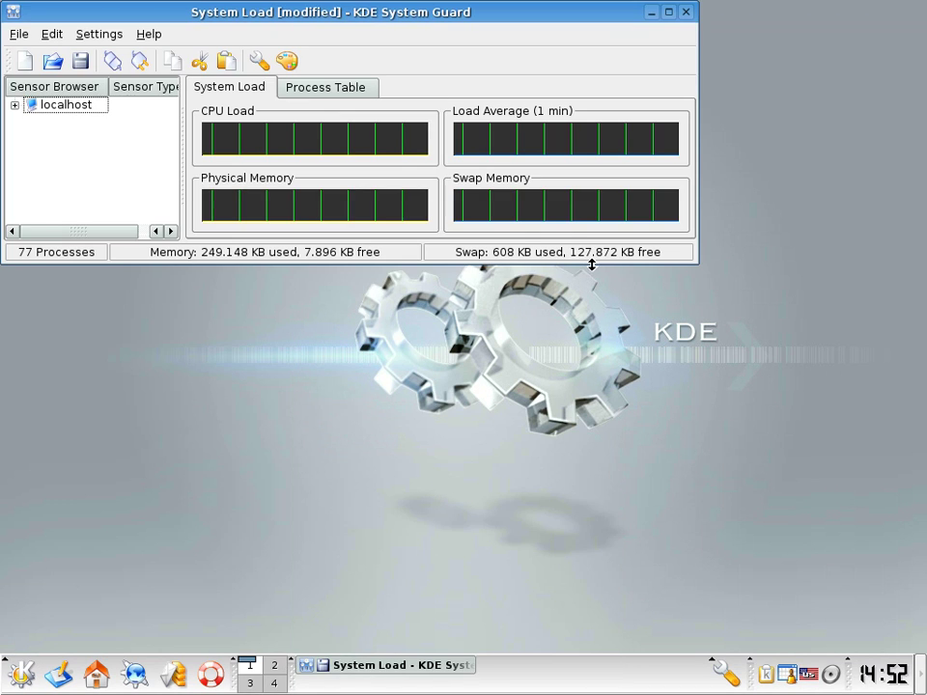
drag(693, 262, 668, 491)
drag(339, 20, 469, 108)
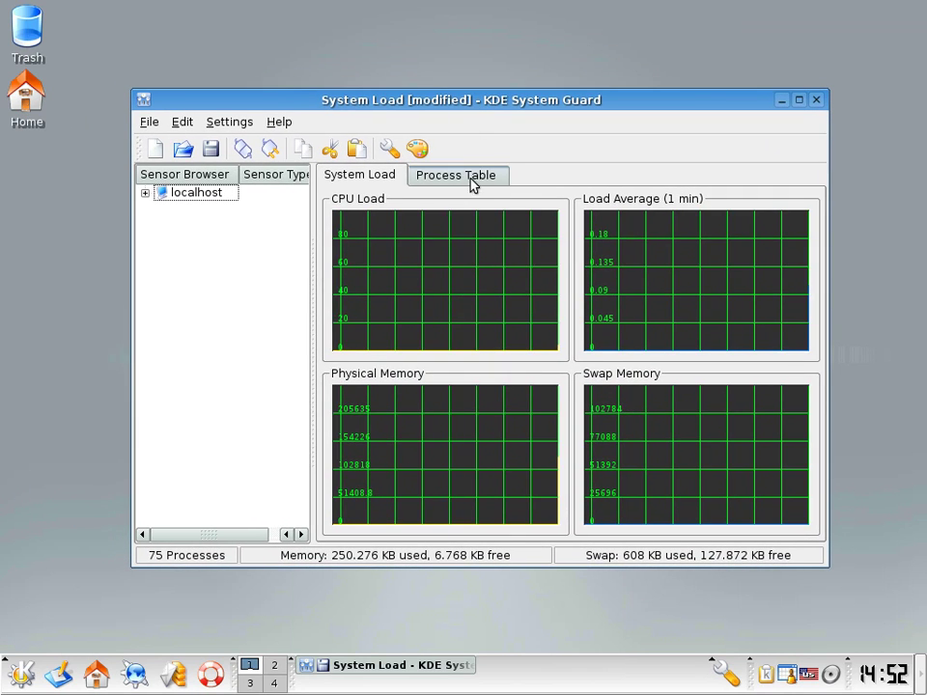
- View the Process Table and the localhost CPU0 sensors, including Clock Frequency, Idle Load and Nice Load, and quit KDE System Guard
click(472, 184)
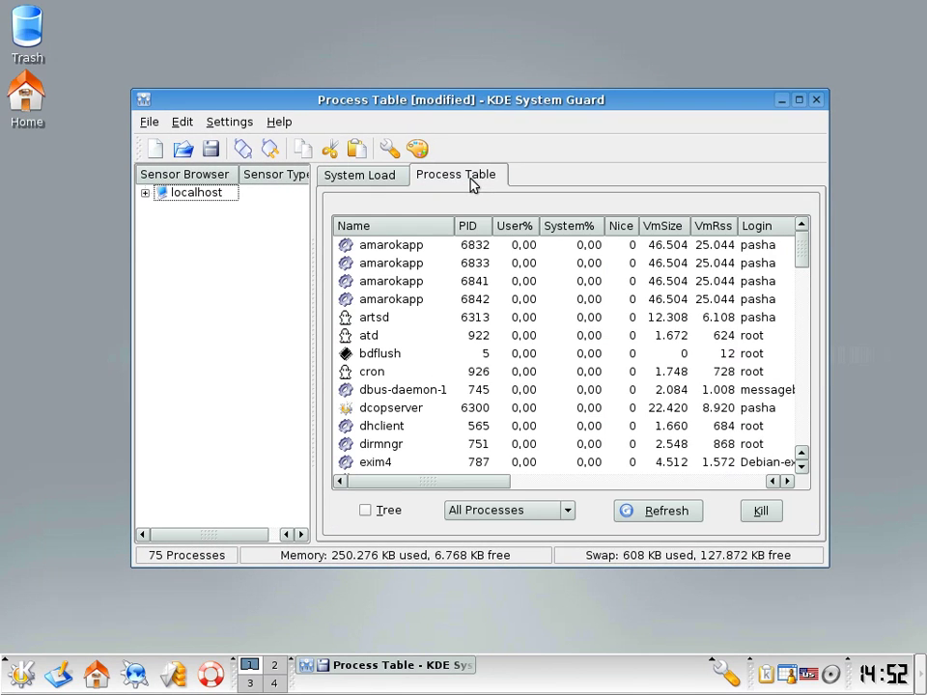
click(145, 192)
click(163, 225)
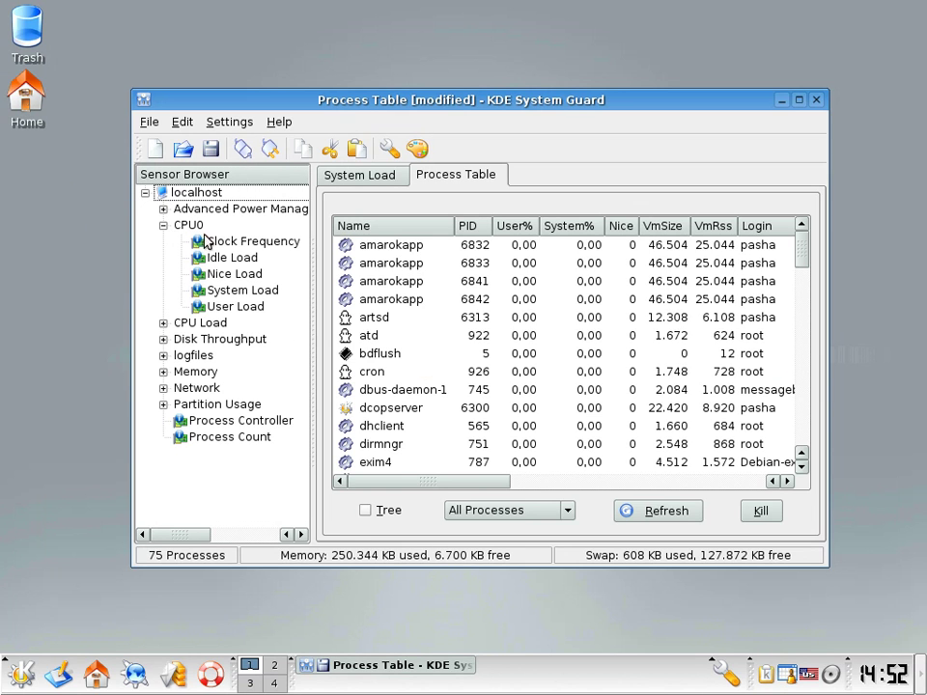
click(205, 241)
key(alt+d)
click(480, 379)
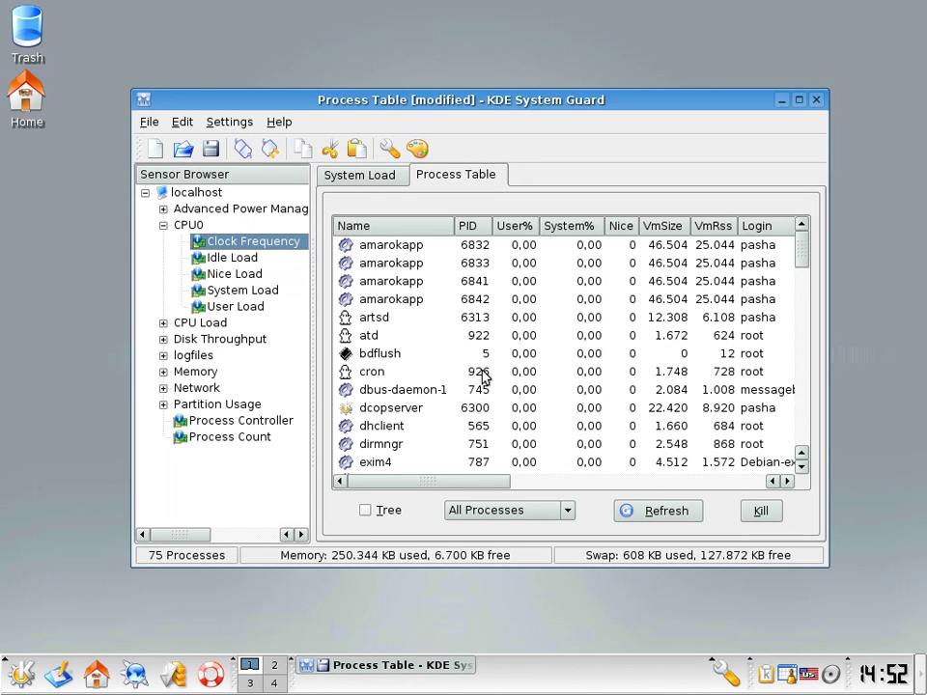
click(236, 257)
click(233, 274)
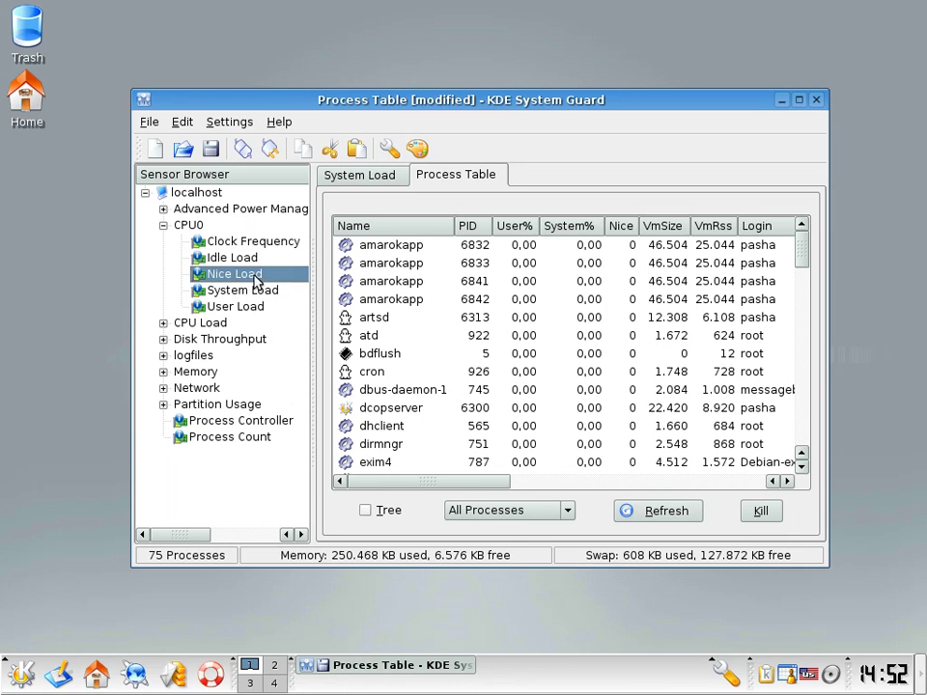
click(150, 122)
click(176, 302)
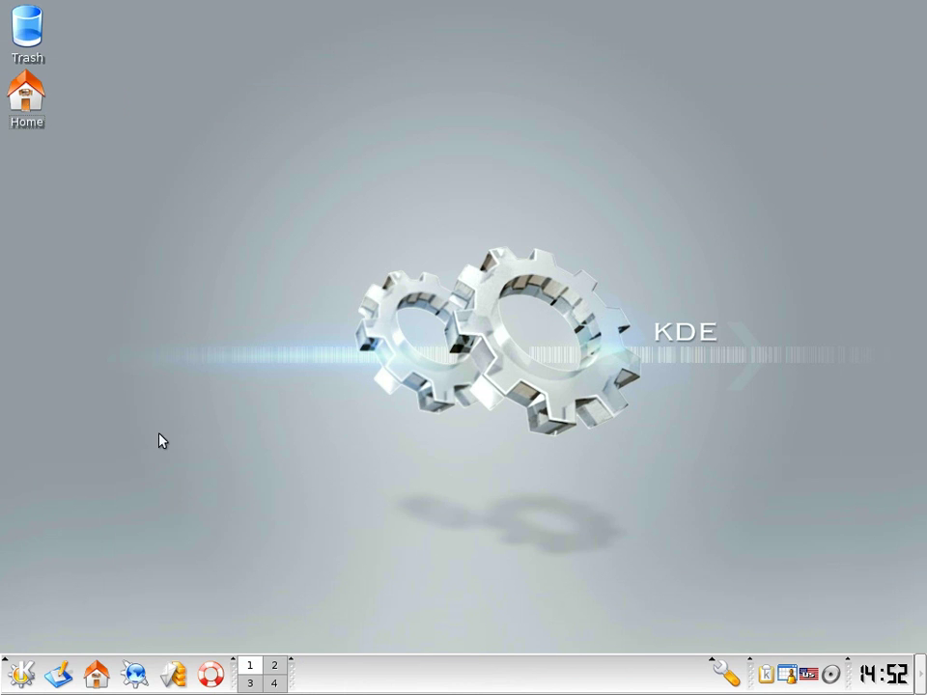
- Launch Package Manager (KPackage) from the System applications and move its window toward the screen's middle
click(24, 674)
mouse_move(133, 433)
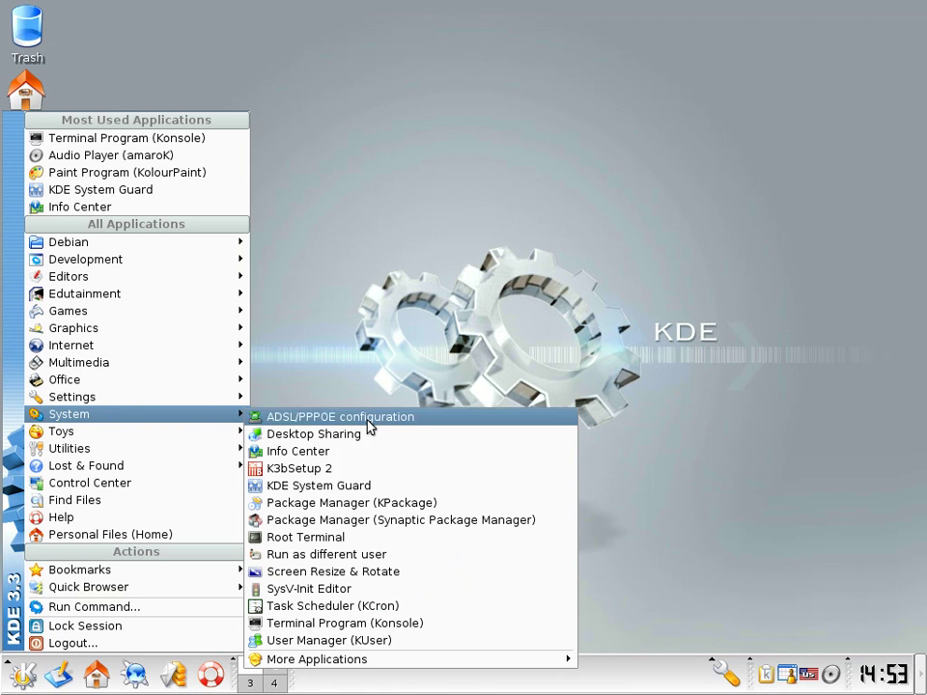
click(474, 503)
drag(303, 20, 415, 80)
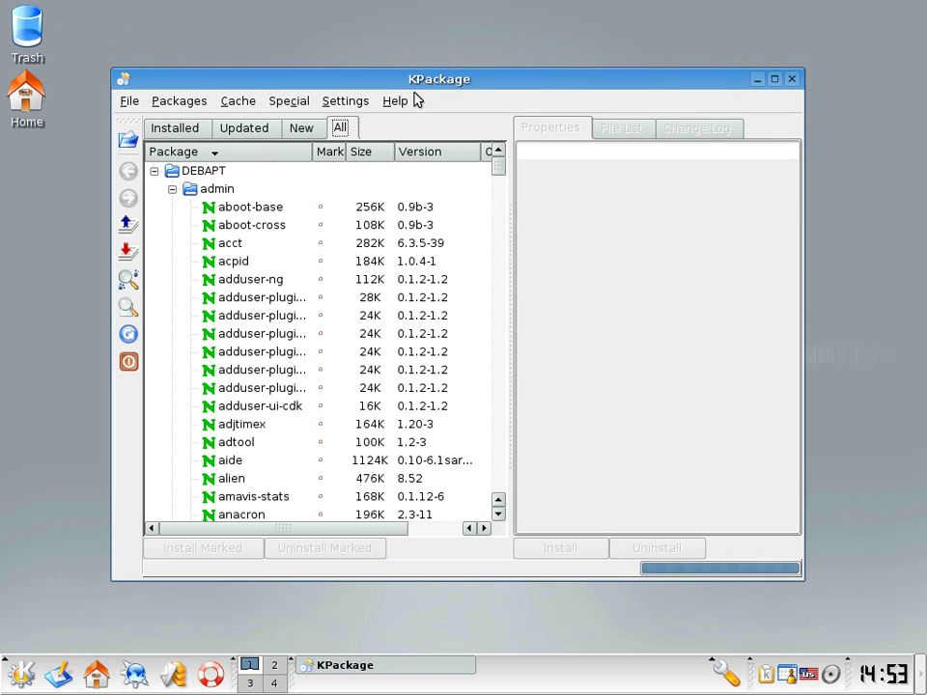
- Browse the full package list in KPackage and compare the Installed, Updated, New and All package views
scroll(393, 286, down, 4)
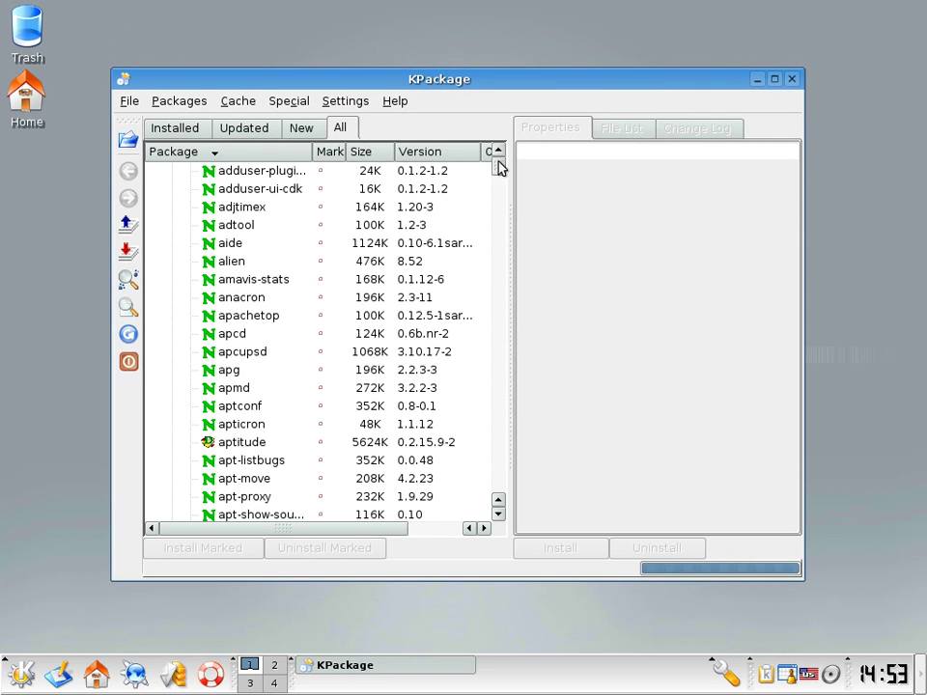
drag(499, 166, 460, 133)
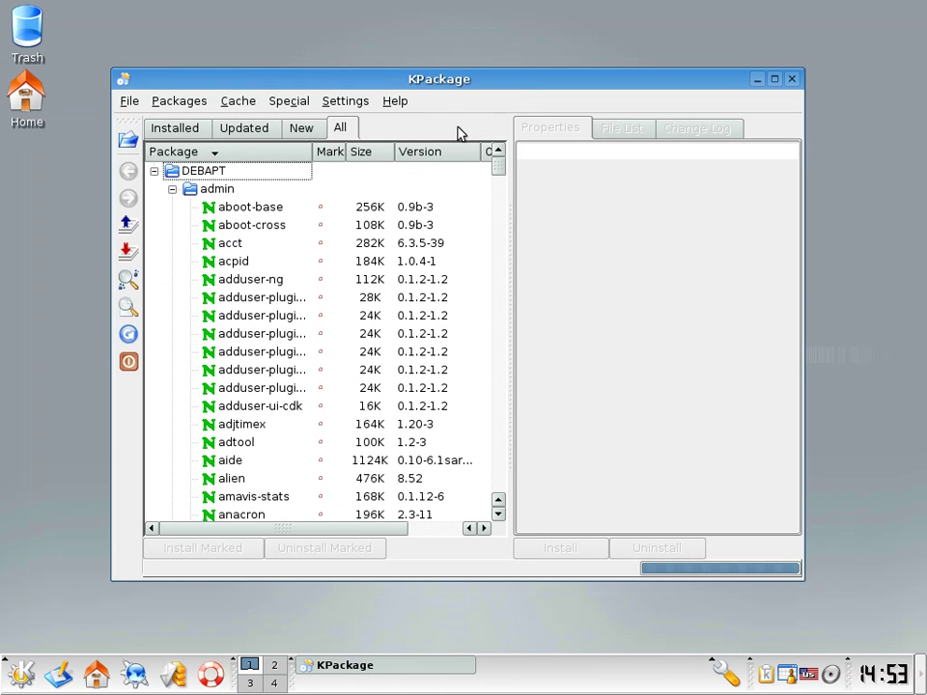
click(178, 133)
click(231, 128)
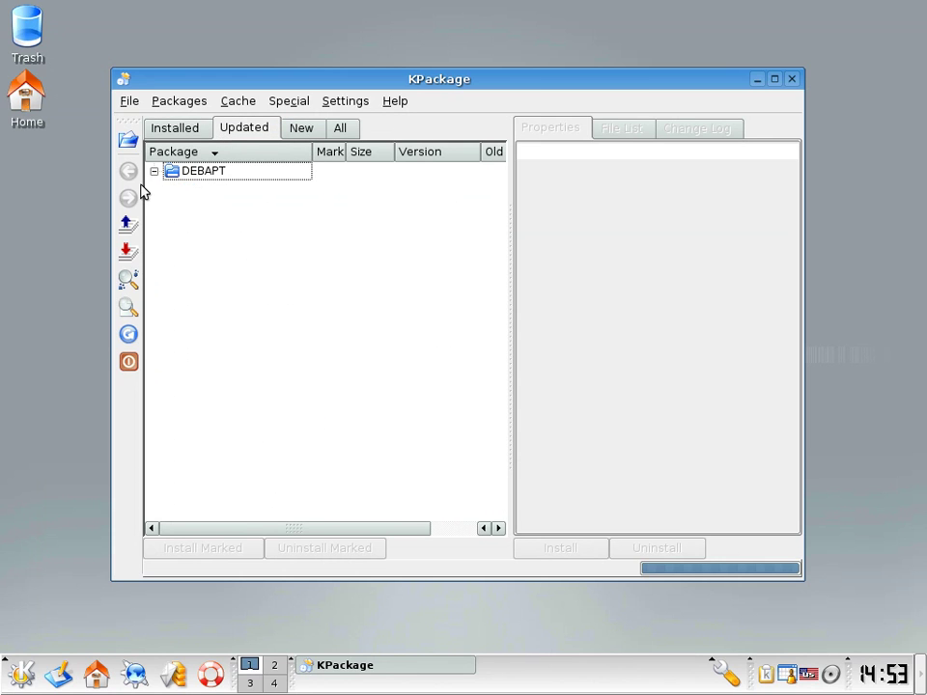
click(299, 133)
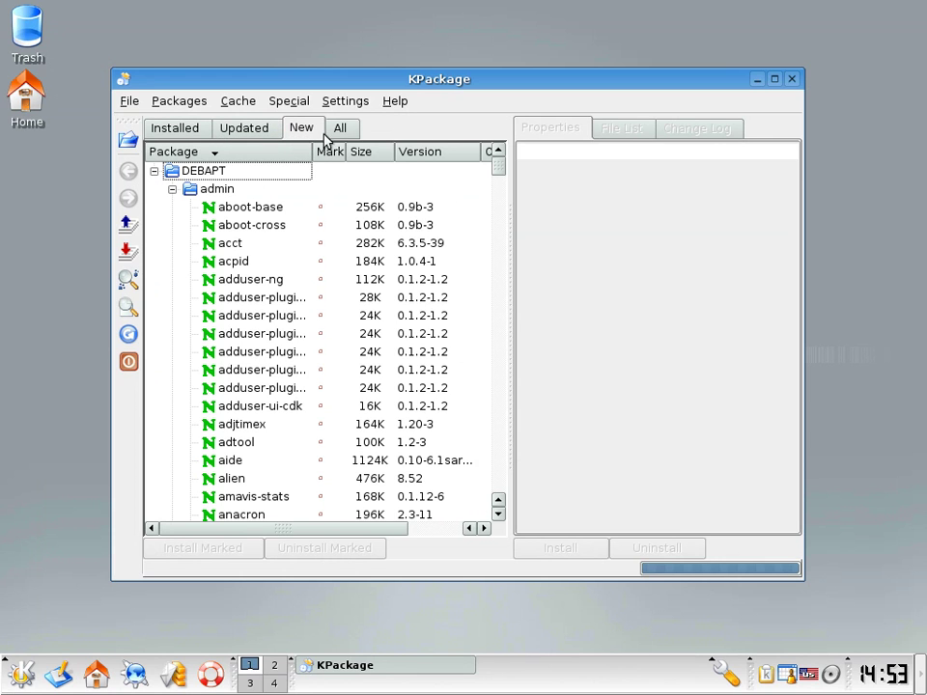
click(344, 132)
- Look through KPackage's package, cache, APT and configuration commands, view the About KPackage information, and quit KPackage
click(181, 101)
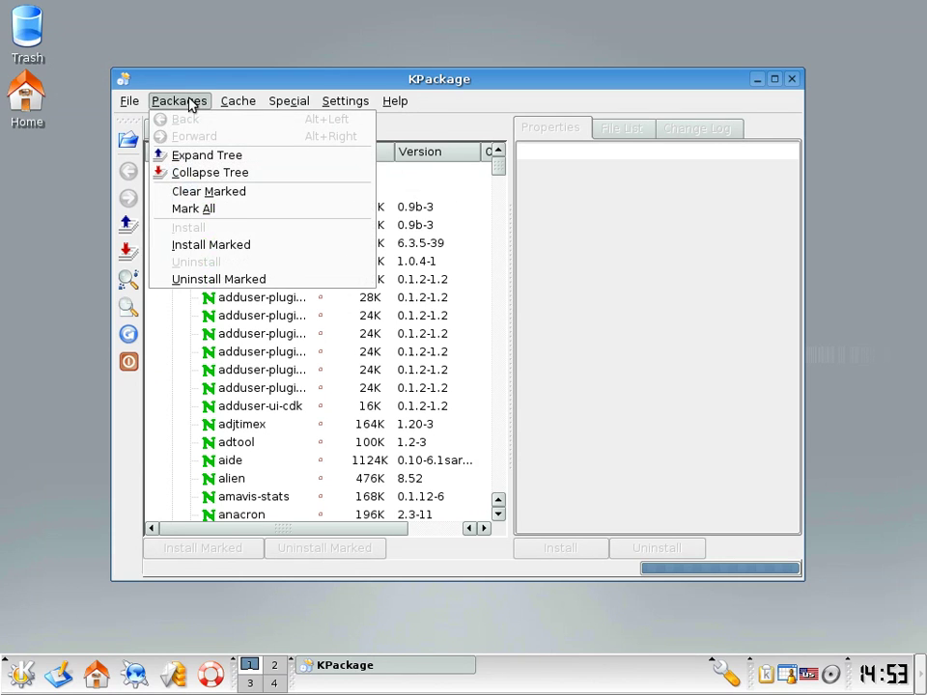
mouse_move(238, 104)
mouse_move(288, 108)
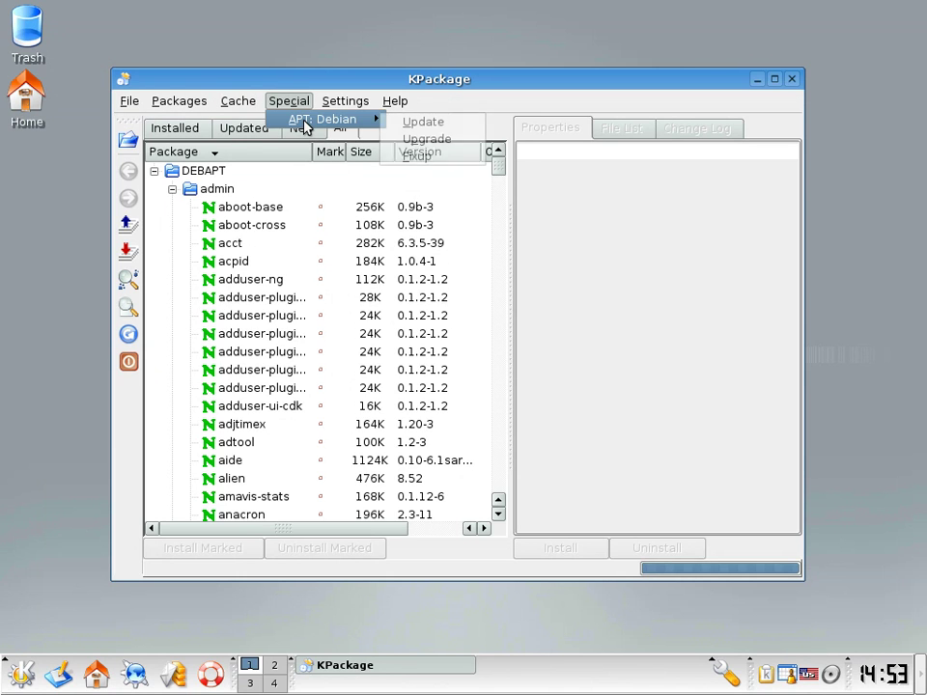
mouse_move(341, 106)
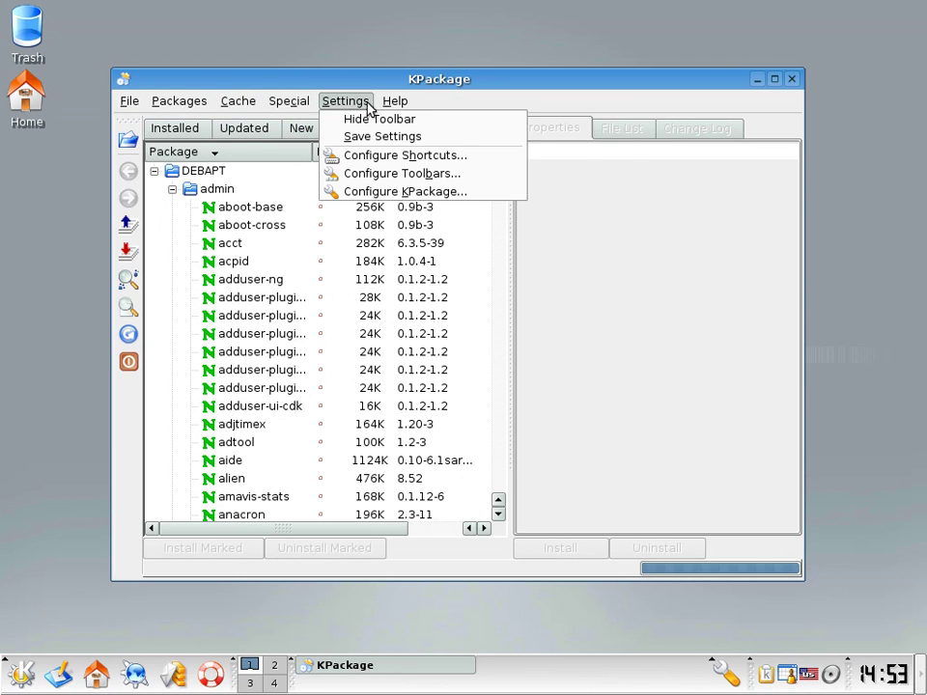
mouse_move(395, 101)
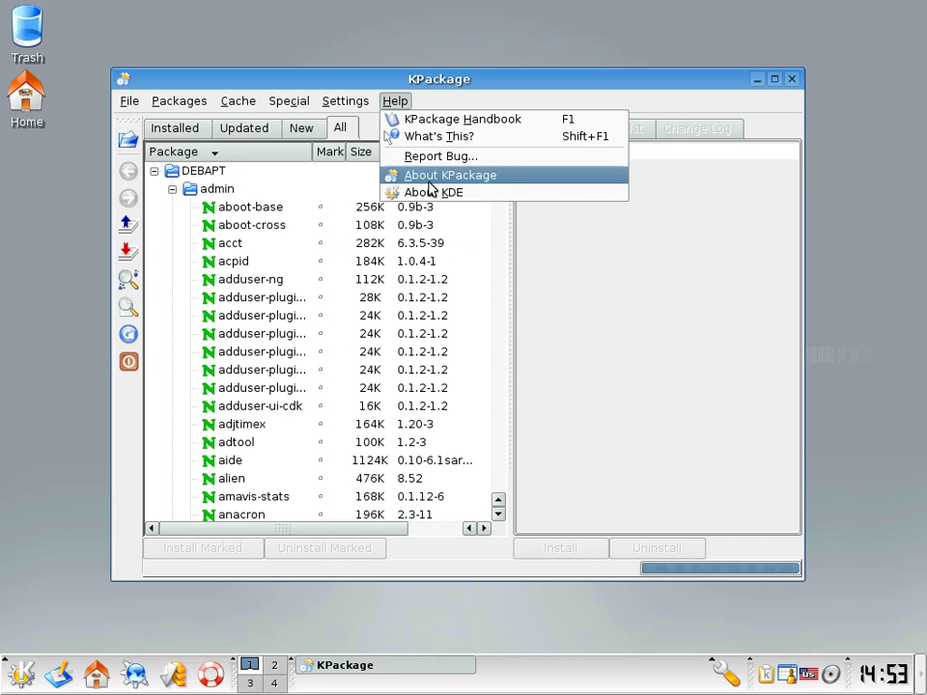
click(425, 177)
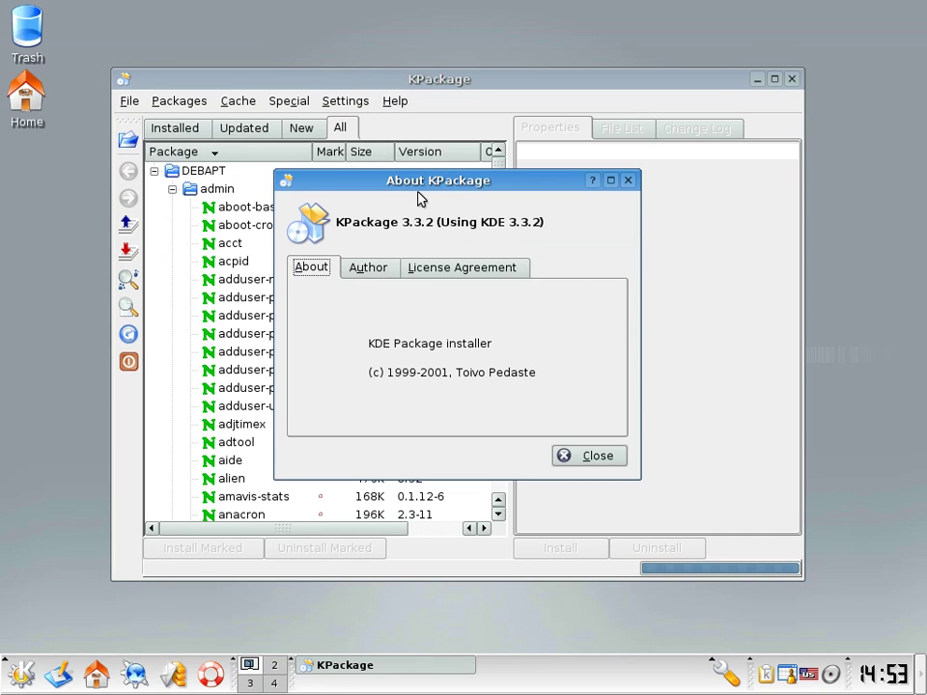
click(594, 455)
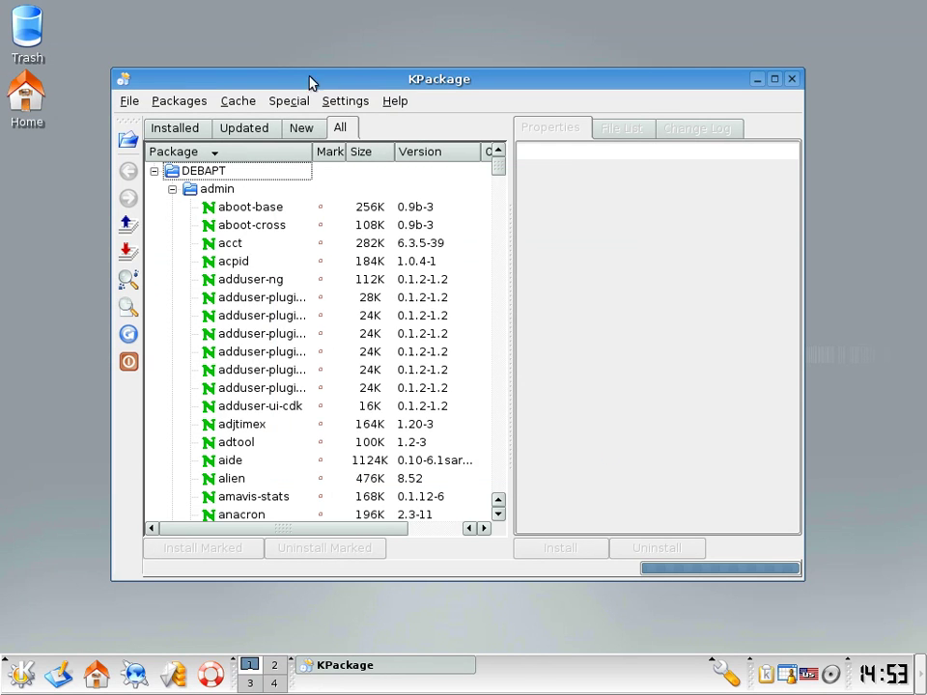
click(128, 102)
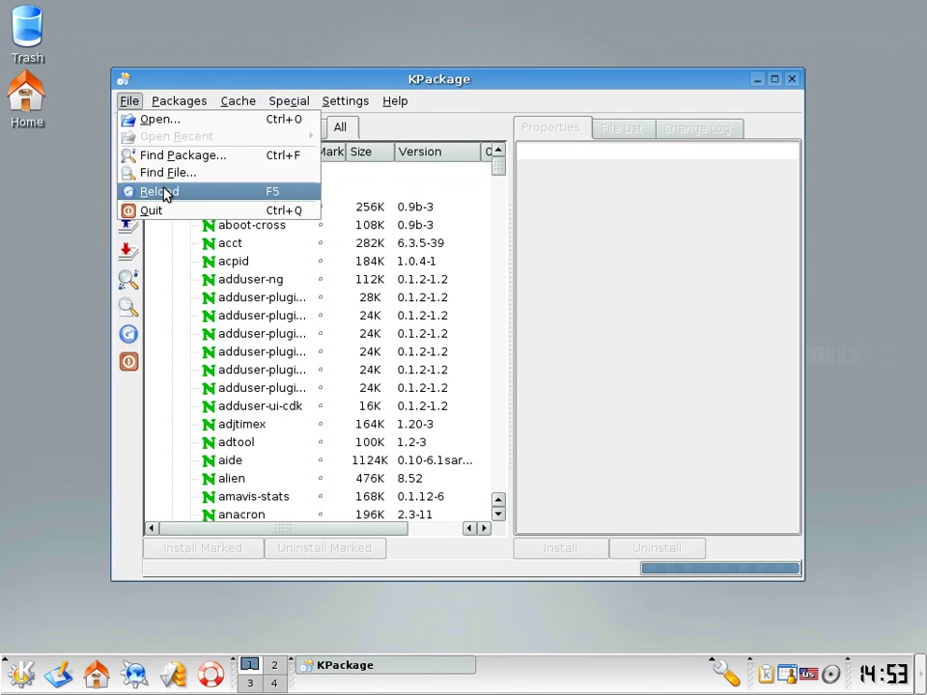
click(162, 213)
- Launch Task Scheduler (KCron) from the System applications, dismiss its welcome message permanently, and move its window away from the screen corner
click(21, 673)
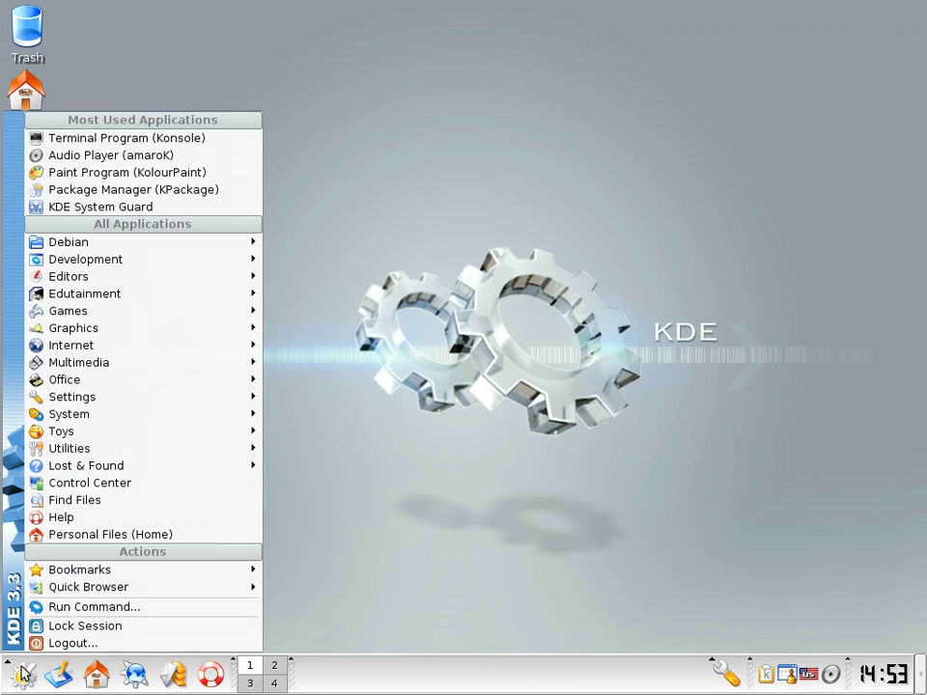
mouse_move(118, 413)
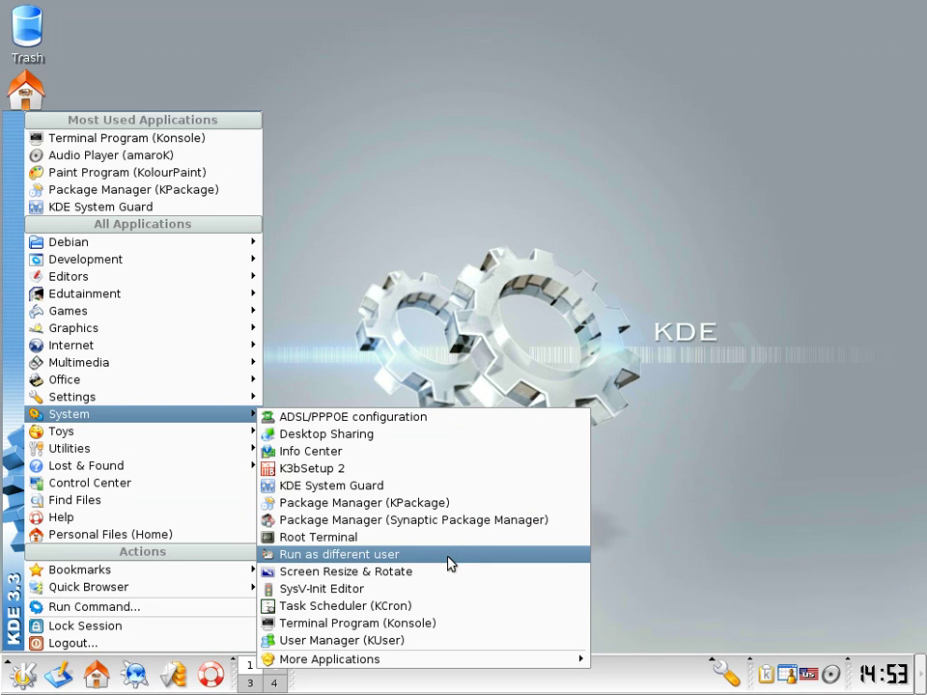
click(443, 607)
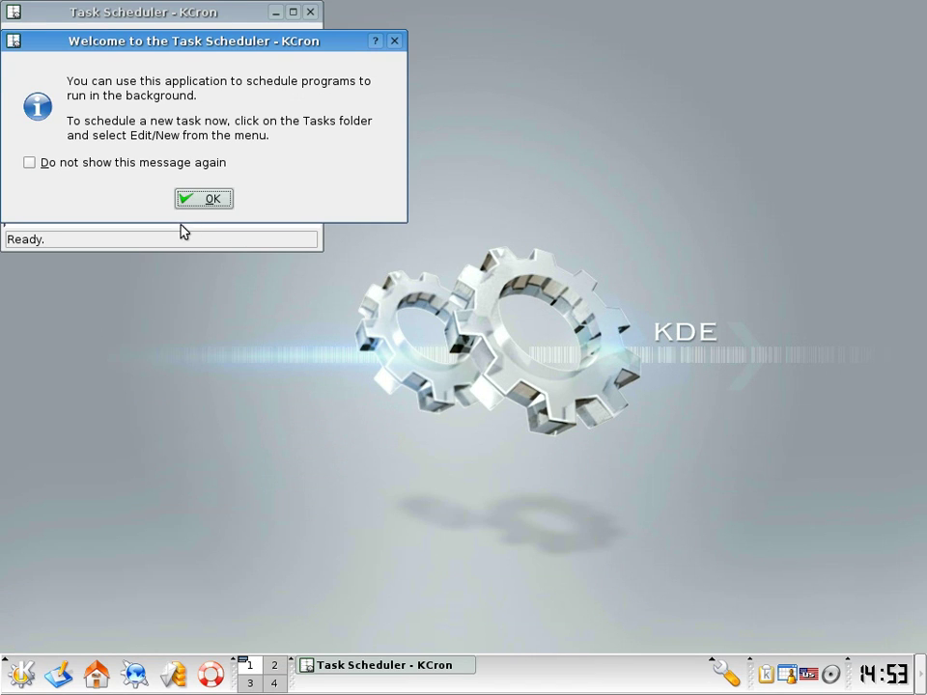
click(174, 164)
click(202, 200)
drag(158, 11, 387, 120)
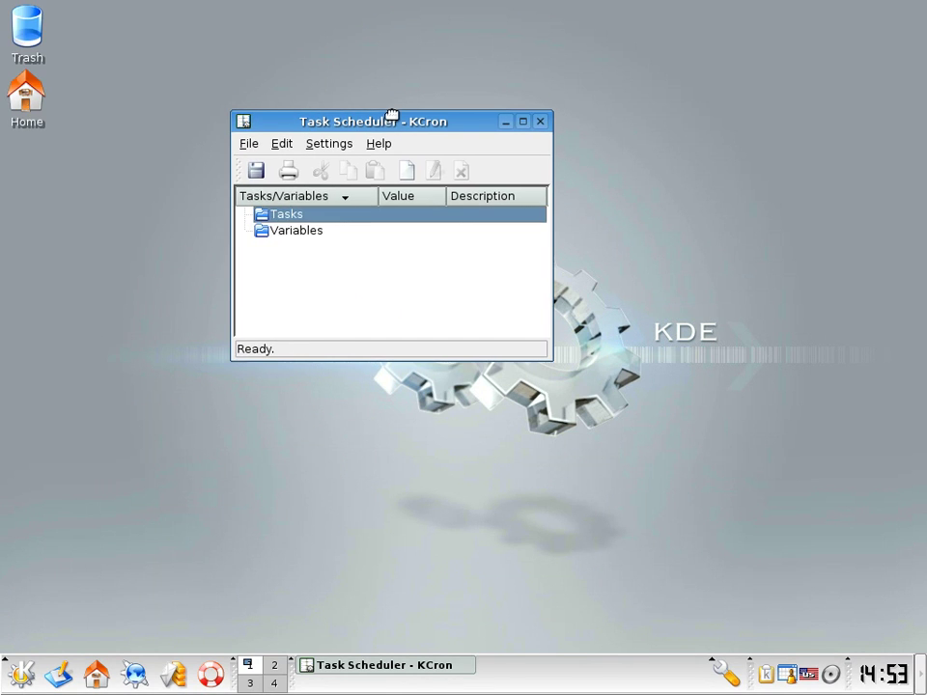
- Check the Task Scheduler's file commands and quit KCron
click(315, 286)
click(249, 145)
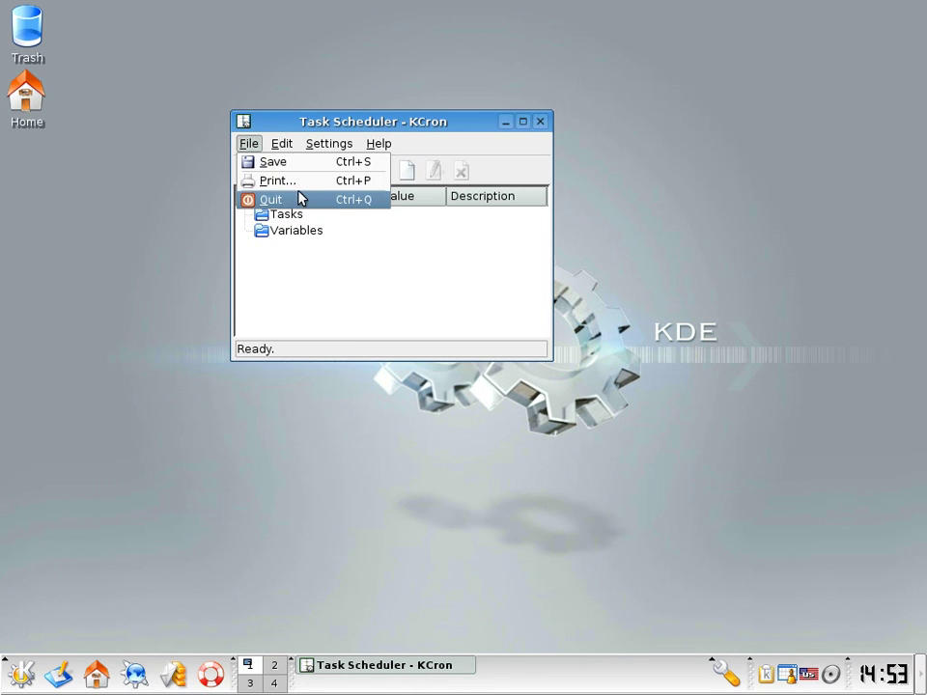
click(299, 199)
- Launch Terminal Program (Konsole) from the System applications and open two additional shell sessions in its window
click(26, 684)
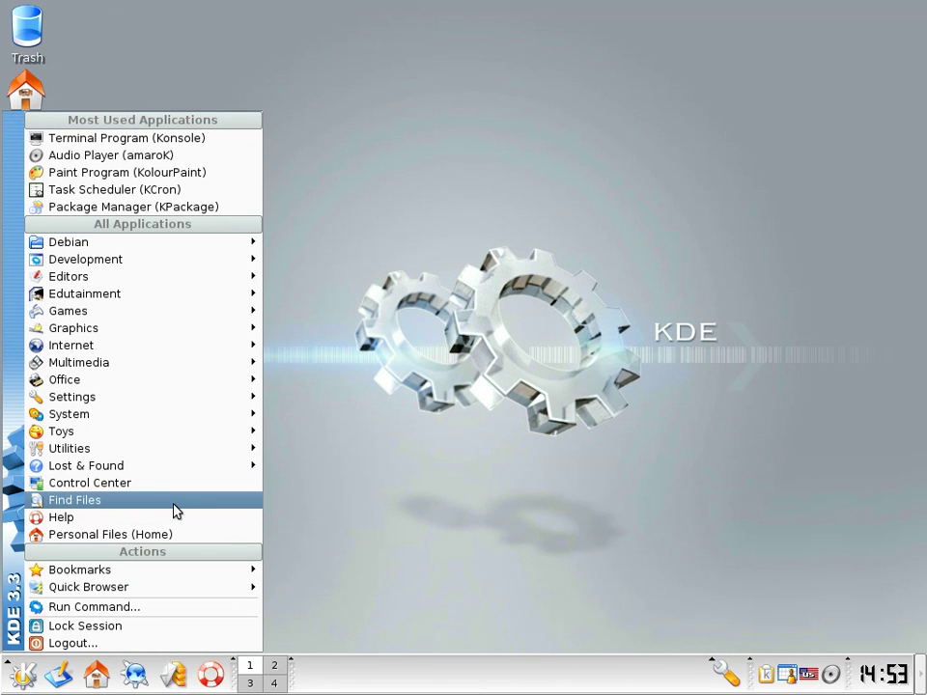
mouse_move(199, 466)
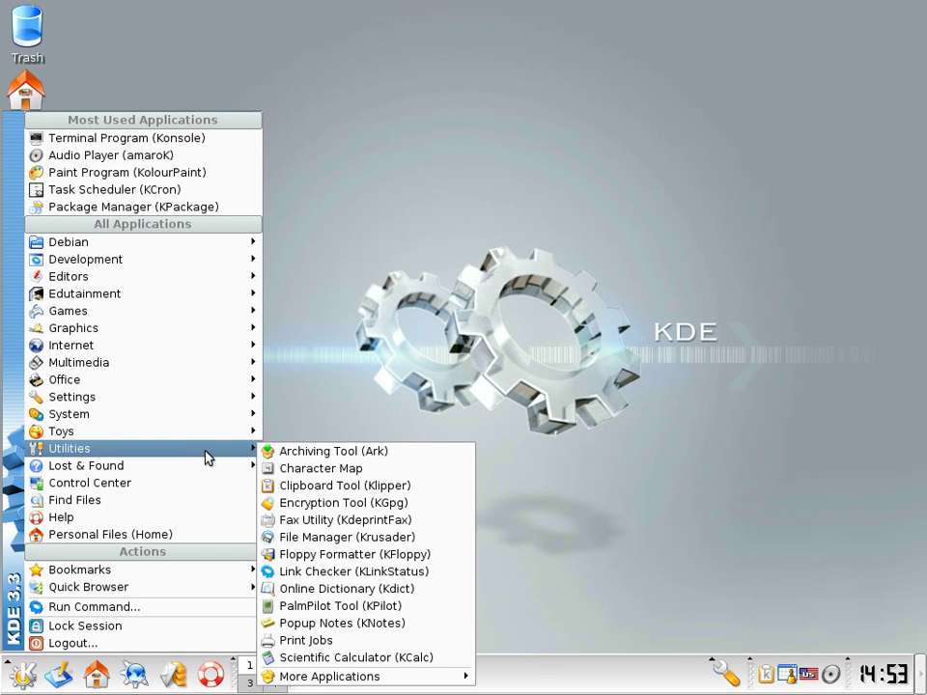
mouse_move(221, 415)
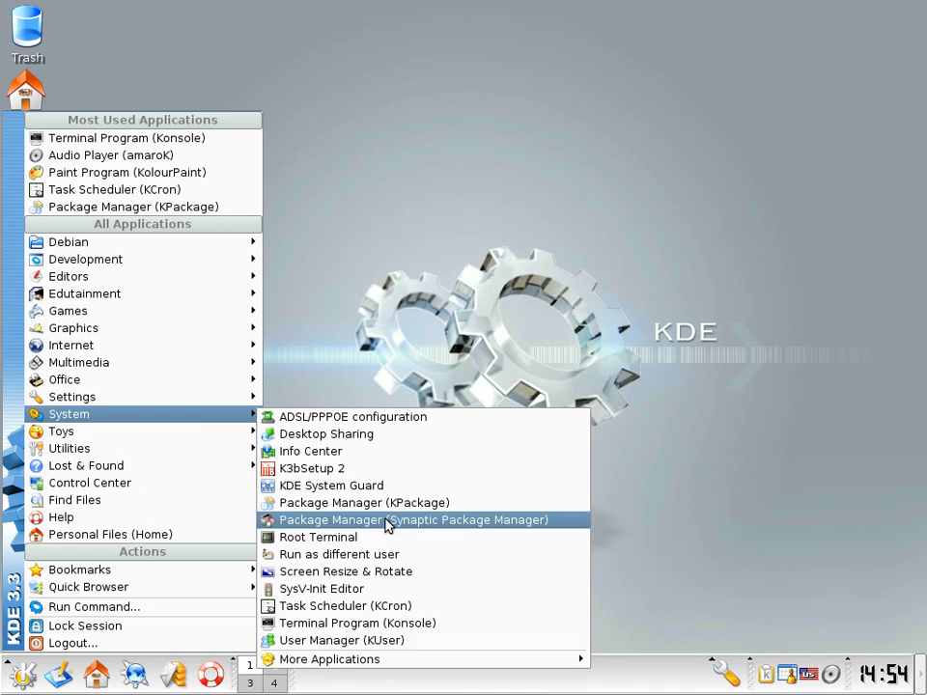
mouse_move(398, 660)
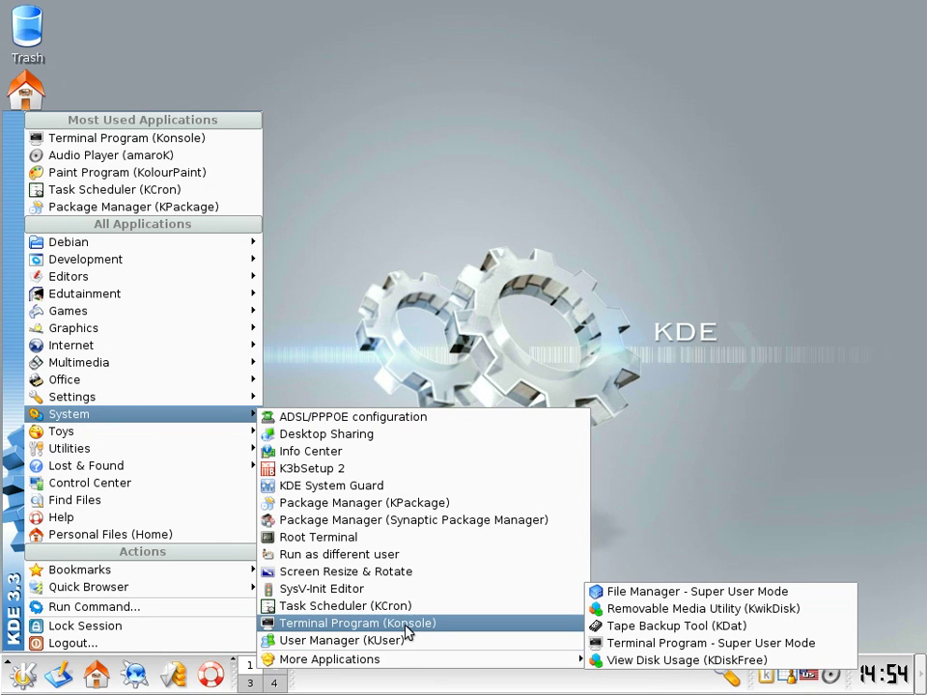
click(410, 624)
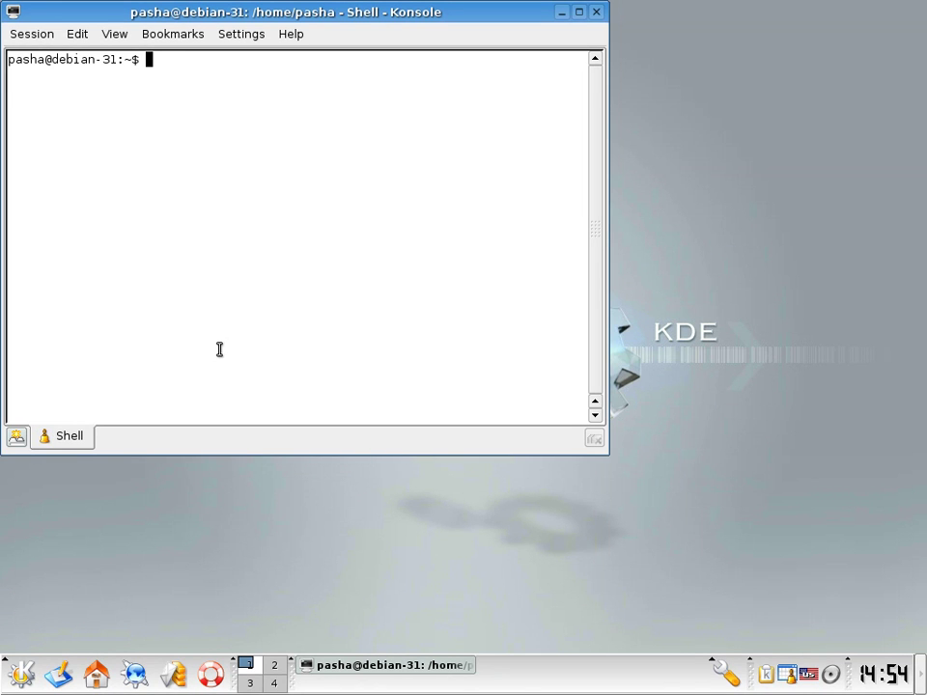
double_click(151, 451)
double_click(233, 448)
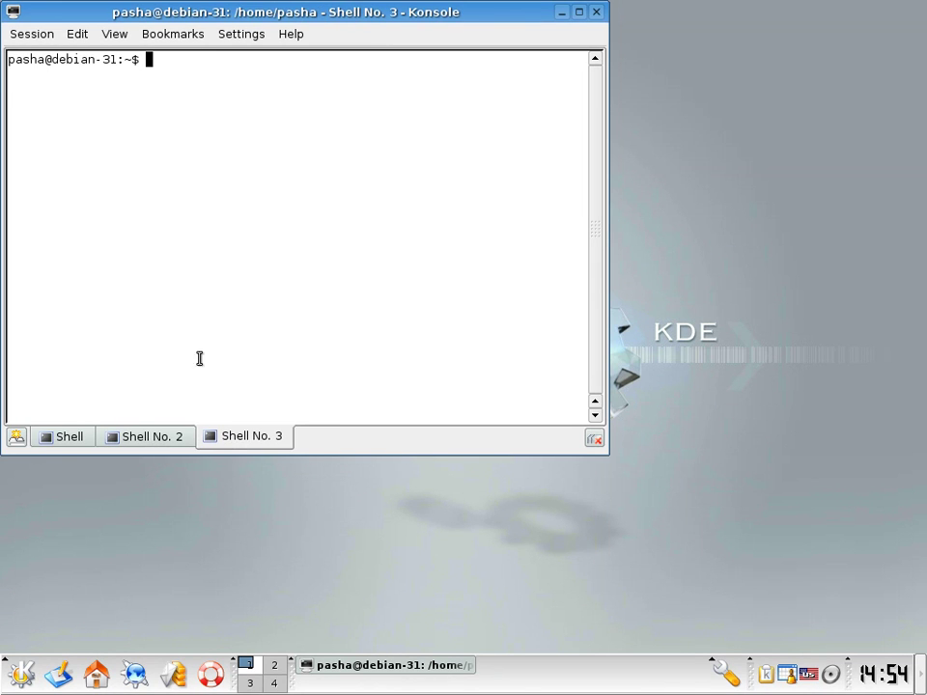
- Ping ya.ru in Shell No. 3, interrupt the ping, and run ls -la in Shell No. 2
text(ping ya.ru)
key(Return)
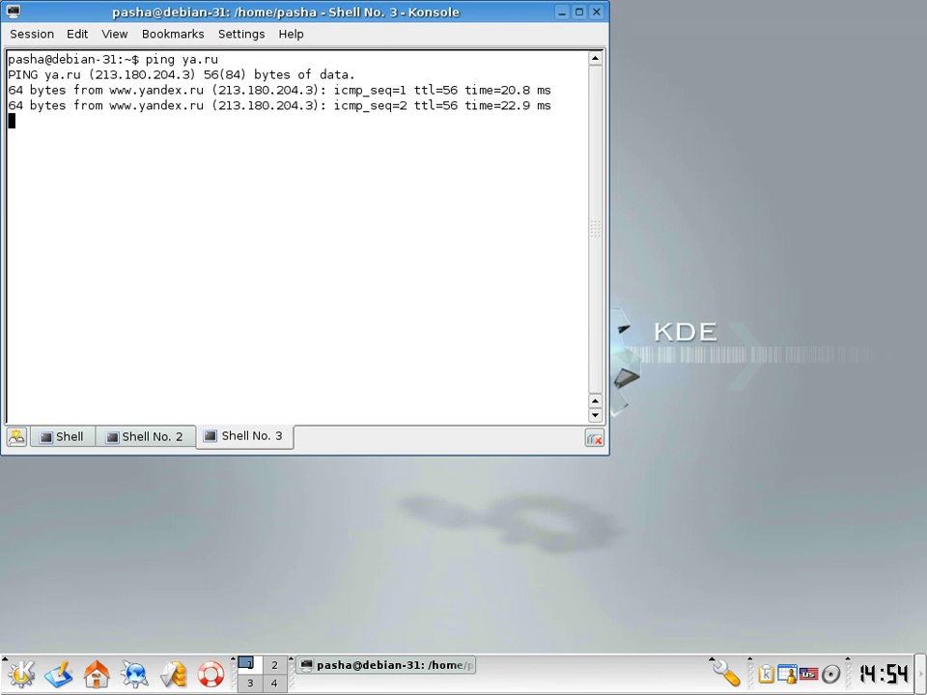
key(ctrl+c)
click(152, 439)
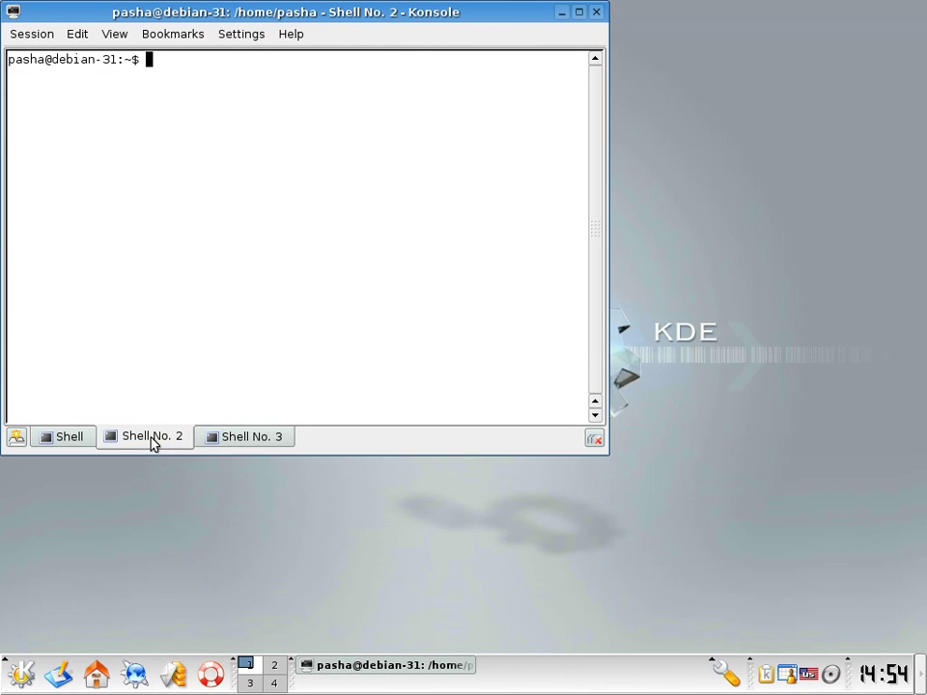
text(ls -la)
key(Return)
- Run updatedb in the first shell session and rerun it with root rights as sudo updatedb
click(76, 437)
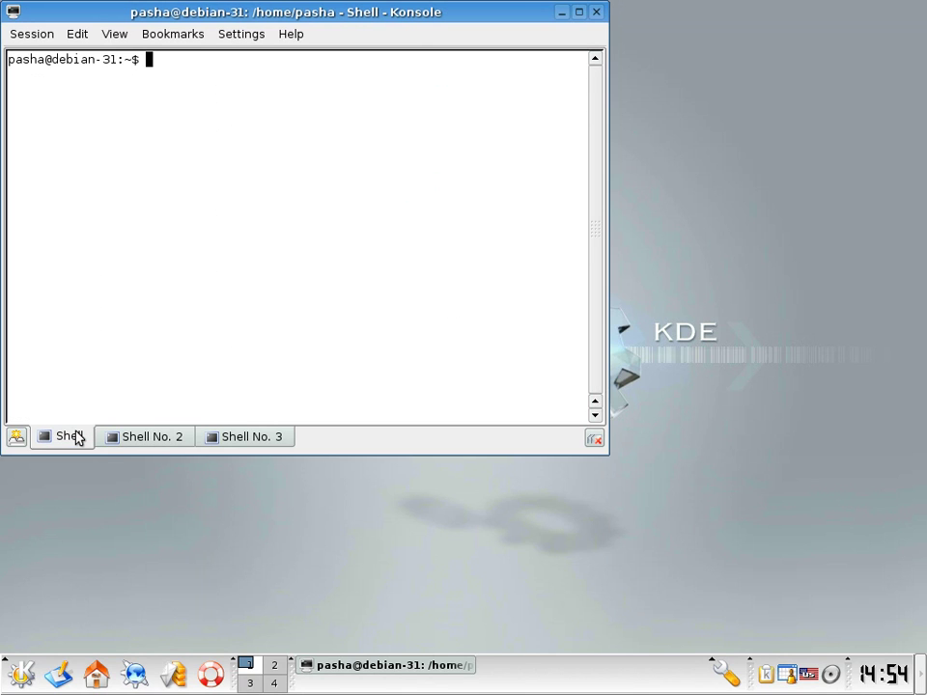
text(updatedb)
key(Return)
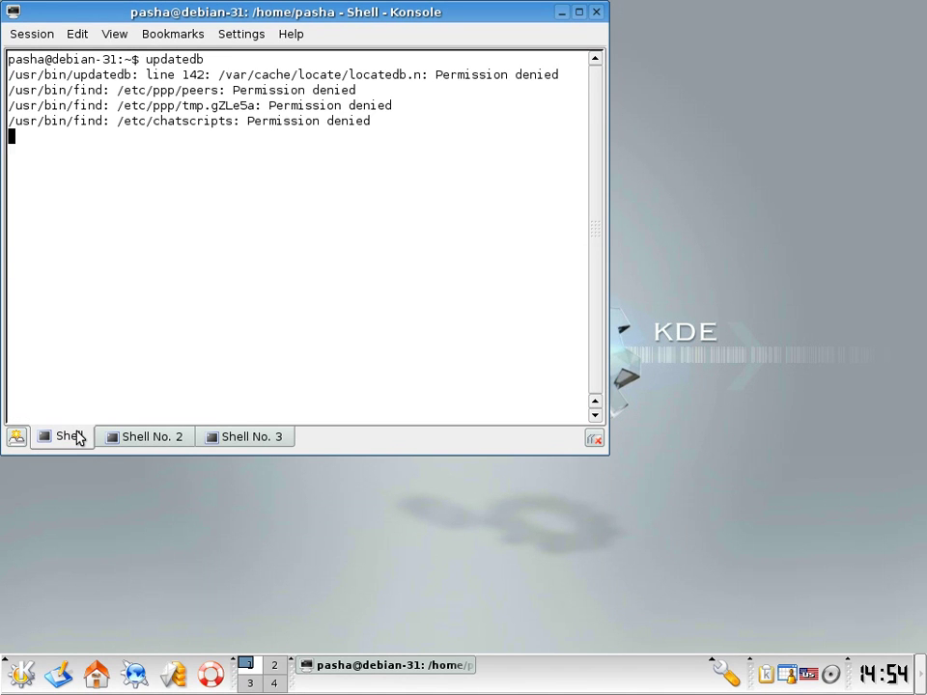
key(Up)
key(Home)
text(s)
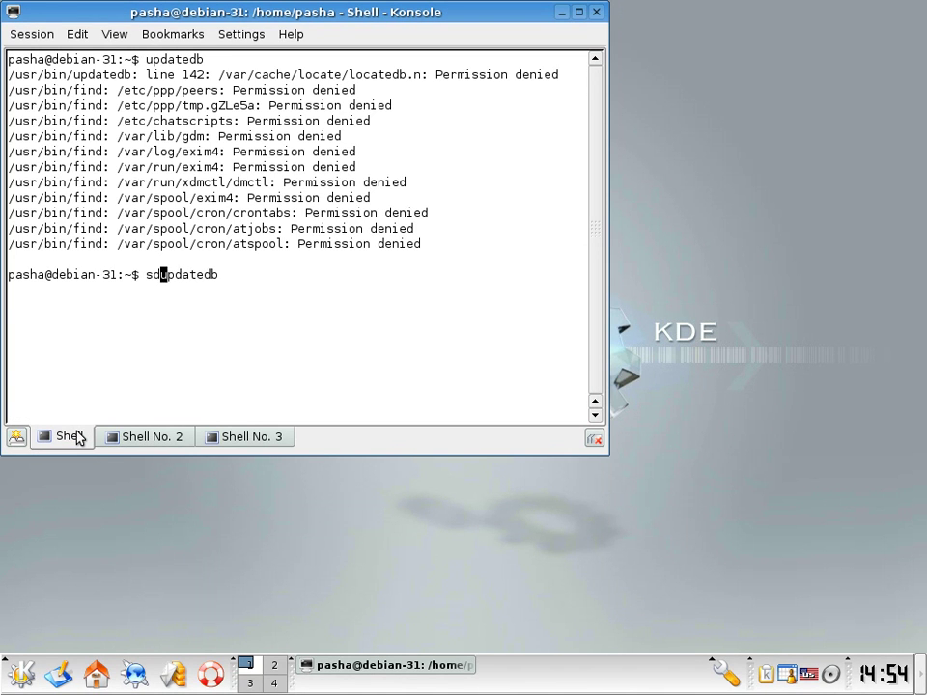
text(udo)
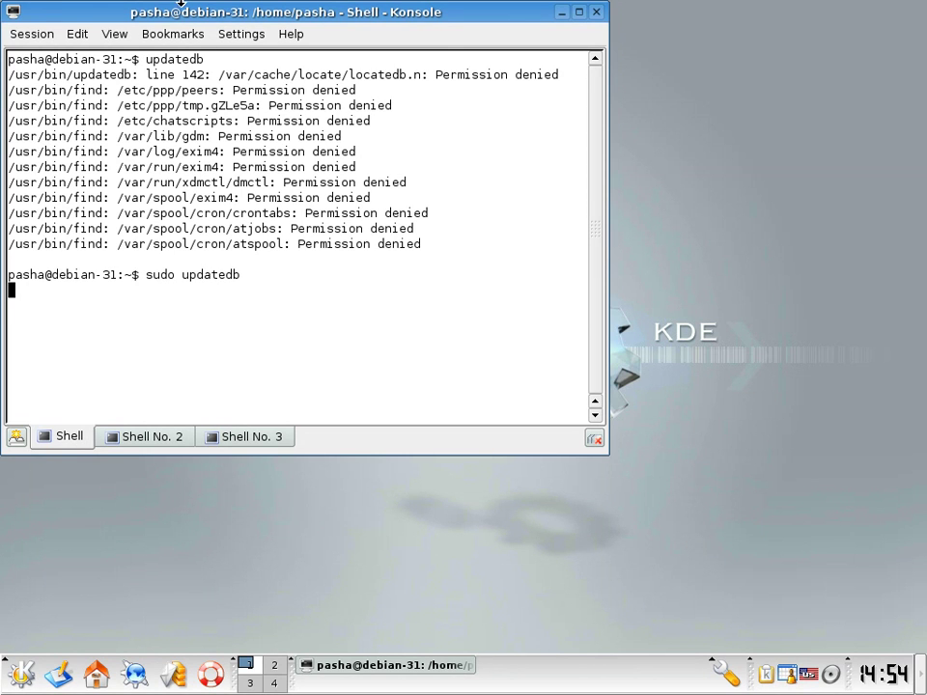
- Move the Konsole window away from the screen corner and quit Konsole with all its open sessions
drag(203, 20, 338, 80)
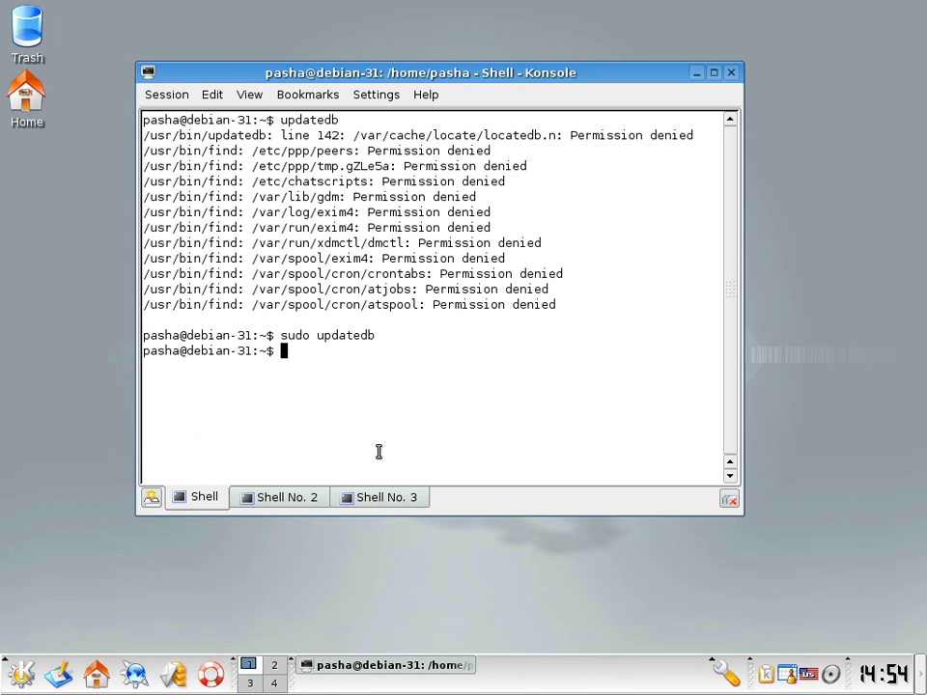
click(731, 72)
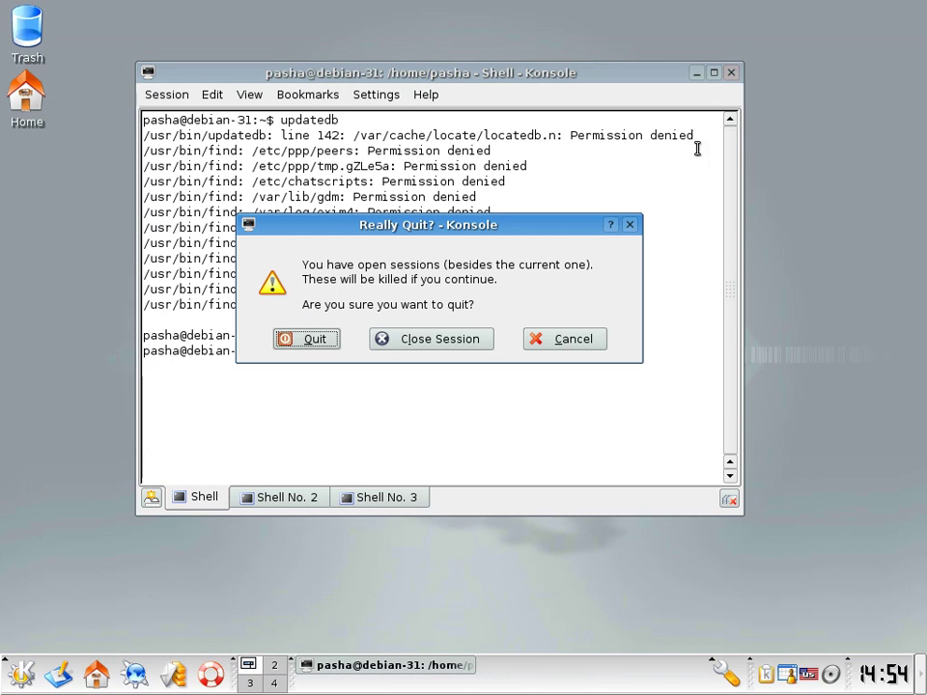
click(320, 349)
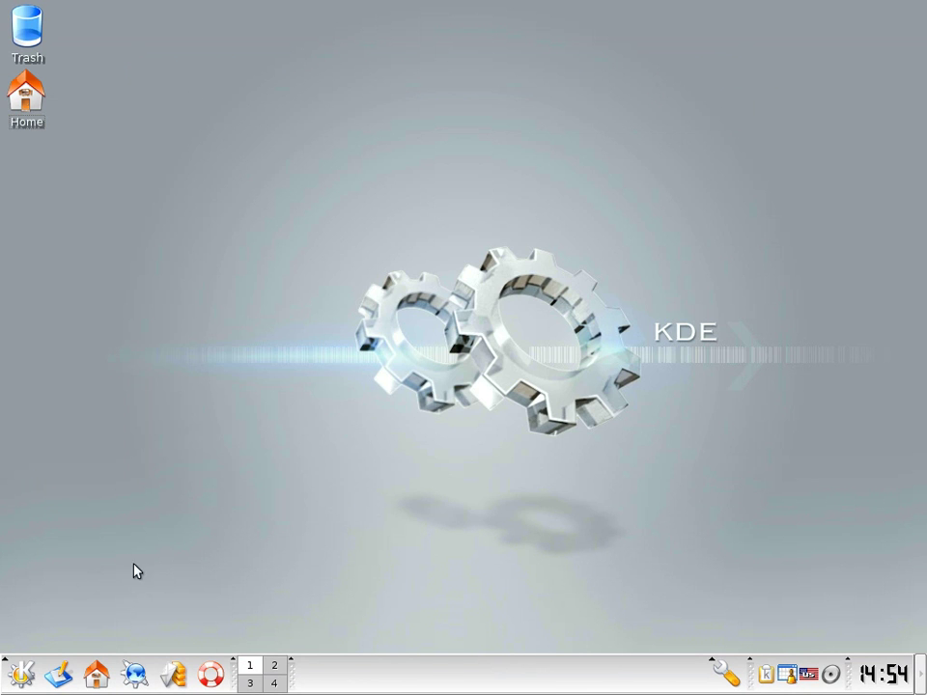
- Launch Package Manager (Synaptic Package Manager) from the System applications and authenticate with the root password
click(26, 673)
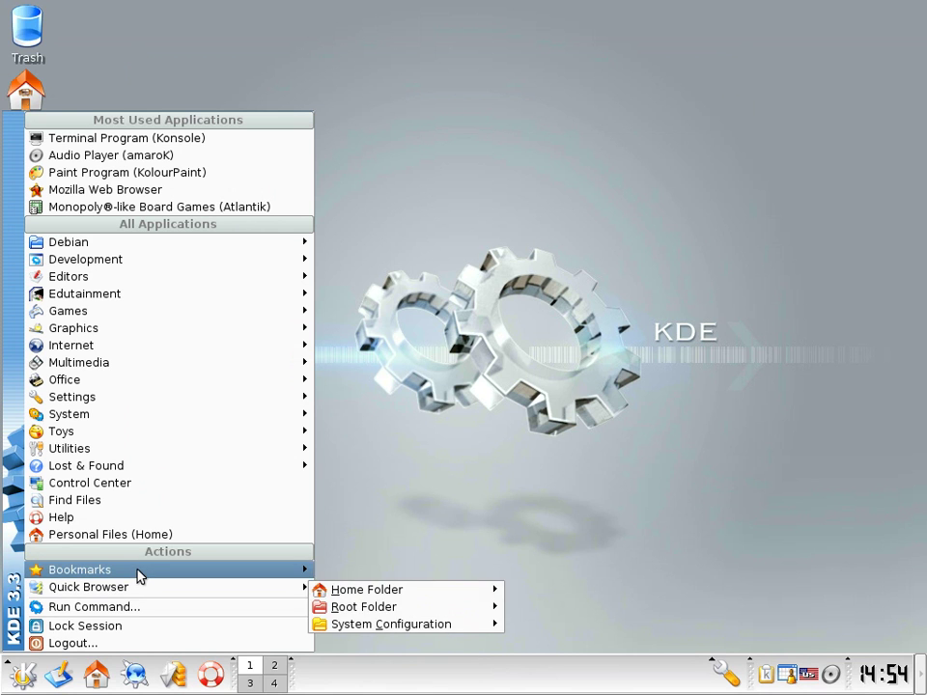
mouse_move(138, 576)
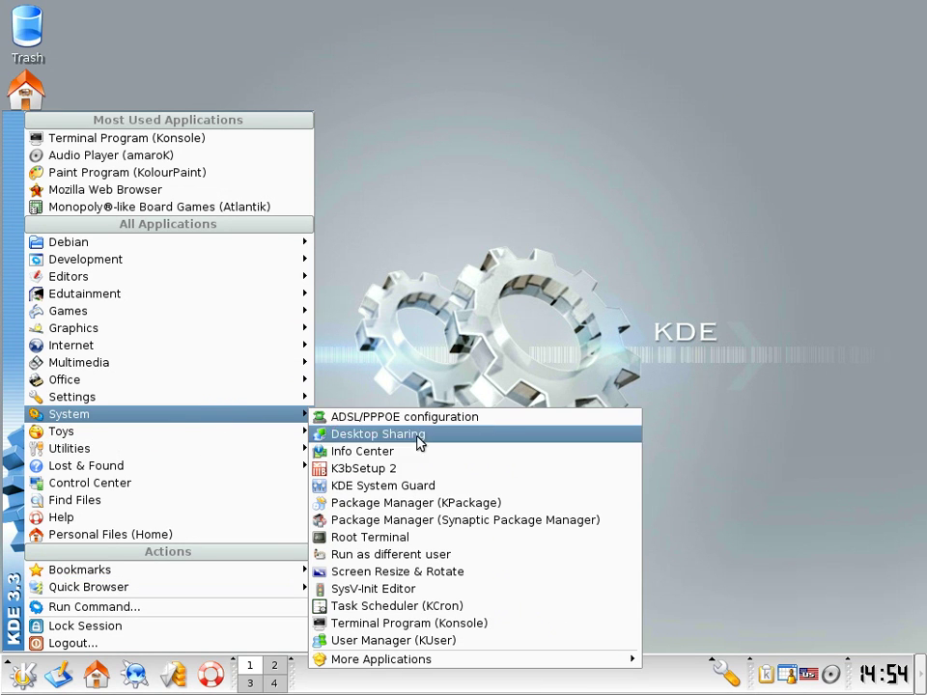
click(431, 519)
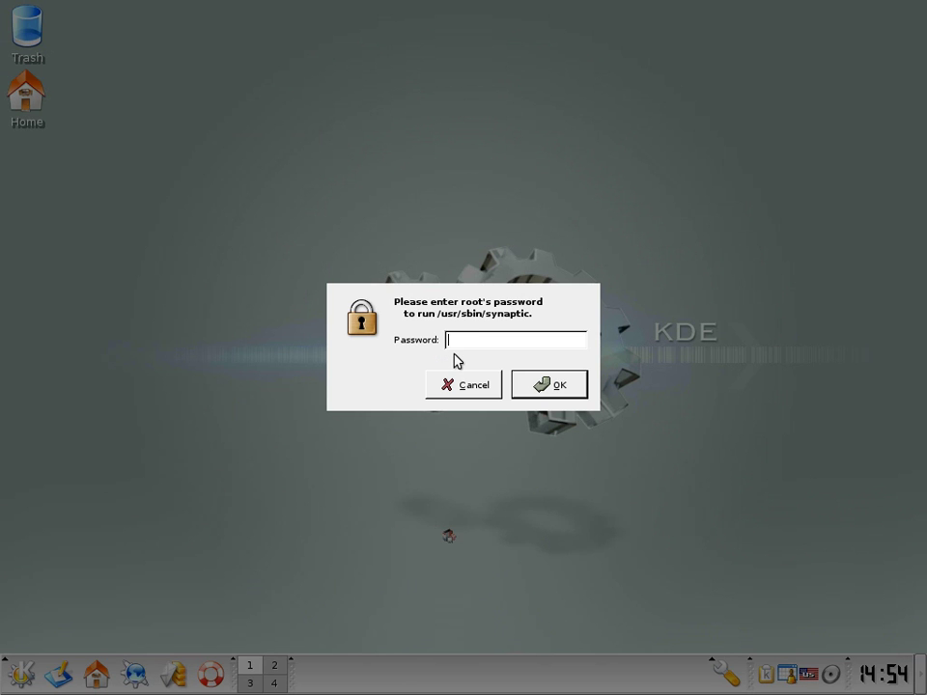
key(Return)
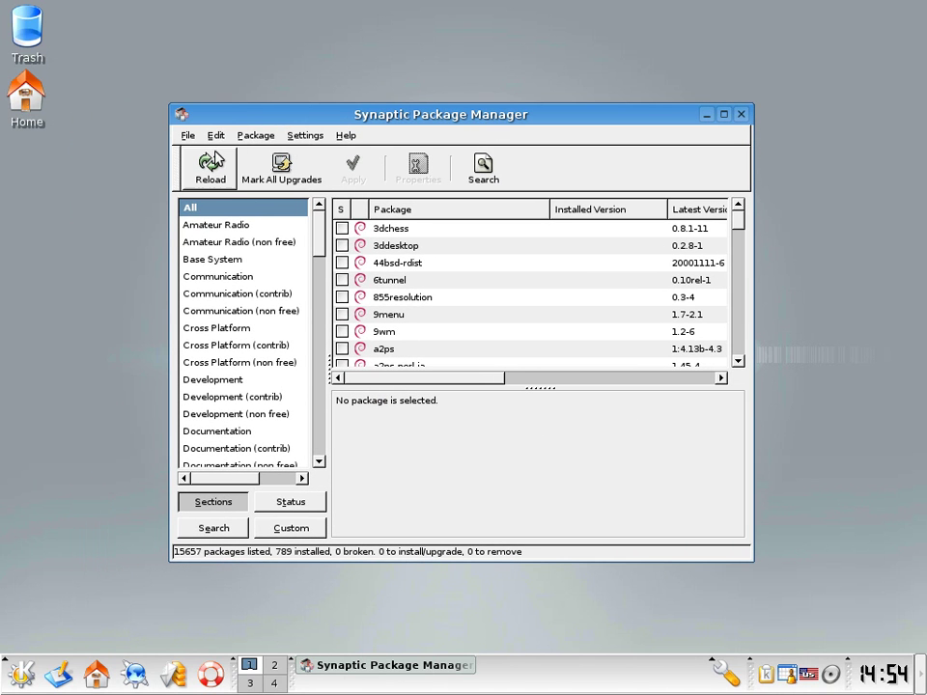
- Search Synaptic's package names for yakuake
click(483, 166)
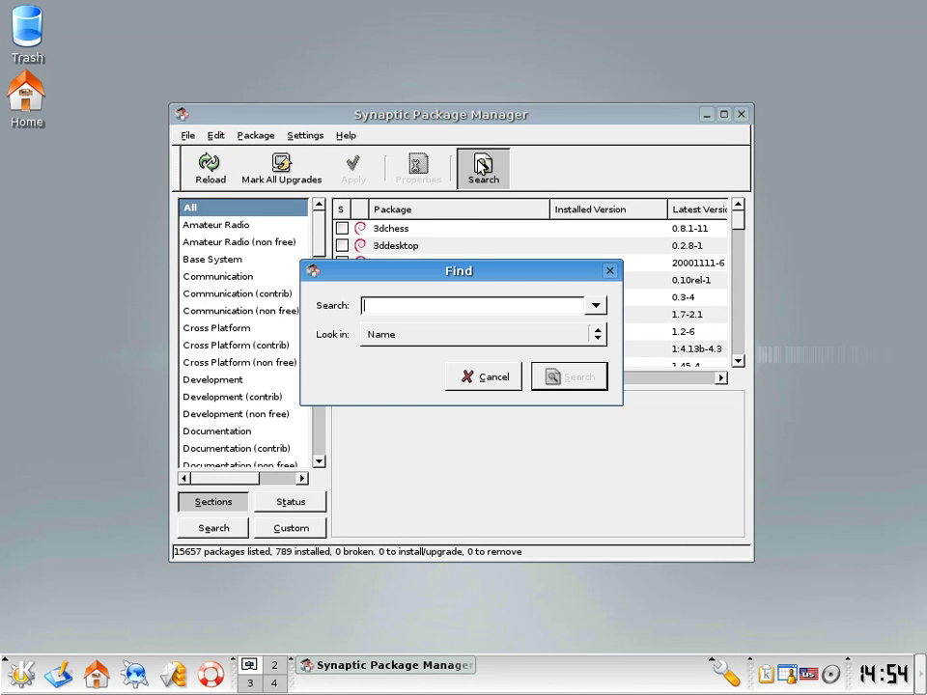
text(yakuake)
key(Return)
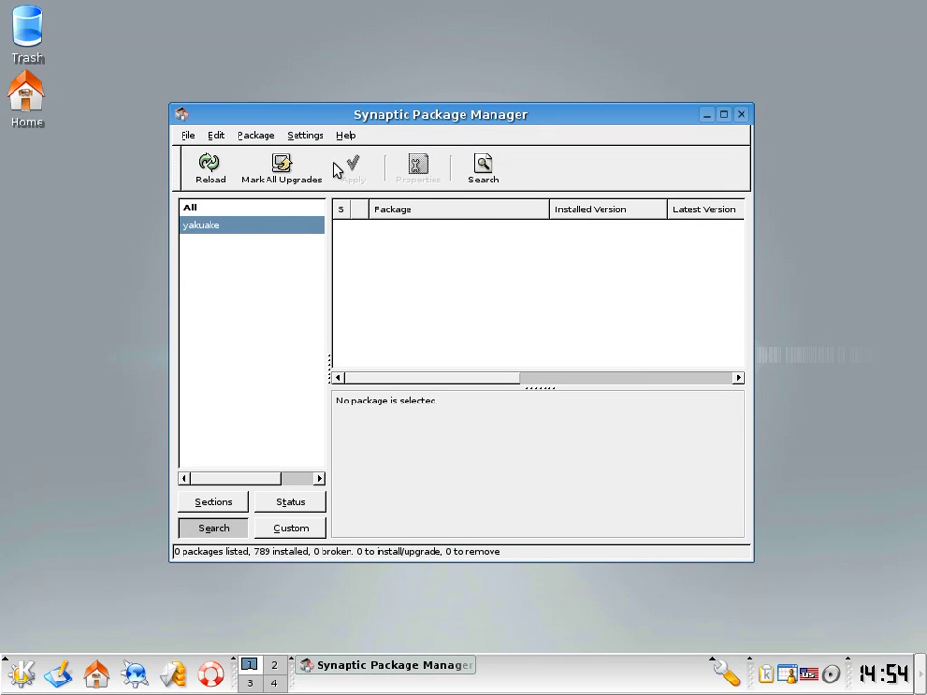
- Search the package names for queke and repeat the search with the term corrected to quake
click(483, 167)
text(que)
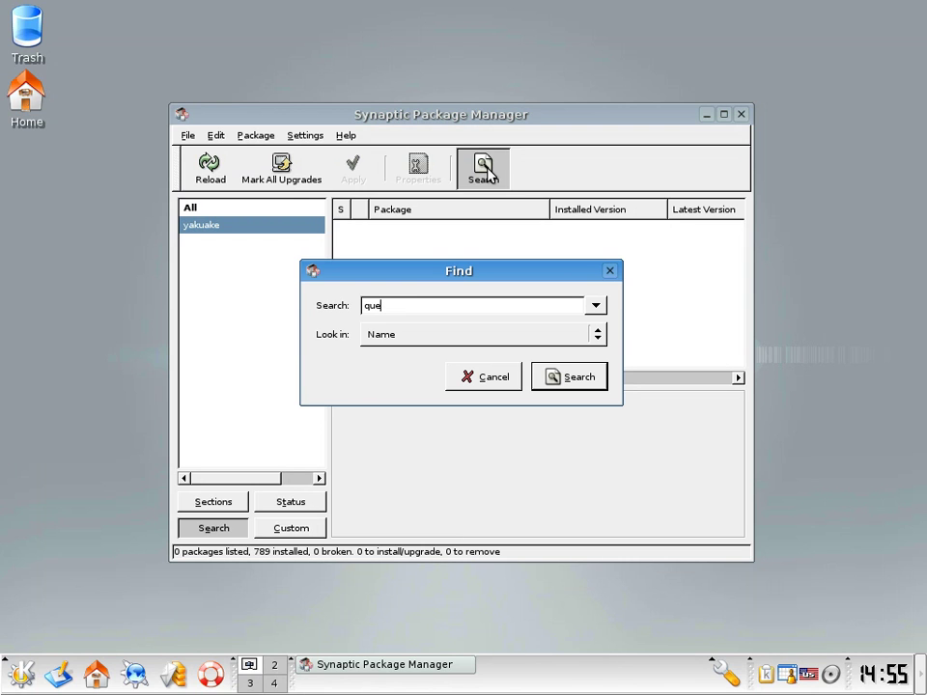
text(ke)
key(Return)
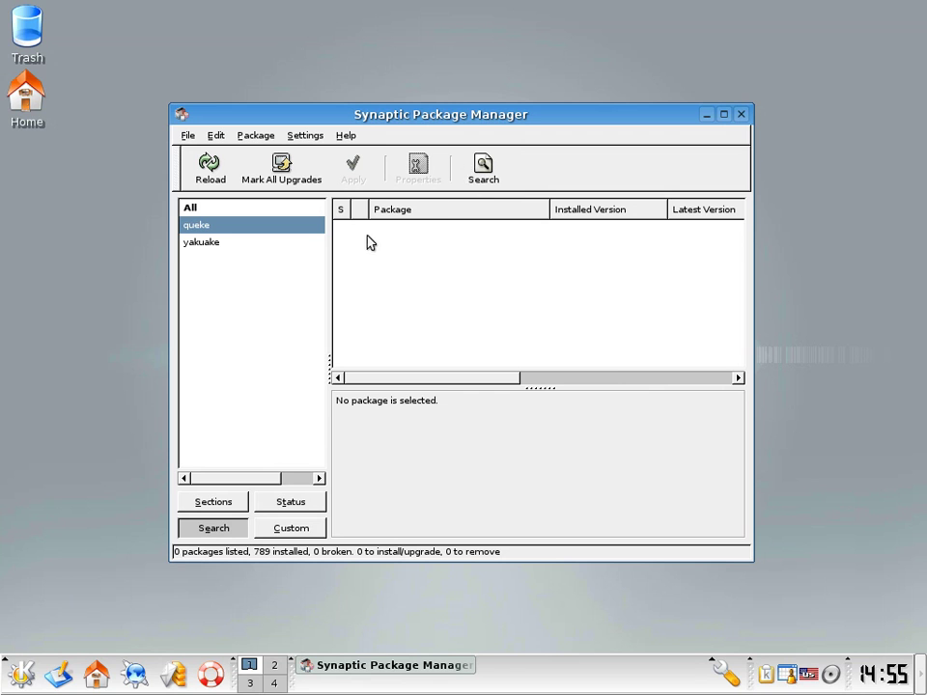
click(464, 173)
key(End)
key(Left)
key(Left)
key(BackSpace)
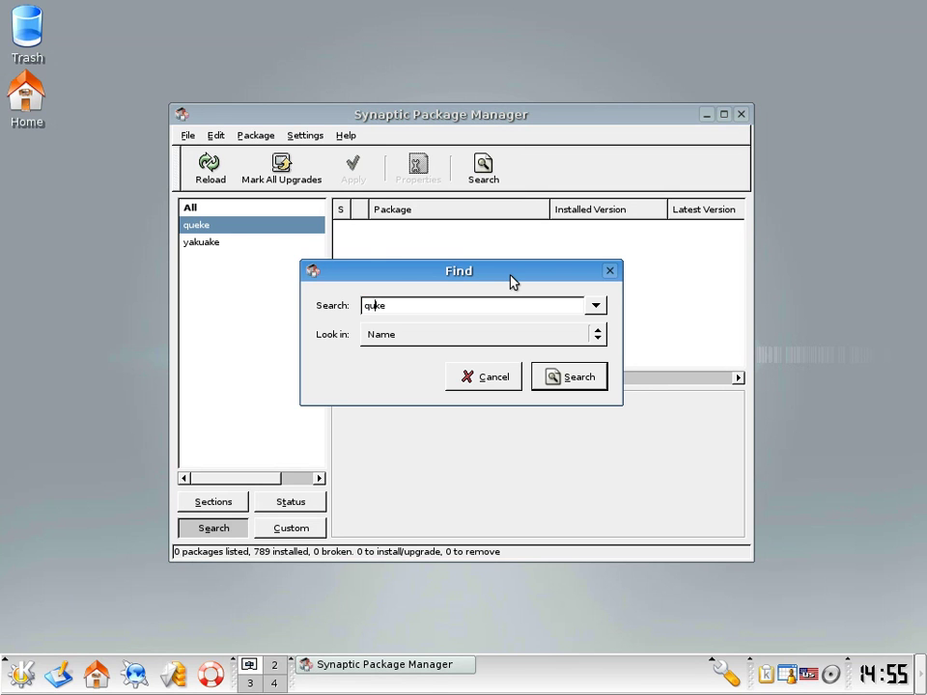
text(a)
key(Return)
- Mark the quake2 package and its required additional packages for installation and undo the marking
click(342, 230)
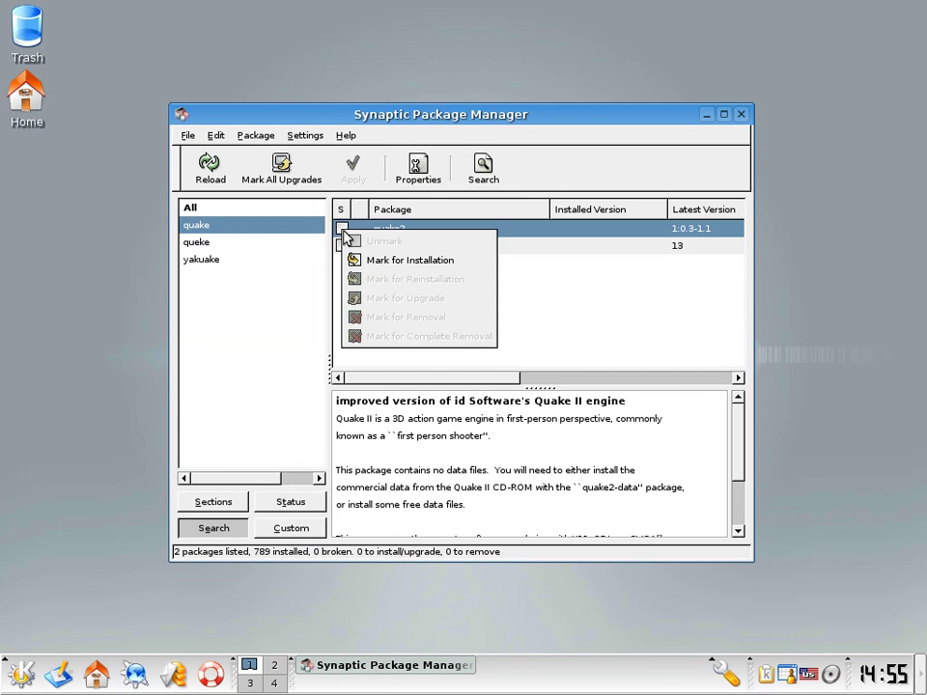
click(449, 261)
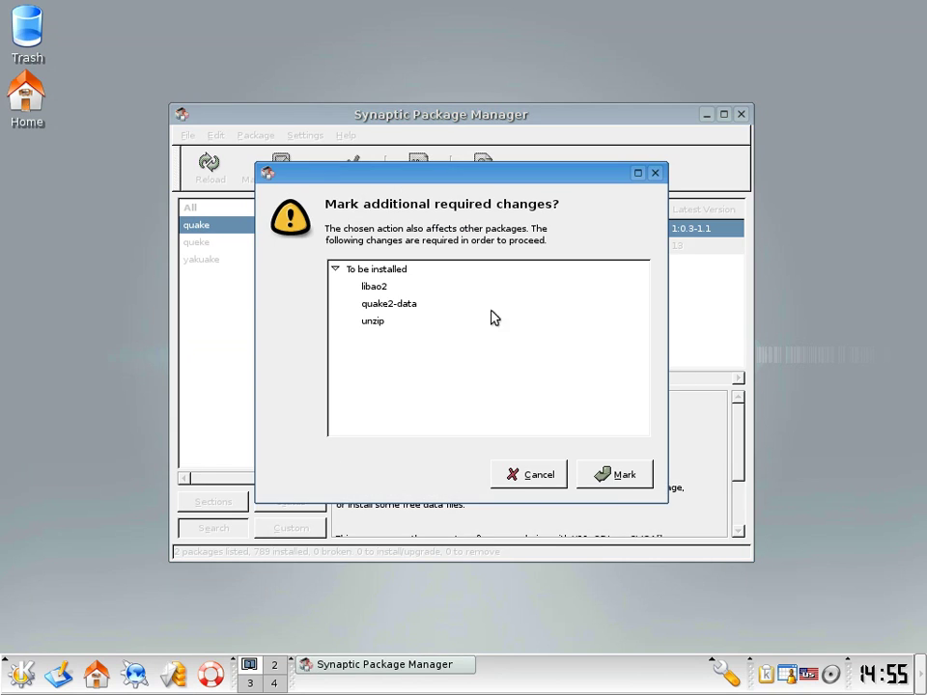
click(644, 486)
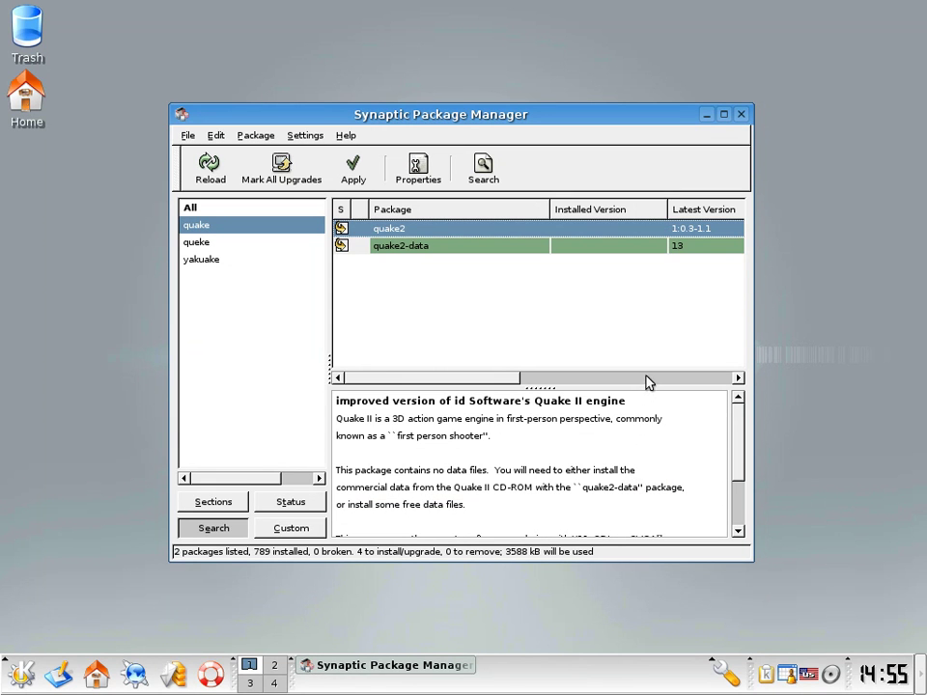
key(ctrl+z)
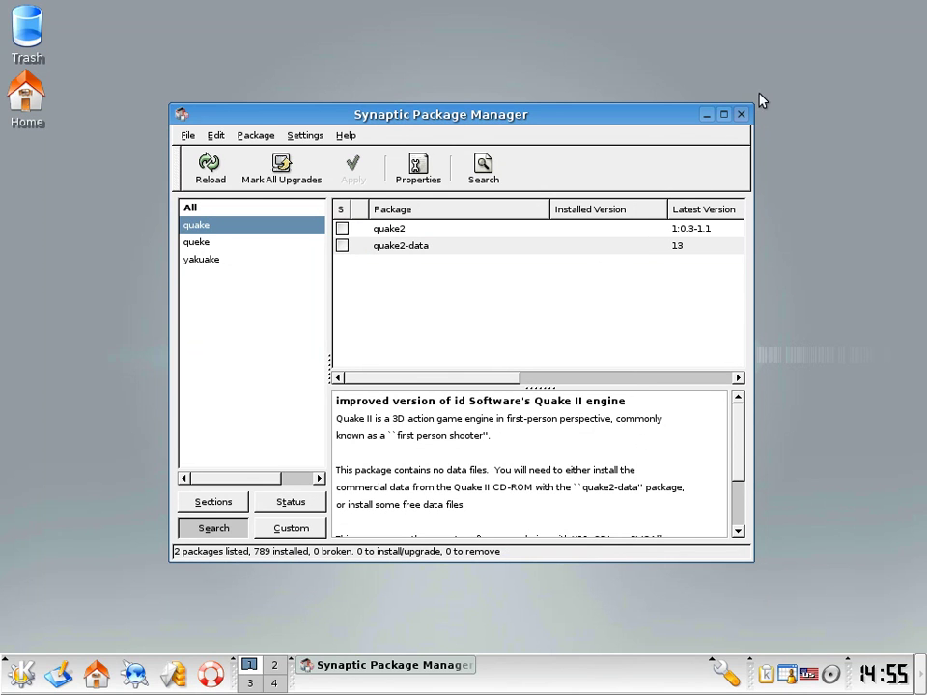
- Search the package names for guake and close Synaptic
click(484, 170)
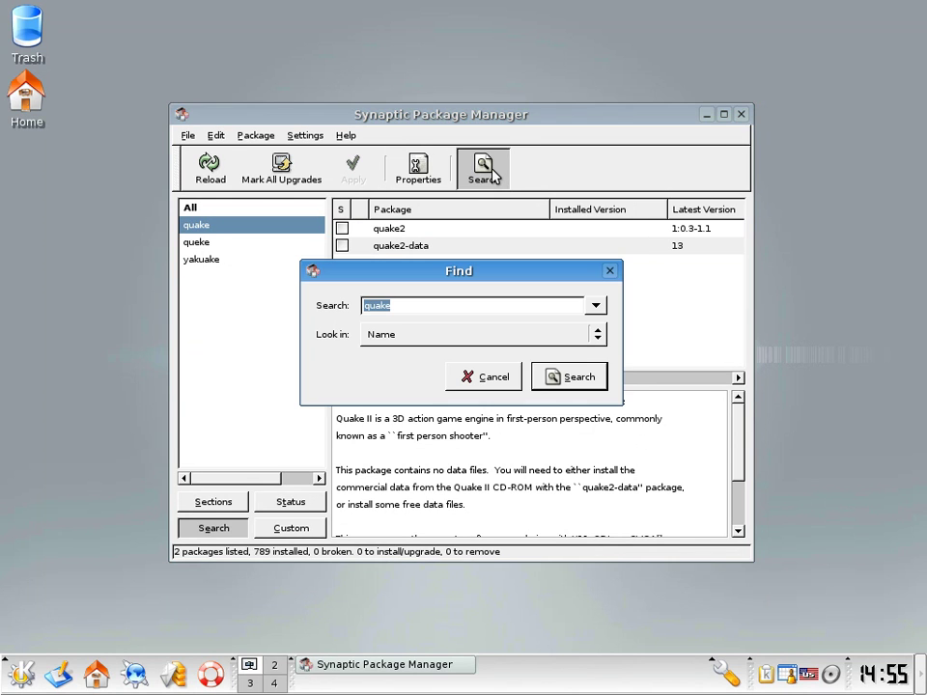
text(guake)
key(Return)
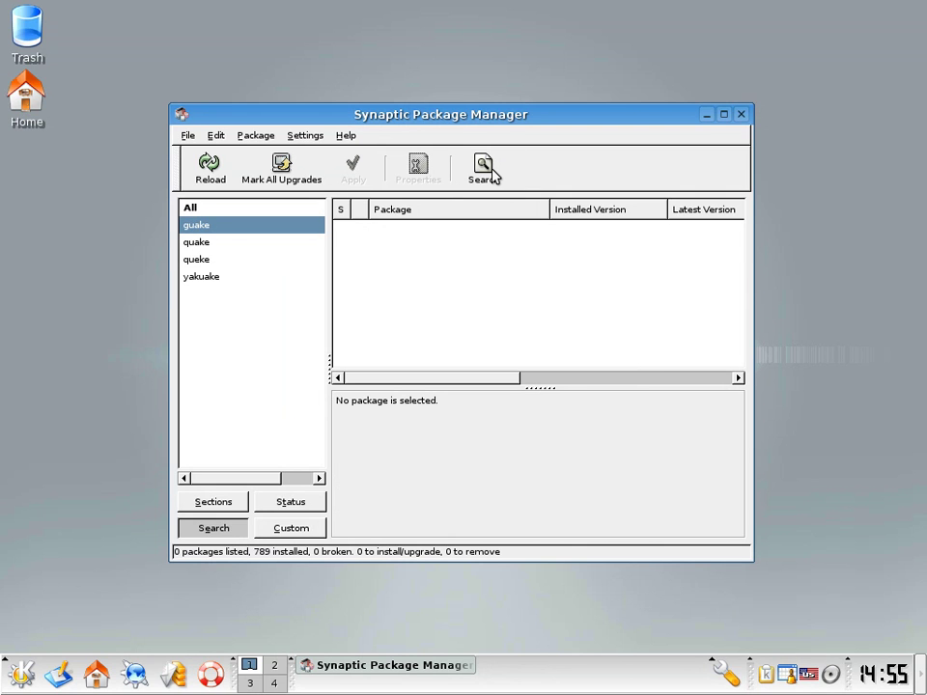
click(741, 114)
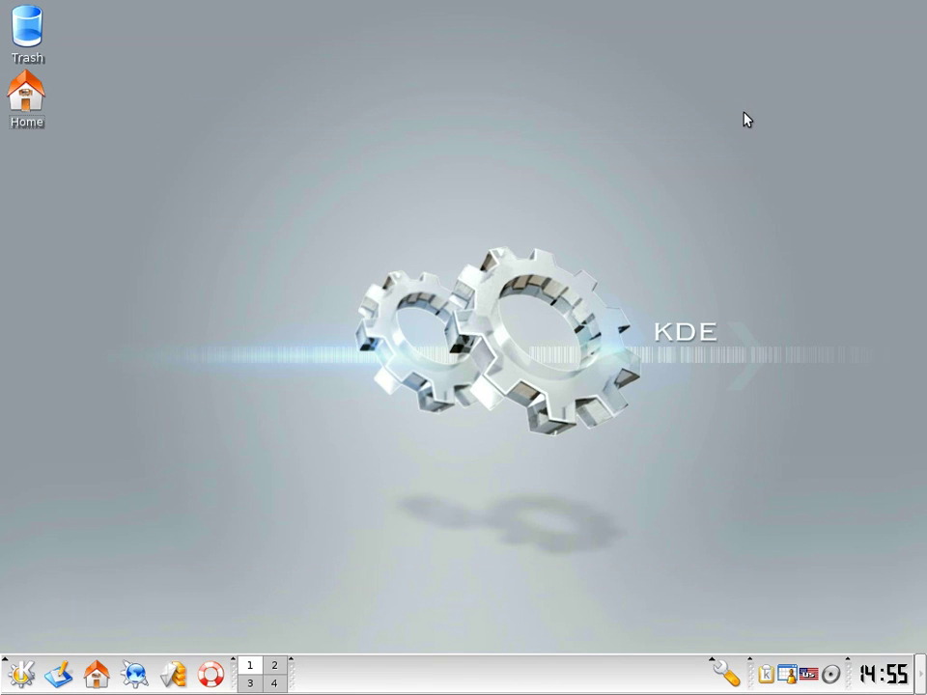
- Launch Krusader from the desktop by running the command krusader
click(12, 682)
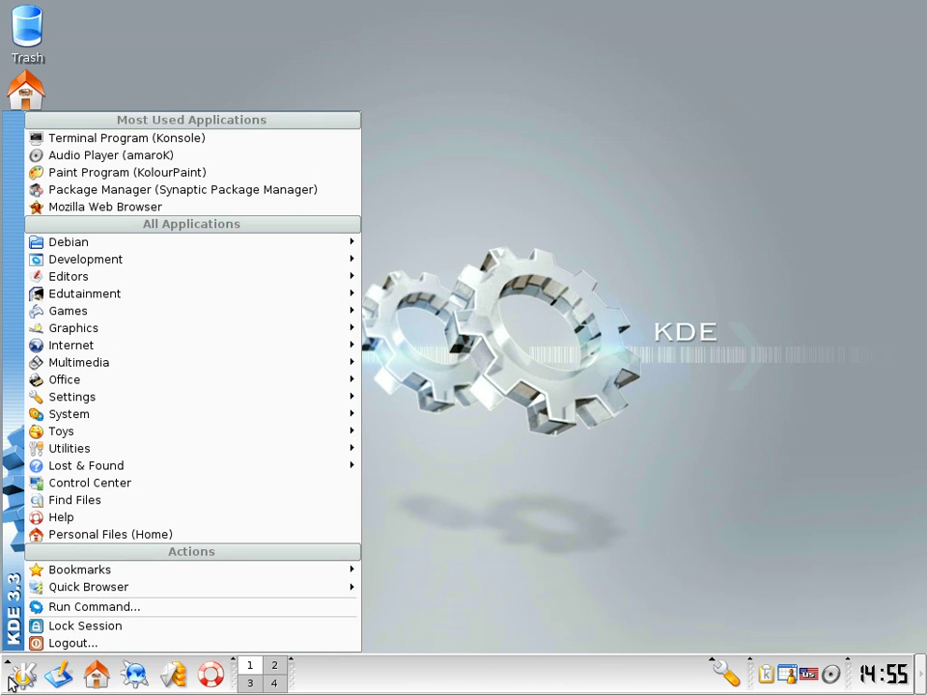
click(593, 412)
right_click(496, 353)
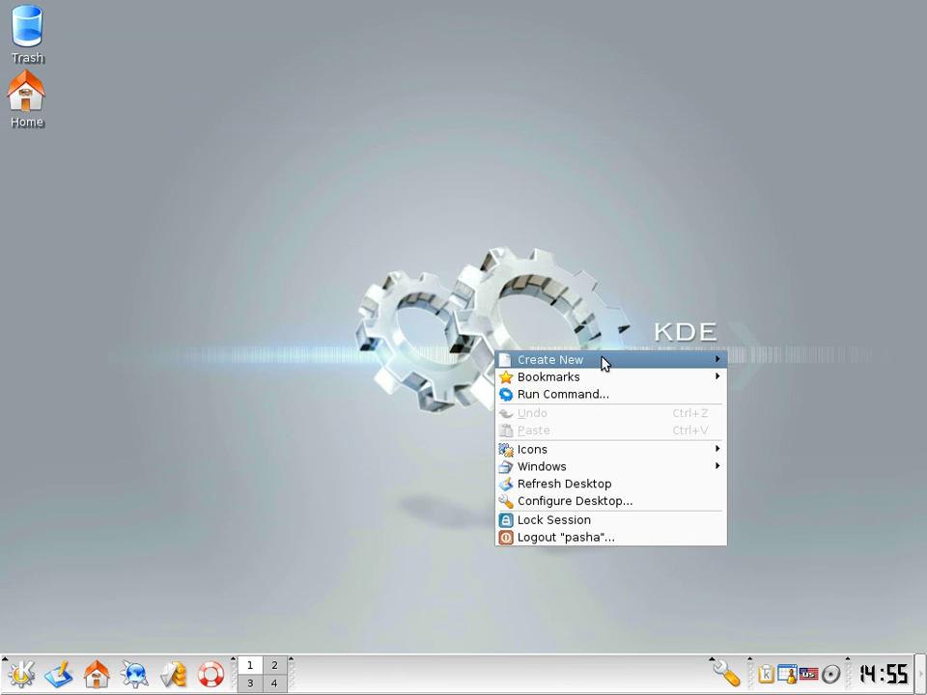
click(608, 393)
text(krusader)
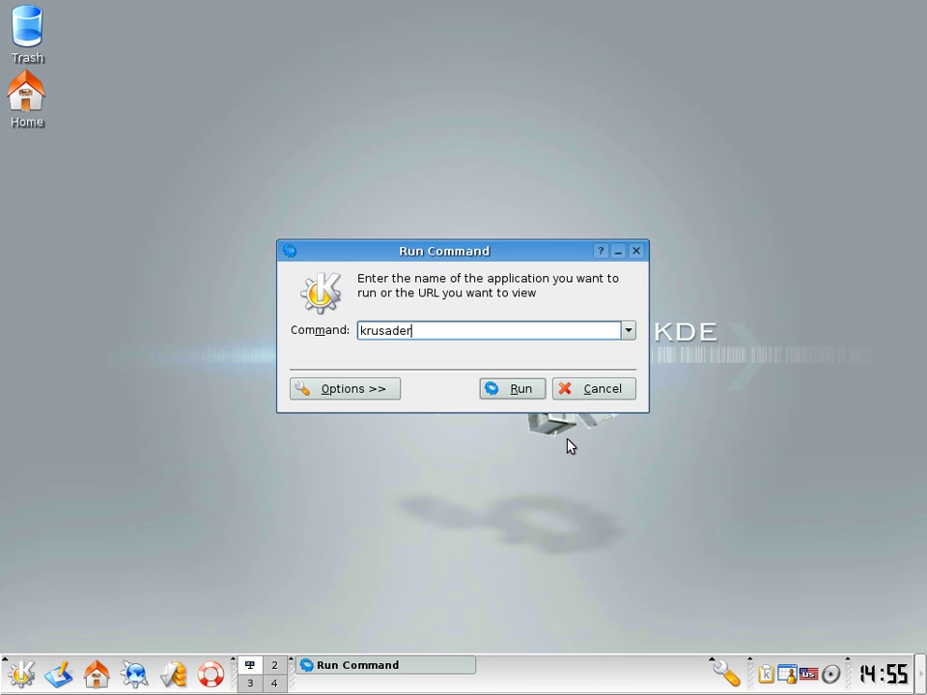
key(Return)
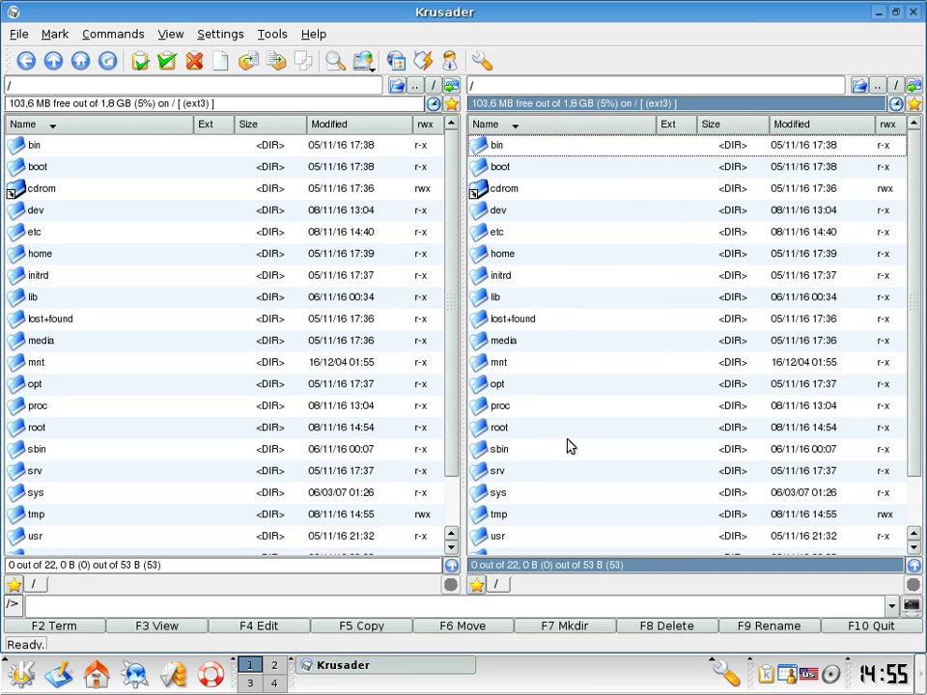
- Open the /home folder in Krusader's right-hand file pane, and view and dismiss the program's About information
scroll(599, 251, down, 1)
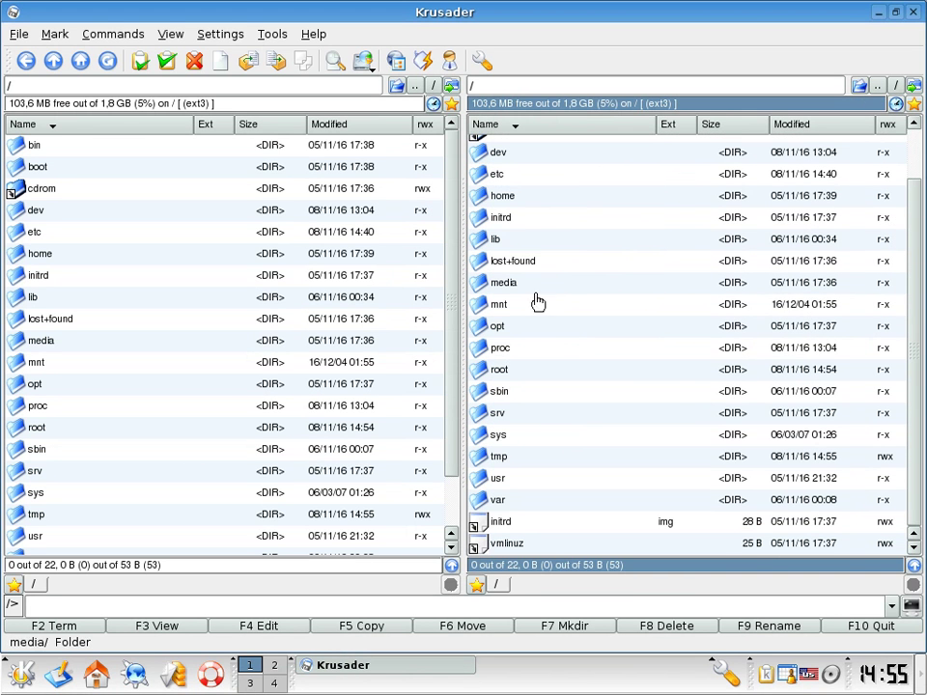
double_click(534, 206)
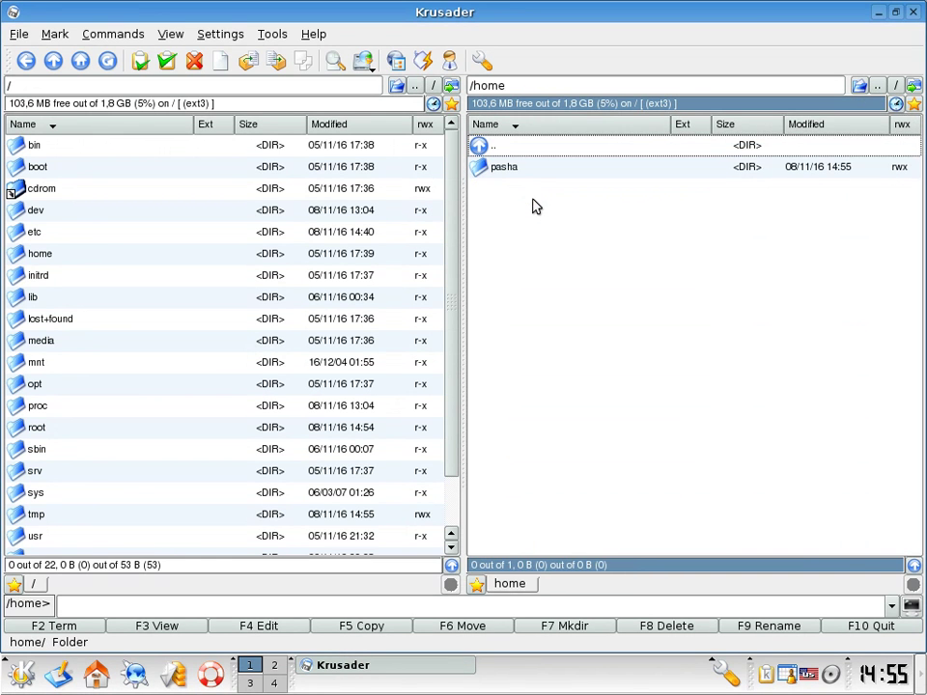
click(312, 34)
click(335, 109)
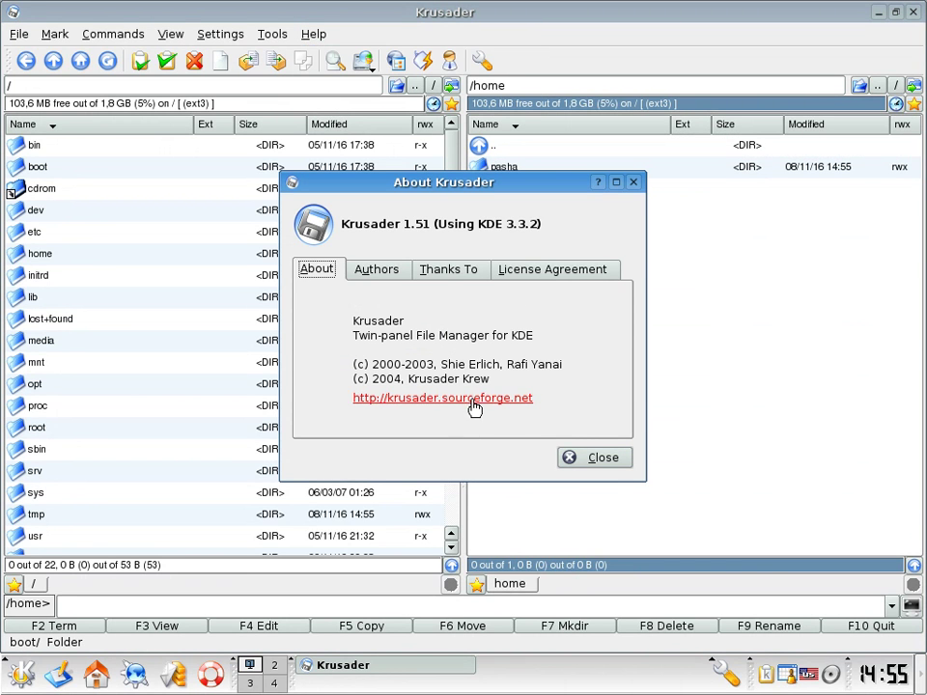
click(598, 466)
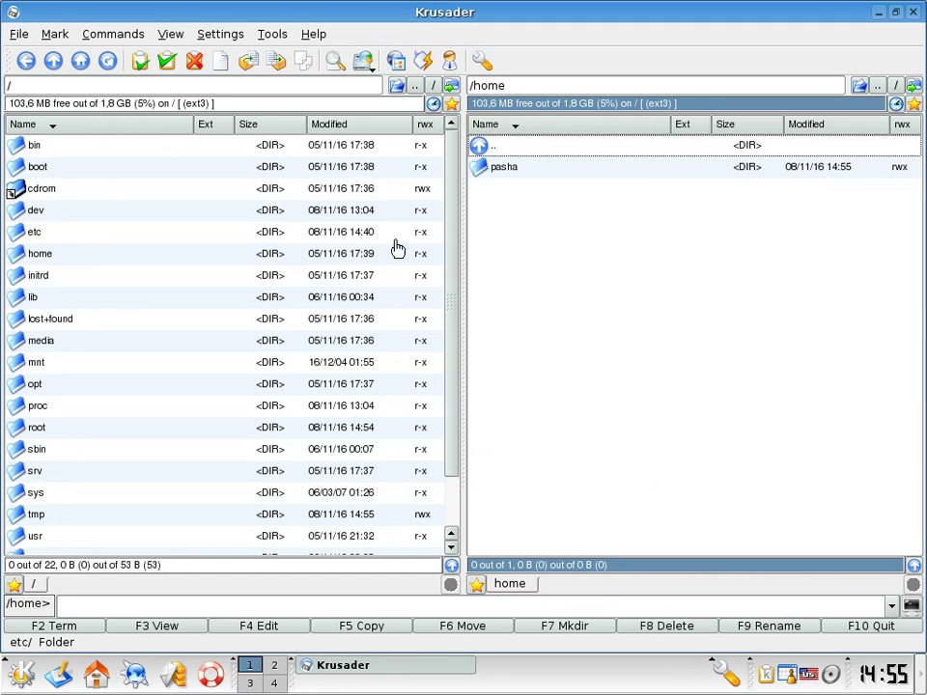
- Quit Krusader and the amaroK player running in the system tray
click(18, 34)
click(40, 227)
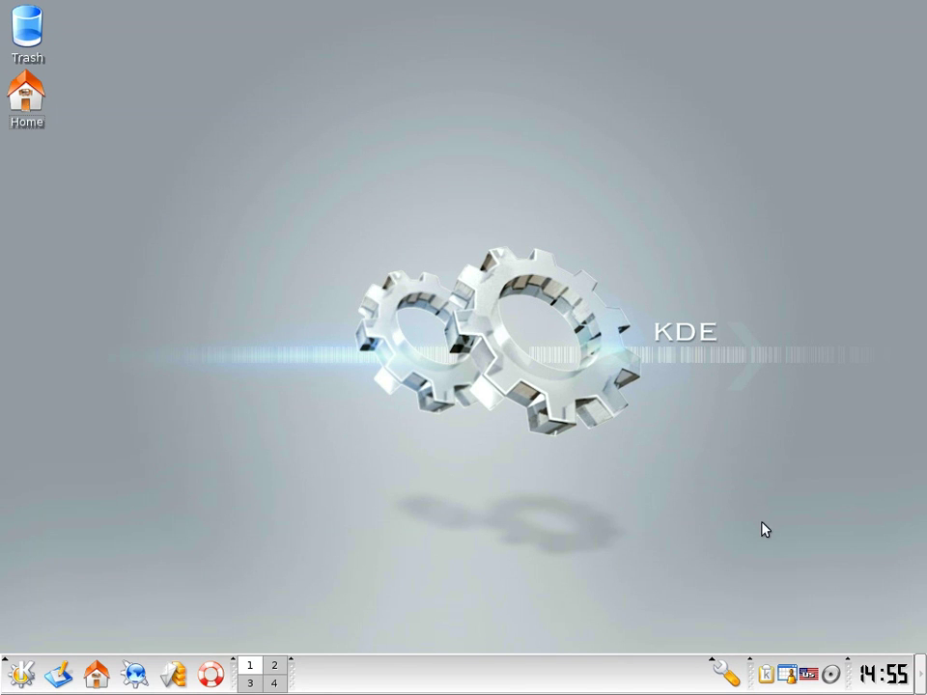
right_click(829, 674)
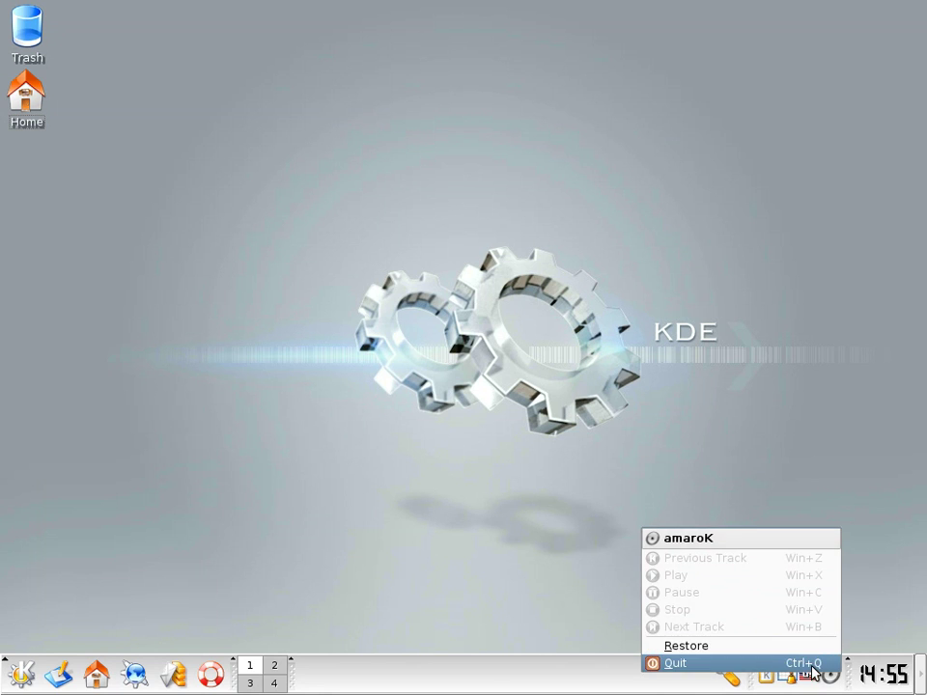
click(817, 663)
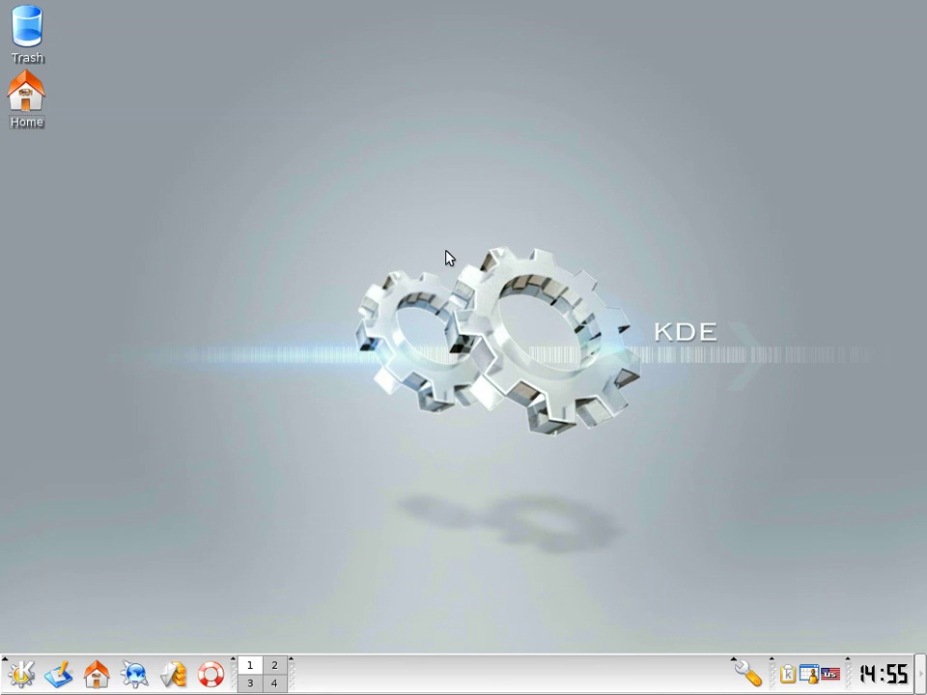